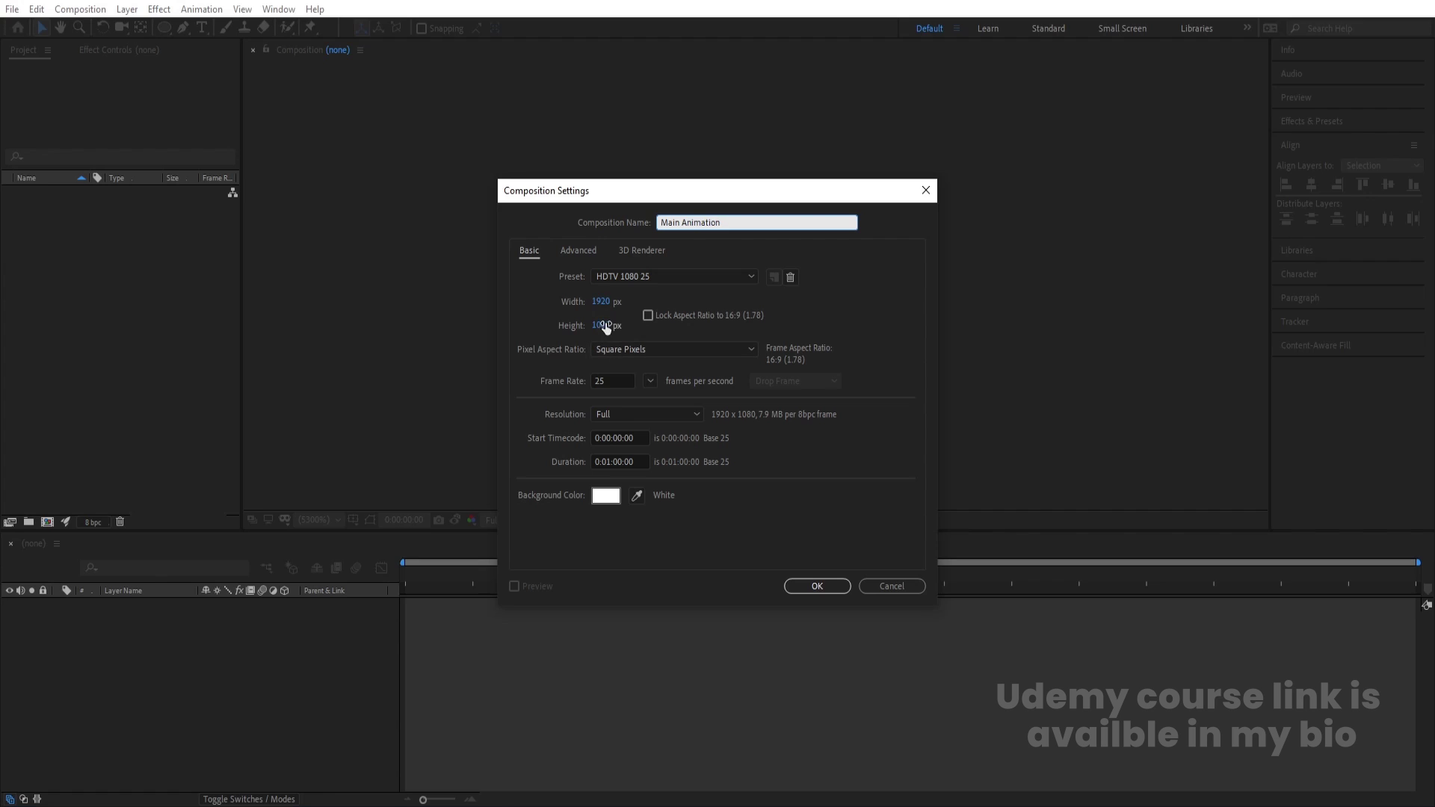
Set the Main Animation composition's frame rate to 30 frames per second and its duration to 0:00:30:00
{"action": "left_click", "coordinate": [612, 378]}
{"action": "type", "text": "30"}
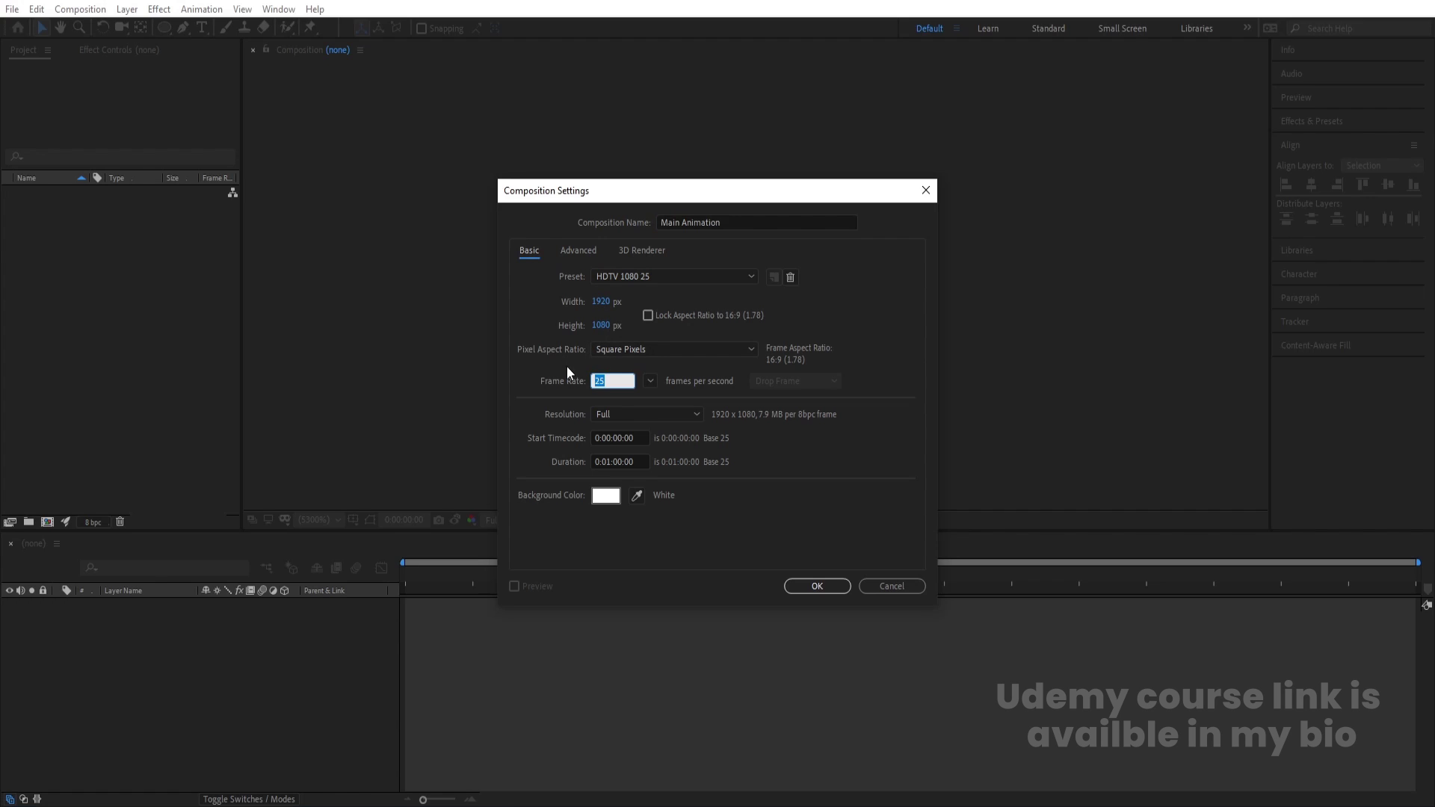
{"action": "left_click", "coordinate": [611, 461]}
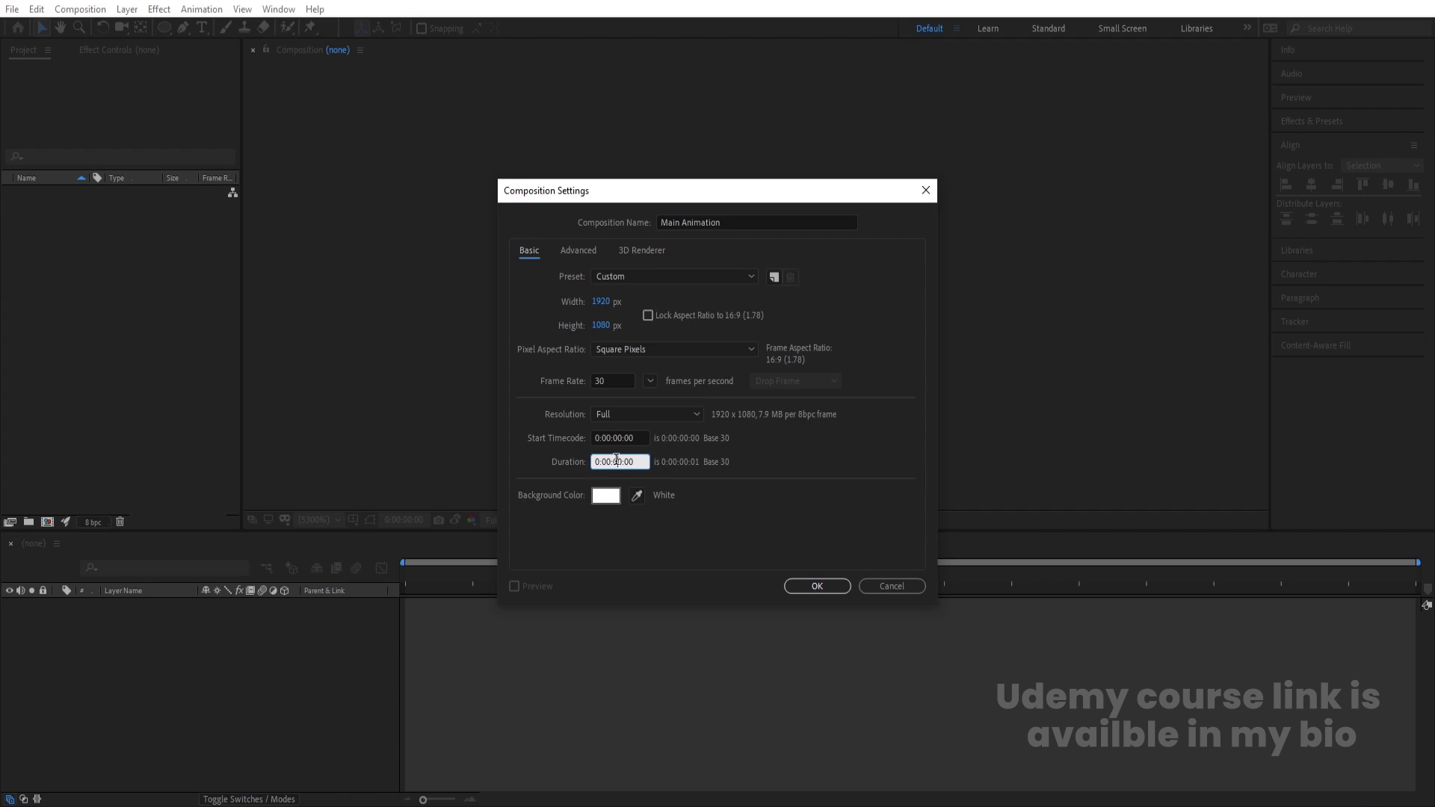
{"action": "type", "text": "3"}
{"action": "left_click", "coordinate": [757, 470]}
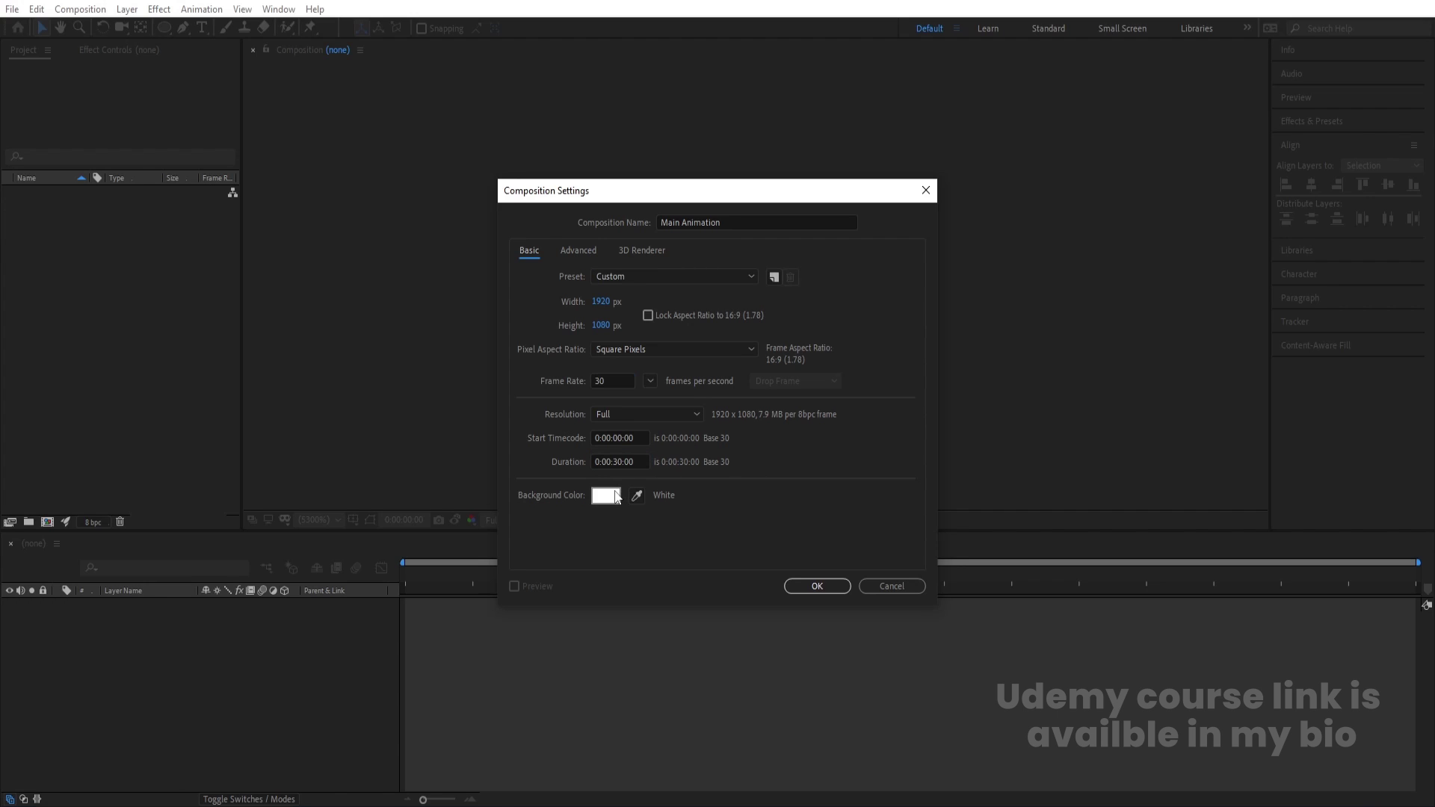
Create the composition with a white (FFFFFF) background and show the Title/Action Safe guides
{"action": "left_click", "coordinate": [617, 498]}
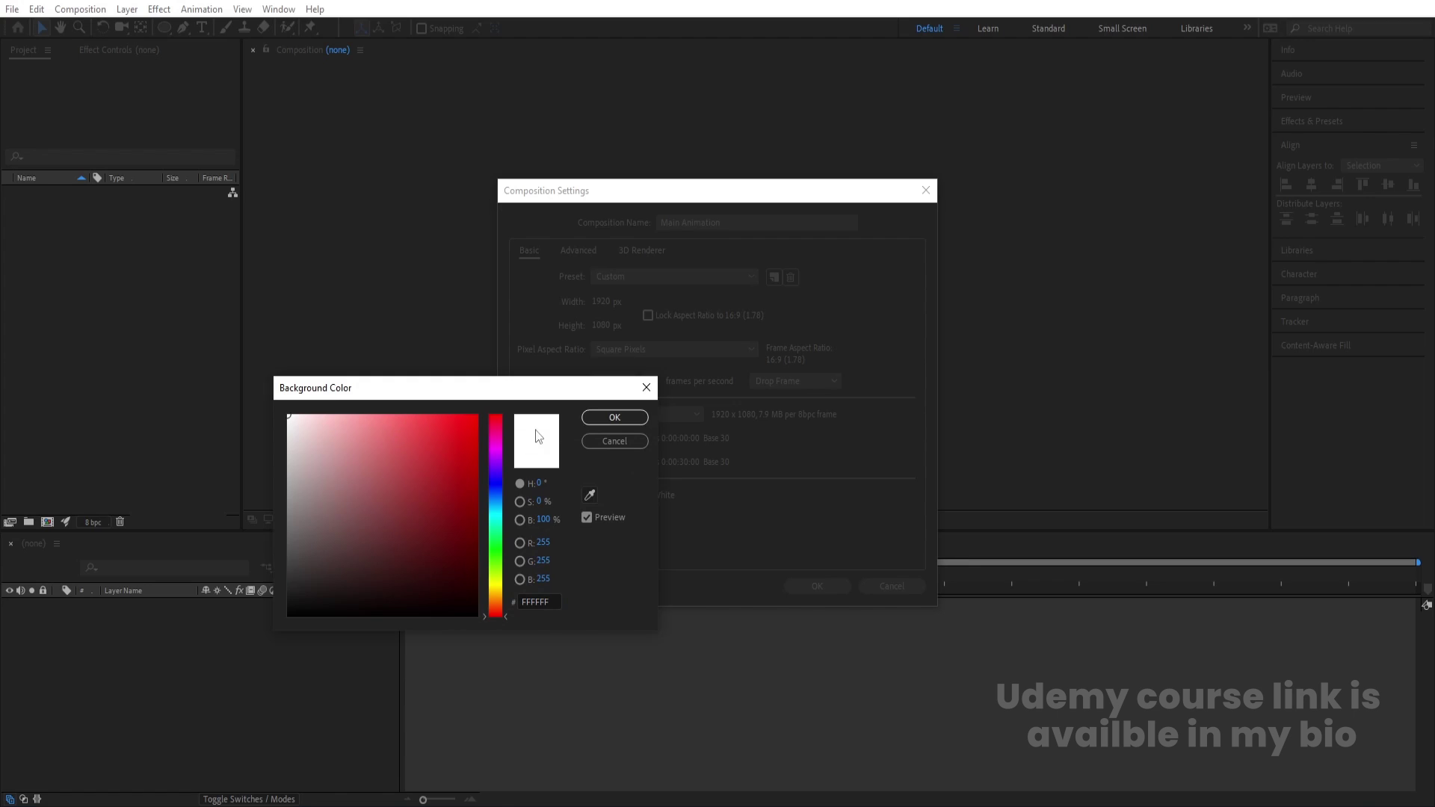
{"action": "left_click", "coordinate": [614, 417]}
{"action": "left_click", "coordinate": [816, 587]}
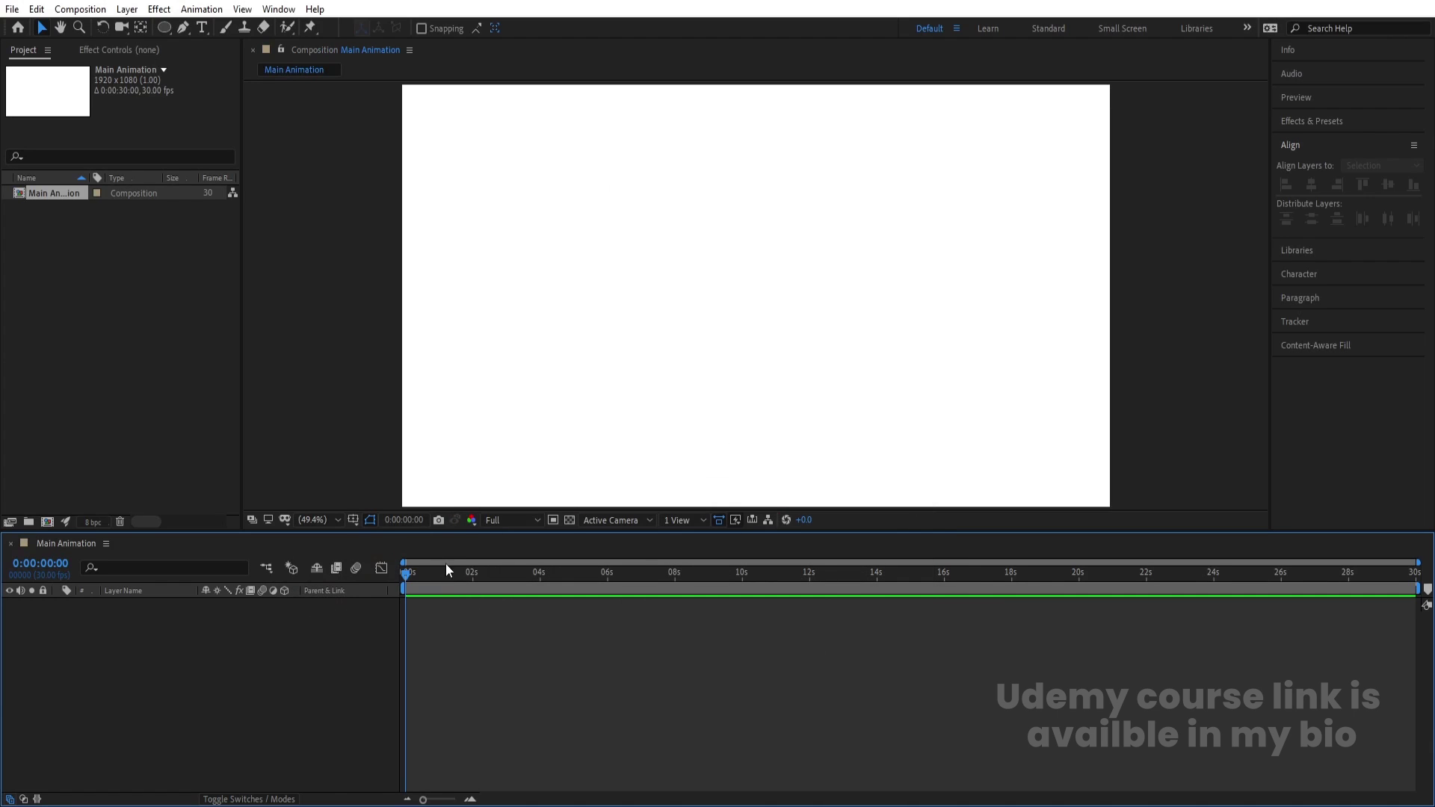
{"action": "left_click", "coordinate": [355, 519]}
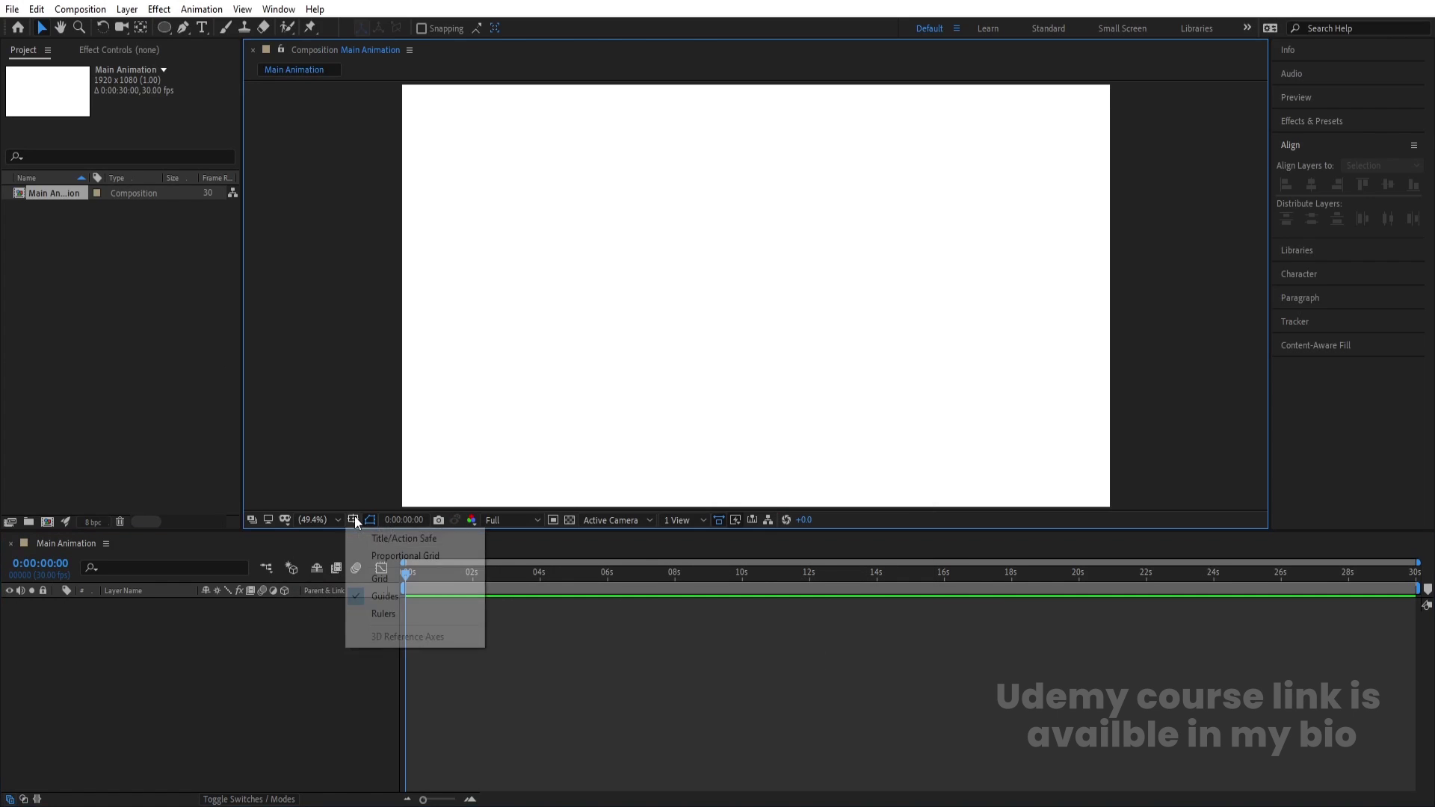
{"action": "left_click", "coordinate": [403, 538]}
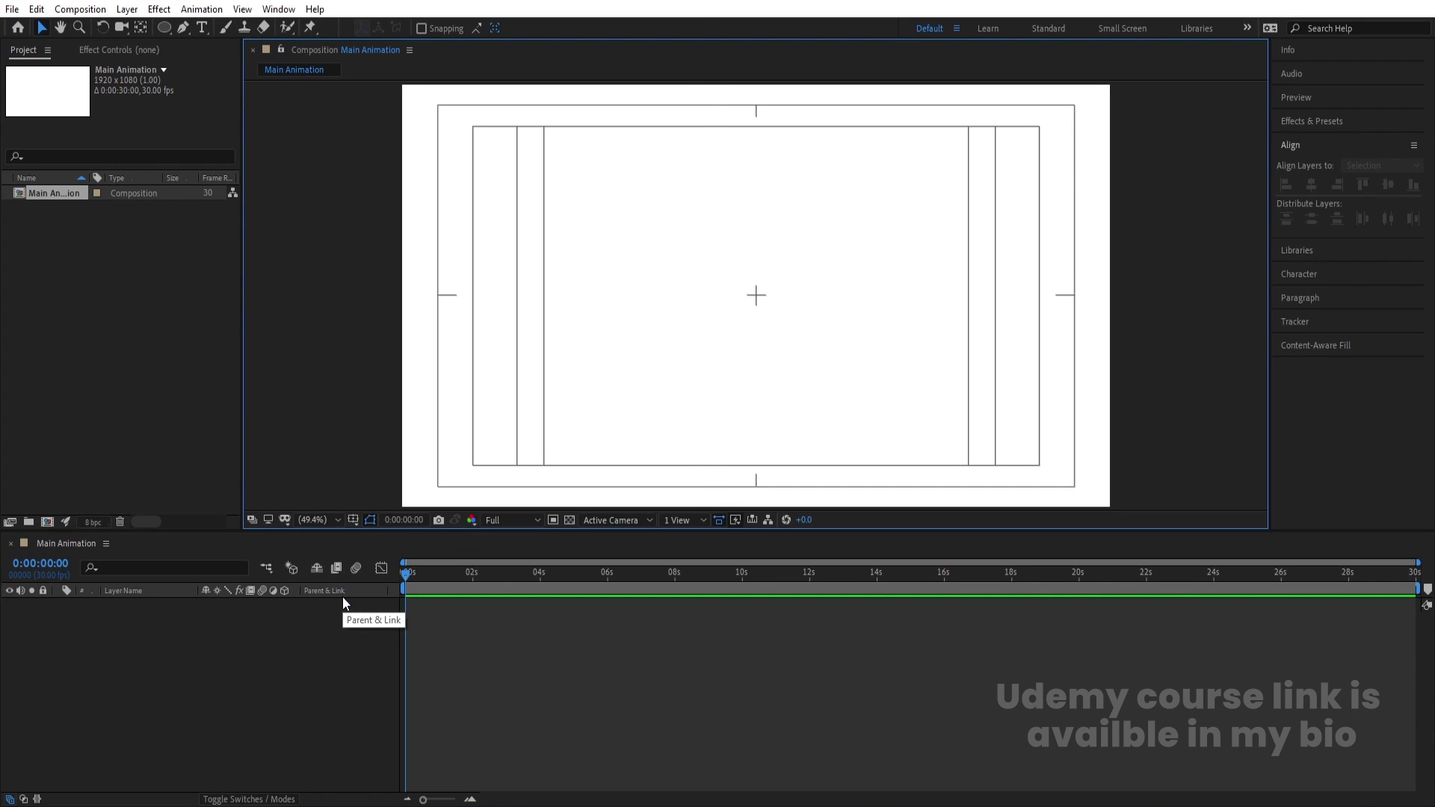
Import Google_2015_logo.svg.psd as Composition - Retain Layer Sizes and accept the Photoshop import options
{"action": "key", "text": "ctrl+i"}
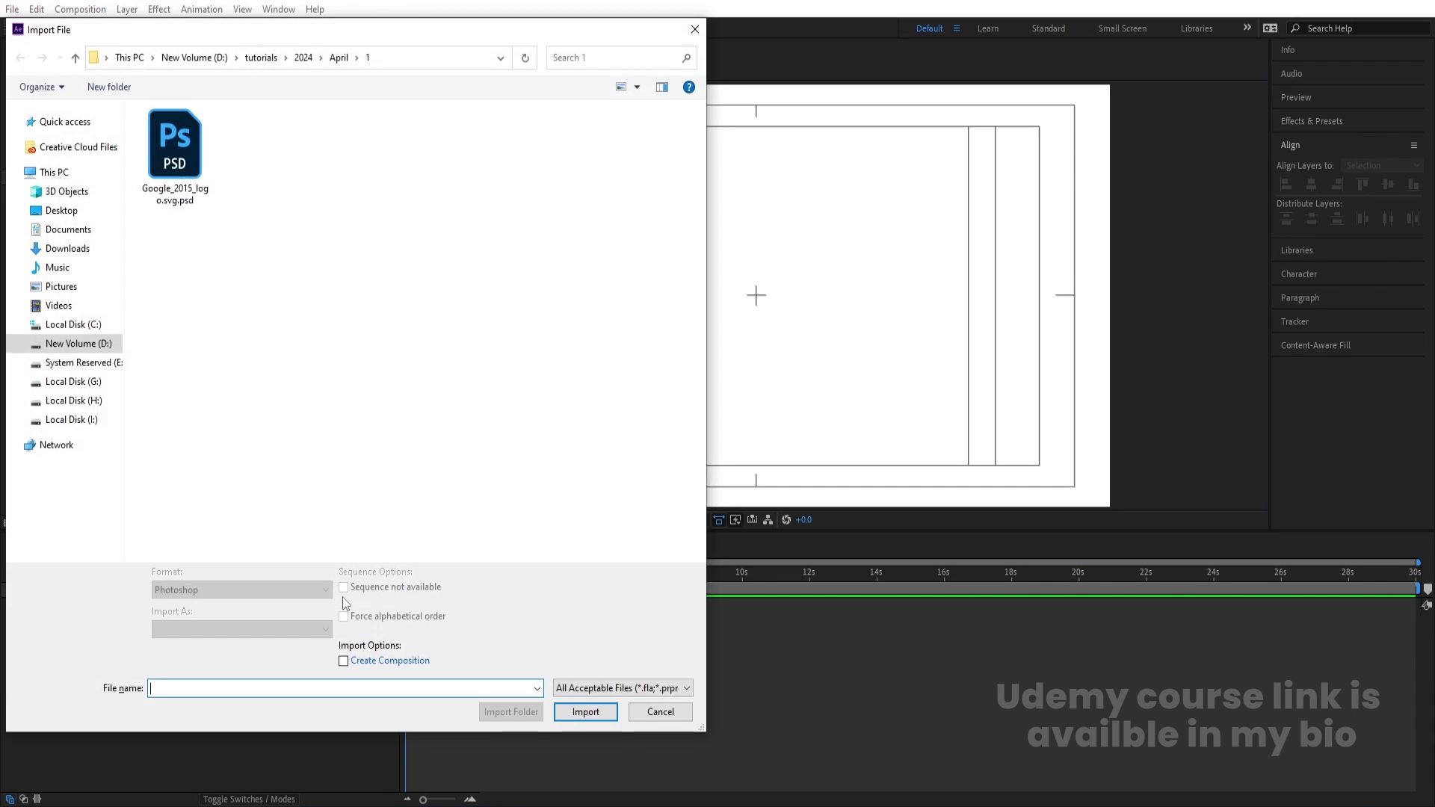
{"action": "left_click", "coordinate": [171, 157]}
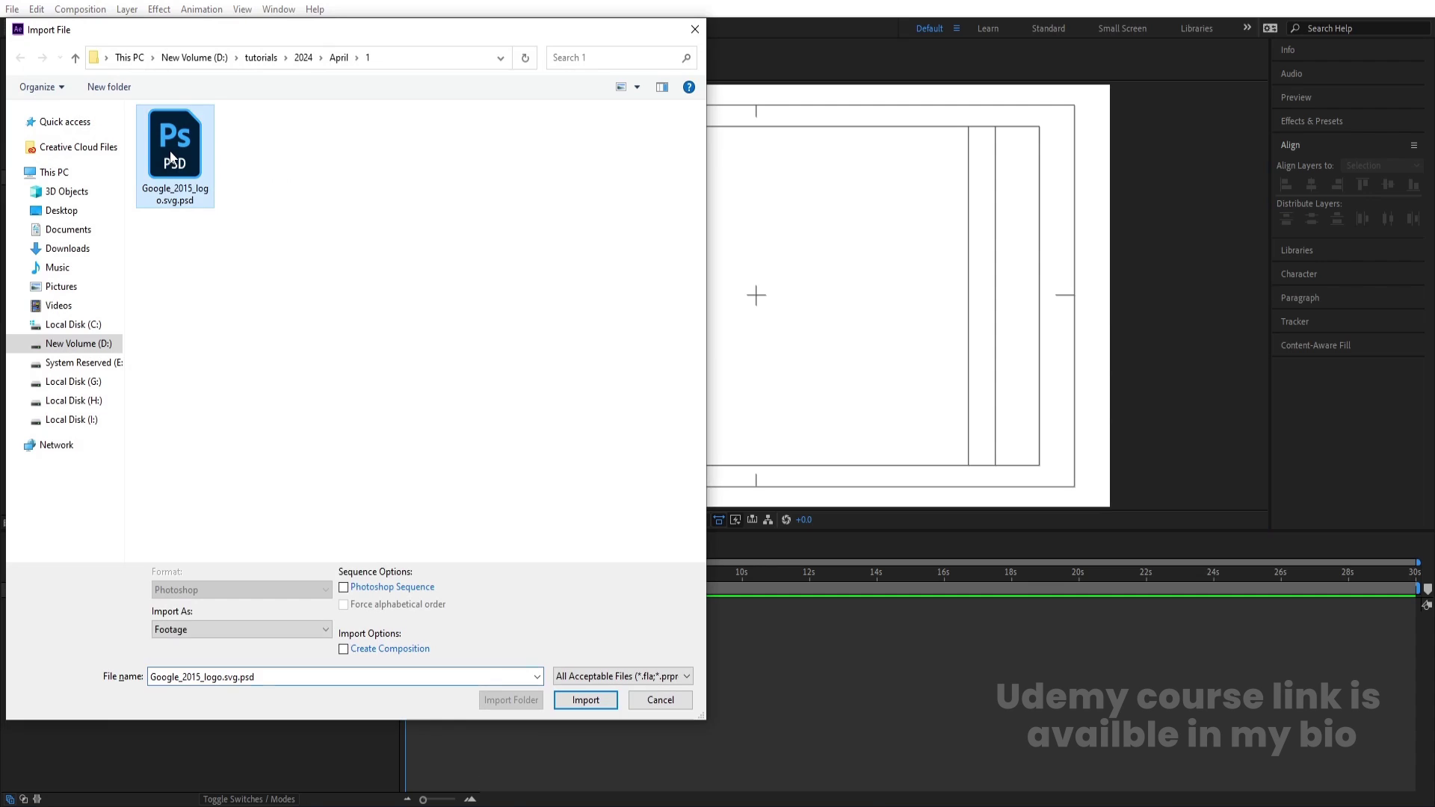
{"action": "left_click", "coordinate": [189, 632]}
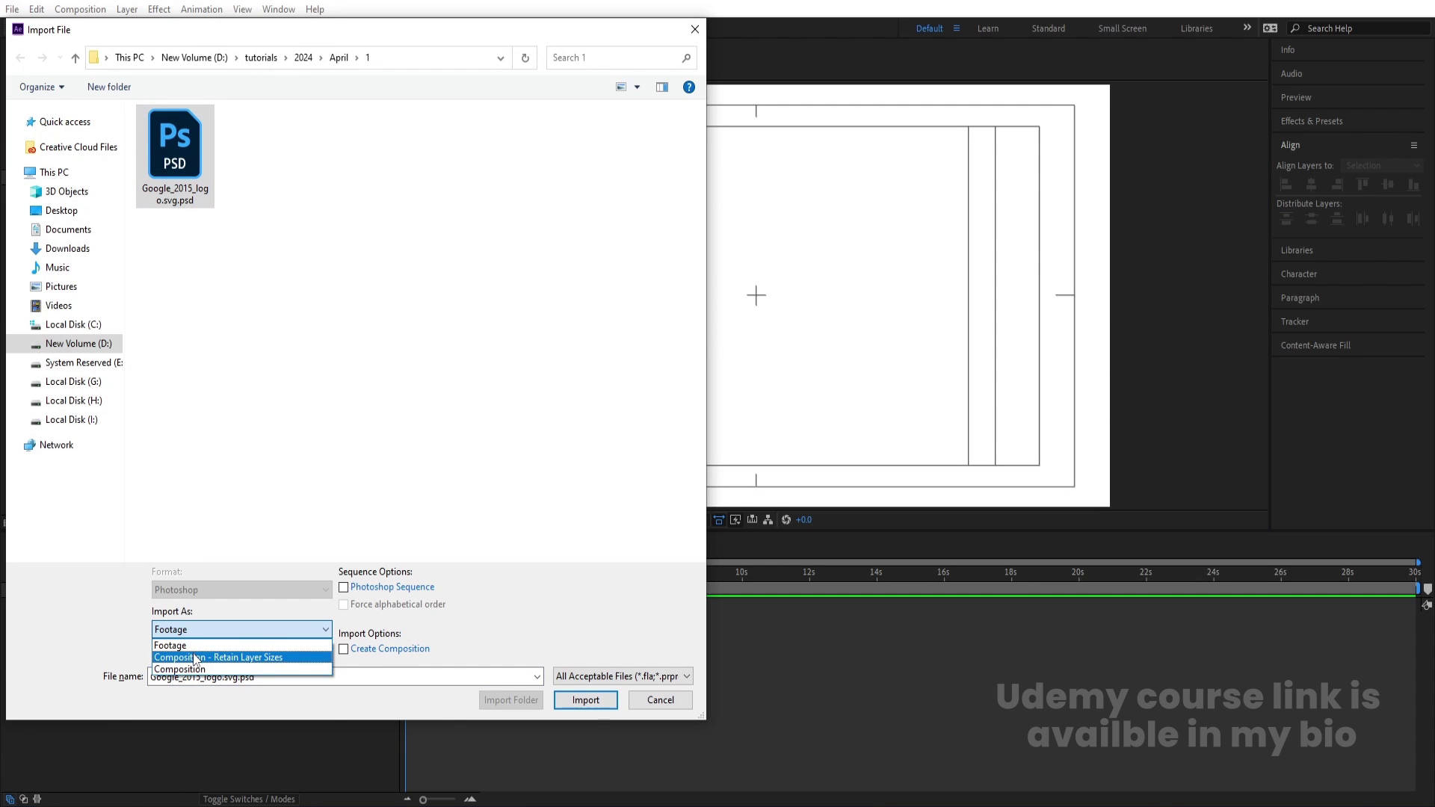
{"action": "left_click", "coordinate": [195, 659]}
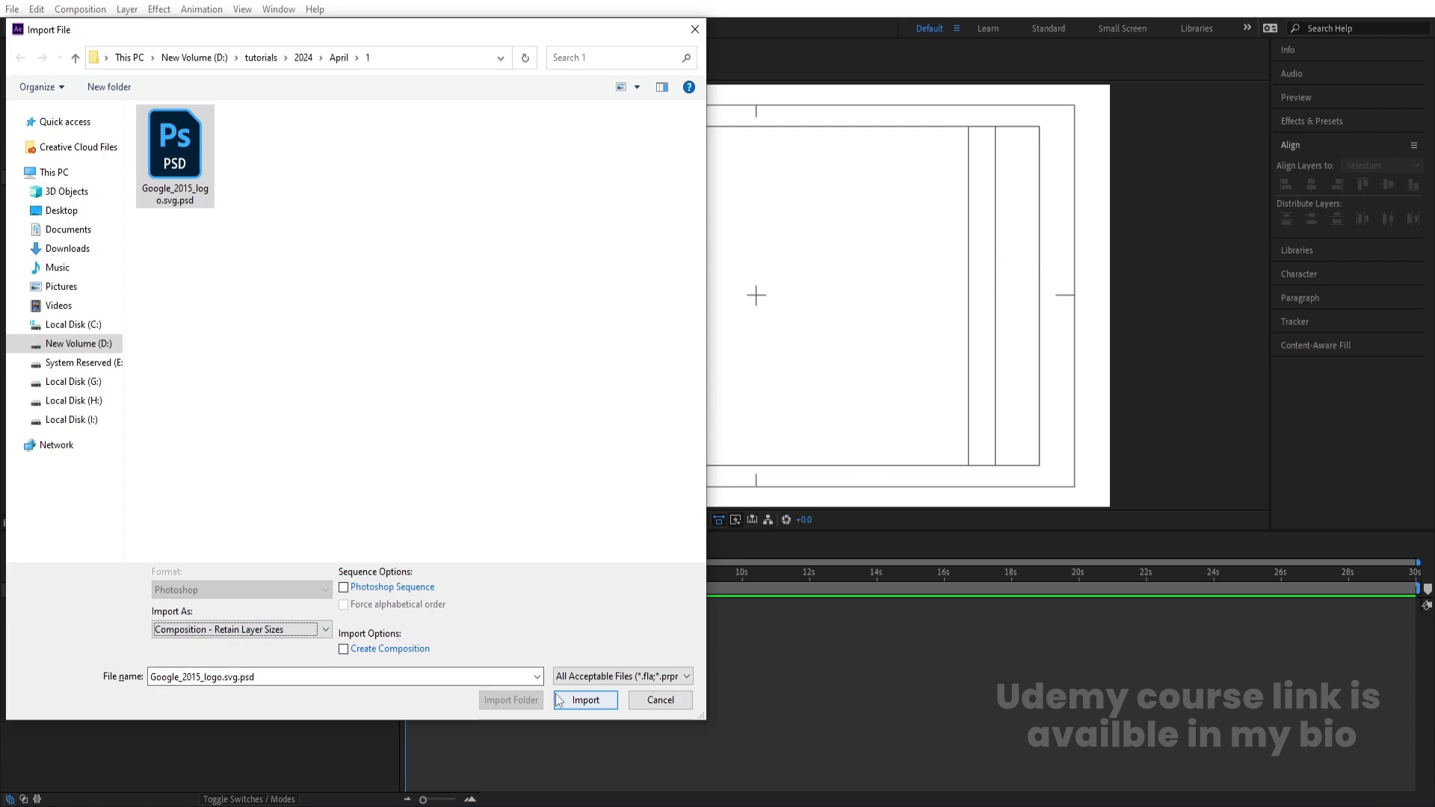
{"action": "left_click", "coordinate": [585, 700]}
{"action": "left_click", "coordinate": [742, 496]}
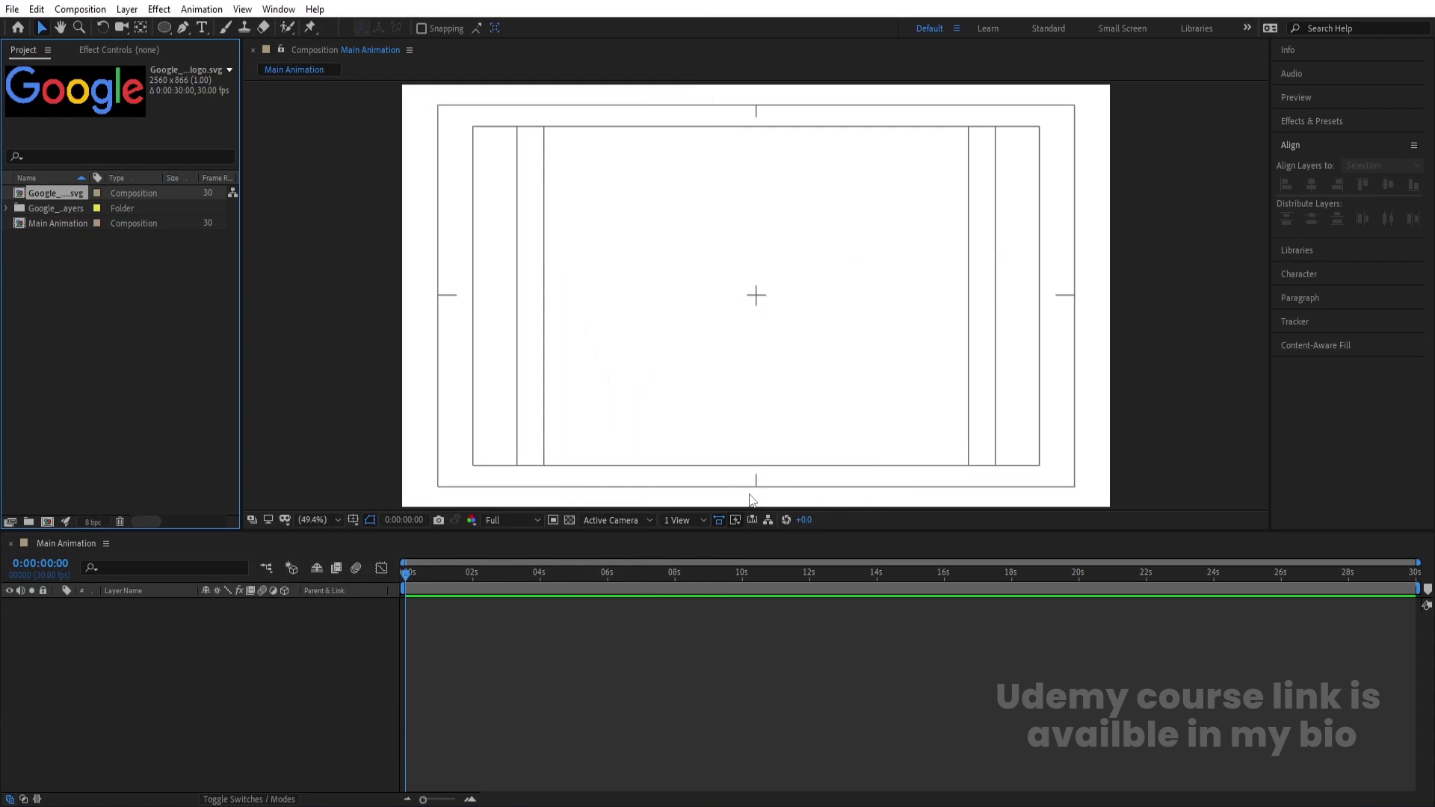
Move all six letter layers from the Google_2015_logo.svg composition into the Main Animation composition
{"action": "double_click", "coordinate": [68, 192]}
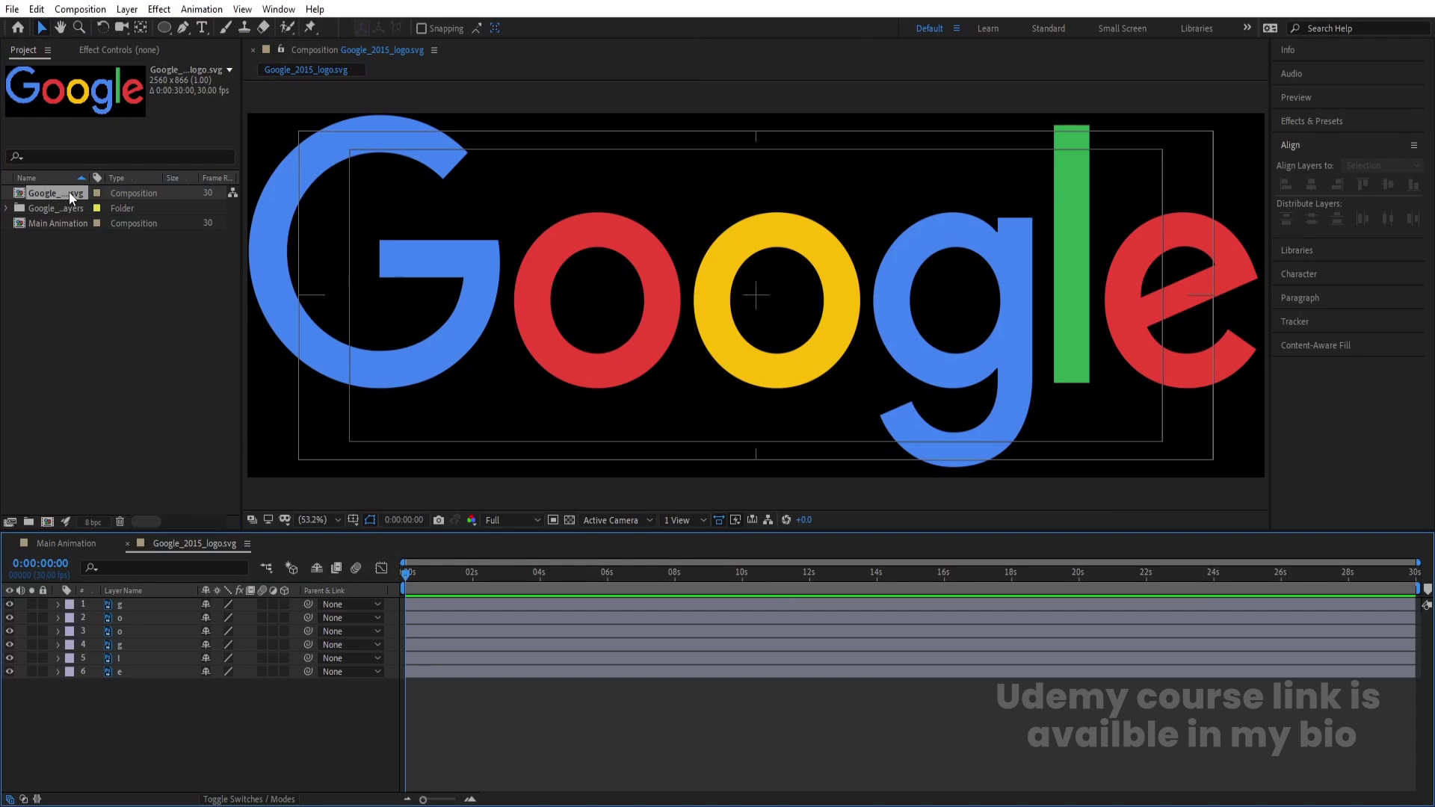
{"action": "left_click_drag", "start_coordinate": [146, 717], "coordinate": [109, 607]}
{"action": "key", "text": "Delete"}
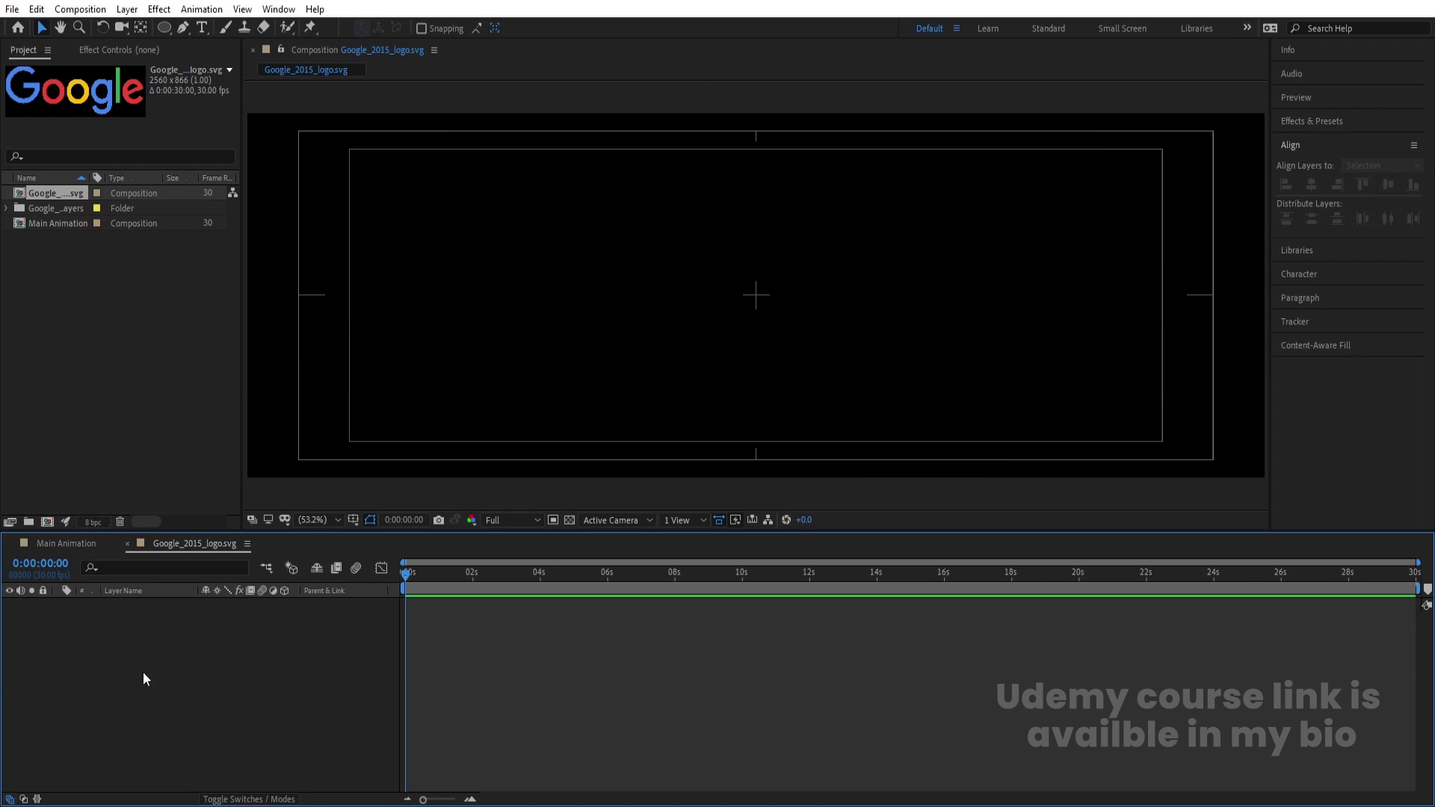
{"action": "left_click", "coordinate": [71, 543]}
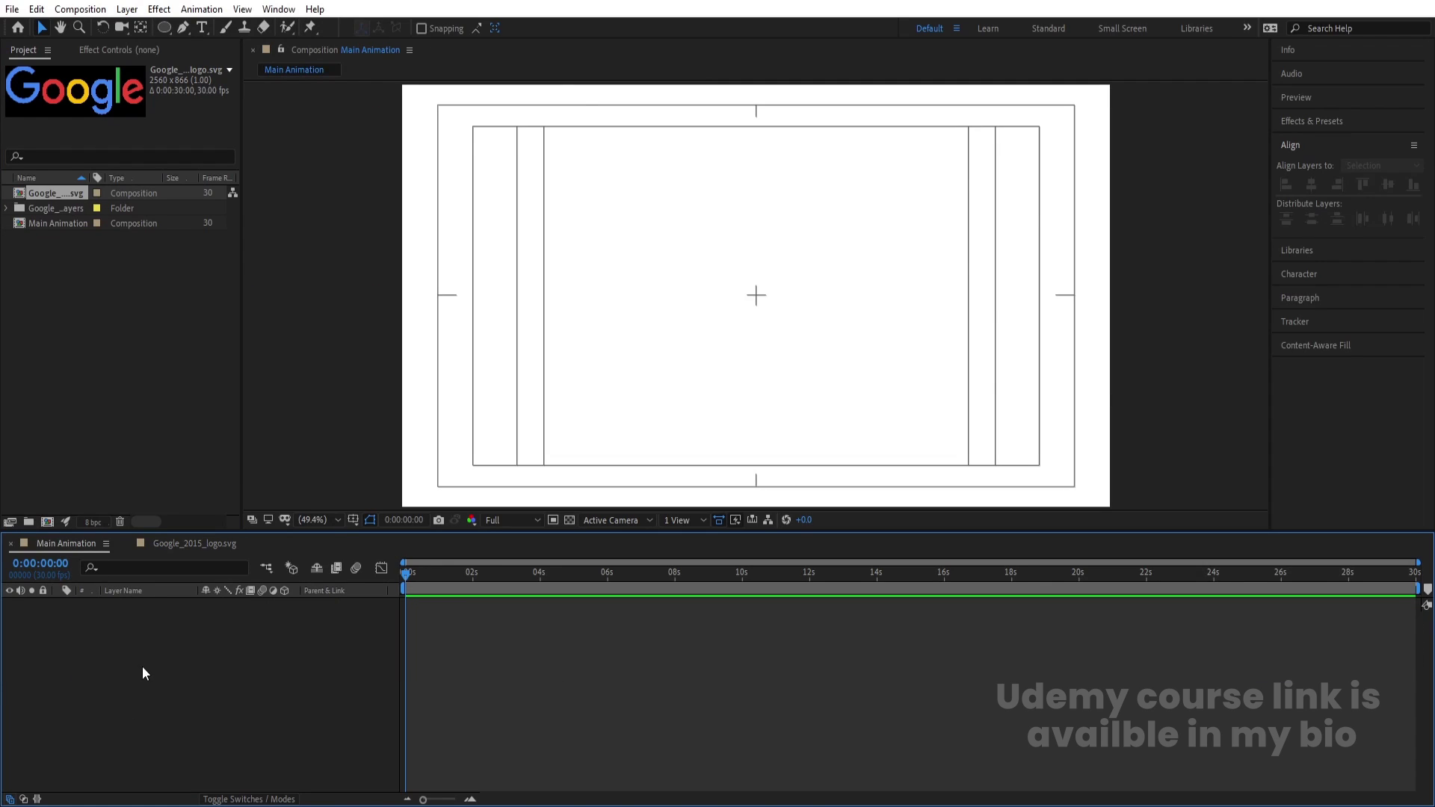
{"action": "key", "text": "ctrl+v"}
Add a null object to Main Animation and parent all six letter layers to it
{"action": "right_click", "coordinate": [156, 701]}
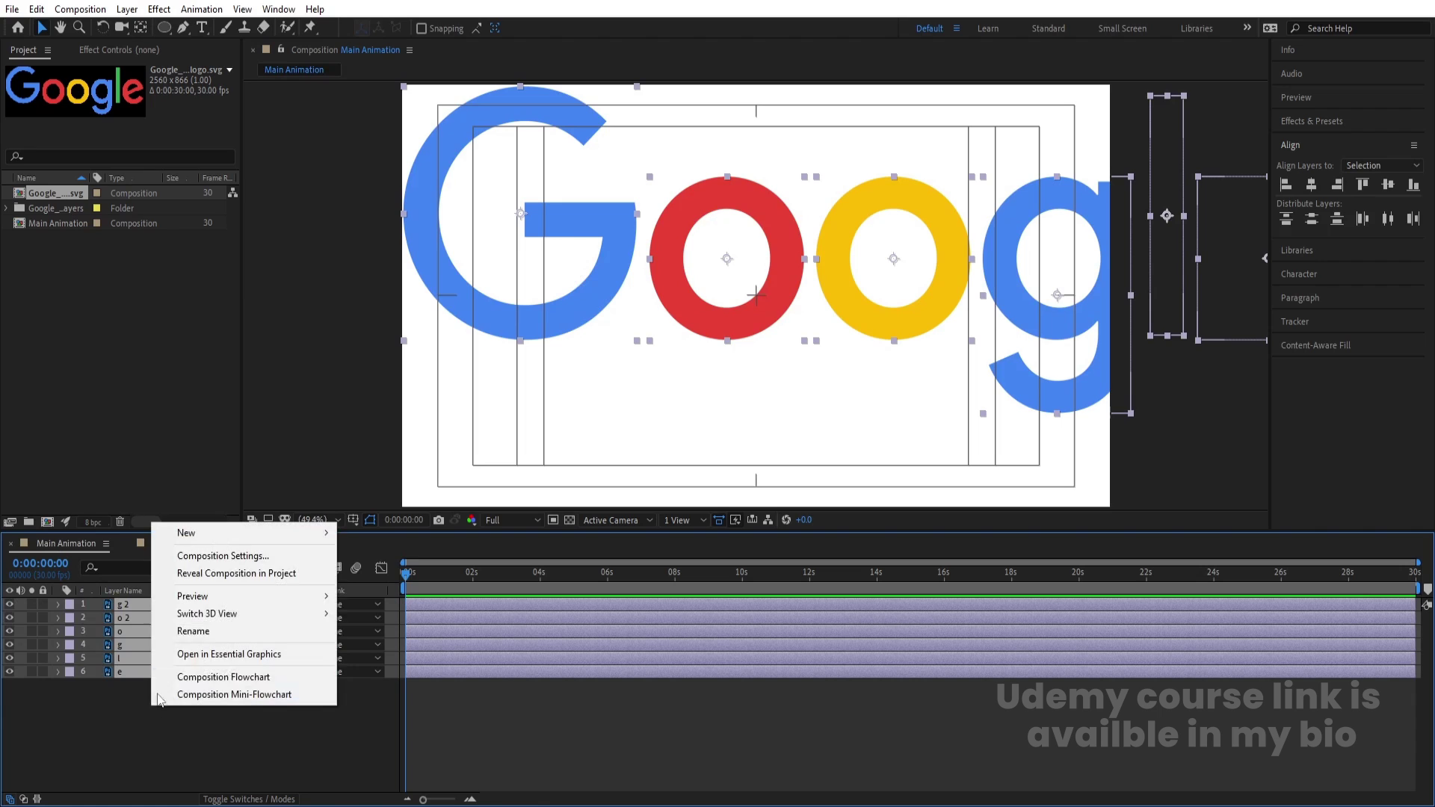
{"action": "mouse_move", "coordinate": [187, 532]}
{"action": "left_click", "coordinate": [375, 627]}
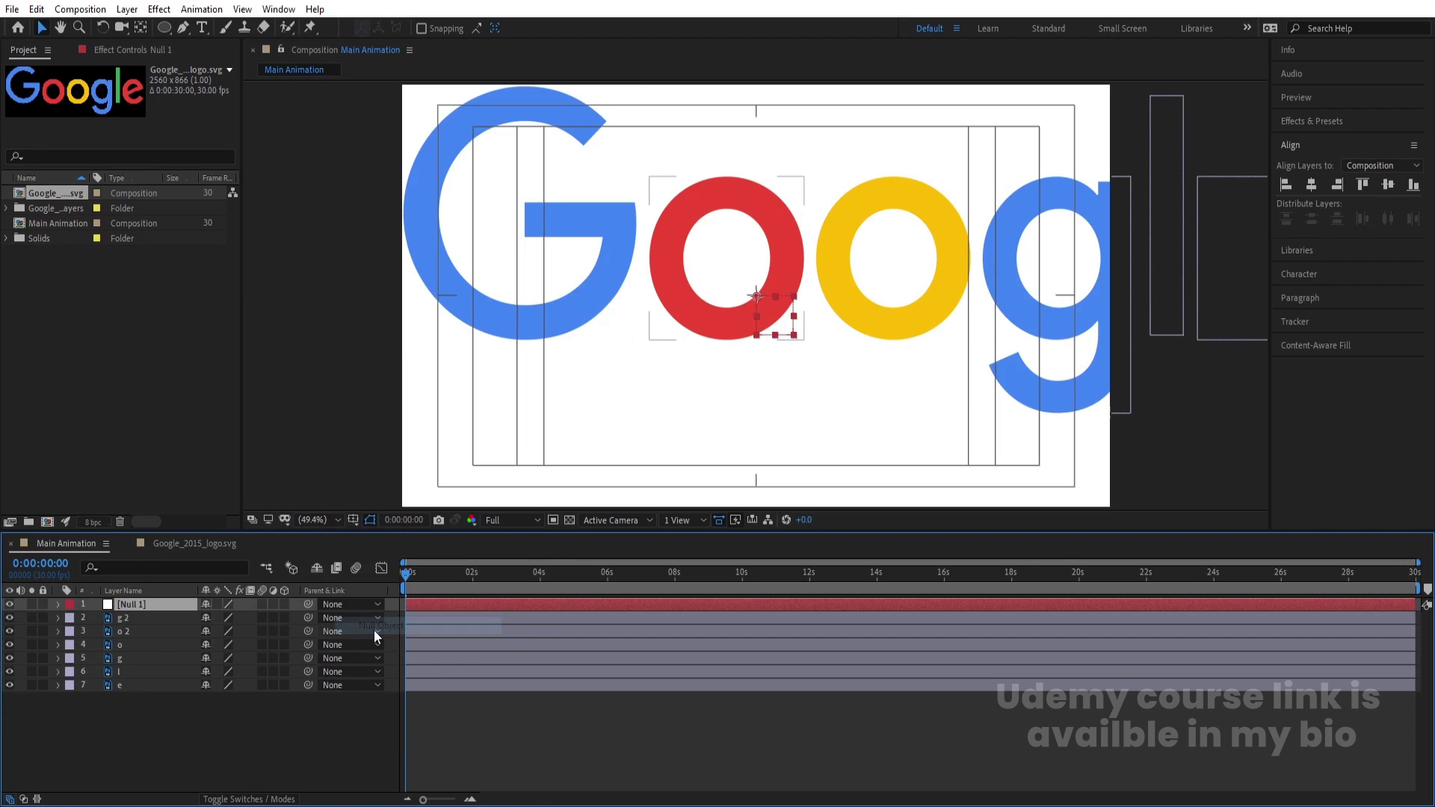
{"action": "left_click", "coordinate": [145, 620]}
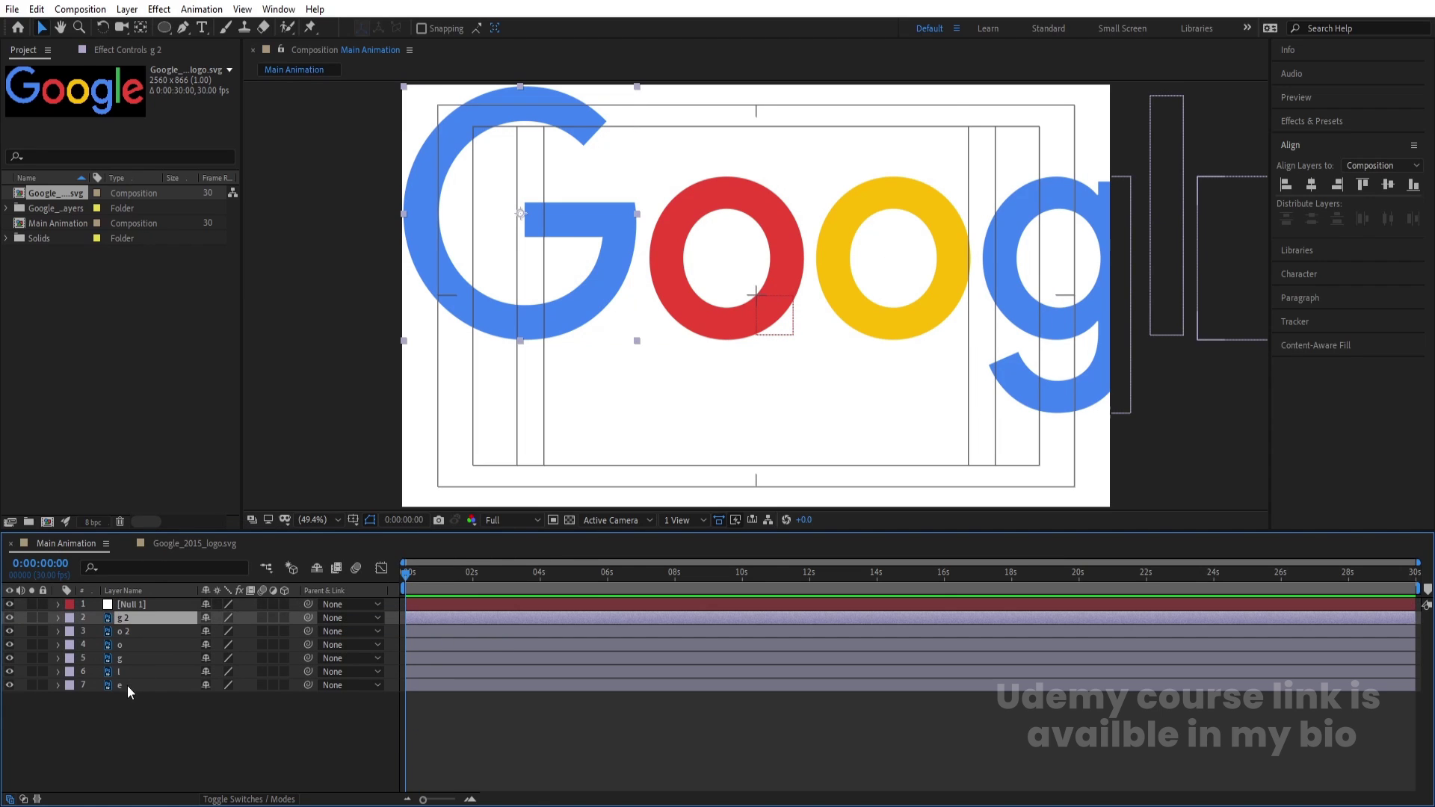
{"action": "left_click", "coordinate": [128, 685], "text": "shift"}
{"action": "left_click_drag", "start_coordinate": [307, 617], "coordinate": [170, 604]}
Scale the null object down to 32% to shrink the whole logo proportionally
{"action": "left_click", "coordinate": [171, 604]}
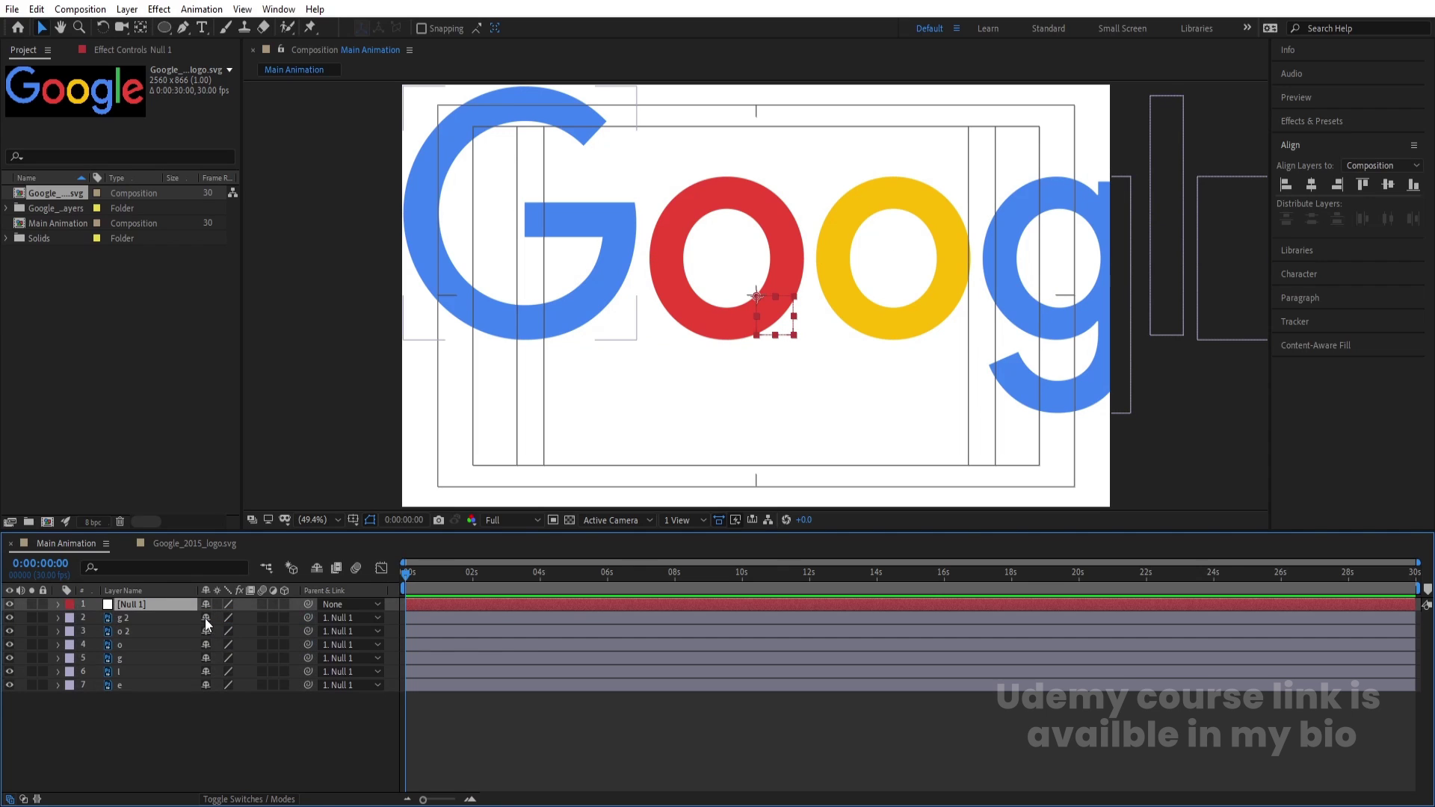
{"action": "key", "text": "s"}
{"action": "left_click_drag", "start_coordinate": [222, 618], "coordinate": [188, 614]}
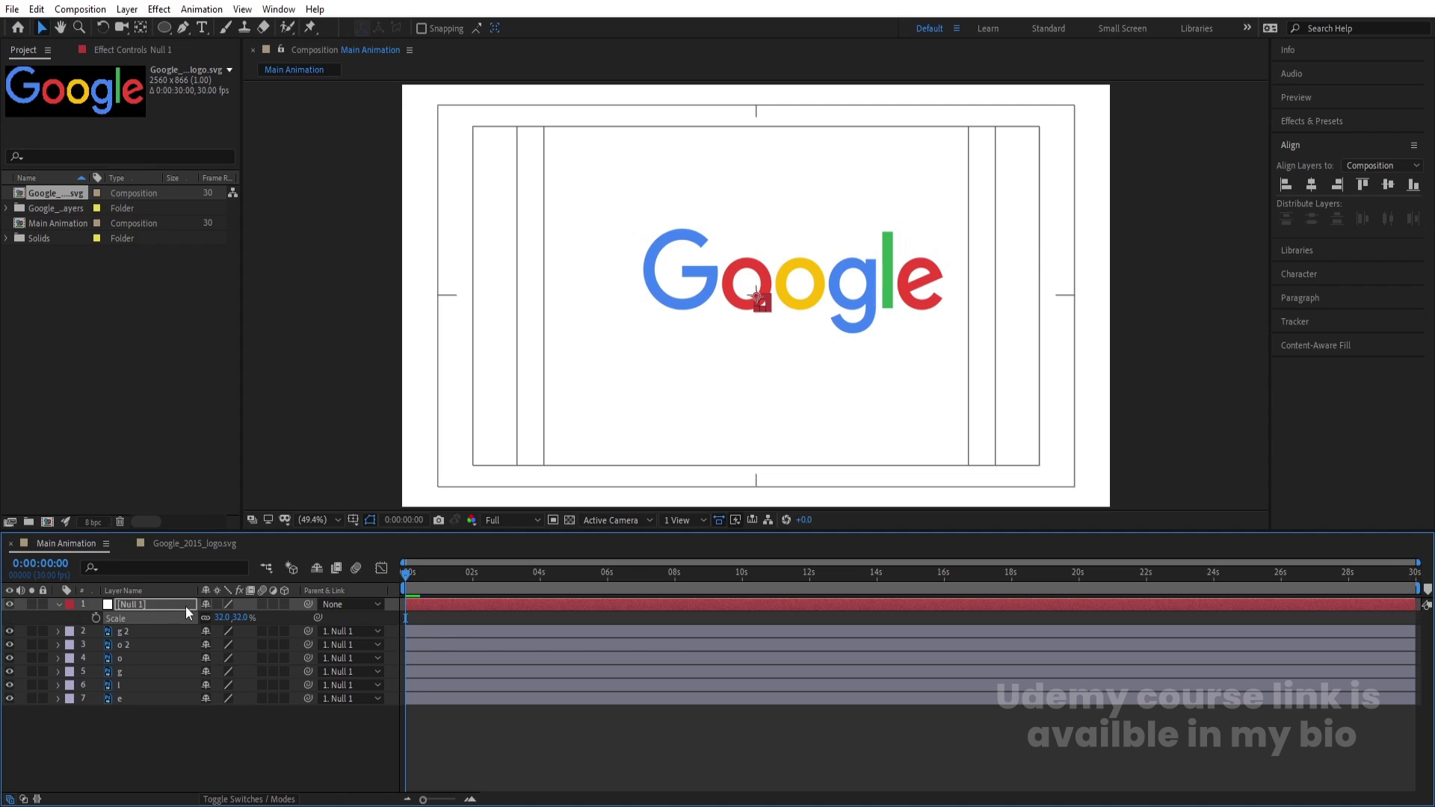
{"action": "left_click", "coordinate": [763, 308]}
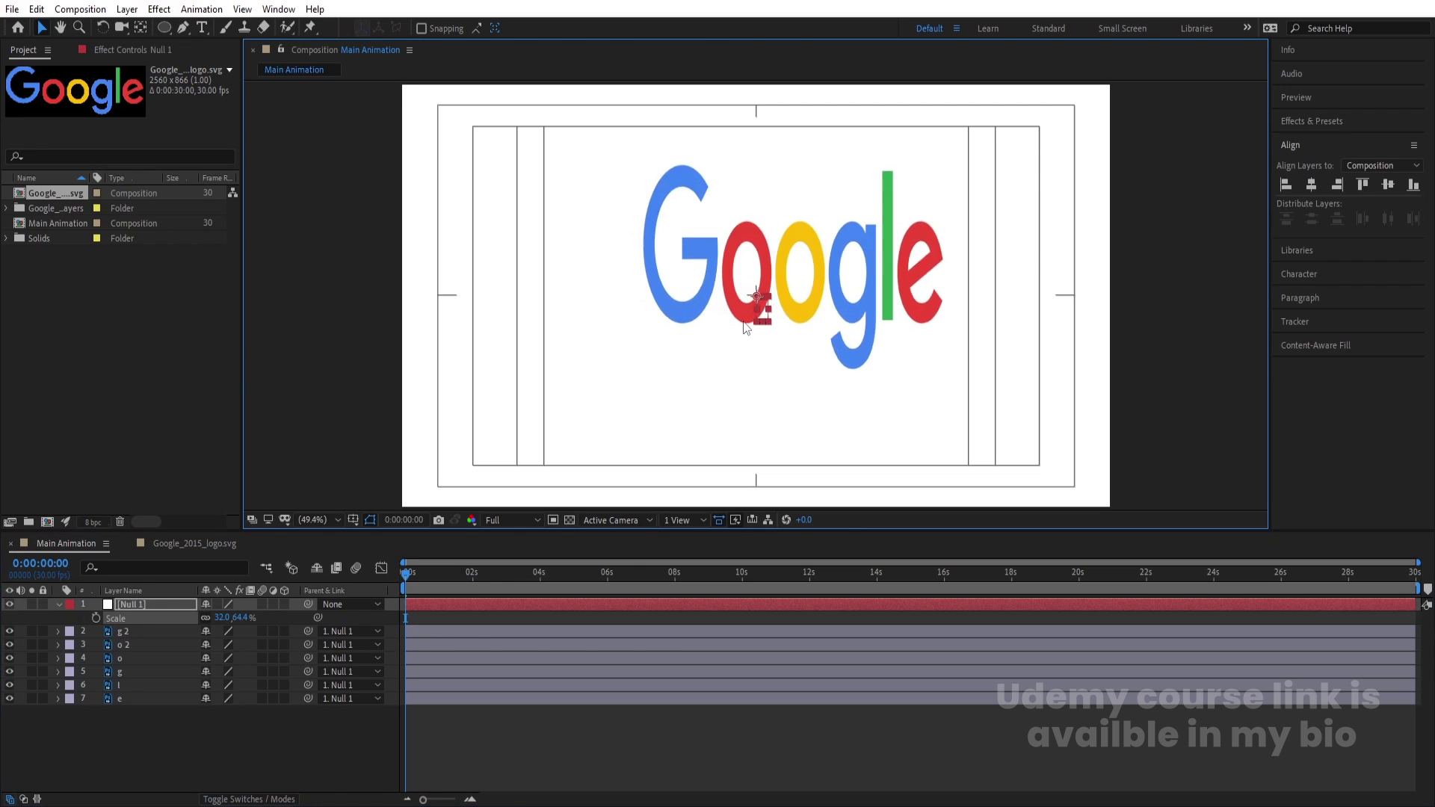
{"action": "key", "text": "space"}
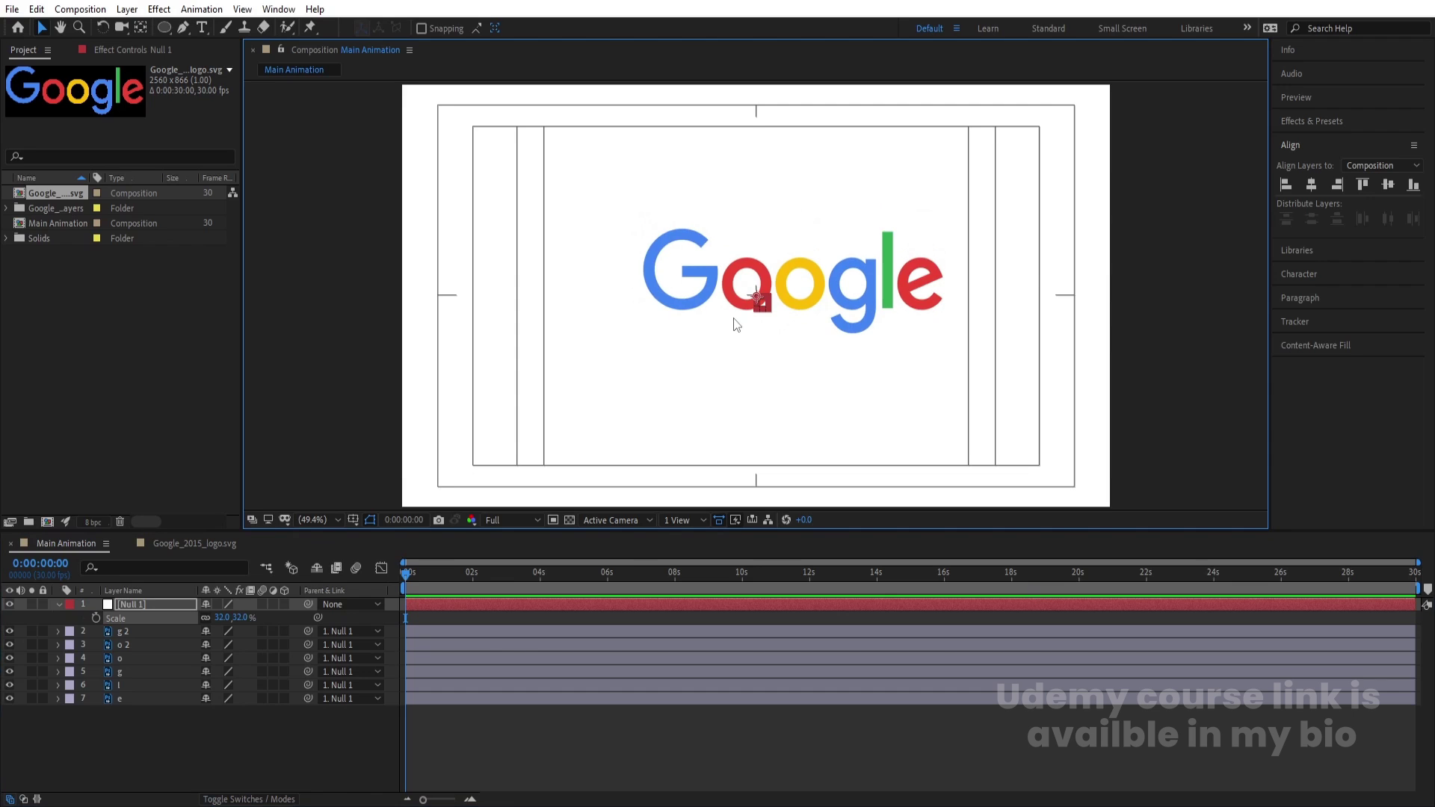
Move the null object so the logo sits in the centre of the composition
{"action": "scroll", "coordinate": [736, 326], "scroll_direction": "up", "scroll_amount": 2}
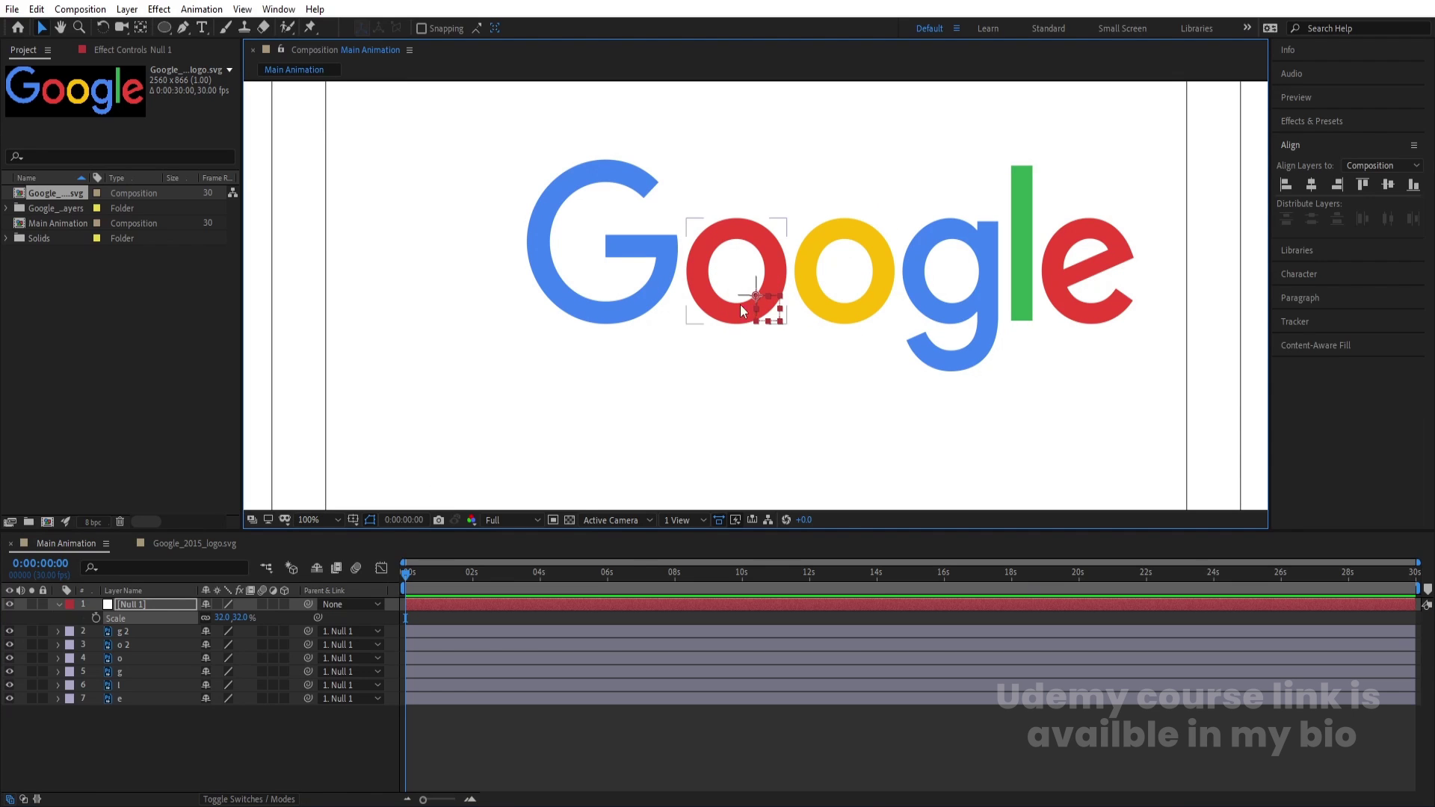
{"action": "left_click_drag", "start_coordinate": [751, 298], "coordinate": [684, 339]}
{"action": "key", "text": "Up"}
{"action": "key", "text": "Up"}
{"action": "key", "text": "Left"}
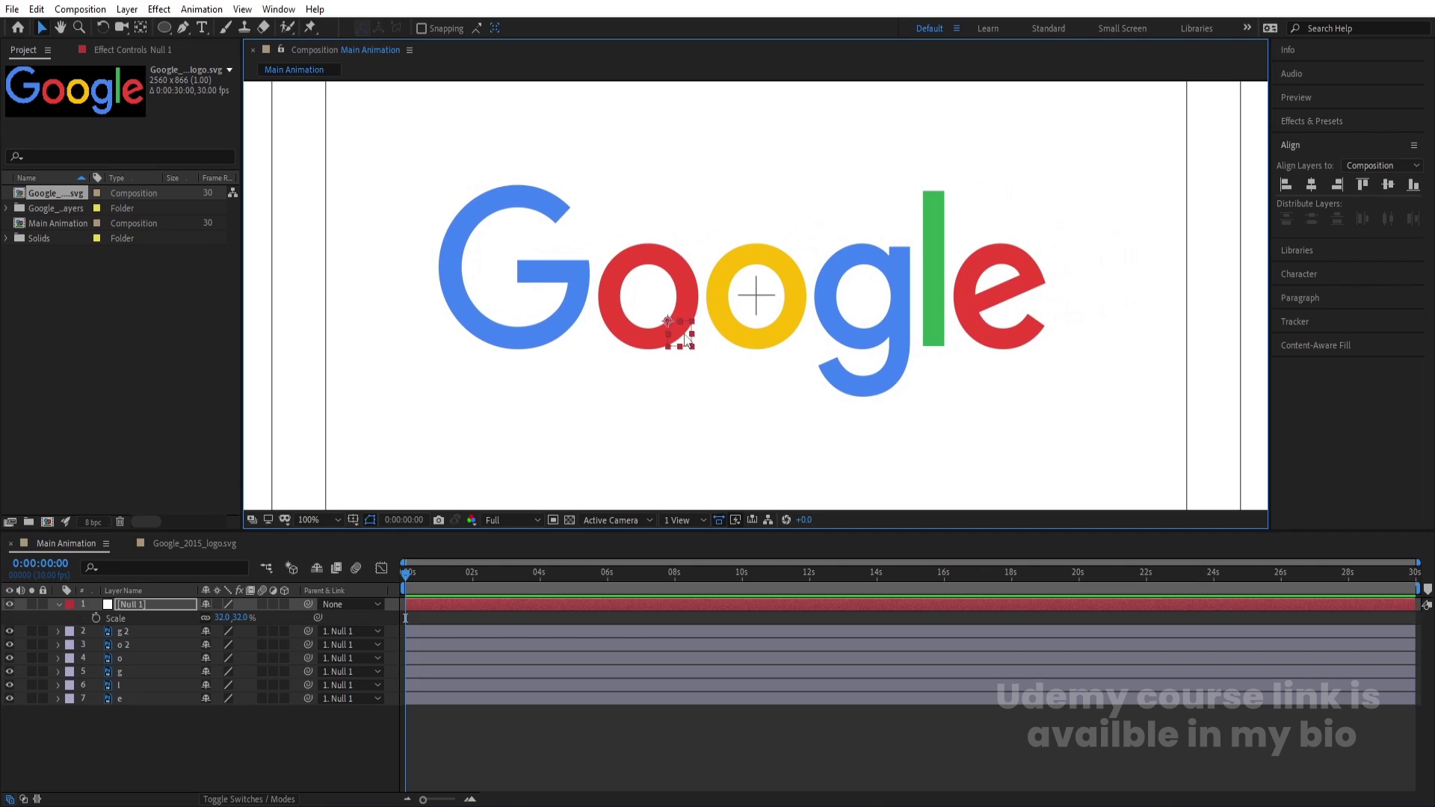
Delete the null object and fit the whole composition in the viewer
{"action": "left_click", "coordinate": [148, 605]}
{"action": "key", "text": "Delete"}
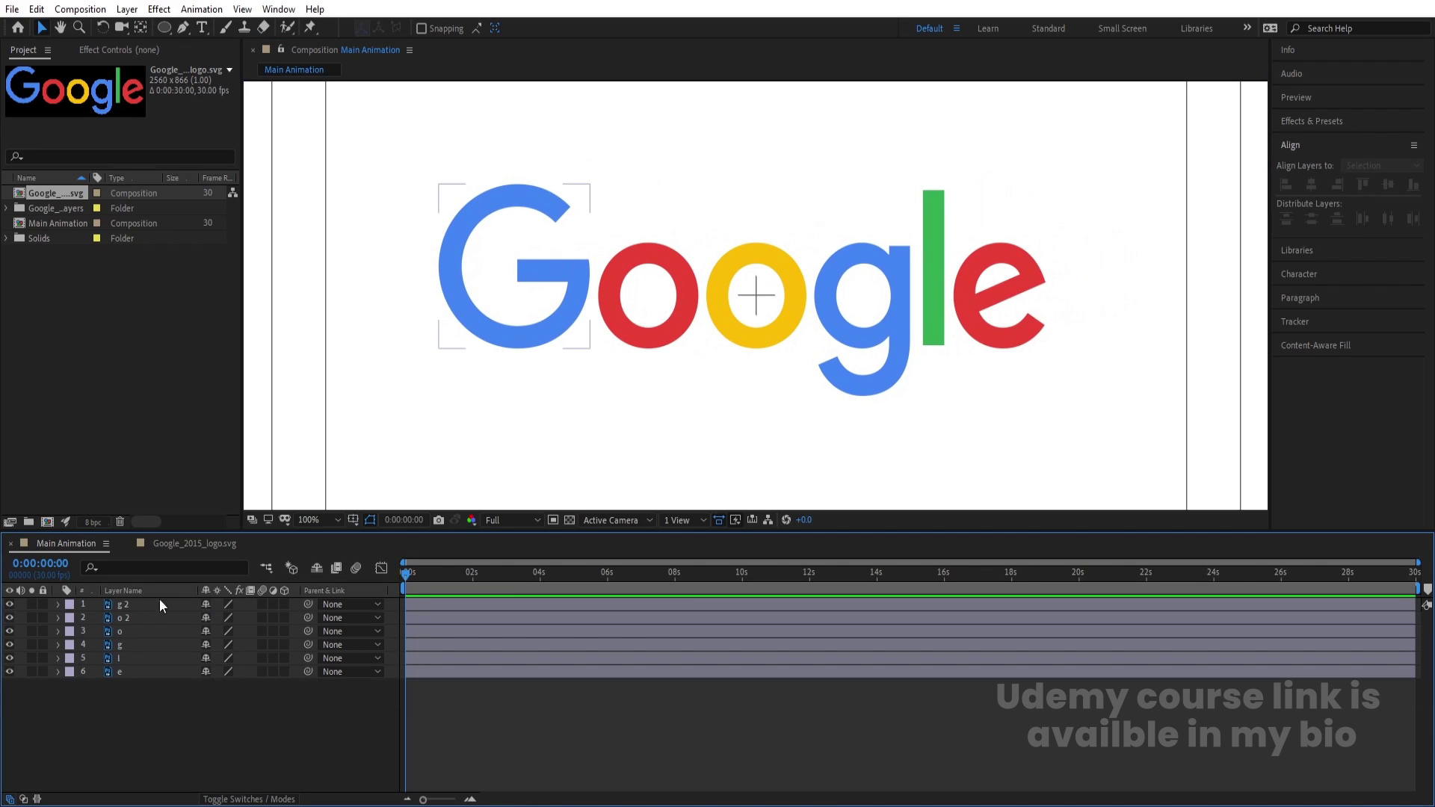
{"action": "left_click", "coordinate": [311, 520]}
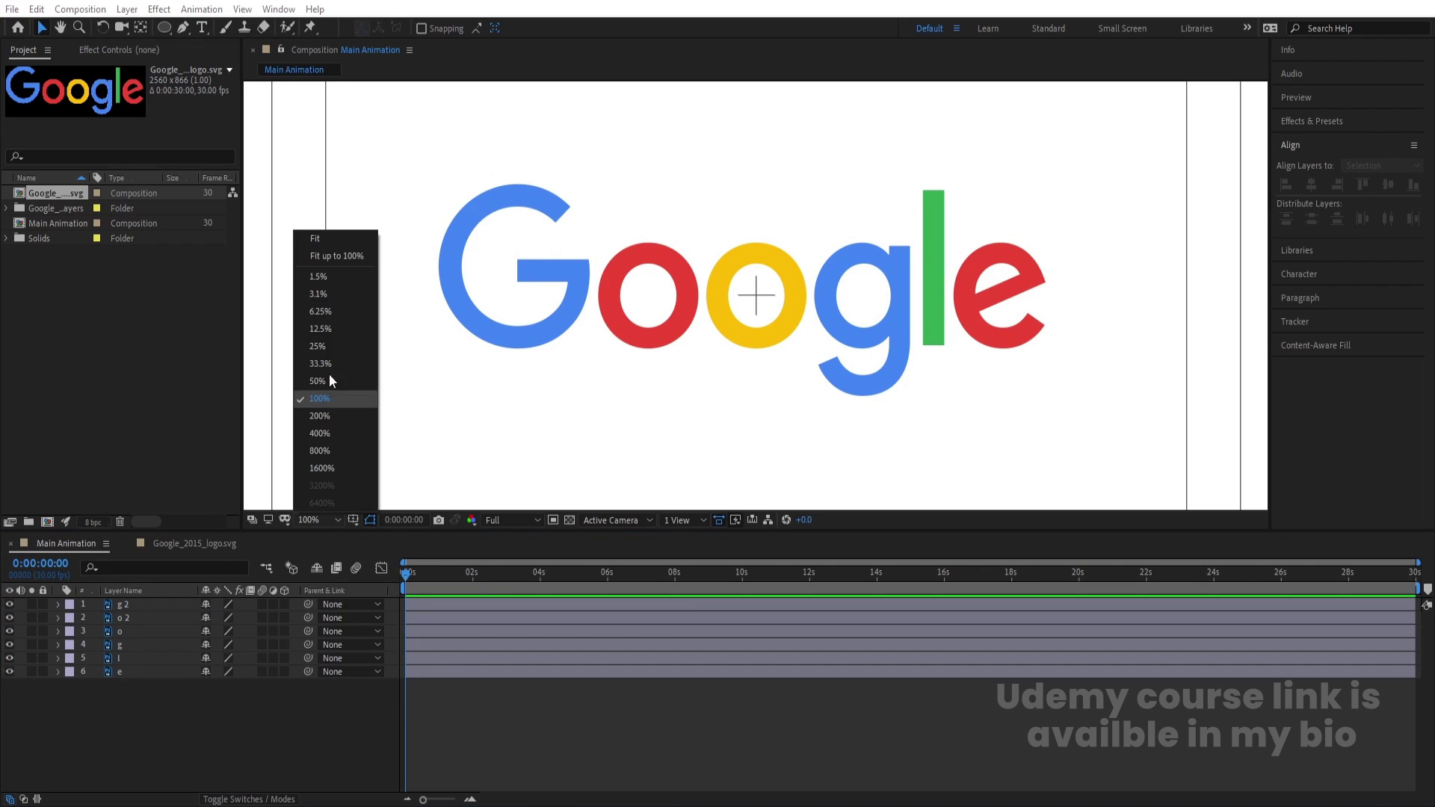
{"action": "left_click", "coordinate": [314, 235]}
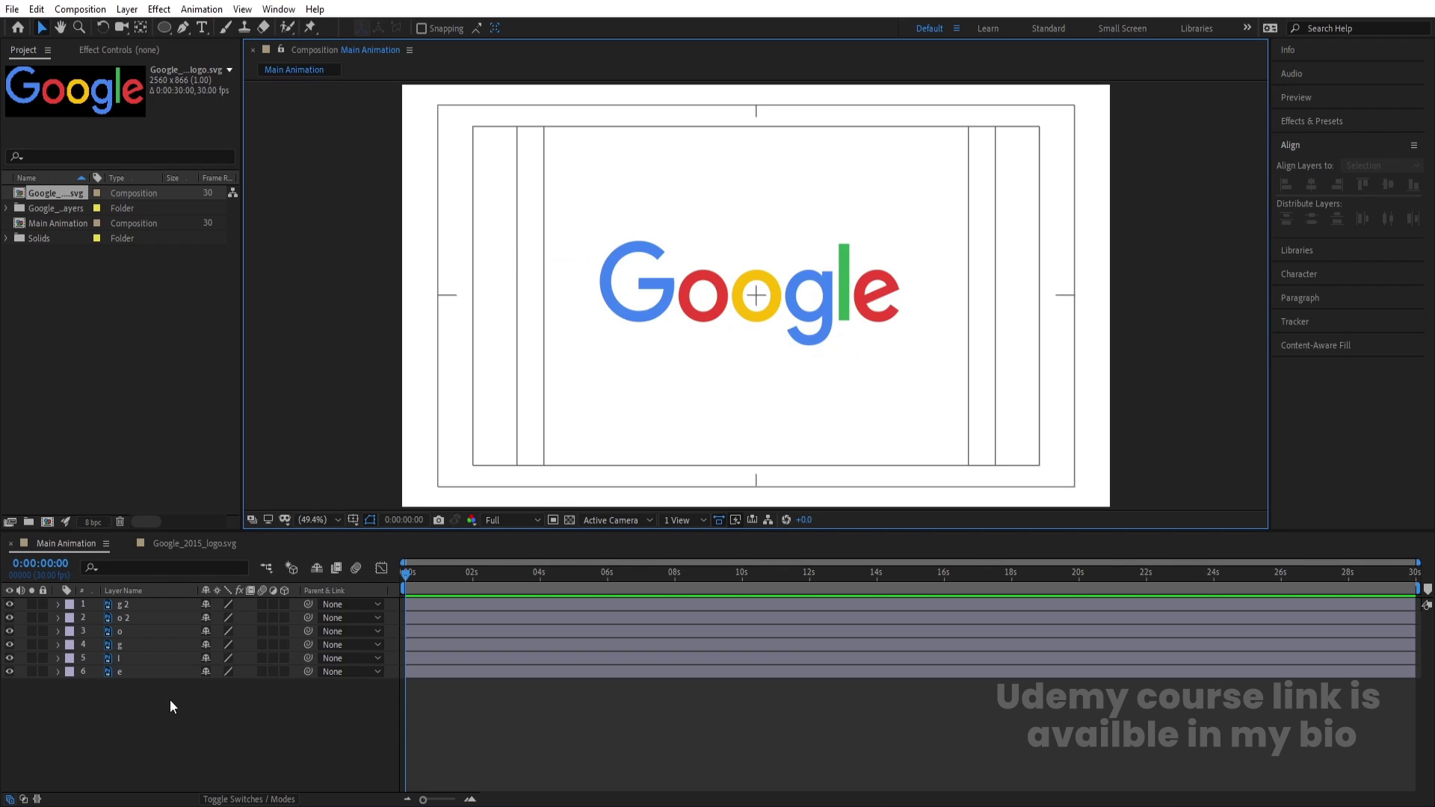
Choose the Ellipse tool and set its fill to the blue sampled from the logo's capital G (4285F4)
{"action": "left_click", "coordinate": [166, 32]}
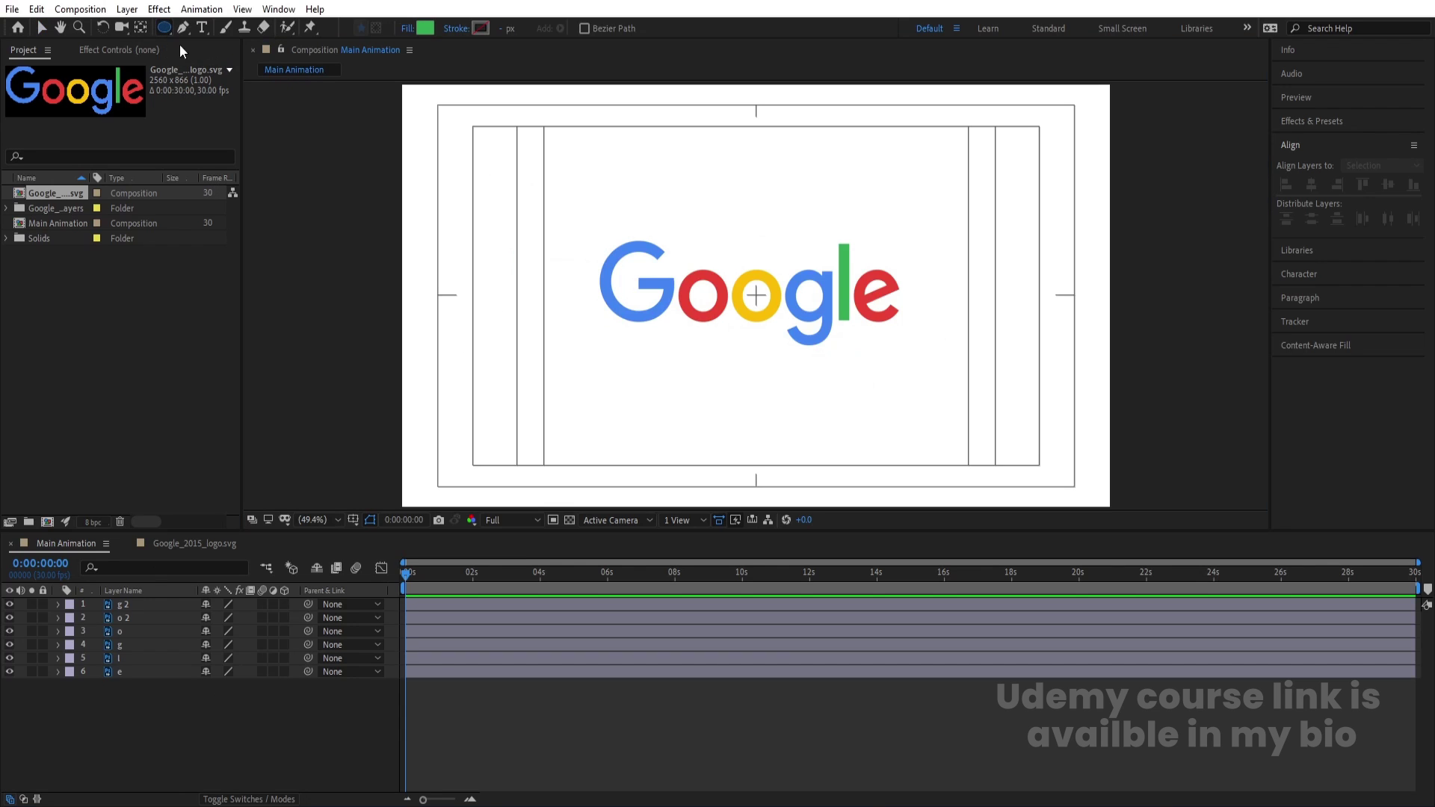
{"action": "left_click", "coordinate": [426, 28]}
{"action": "left_click", "coordinate": [590, 494]}
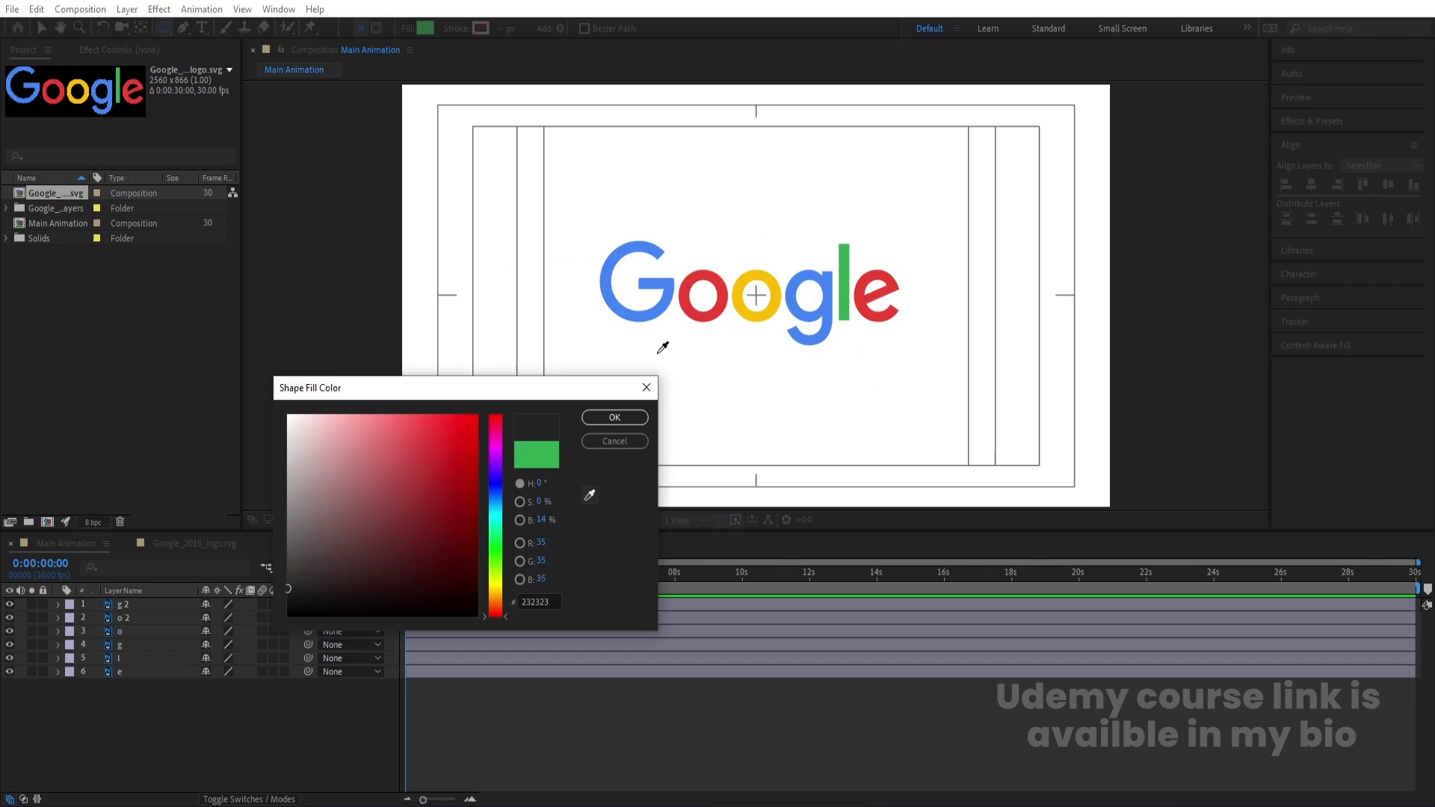
{"action": "left_click", "coordinate": [663, 283]}
{"action": "left_click", "coordinate": [615, 418]}
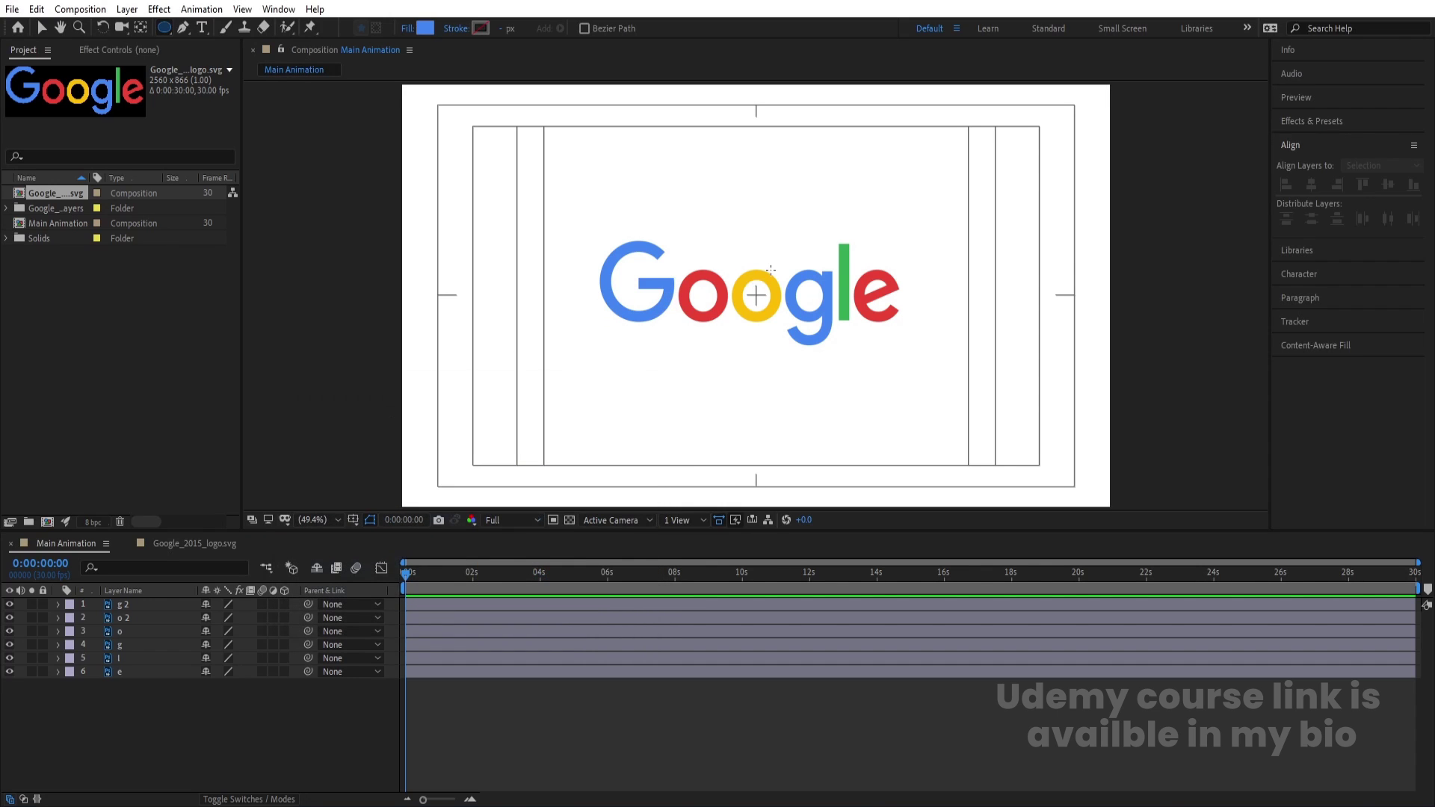
Draw a small blue circle over the yellow o and centre it in the composition horizontally and vertically
{"action": "left_click_drag", "start_coordinate": [745, 277], "coordinate": [778, 314]}
{"action": "left_click", "coordinate": [156, 604]}
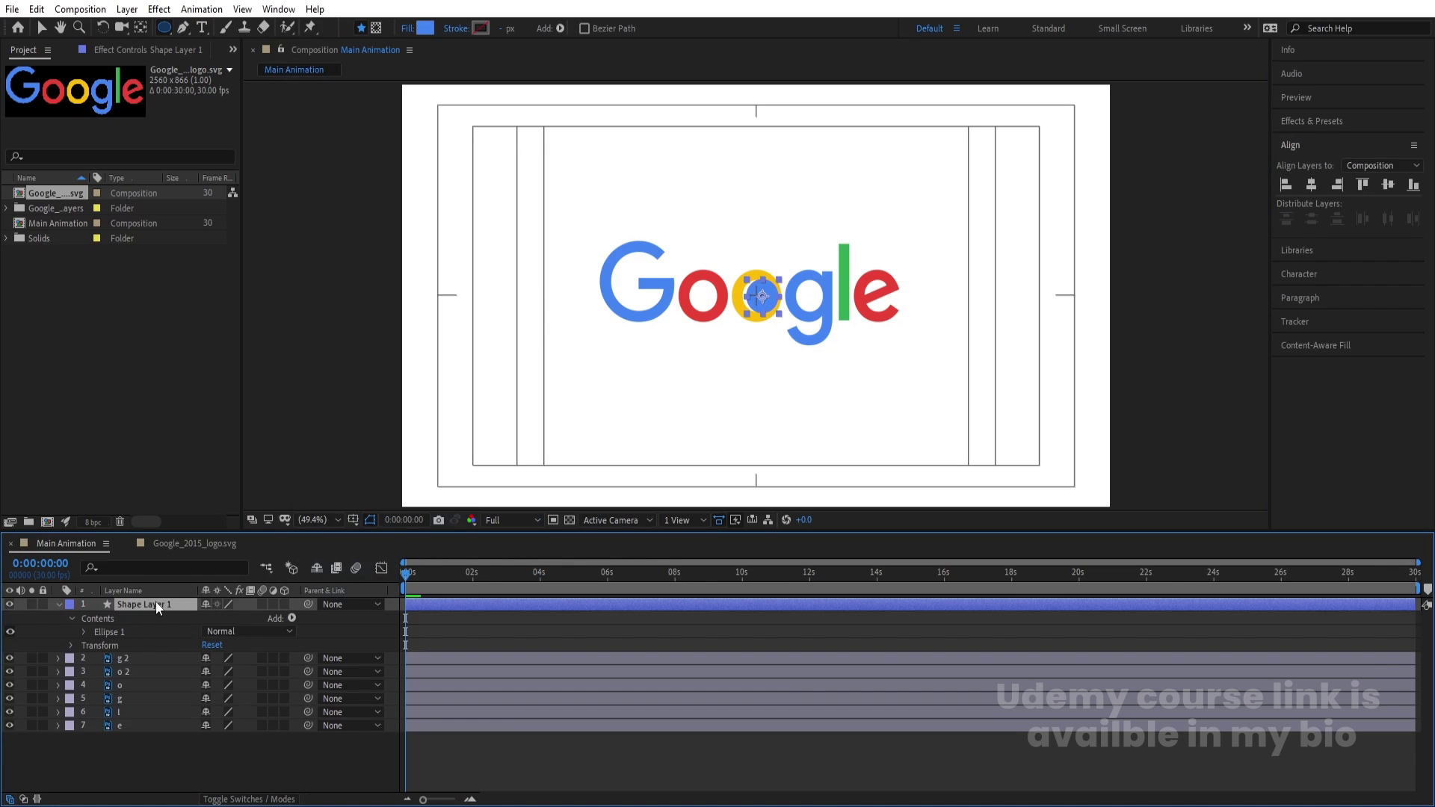
{"action": "left_click", "coordinate": [1314, 186]}
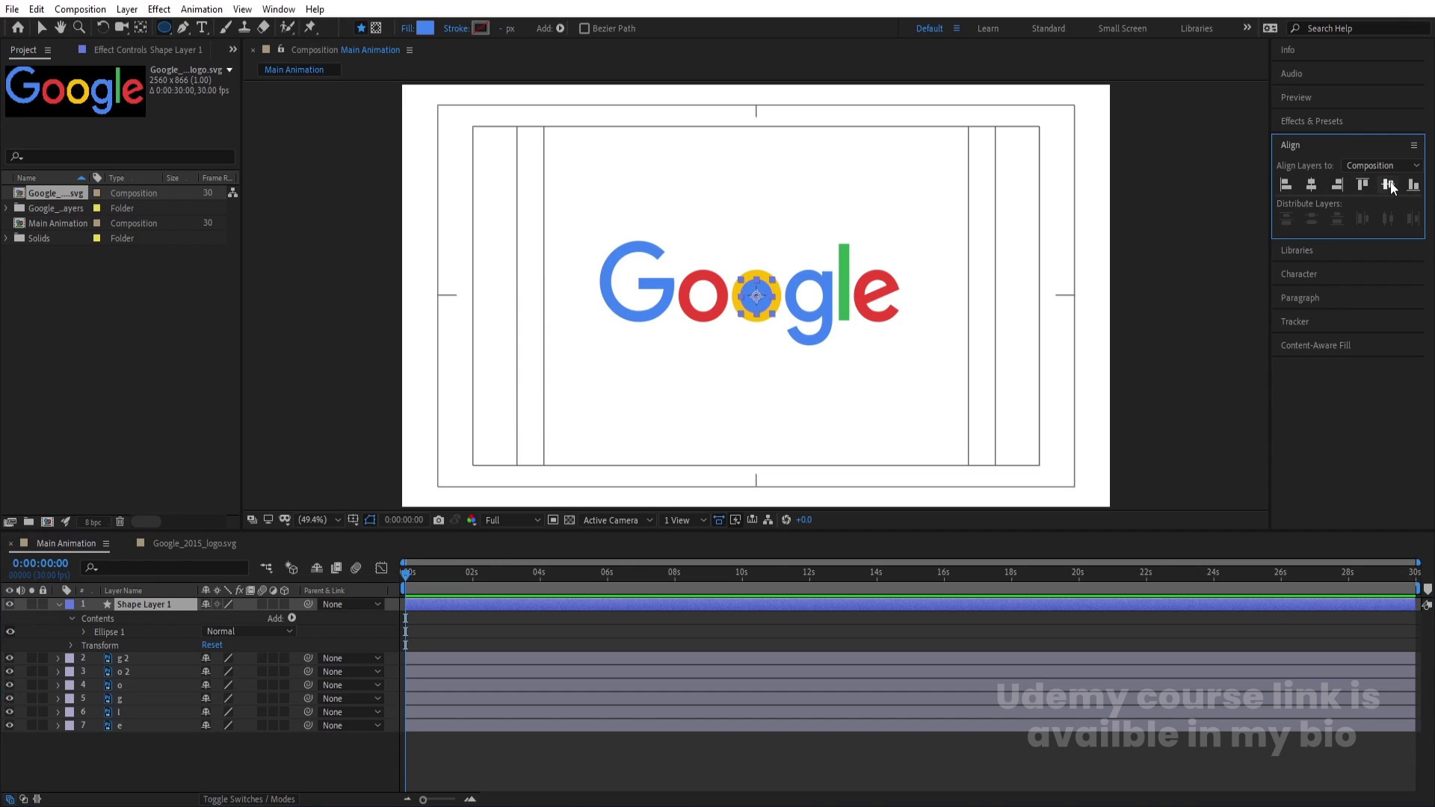
Rename the circle's shape layer to G and duplicate it
{"action": "left_click", "coordinate": [59, 606]}
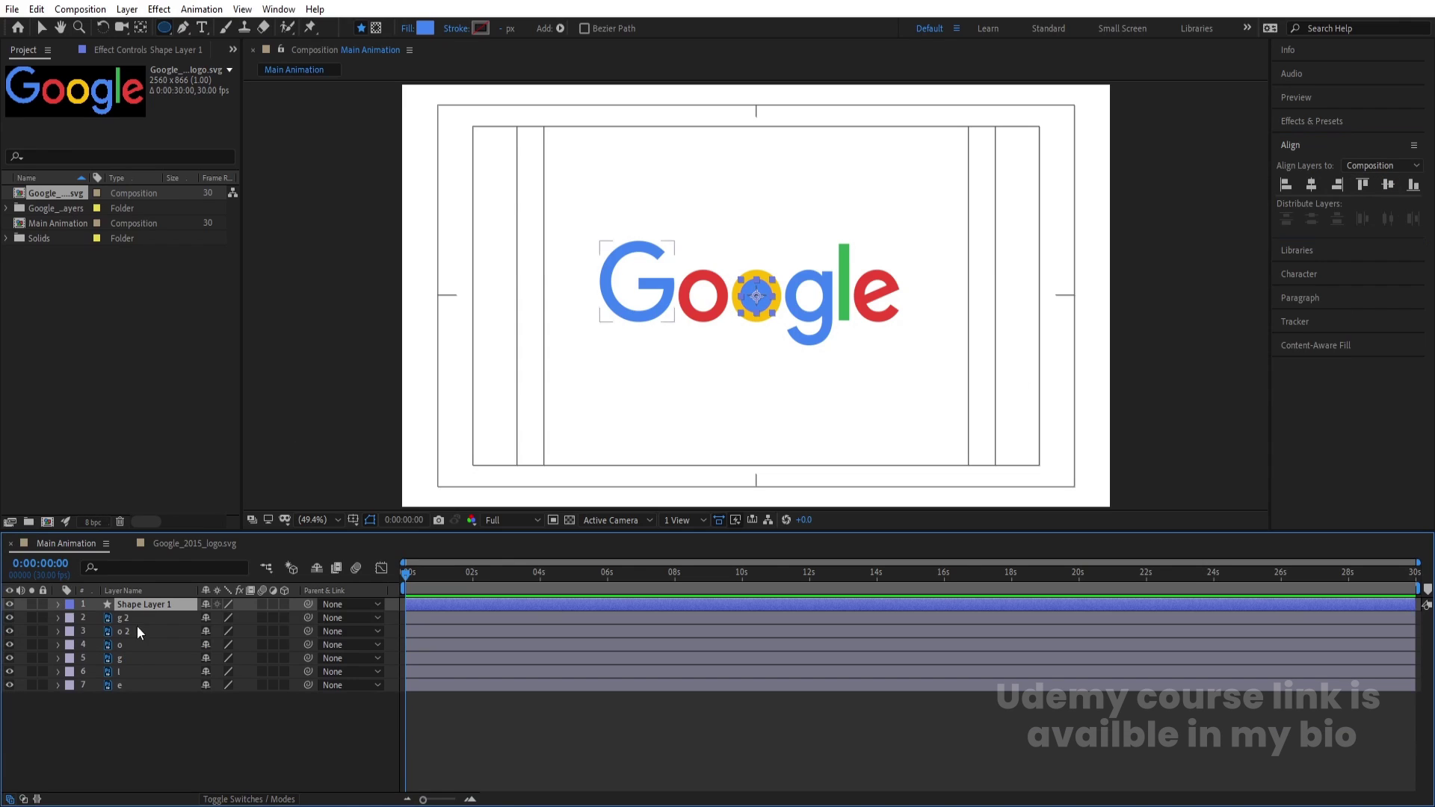
{"action": "key", "text": "Return"}
{"action": "type", "text": "G"}
{"action": "key", "text": "Return"}
{"action": "key", "text": "v"}
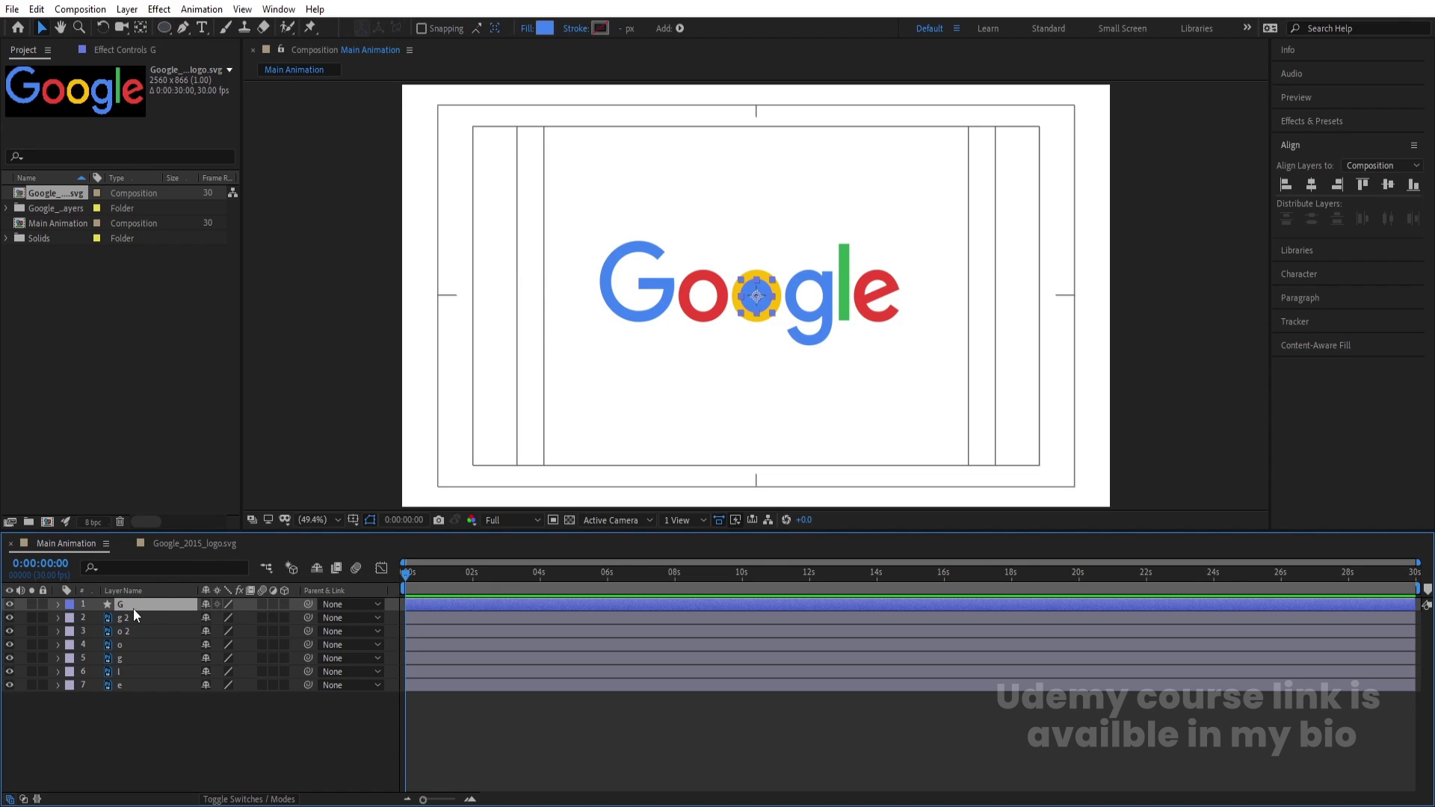
{"action": "key", "text": "ctrl+d"}
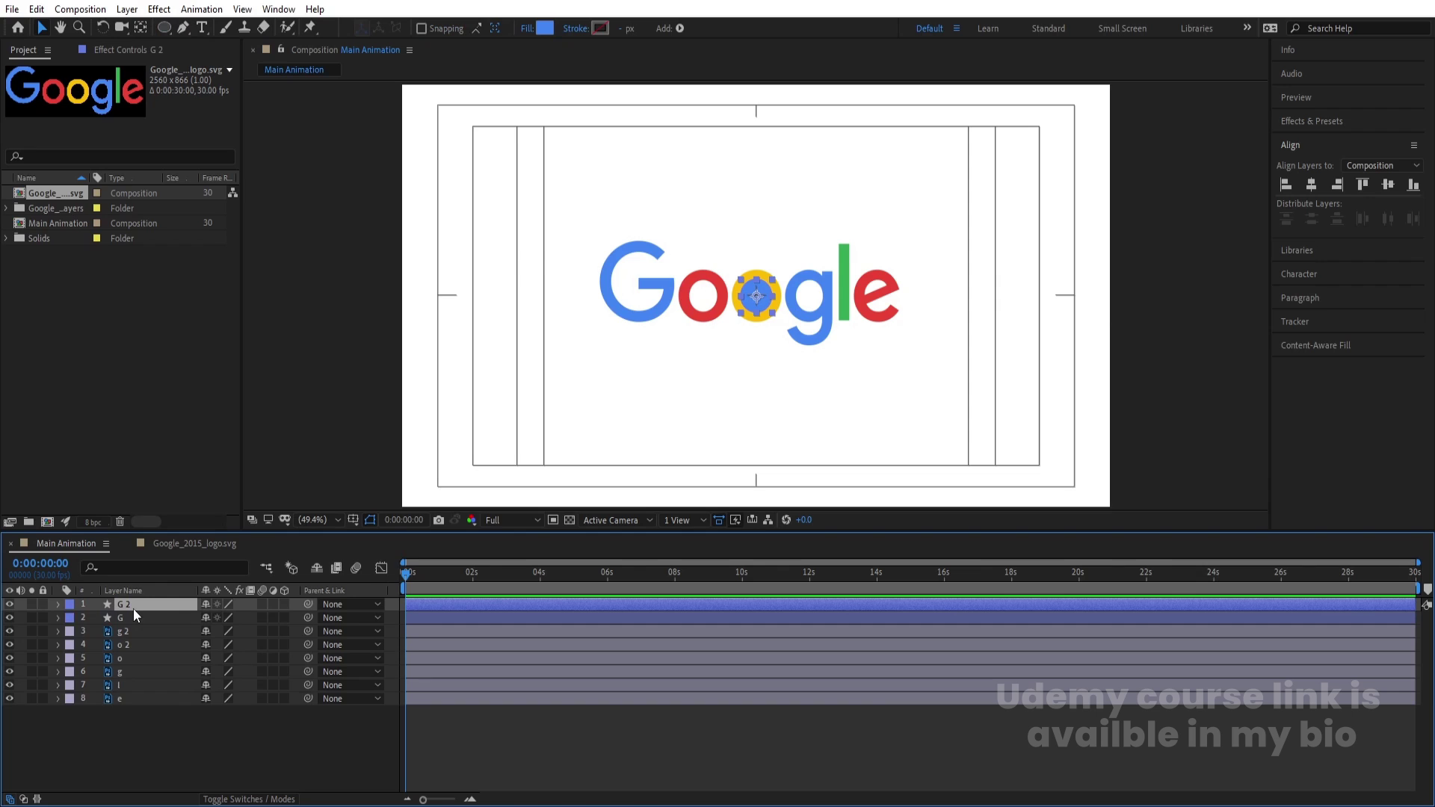
Rename the duplicated circle layer to o and fill it with the red sampled from the logo's first o (EA4335)
{"action": "key", "text": "Return"}
{"action": "type", "text": "o"}
{"action": "key", "text": "Return"}
{"action": "left_click", "coordinate": [550, 25]}
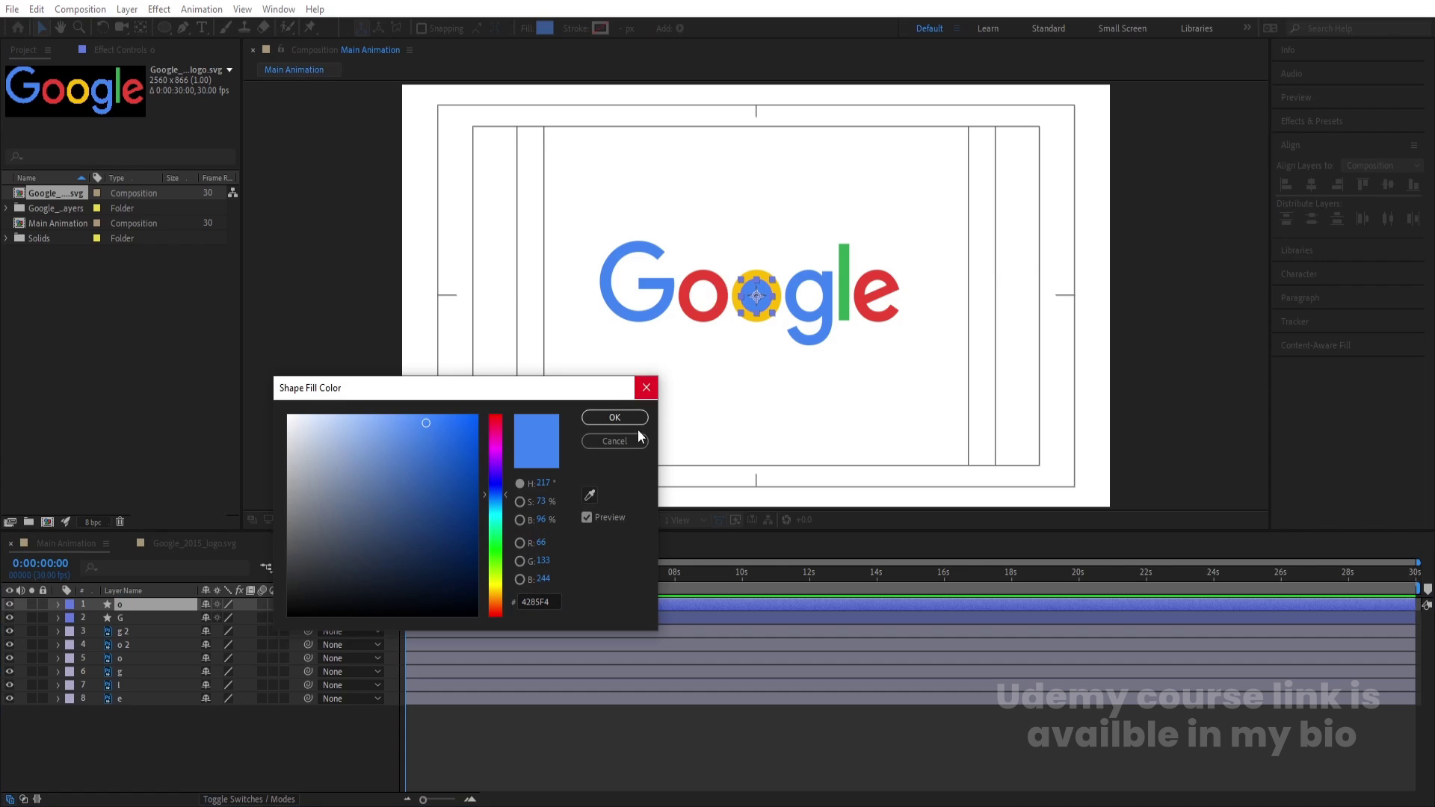
{"action": "left_click", "coordinate": [590, 495]}
{"action": "left_click", "coordinate": [728, 295]}
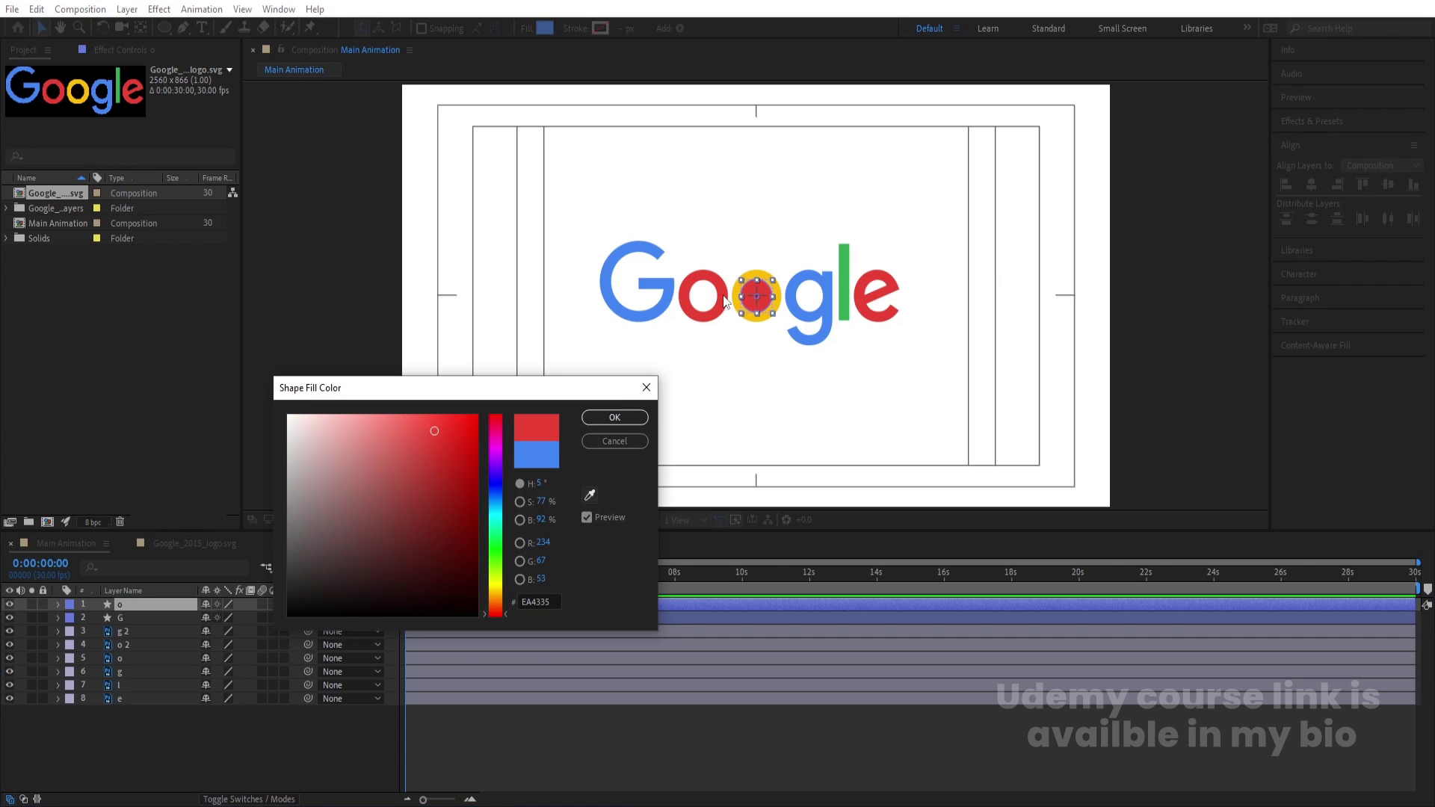
{"action": "key", "text": "Return"}
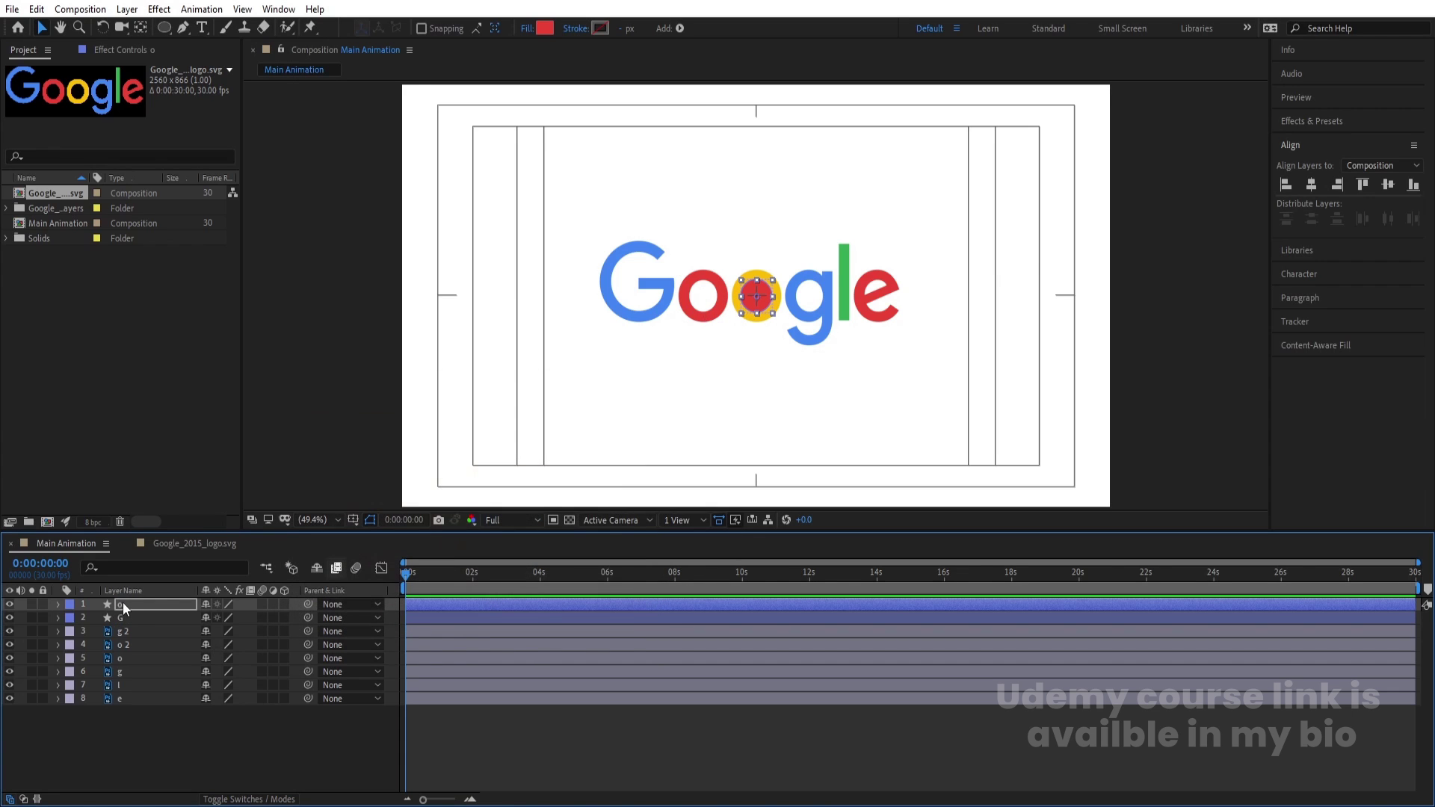
Duplicate the red circle layer and fill the copy with the yellow sampled from the logo's second o
{"action": "left_click", "coordinate": [122, 603]}
{"action": "key", "text": "ctrl+d"}
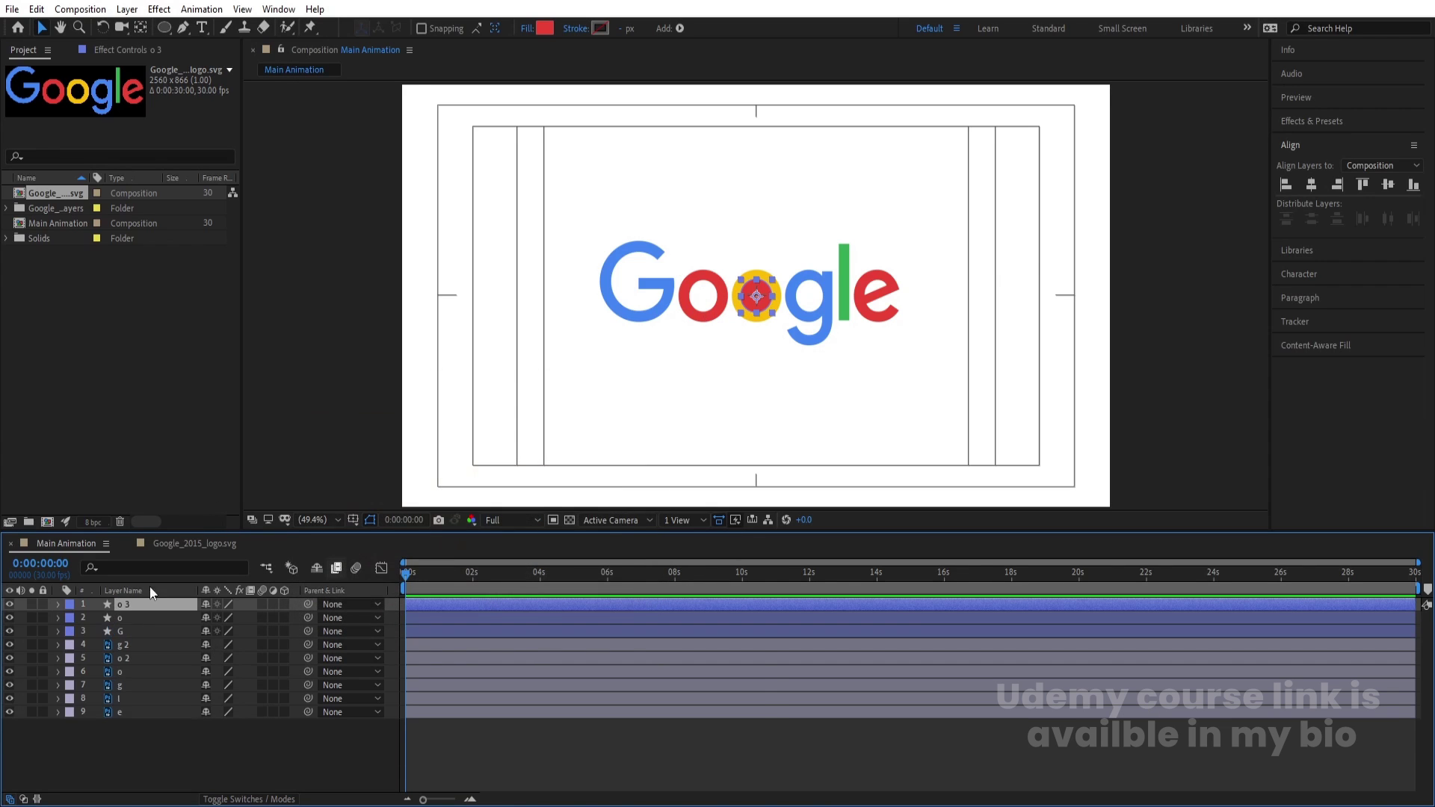
{"action": "left_click", "coordinate": [544, 31]}
{"action": "left_click", "coordinate": [591, 497]}
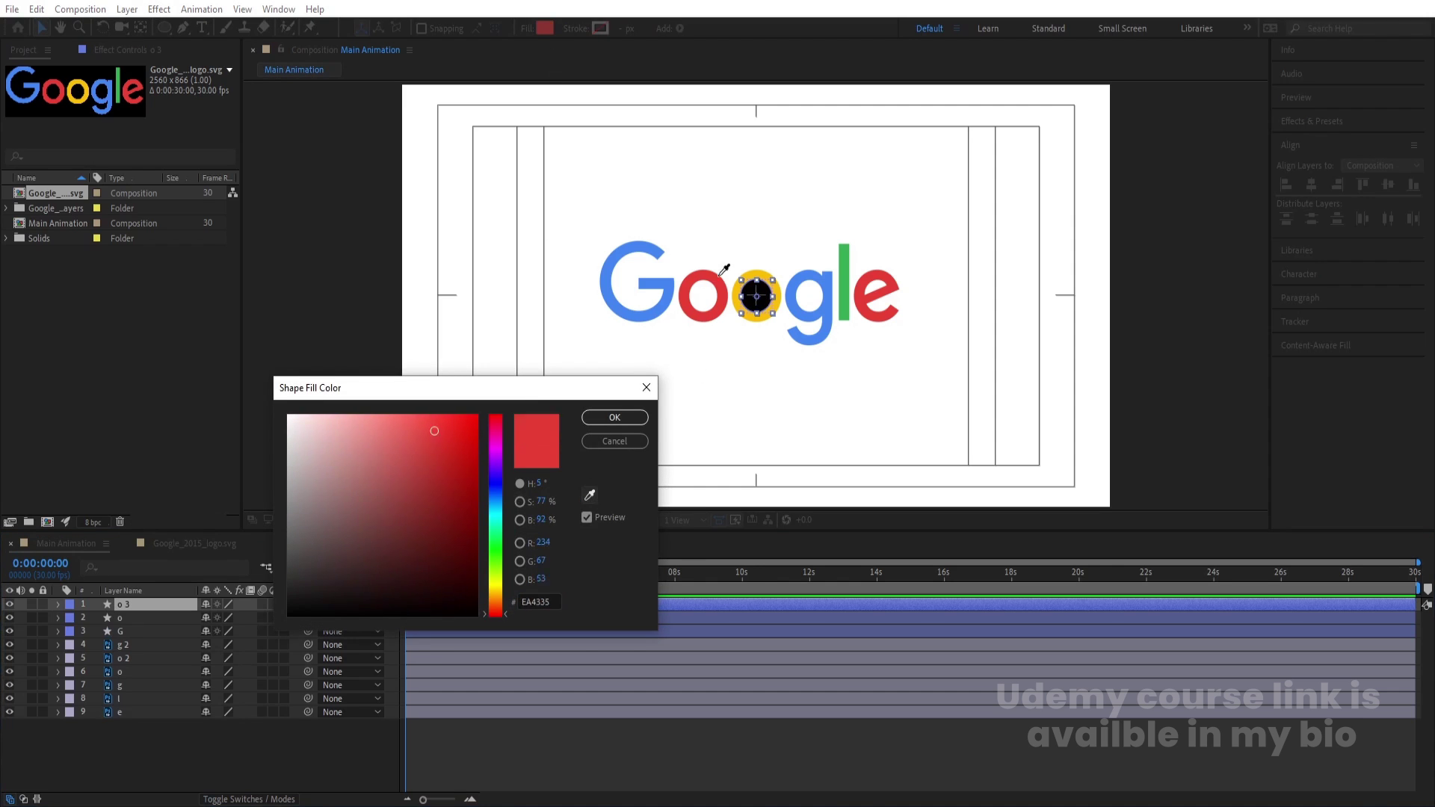
{"action": "left_click", "coordinate": [751, 272]}
{"action": "left_click", "coordinate": [616, 418]}
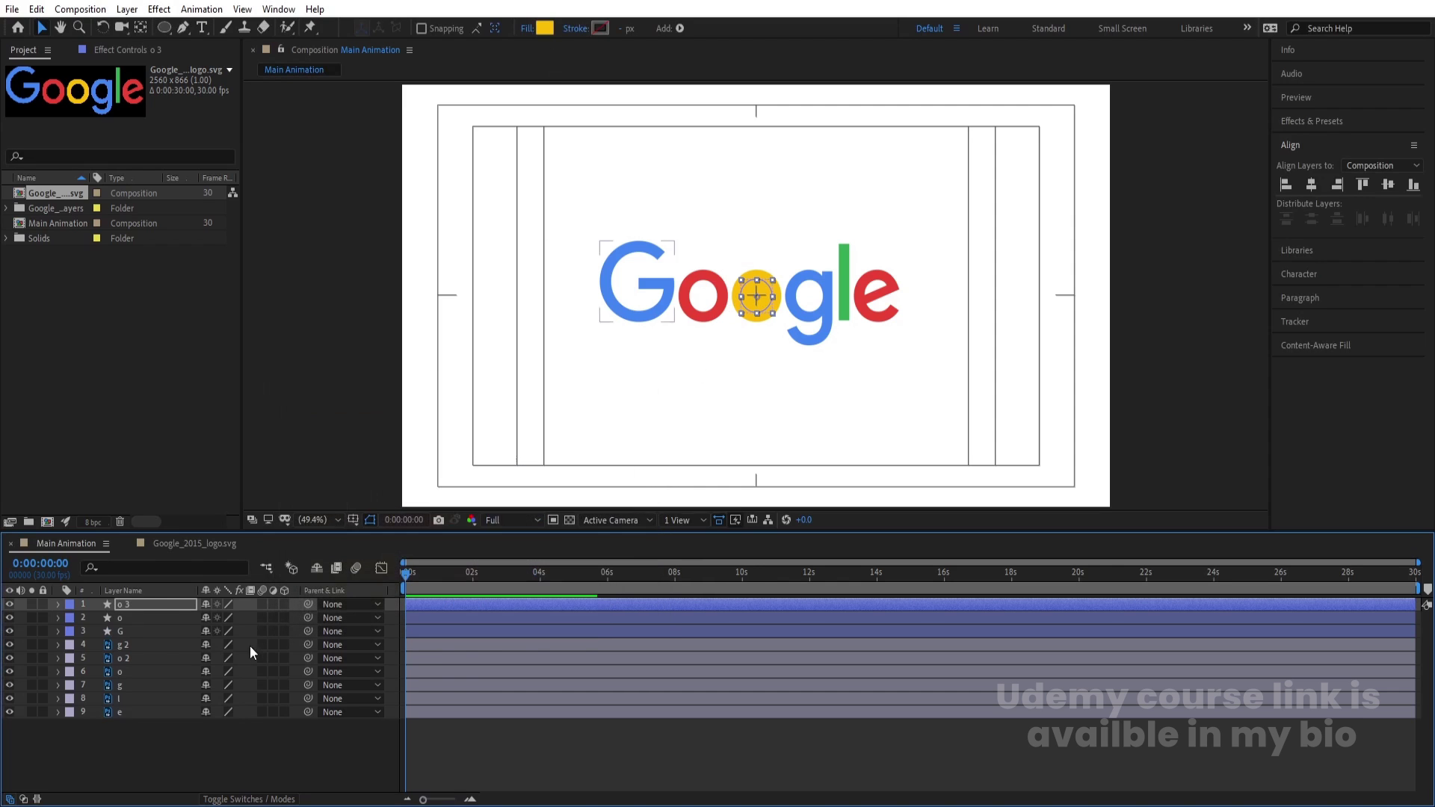
Duplicate the yellow circle layer, rename the copy to g and fill it with the blue sampled from the logo's lowercase g
{"action": "left_click", "coordinate": [135, 592]}
{"action": "left_click", "coordinate": [133, 610]}
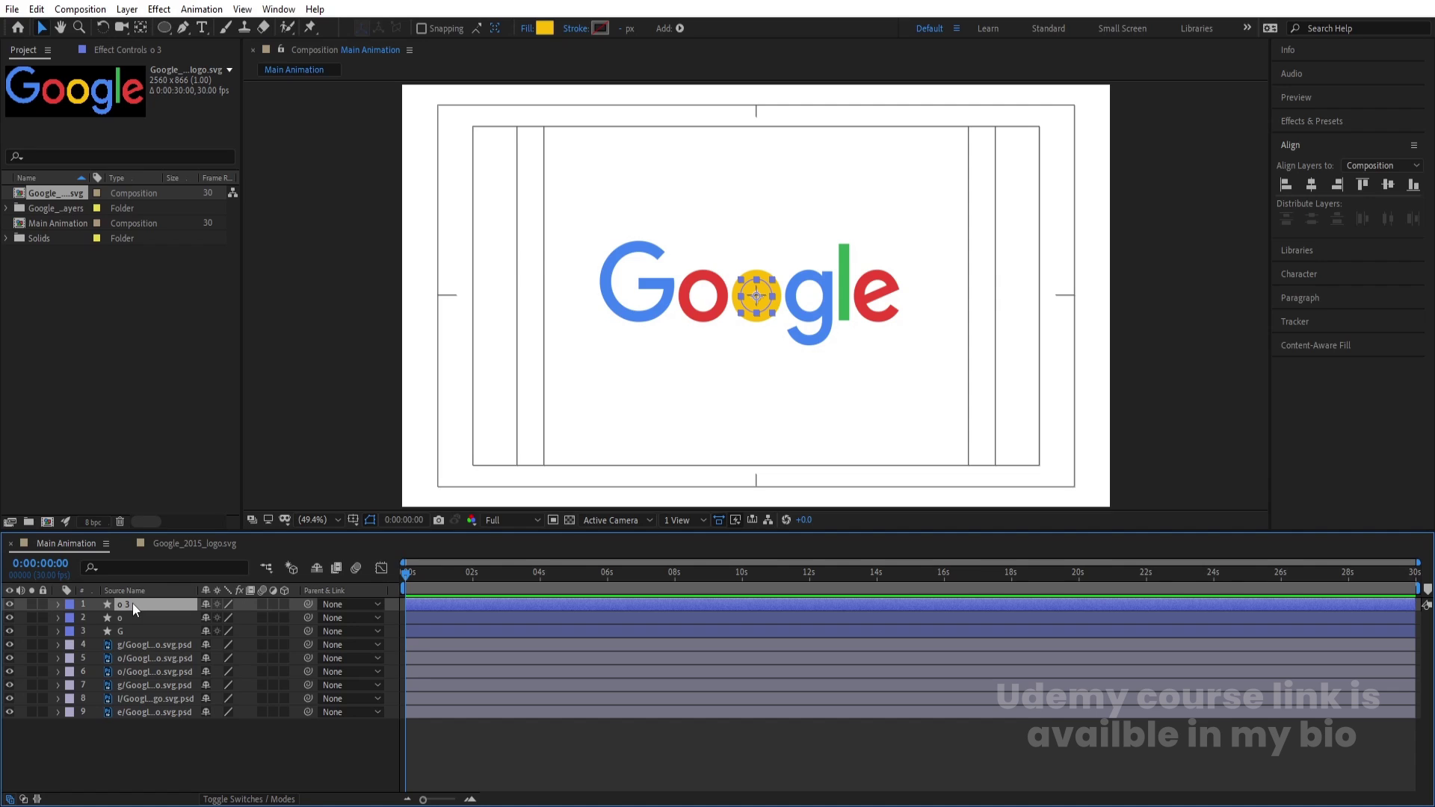
{"action": "key", "text": "ctrl+d"}
{"action": "key", "text": "Return"}
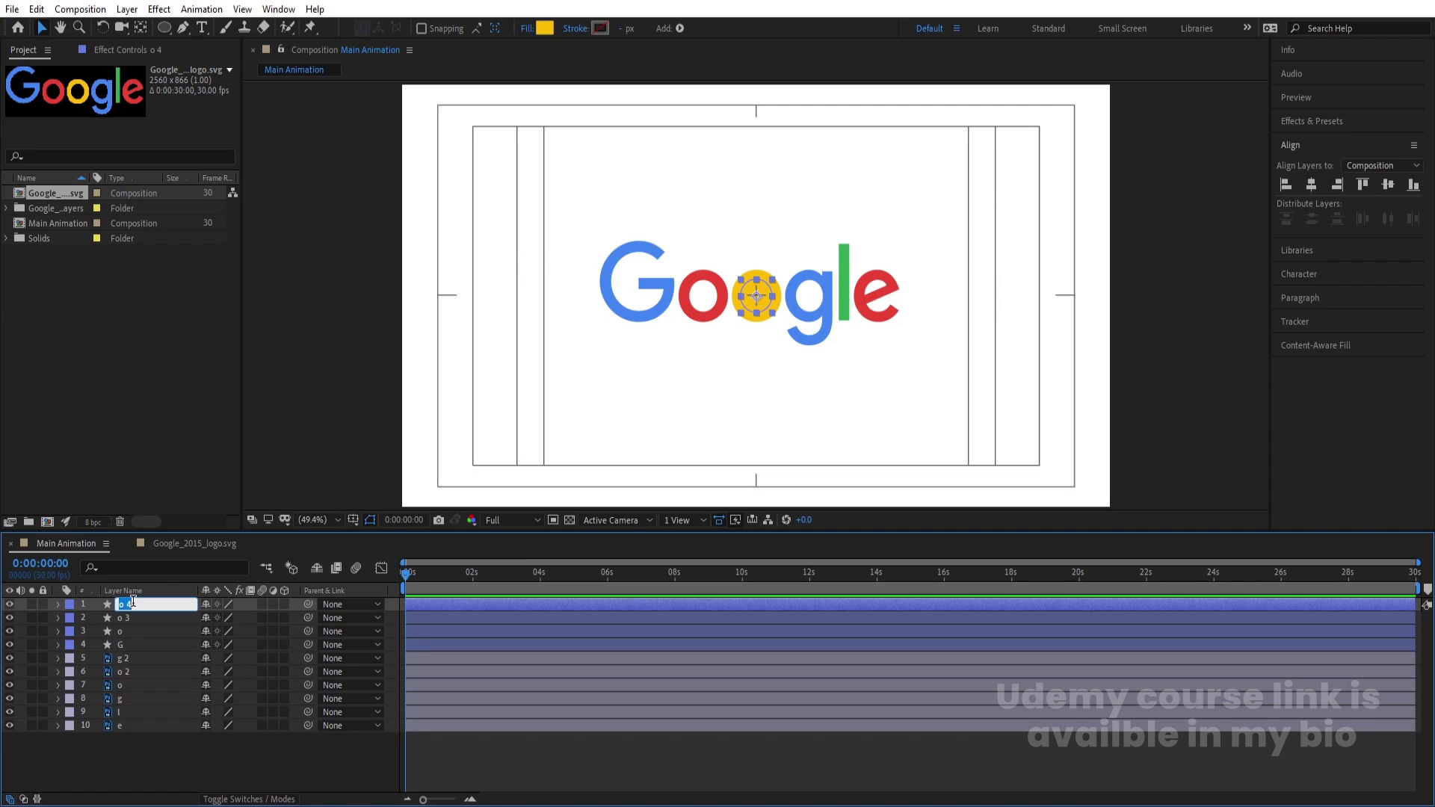
{"action": "type", "text": "g"}
{"action": "key", "text": "Return"}
{"action": "left_click", "coordinate": [545, 29]}
{"action": "left_click", "coordinate": [591, 496]}
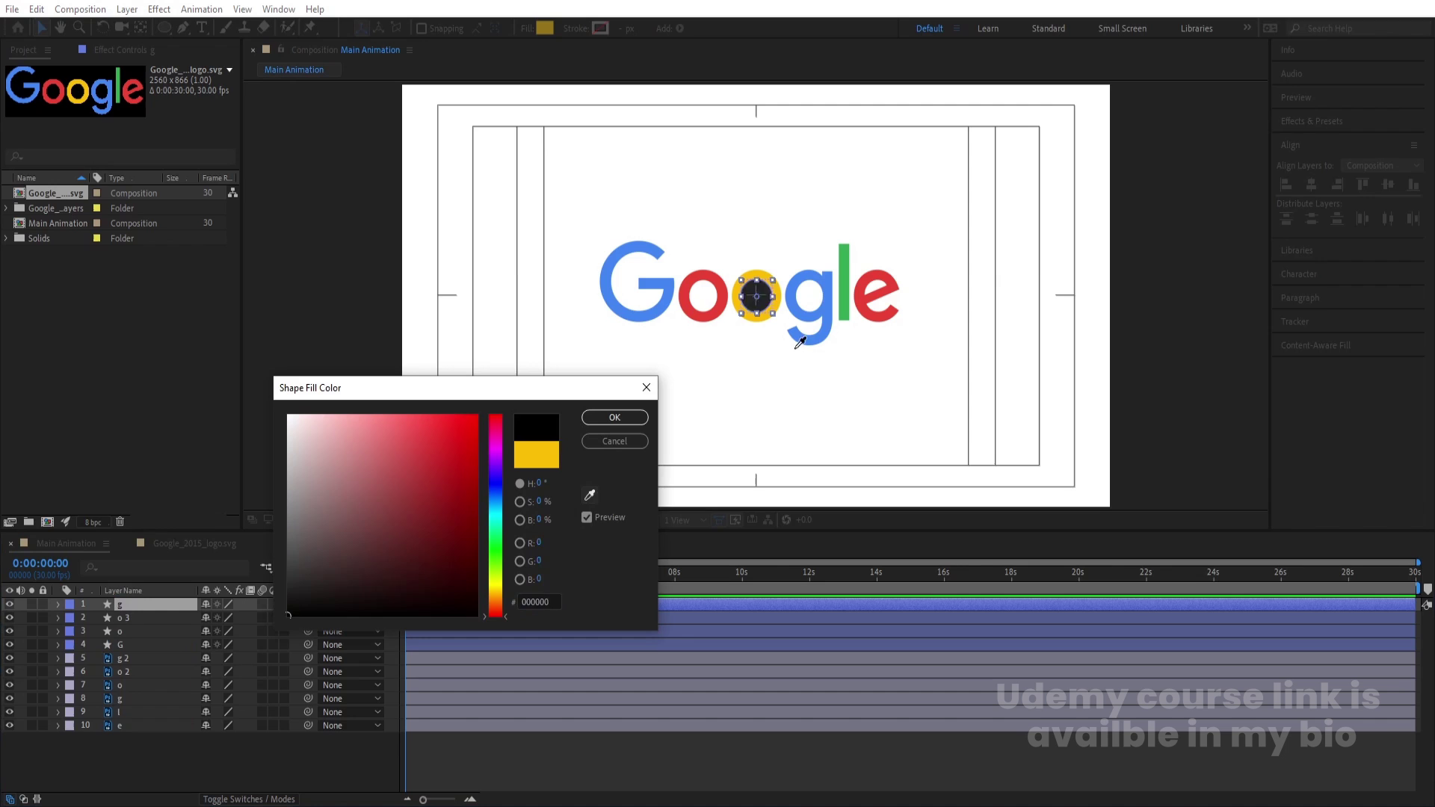
{"action": "left_click", "coordinate": [827, 290]}
{"action": "left_click", "coordinate": [615, 417]}
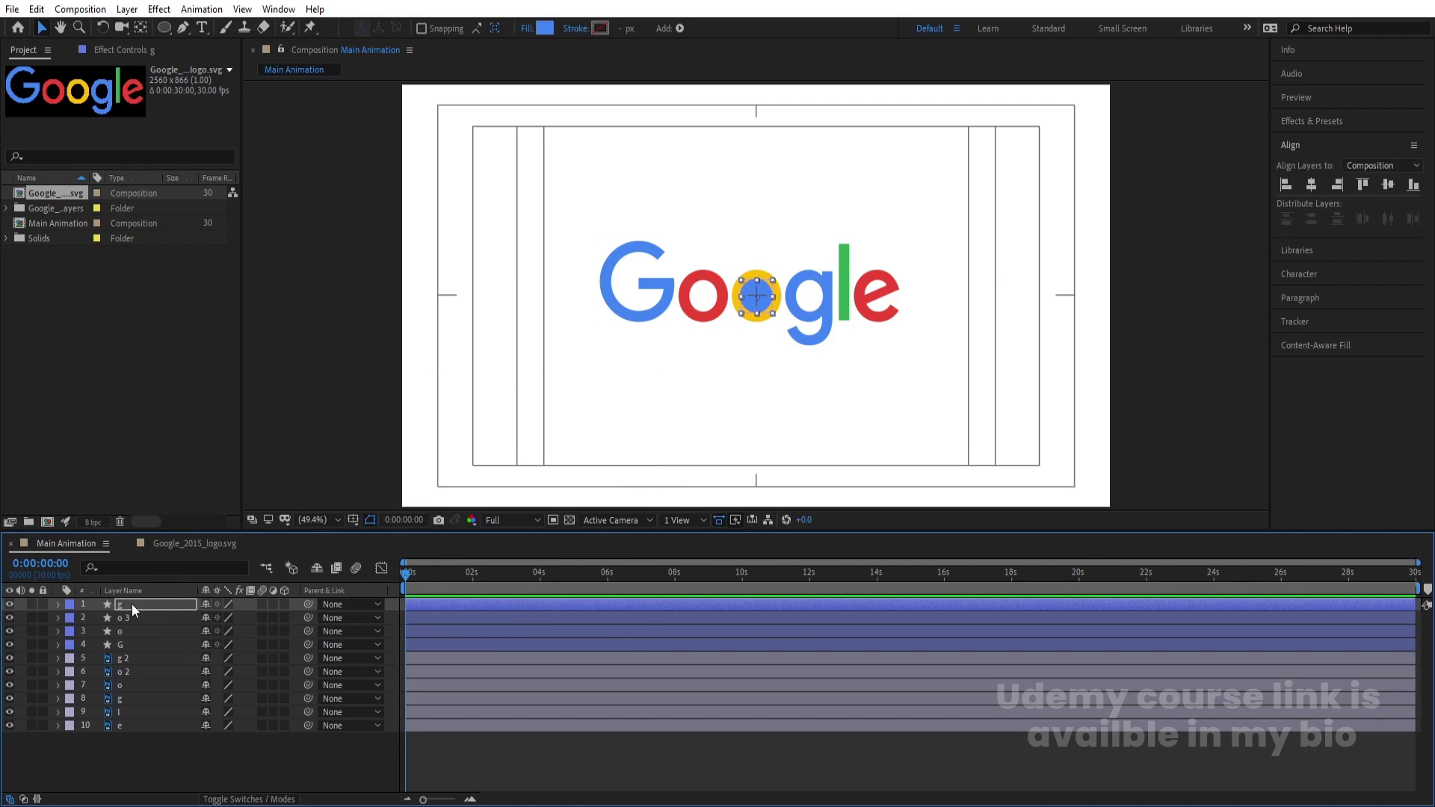
Duplicate the g circle layer, rename the copy to l and fill it with the green sampled from the logo's l (34A853)
{"action": "key", "text": "ctrl+d"}
{"action": "key", "text": "Return"}
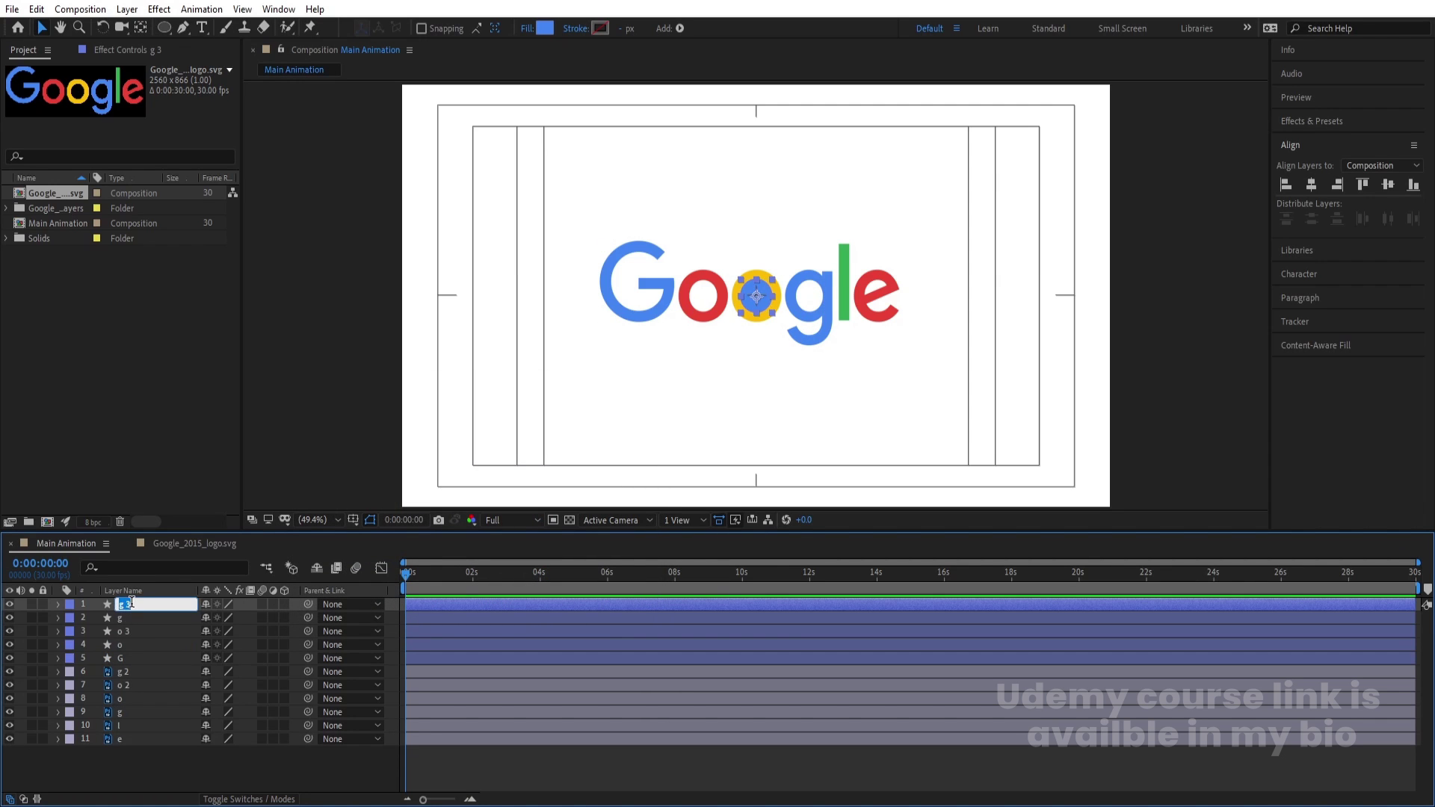
{"action": "type", "text": "l"}
{"action": "key", "text": "Return"}
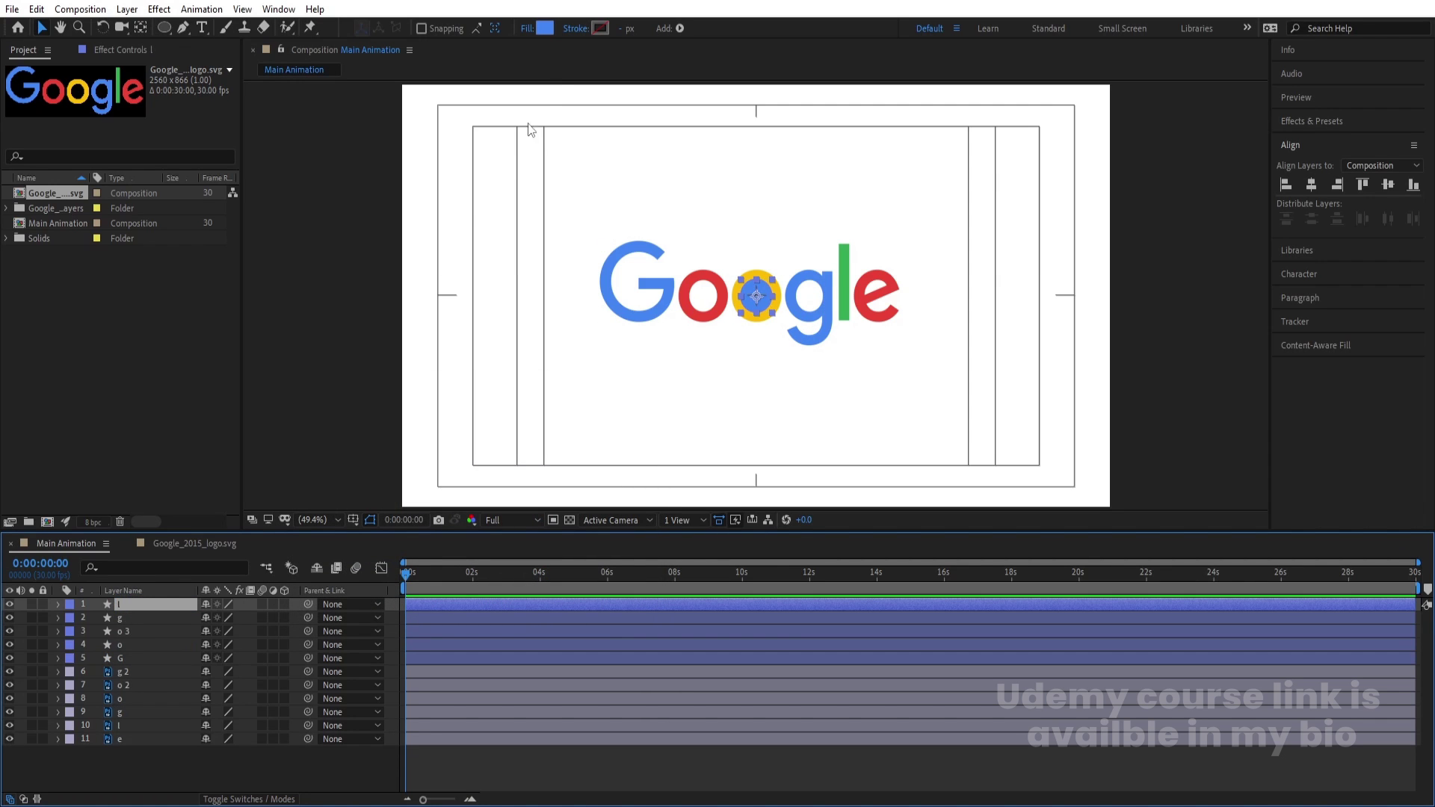
{"action": "left_click", "coordinate": [541, 33]}
{"action": "left_click", "coordinate": [590, 494]}
{"action": "left_click", "coordinate": [842, 255]}
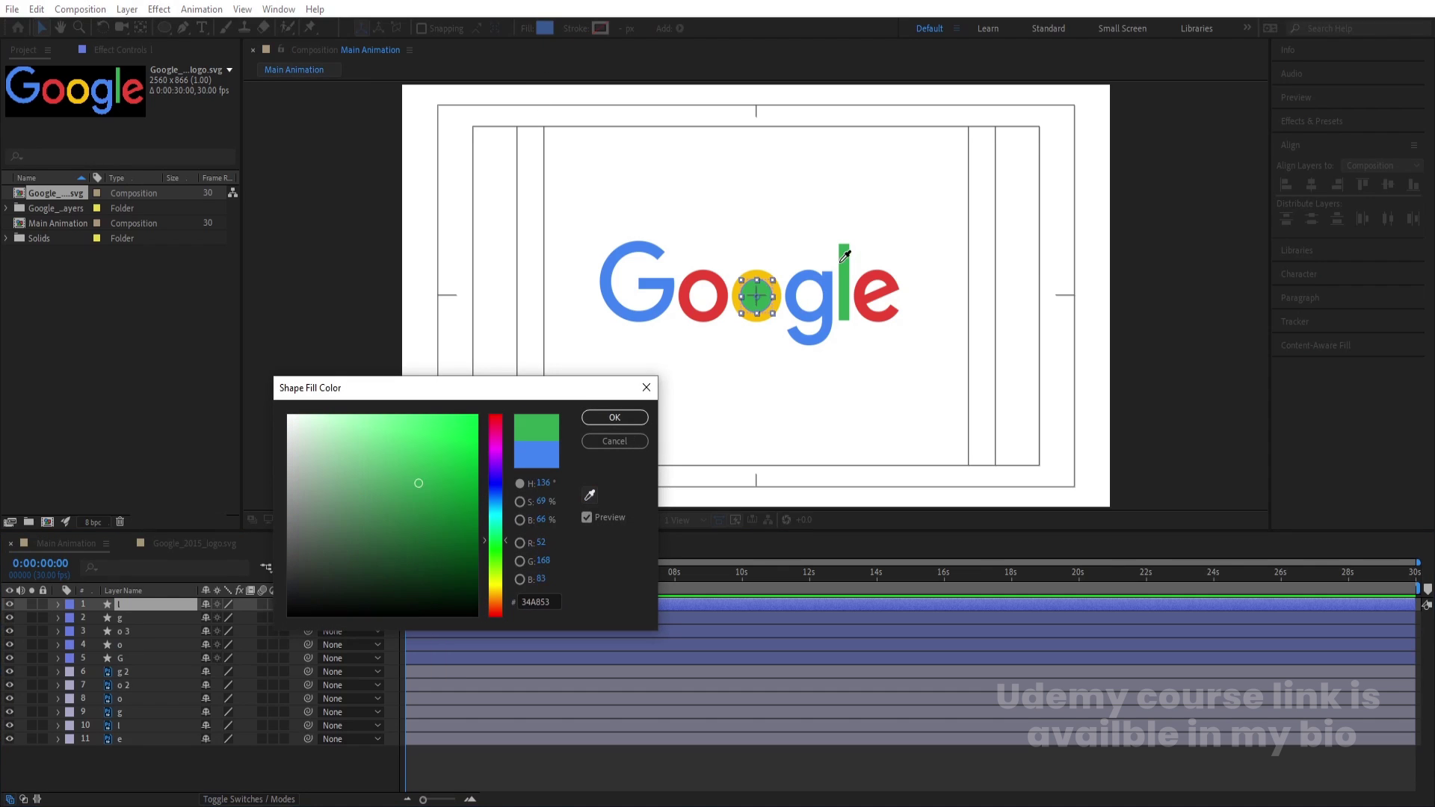
{"action": "key", "text": "Return"}
Duplicate the l circle layer, rename the copy to e and fill it with the red sampled from the logo's e (EA4335)
{"action": "left_click", "coordinate": [130, 607]}
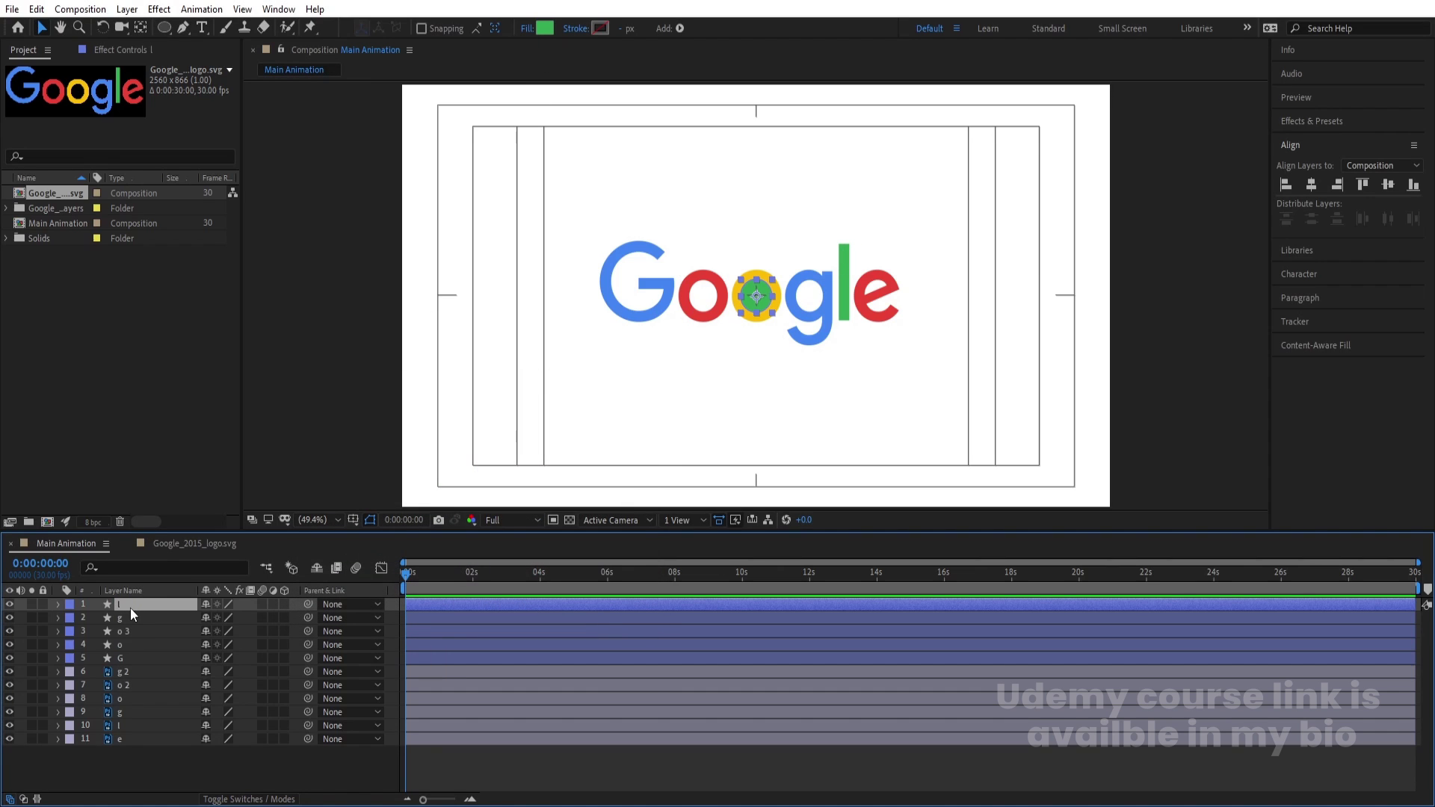
{"action": "key", "text": "ctrl+d"}
{"action": "key", "text": "Return"}
{"action": "type", "text": "e"}
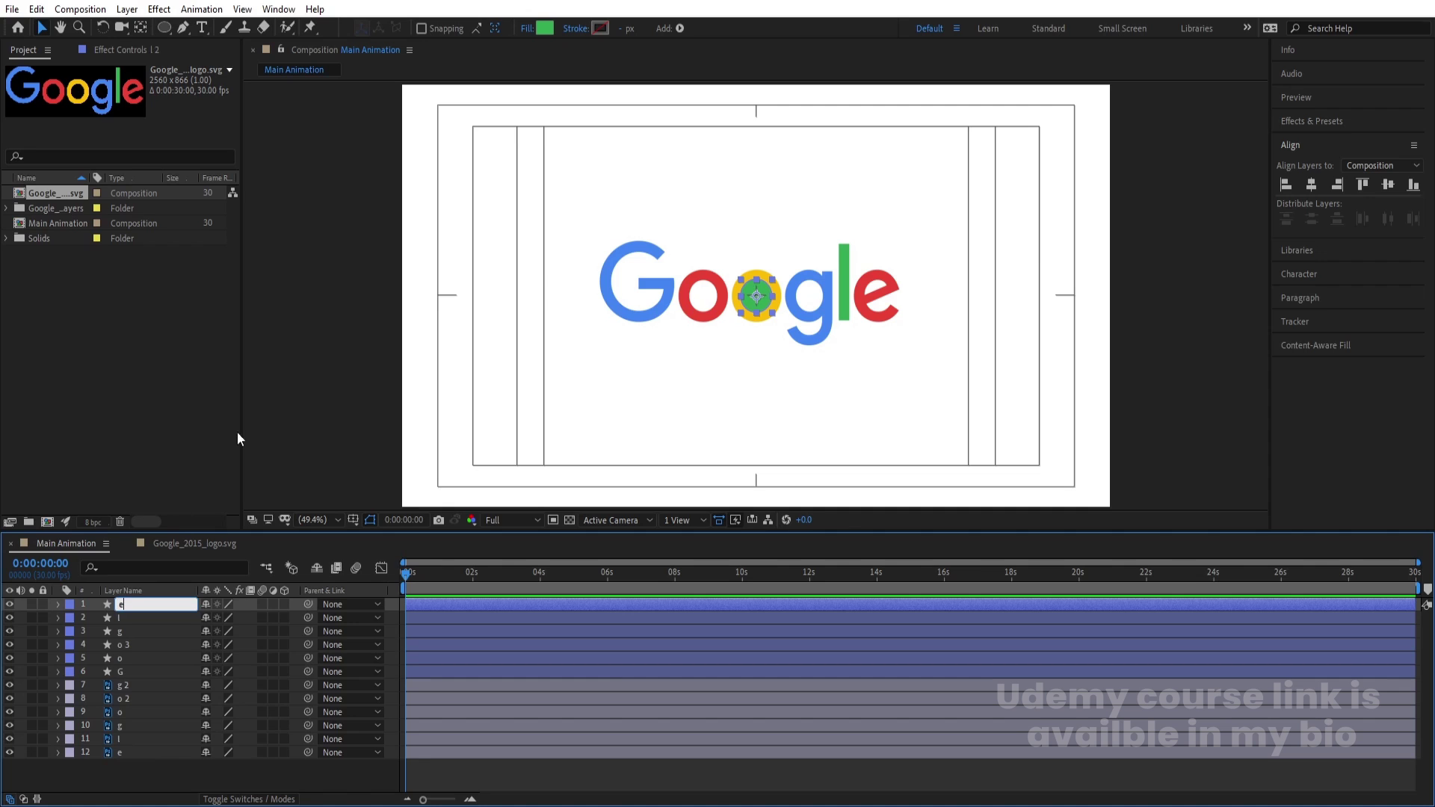
{"action": "key", "text": "Return"}
{"action": "left_click", "coordinate": [543, 27]}
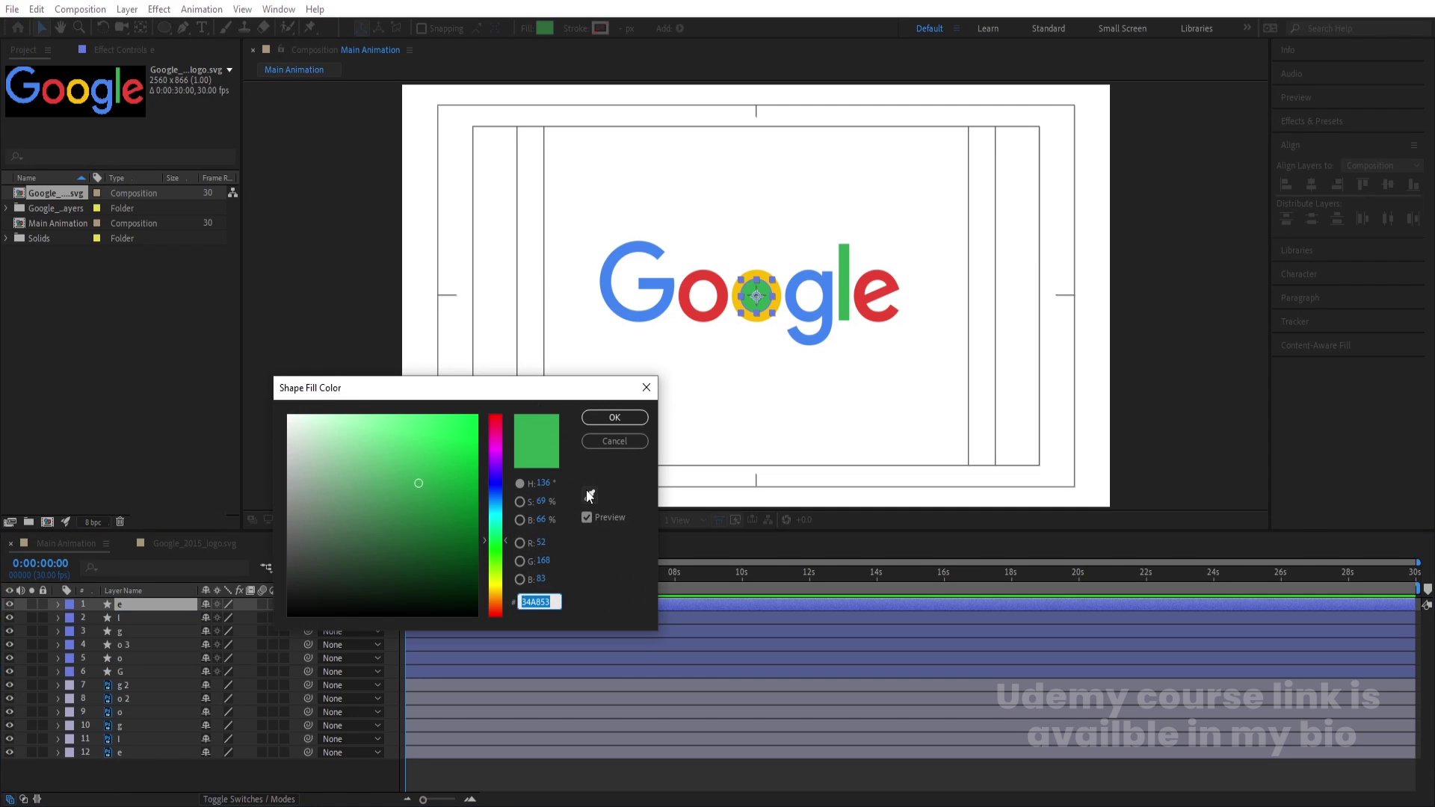
{"action": "left_click", "coordinate": [588, 497]}
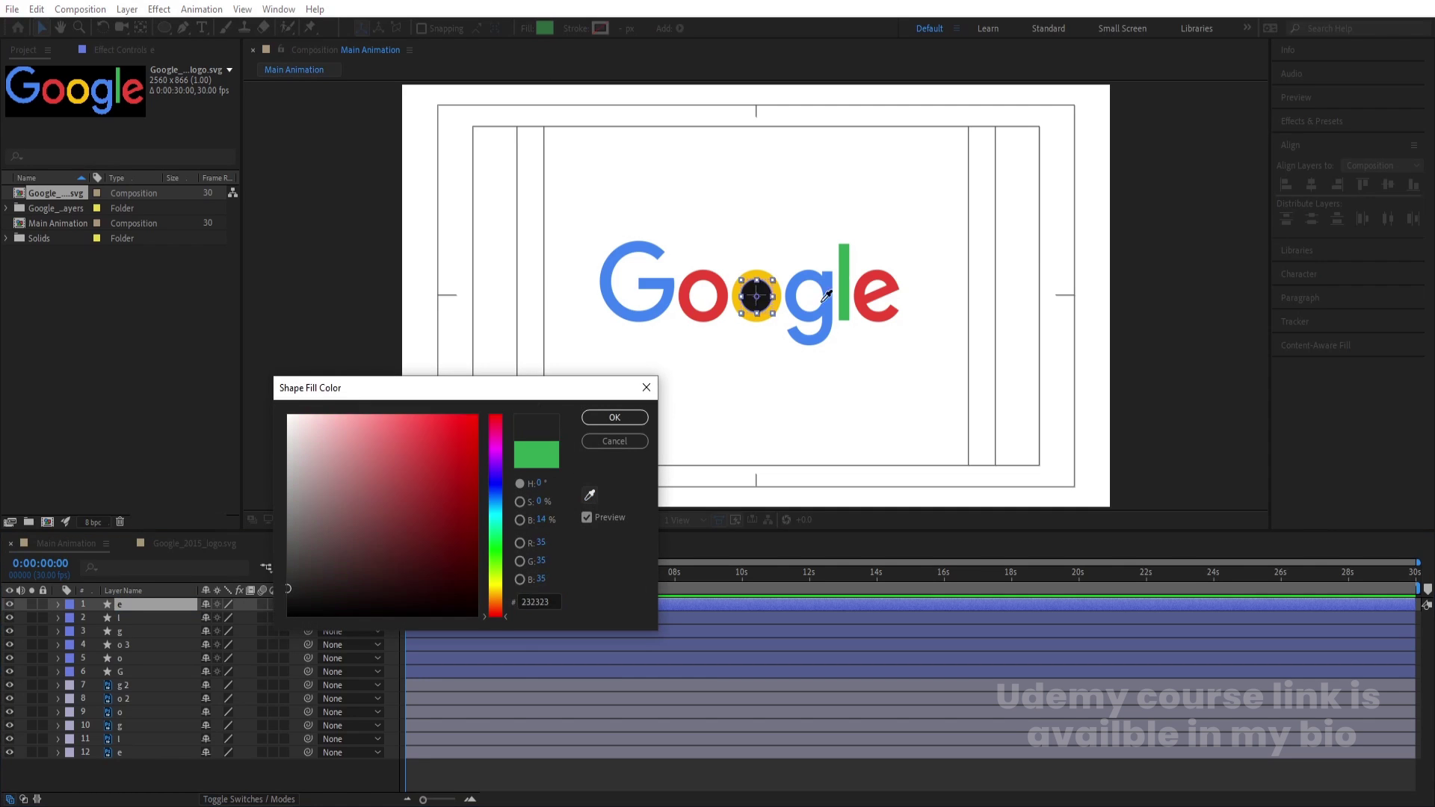
{"action": "left_click", "coordinate": [880, 279]}
Add a new null object and parent all six circle shape layers to it
{"action": "left_click", "coordinate": [128, 671]}
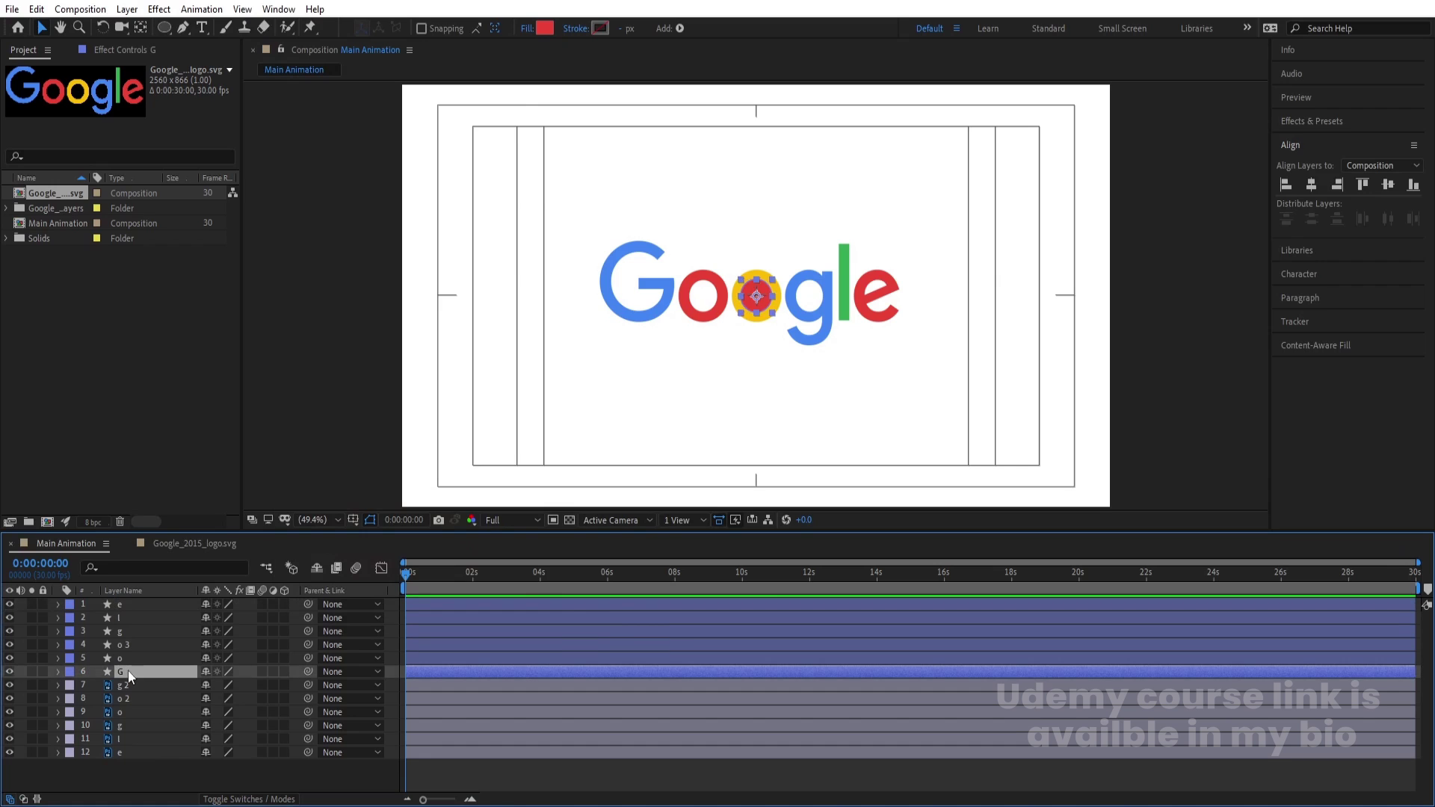
{"action": "left_click", "coordinate": [146, 775]}
{"action": "right_click", "coordinate": [145, 775]}
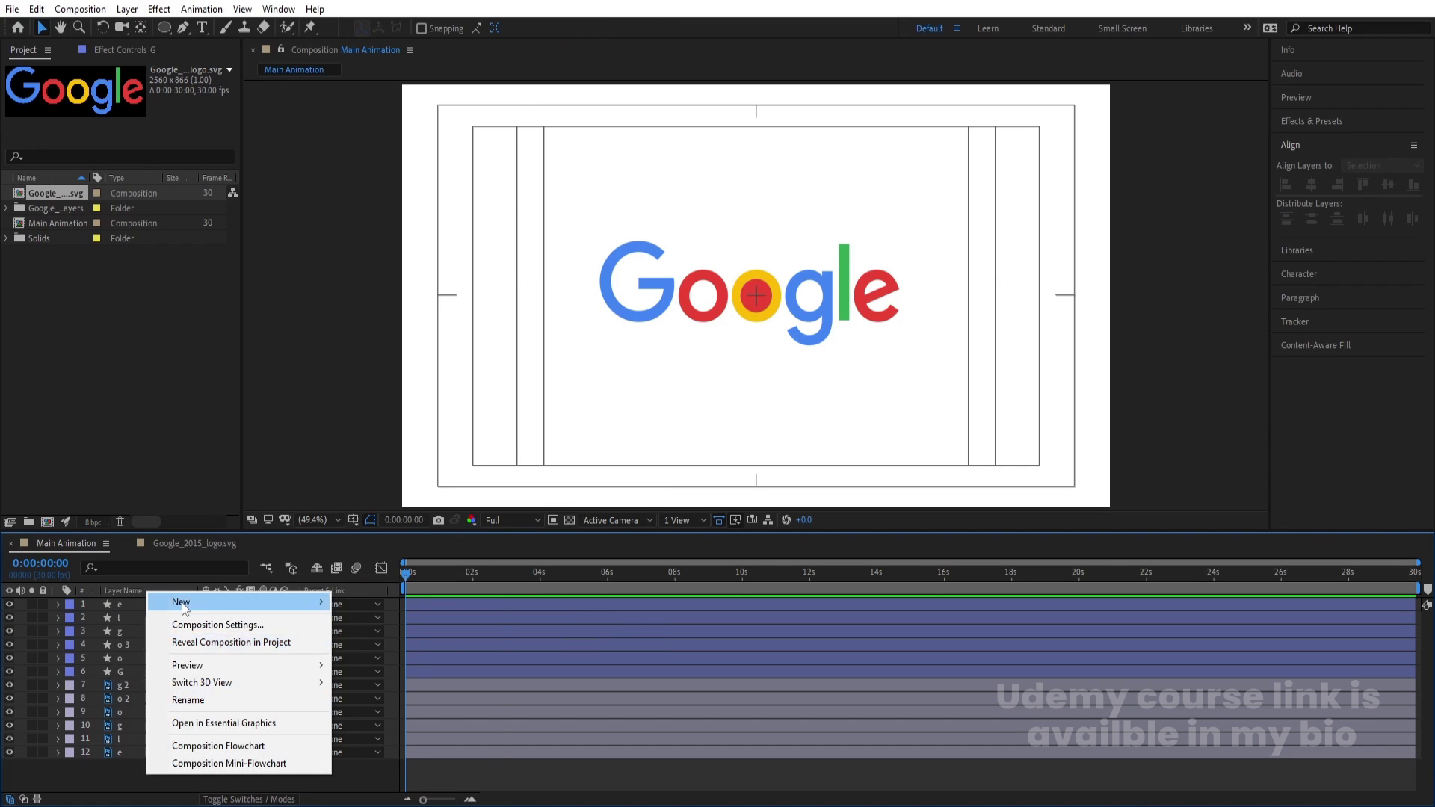
{"action": "mouse_move", "coordinate": [181, 602]}
{"action": "left_click", "coordinate": [370, 694]}
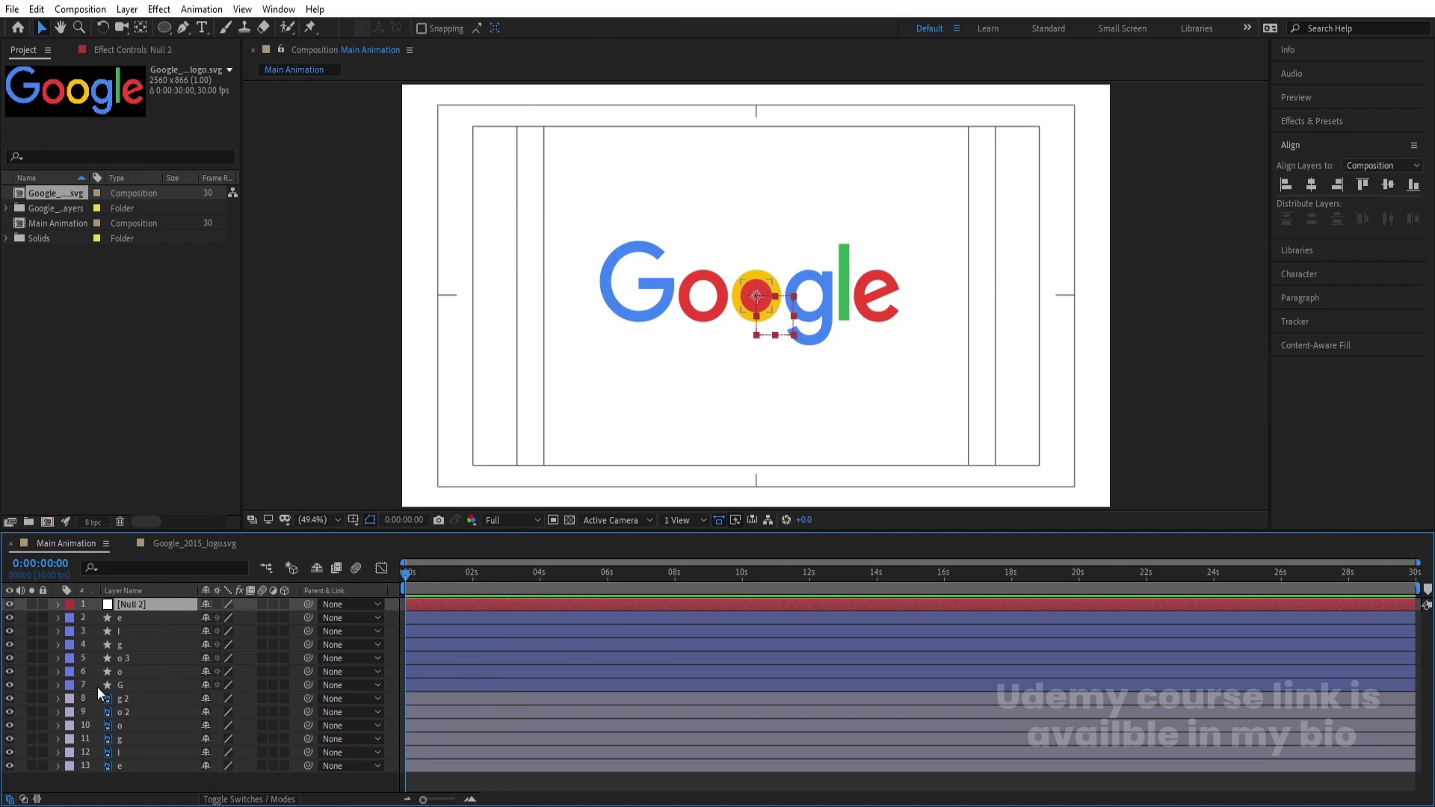
{"action": "left_click", "coordinate": [133, 683]}
{"action": "left_click", "coordinate": [128, 618], "text": "shift"}
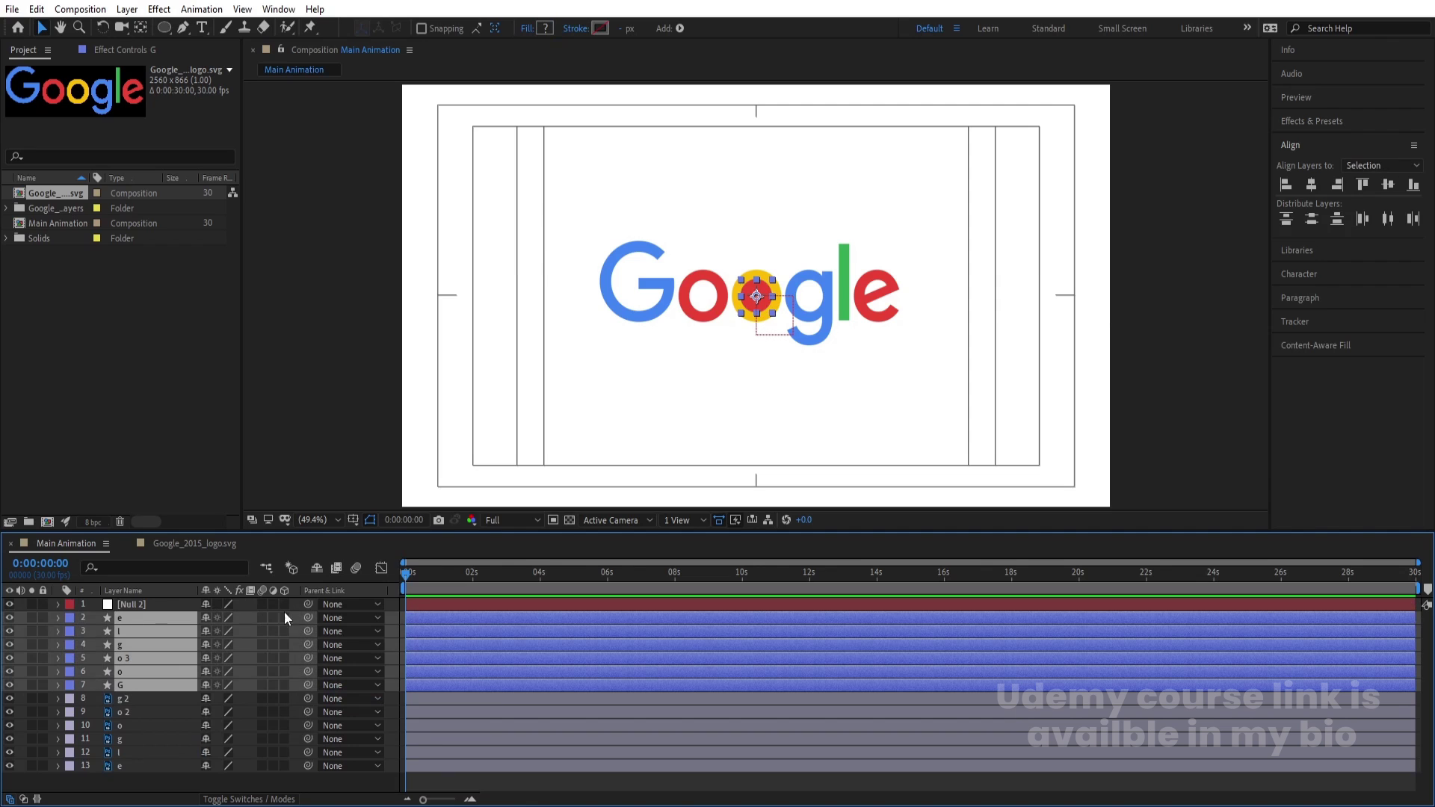
{"action": "left_click_drag", "start_coordinate": [308, 617], "coordinate": [151, 605]}
Set the null object's position to 960, 580 and keyframe it at 0:00
{"action": "left_click", "coordinate": [151, 605]}
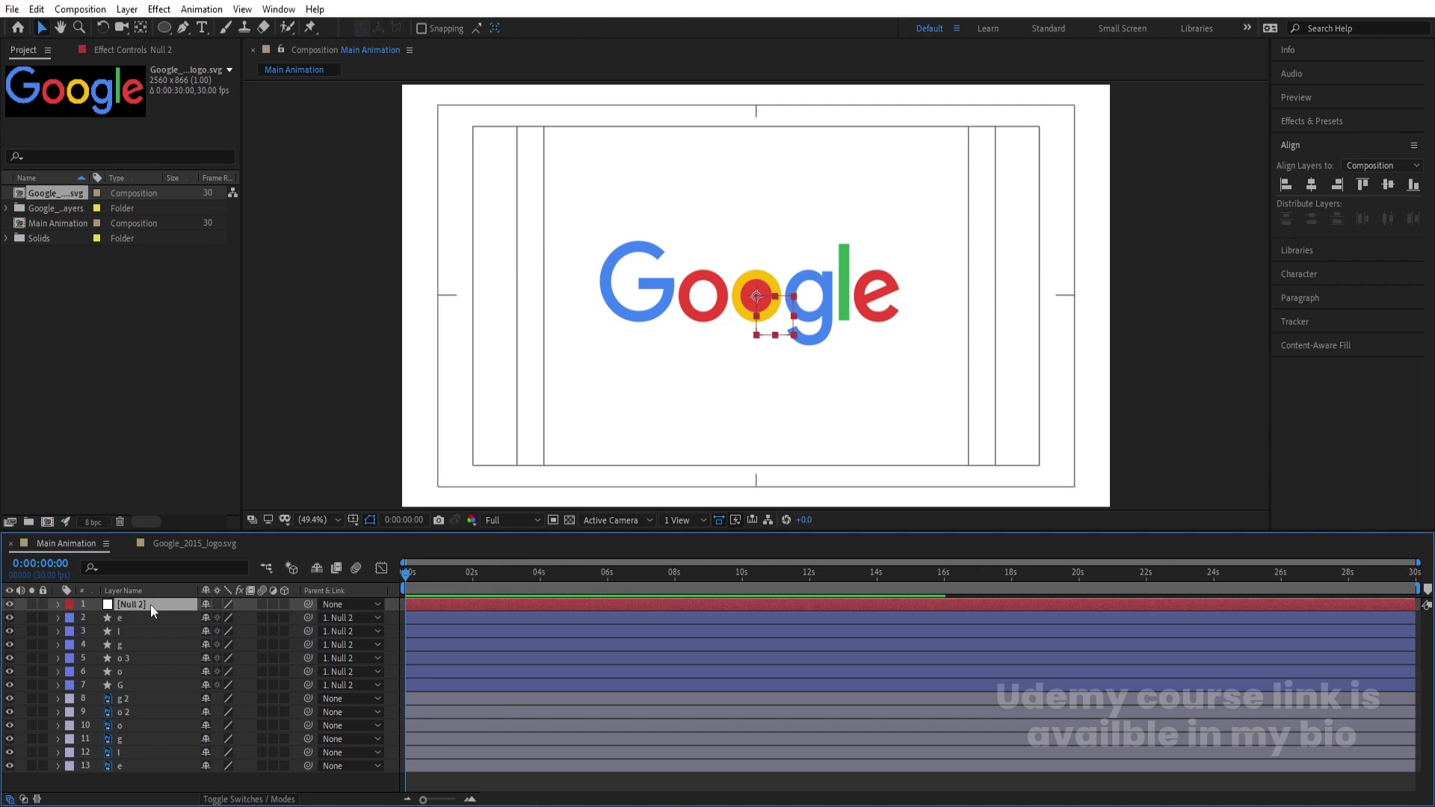
{"action": "key", "text": "p"}
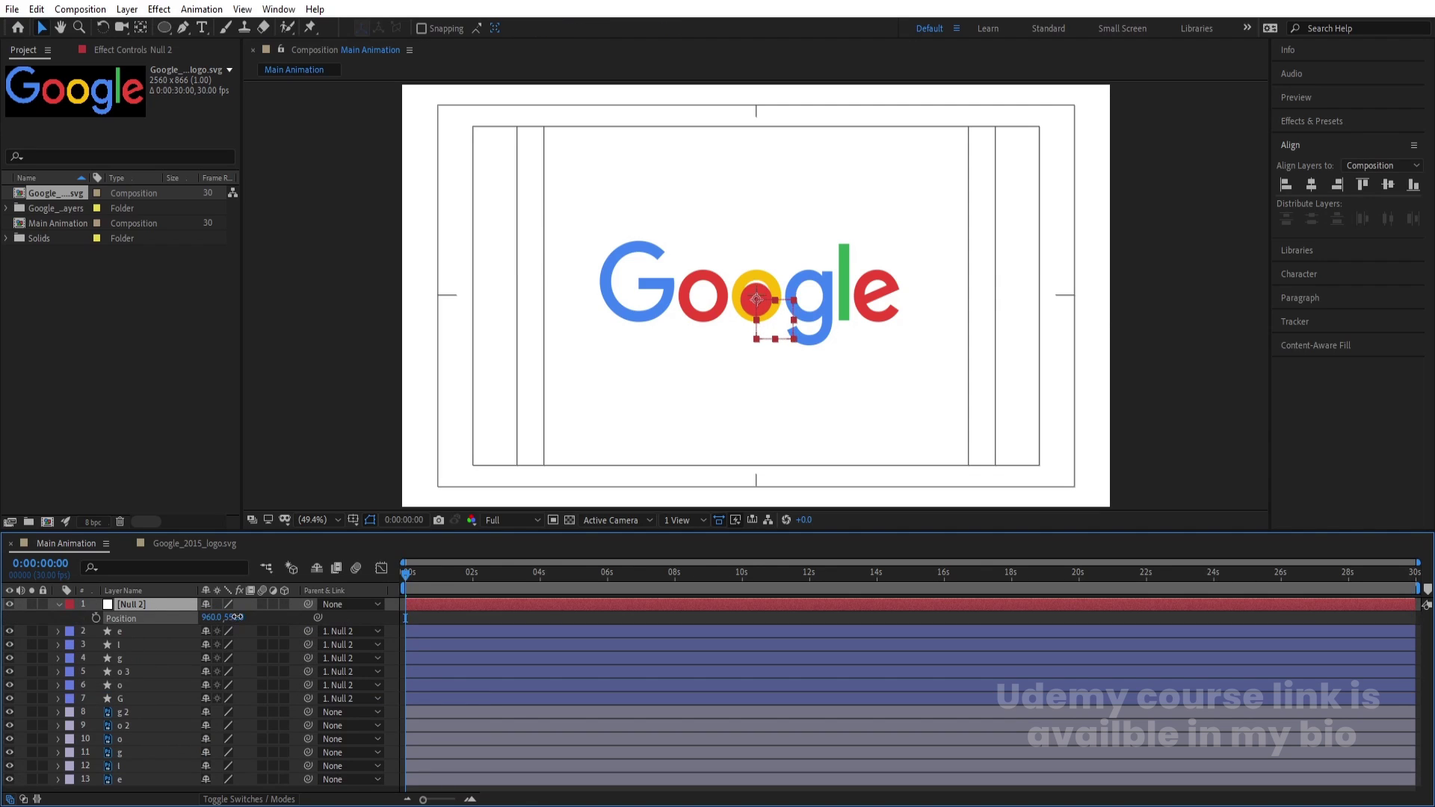
{"action": "left_click_drag", "start_coordinate": [225, 618], "coordinate": [254, 621]}
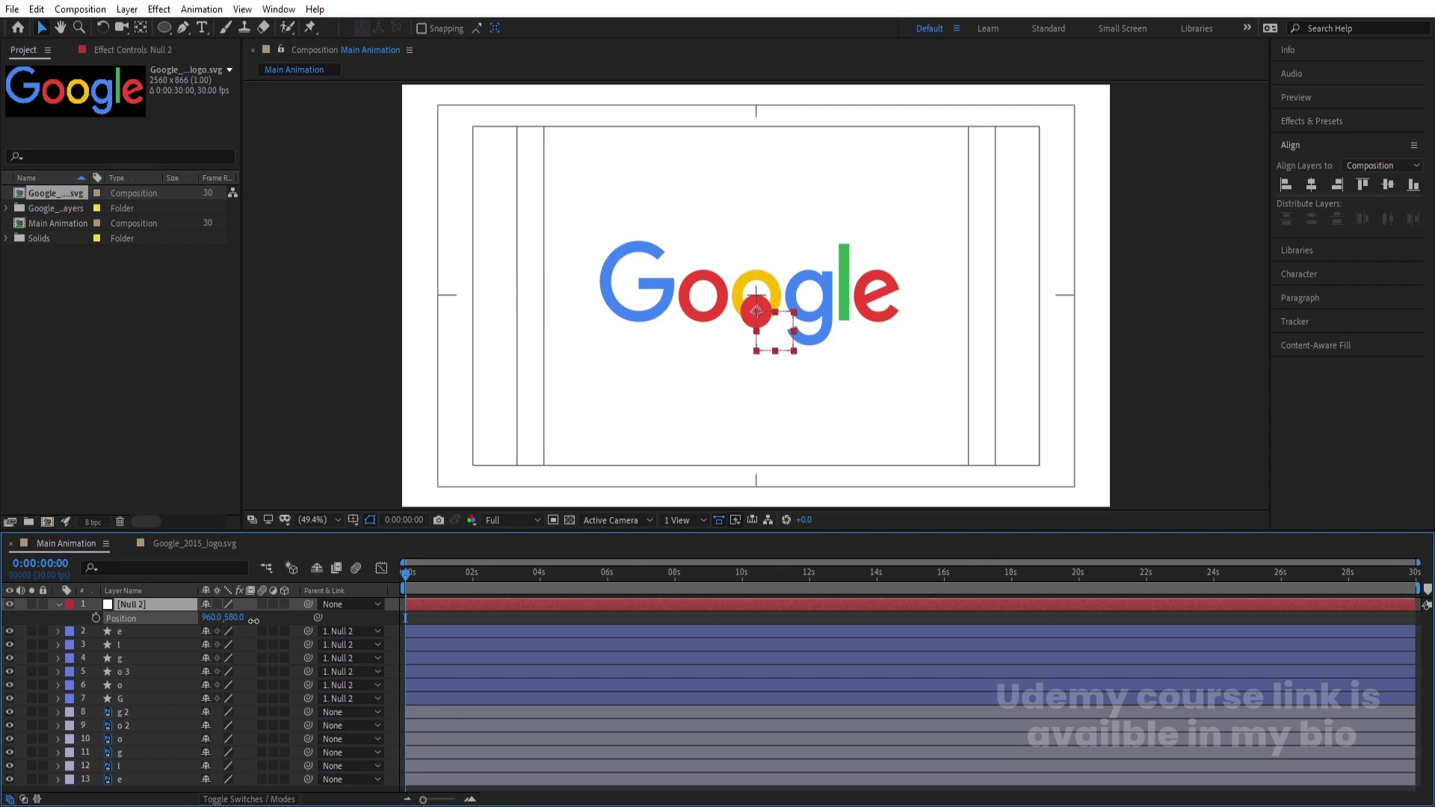
{"action": "left_click", "coordinate": [94, 620]}
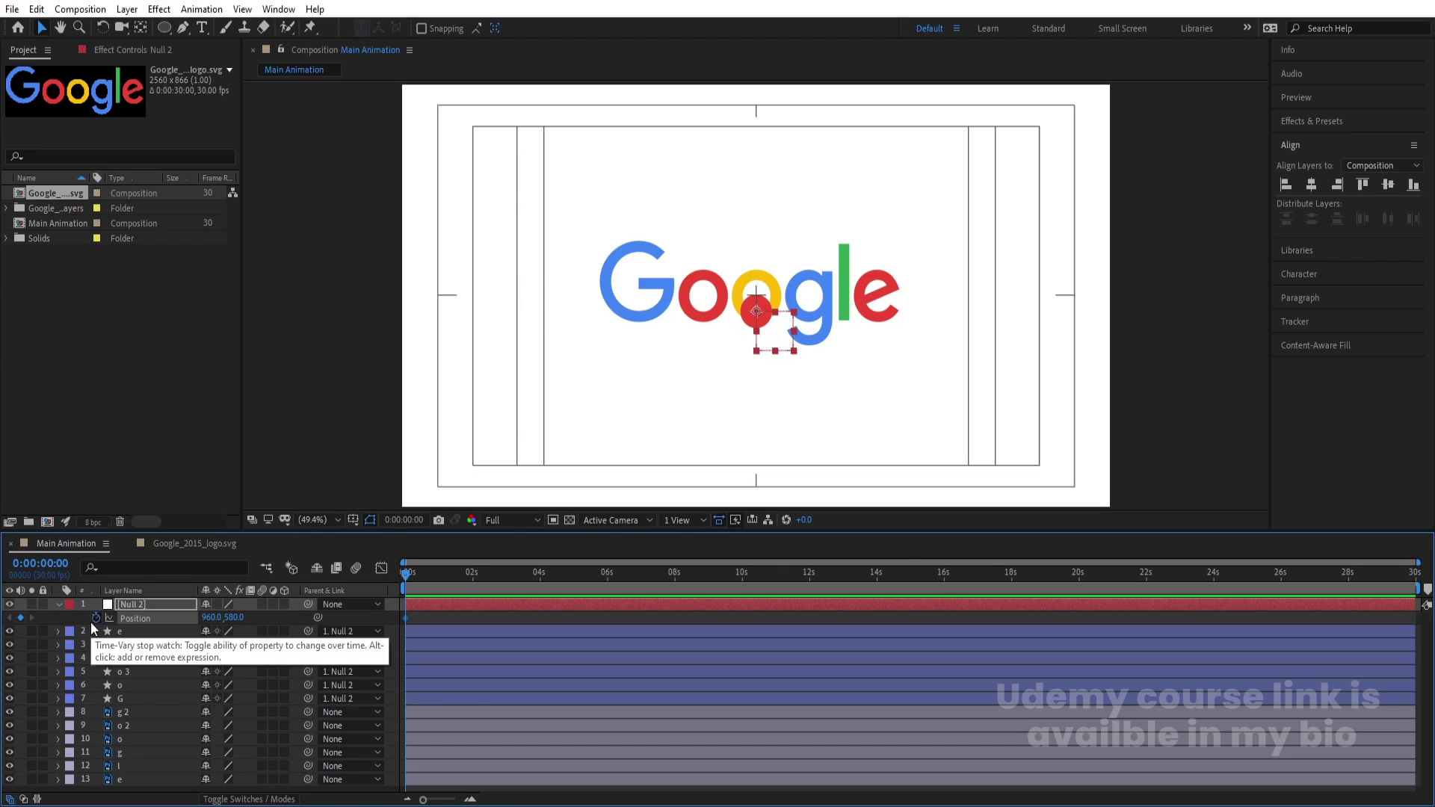
Keyframe the null object's position at 960, 499 on frame 20
{"action": "key", "text": "equal"}
{"action": "key", "text": "equal"}
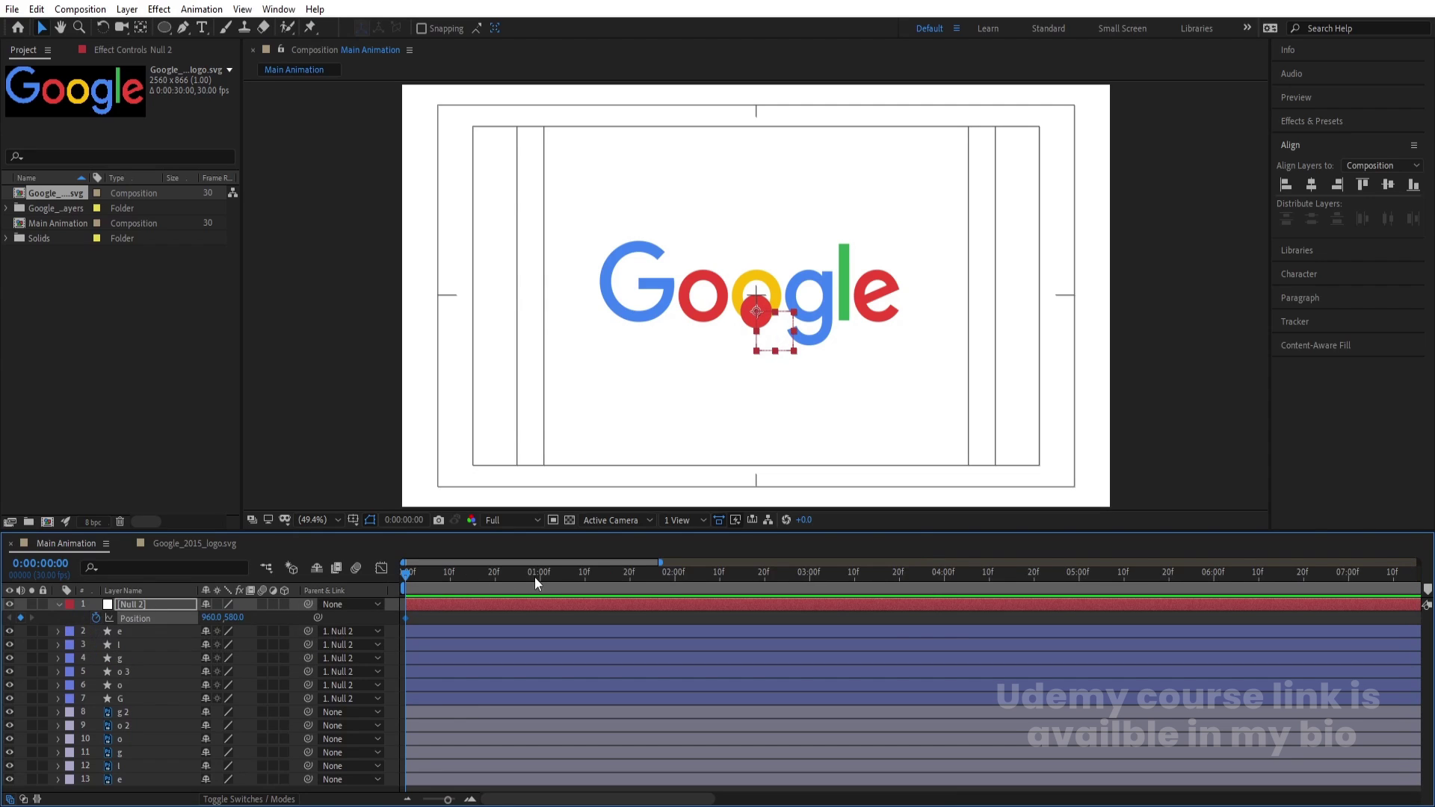
{"action": "left_click", "coordinate": [496, 572]}
{"action": "left_click_drag", "start_coordinate": [235, 617], "coordinate": [185, 604]}
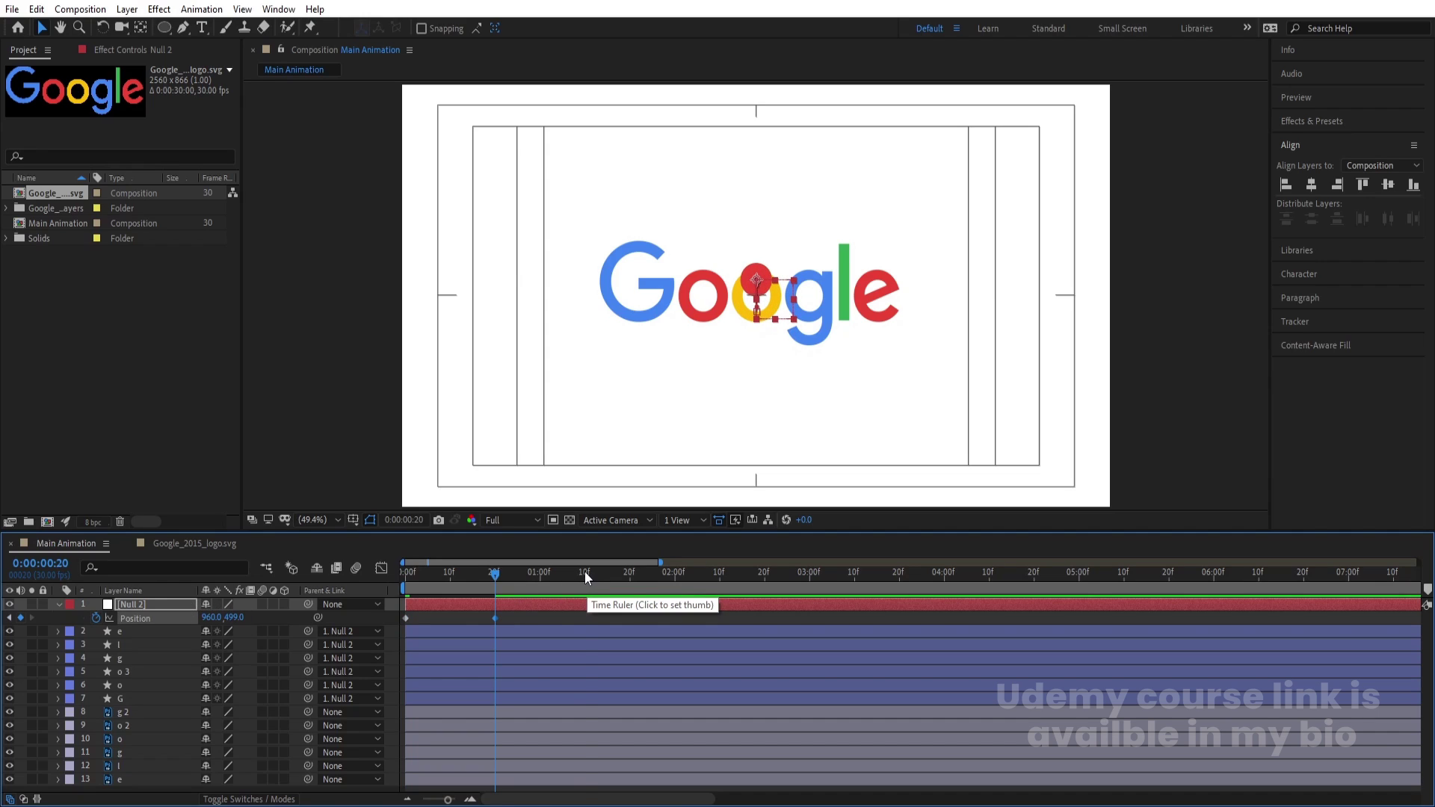
Copy the null object's first position keyframe to 1 second 10 frames
{"action": "left_click", "coordinate": [584, 573]}
{"action": "left_click", "coordinate": [405, 617]}
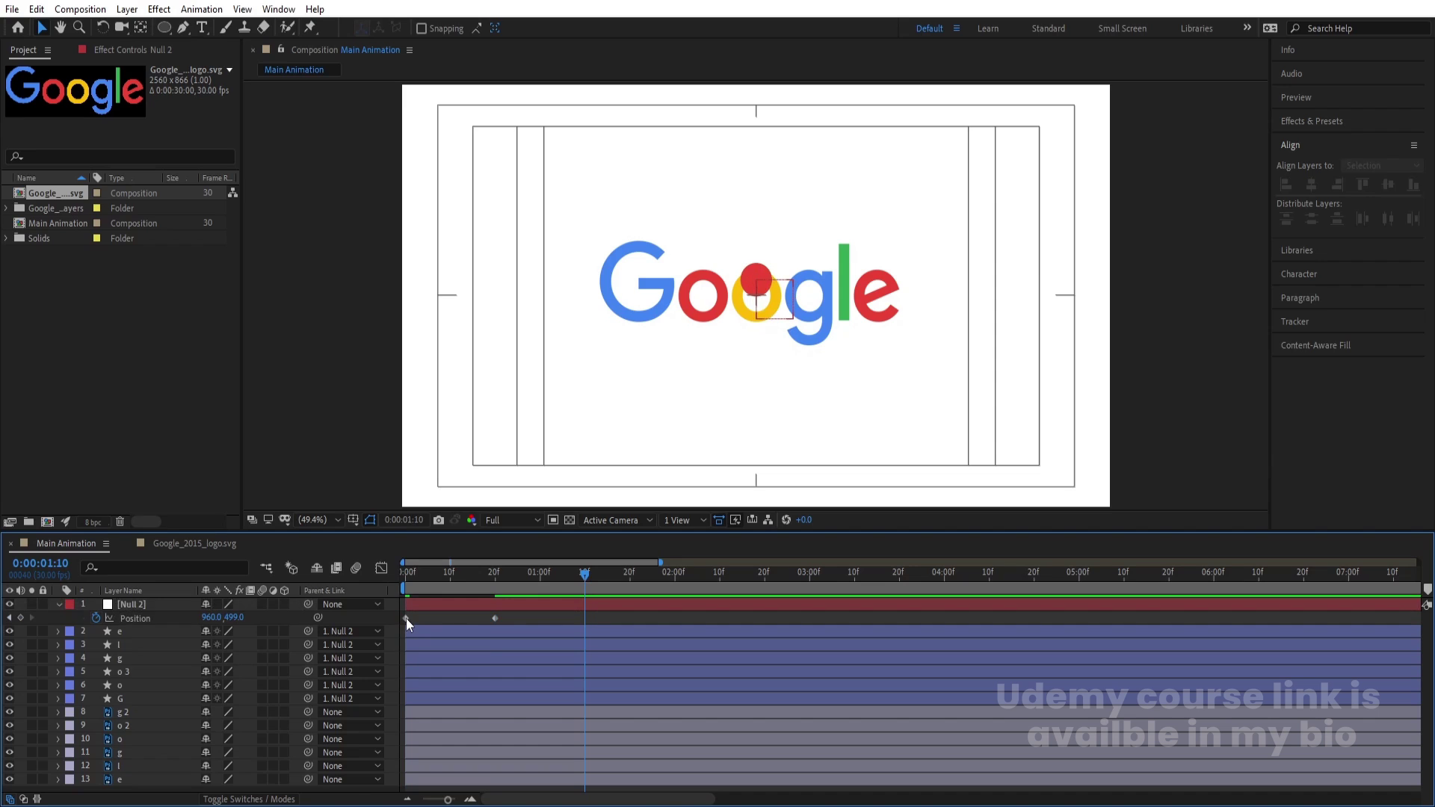
{"action": "key", "text": "ctrl+c"}
{"action": "key", "text": "ctrl+v"}
Preview the null object's motion from the start and apply Easy Ease to its three position keyframes
{"action": "left_click_drag", "start_coordinate": [456, 574], "coordinate": [373, 575]}
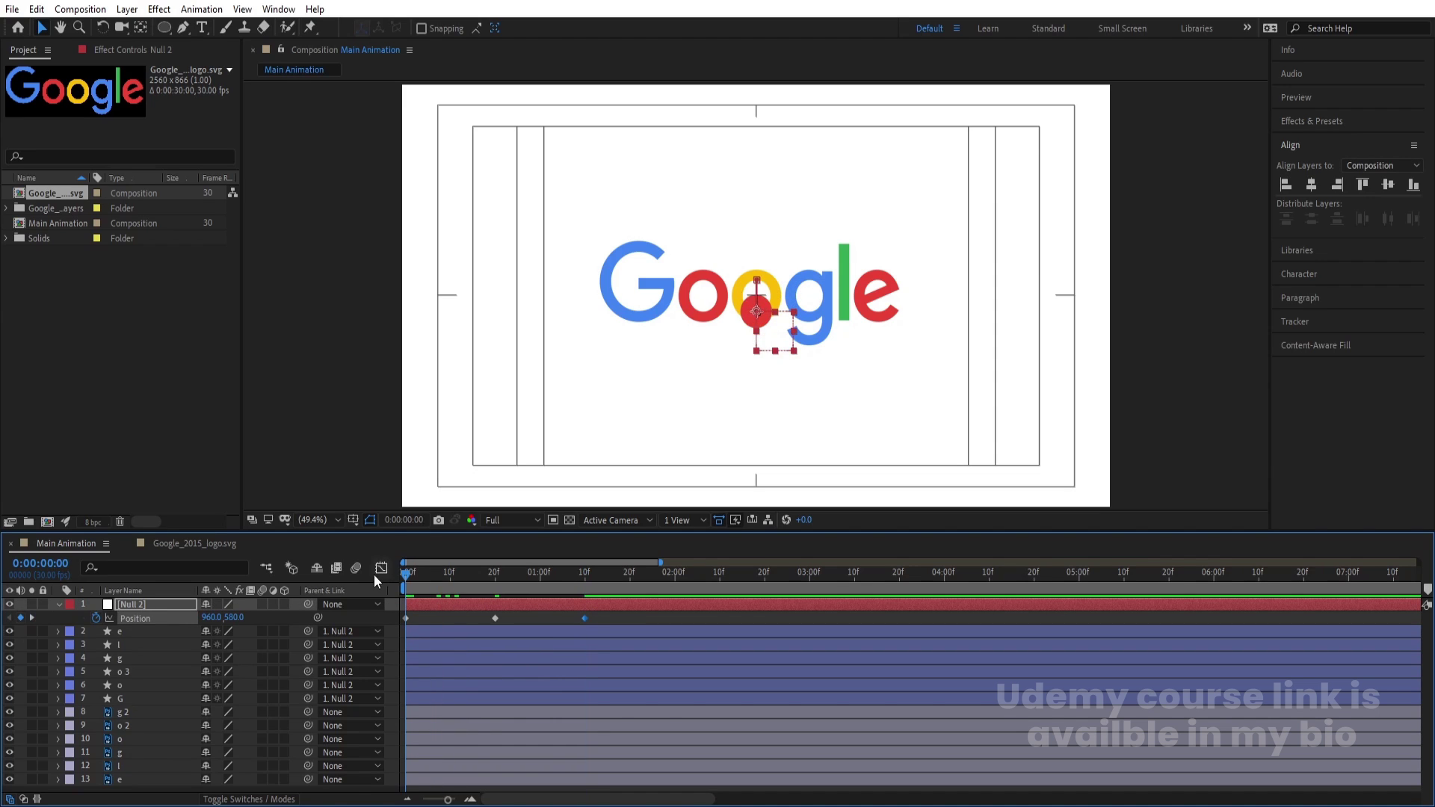
{"action": "key", "text": "space"}
{"action": "key", "text": "space"}
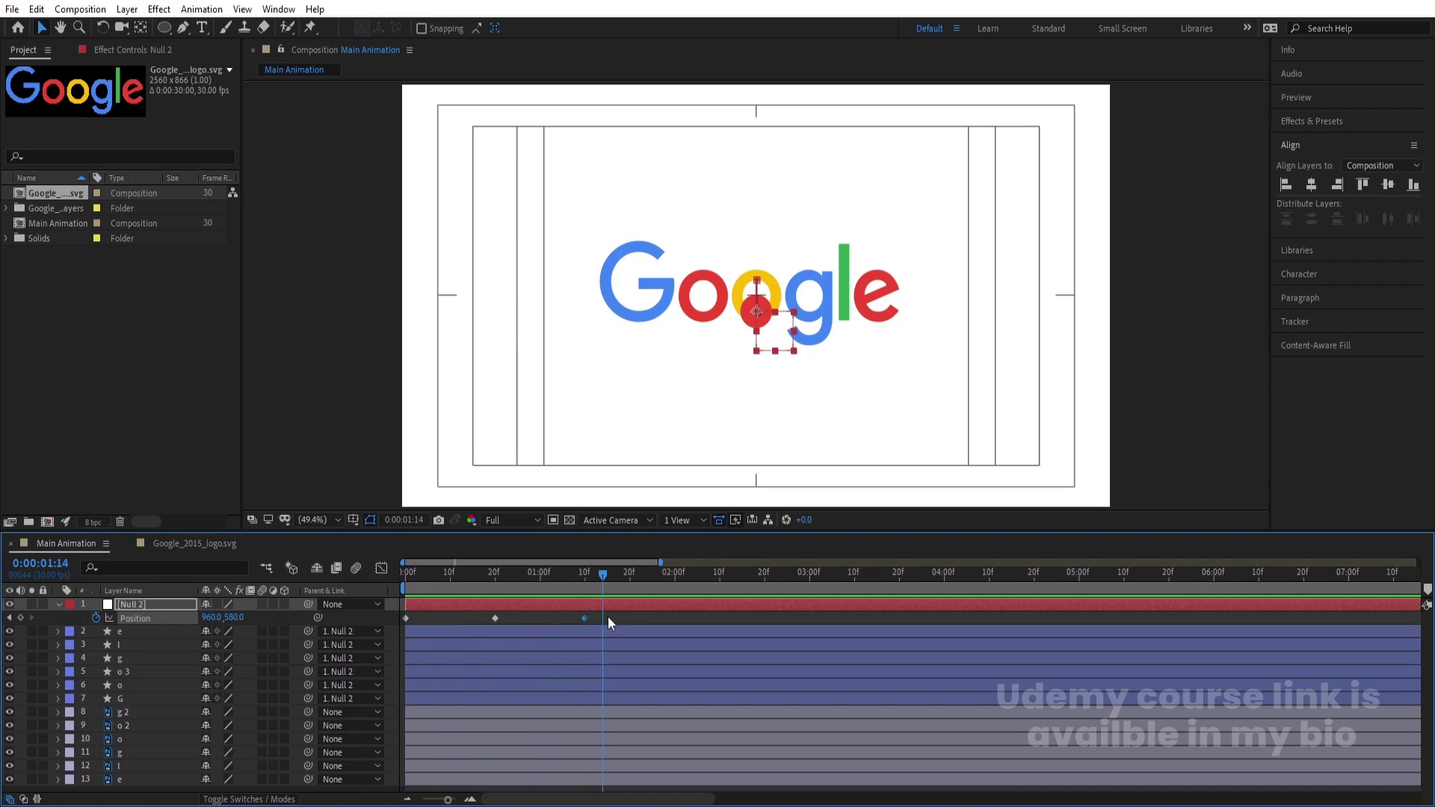
{"action": "left_click_drag", "start_coordinate": [608, 616], "coordinate": [379, 633]}
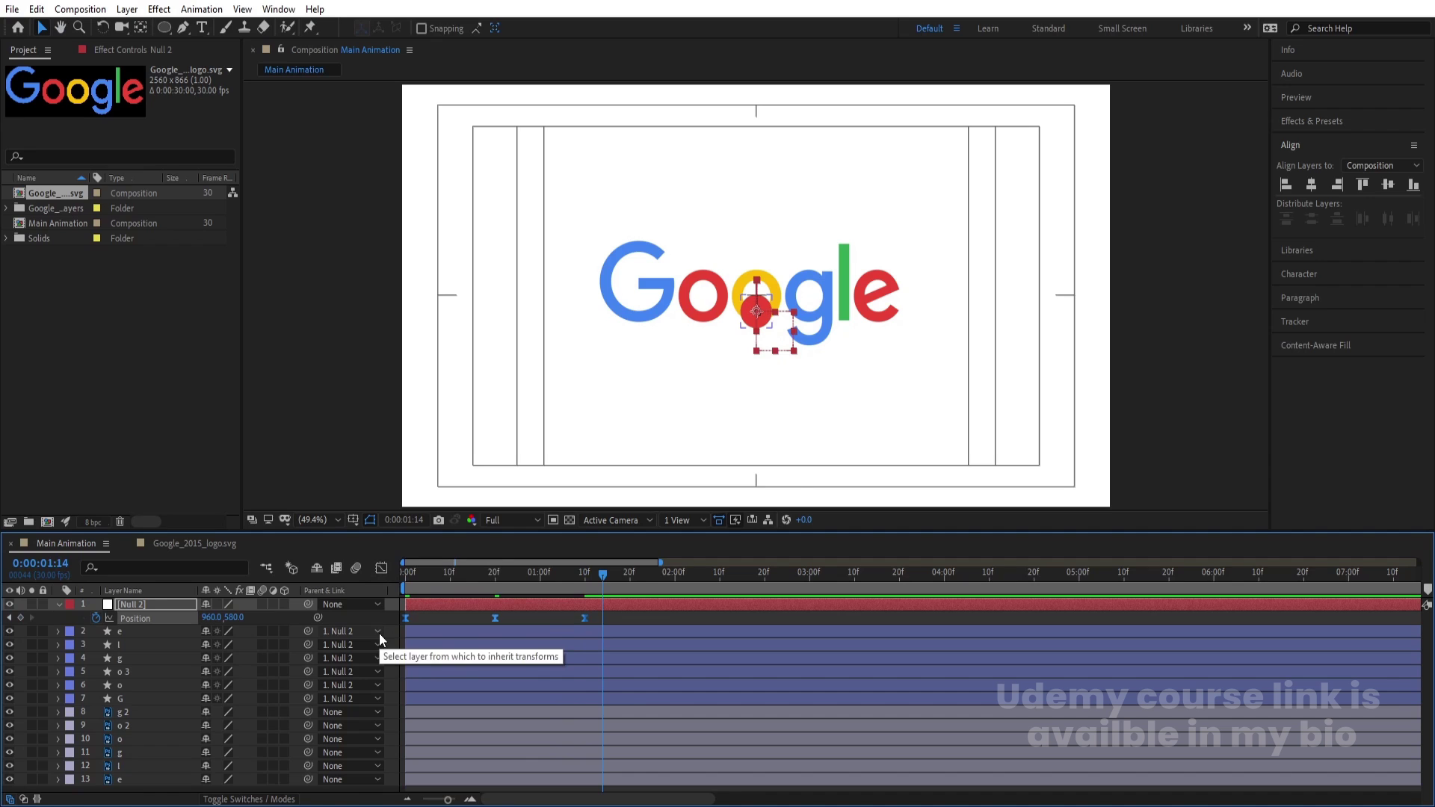
{"action": "key", "text": "F9"}
Add 100% scale keyframes at 0:00 to all six circle shape layers
{"action": "left_click_drag", "start_coordinate": [427, 580], "coordinate": [326, 582]}
{"action": "key", "text": "equal"}
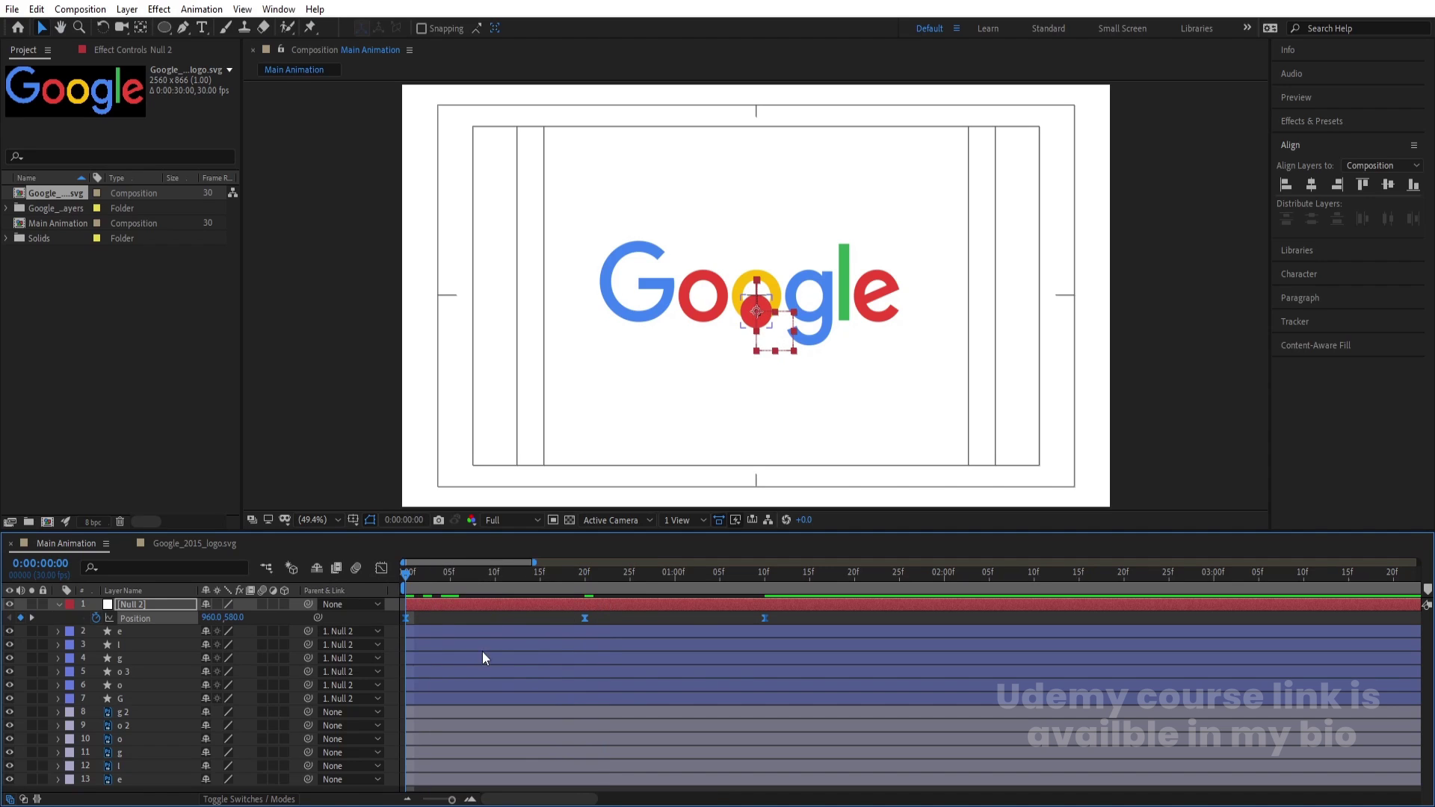
{"action": "left_click", "coordinate": [145, 698]}
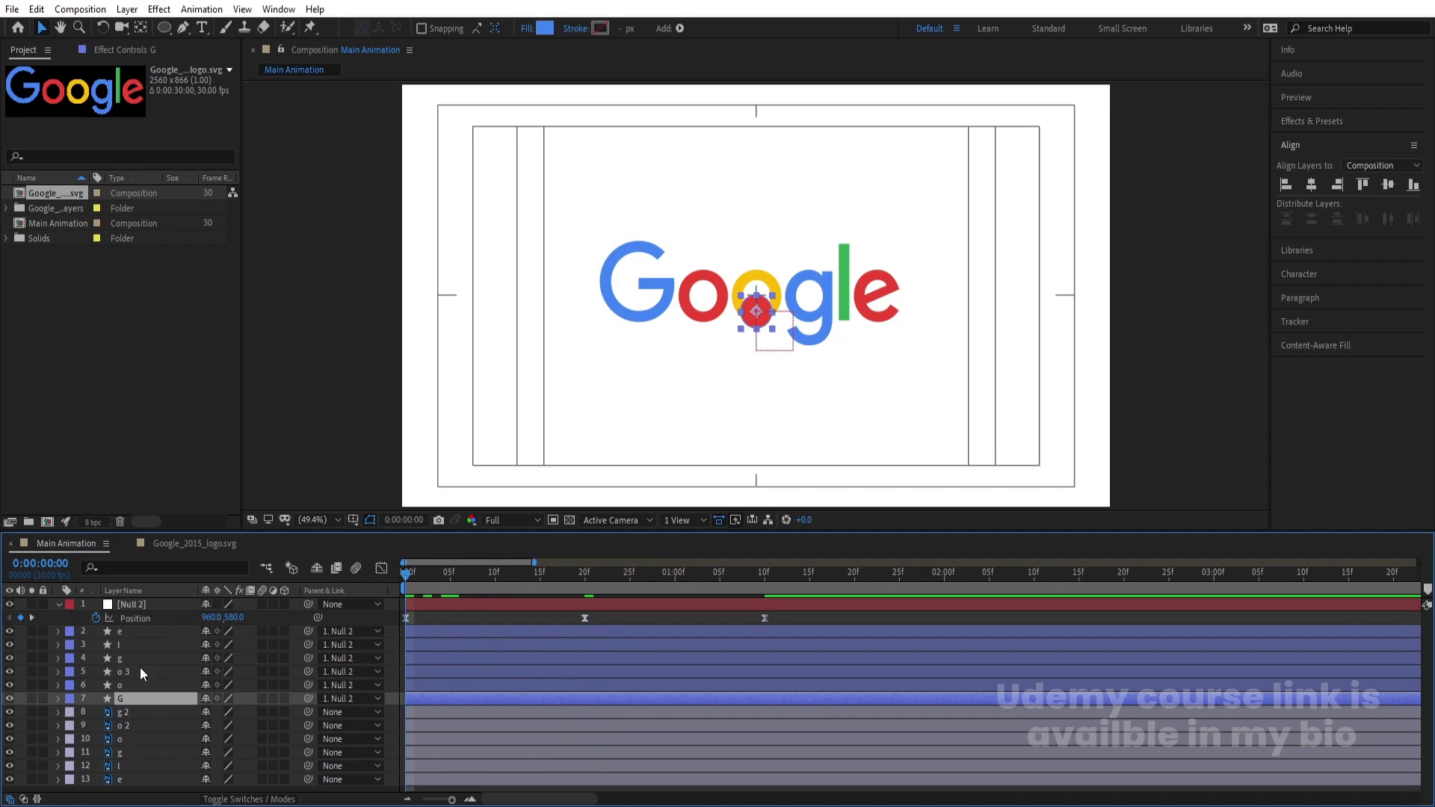
{"action": "left_click", "coordinate": [131, 632], "text": "shift"}
{"action": "key", "text": "s"}
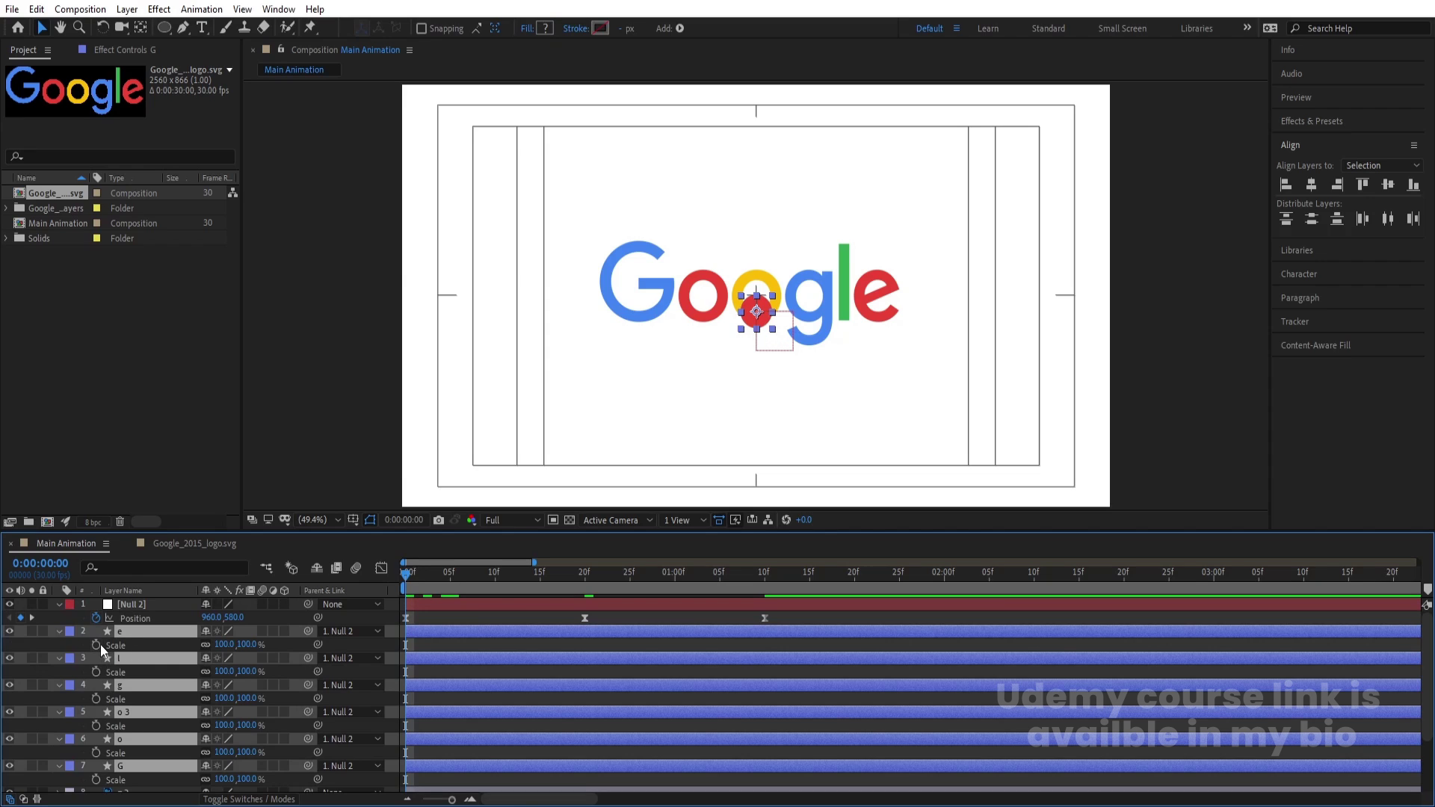
{"action": "left_click", "coordinate": [100, 645]}
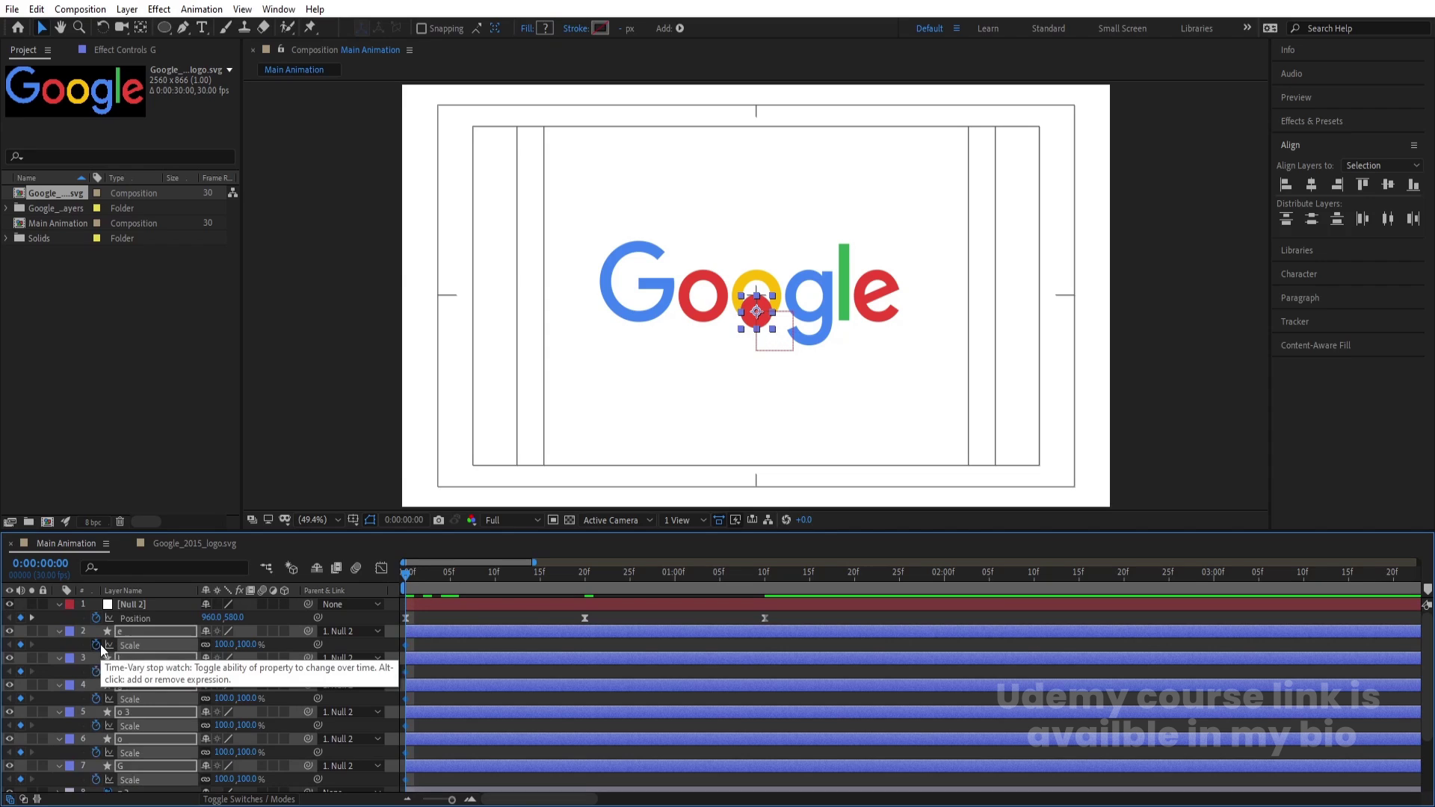
Add scale keyframes at frame 5 to all six circle layers and set their scale at 0:00 to 0%
{"action": "left_click", "coordinate": [449, 576]}
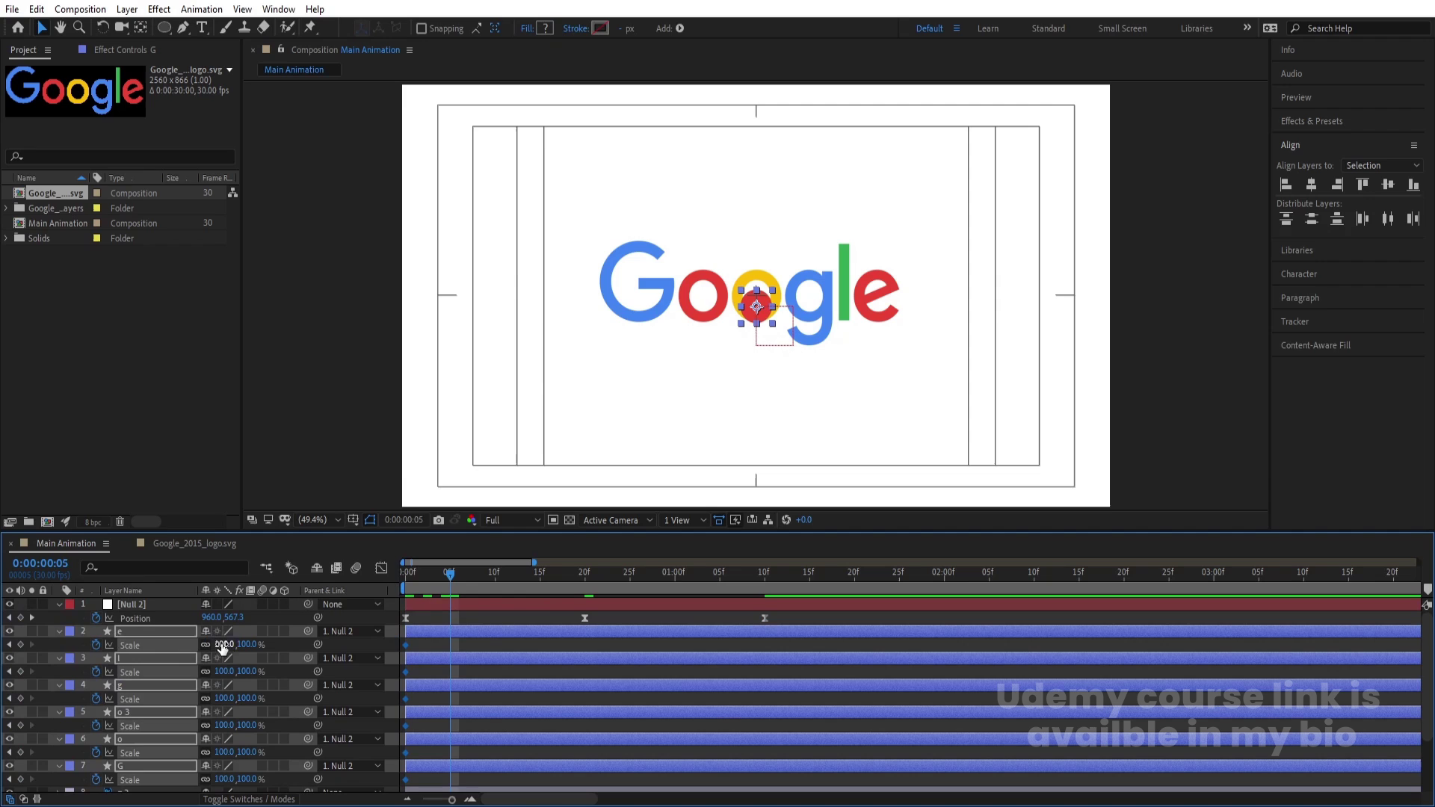
{"action": "left_click", "coordinate": [20, 645]}
{"action": "key", "text": "Home"}
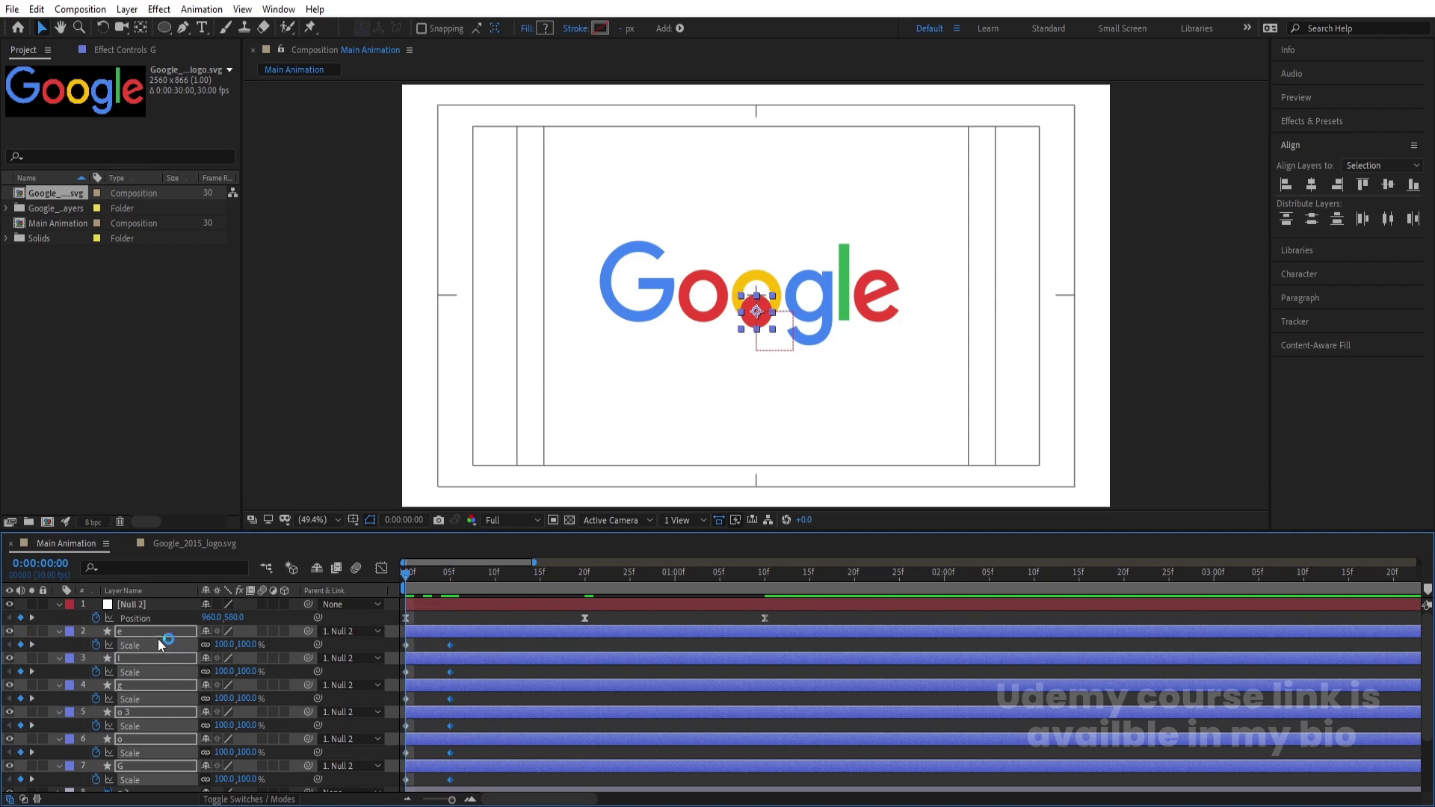
{"action": "left_click", "coordinate": [222, 645]}
{"action": "type", "text": "0"}
{"action": "key", "text": "Return"}
Apply Easy Ease to the scale keyframes of all six circle layers
{"action": "scroll", "coordinate": [472, 745], "scroll_direction": "down", "scroll_amount": 2}
{"action": "left_click_drag", "start_coordinate": [468, 741], "coordinate": [347, 640]}
{"action": "scroll", "coordinate": [494, 690], "scroll_direction": "down", "scroll_amount": 2}
{"action": "scroll", "coordinate": [463, 706], "scroll_direction": "up", "scroll_amount": 2}
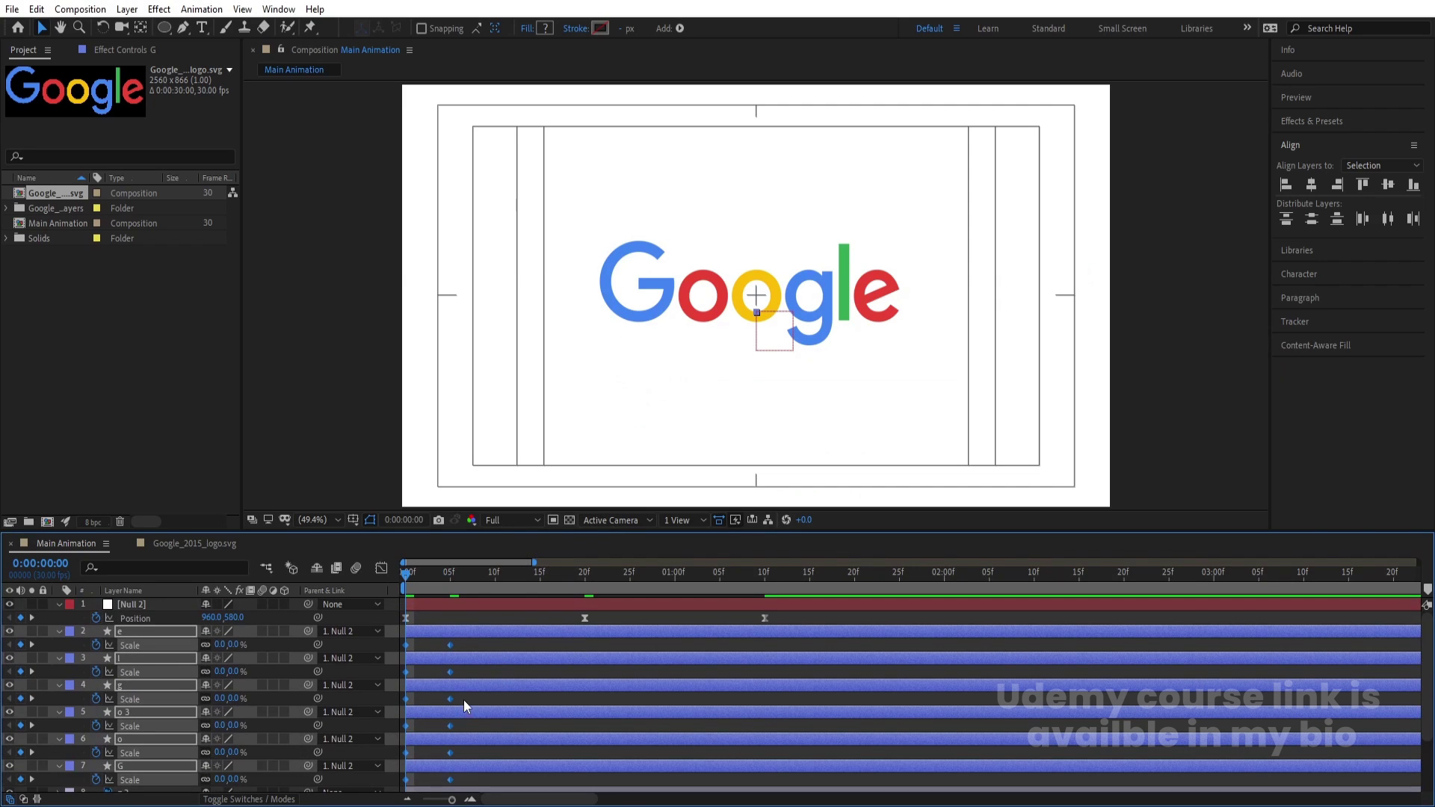
{"action": "key", "text": "F9"}
Move the red "o" circle layer so that it starts at frame 5
{"action": "scroll", "coordinate": [442, 618], "scroll_direction": "down", "scroll_amount": 3}
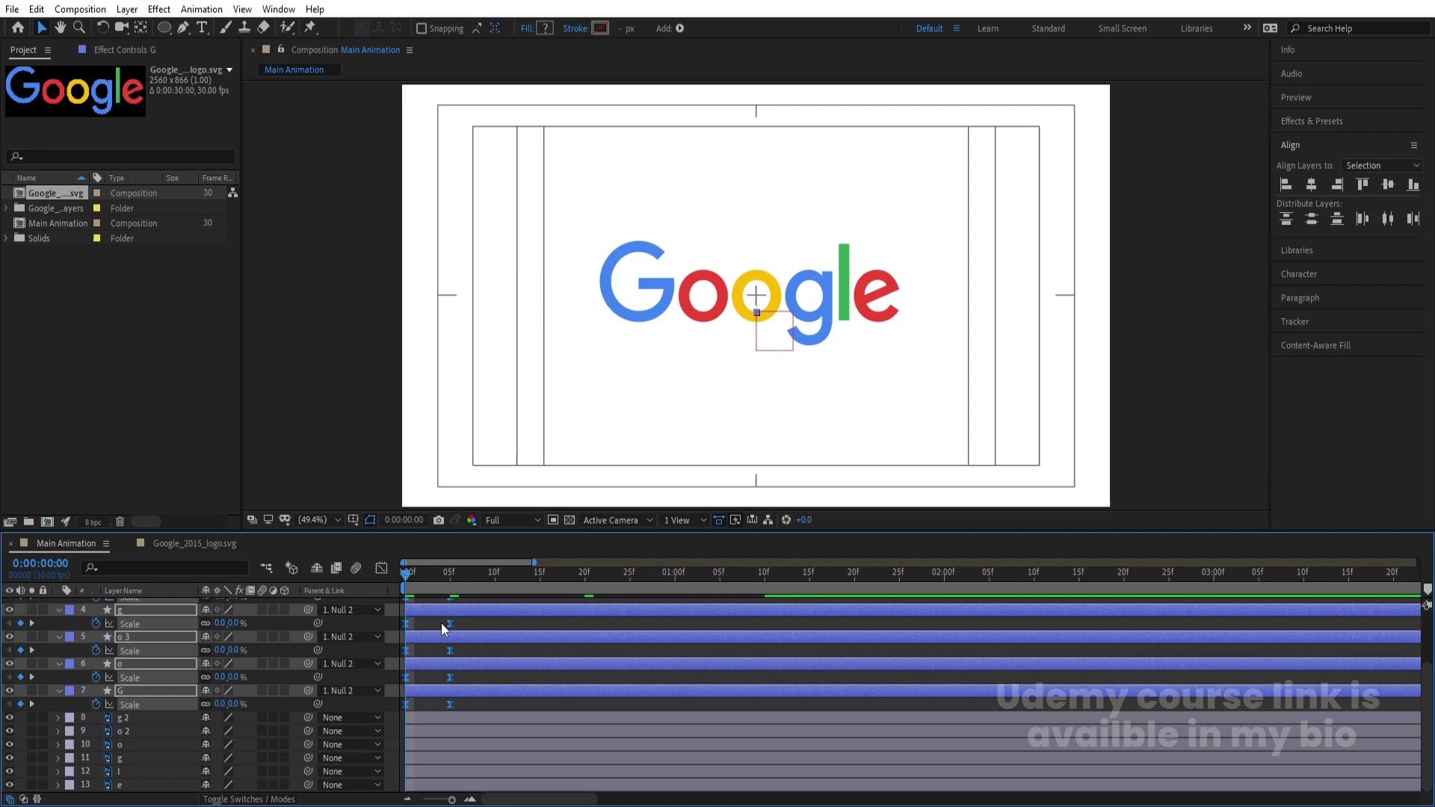
{"action": "left_click", "coordinate": [450, 586]}
{"action": "key", "text": "Num_Lock"}
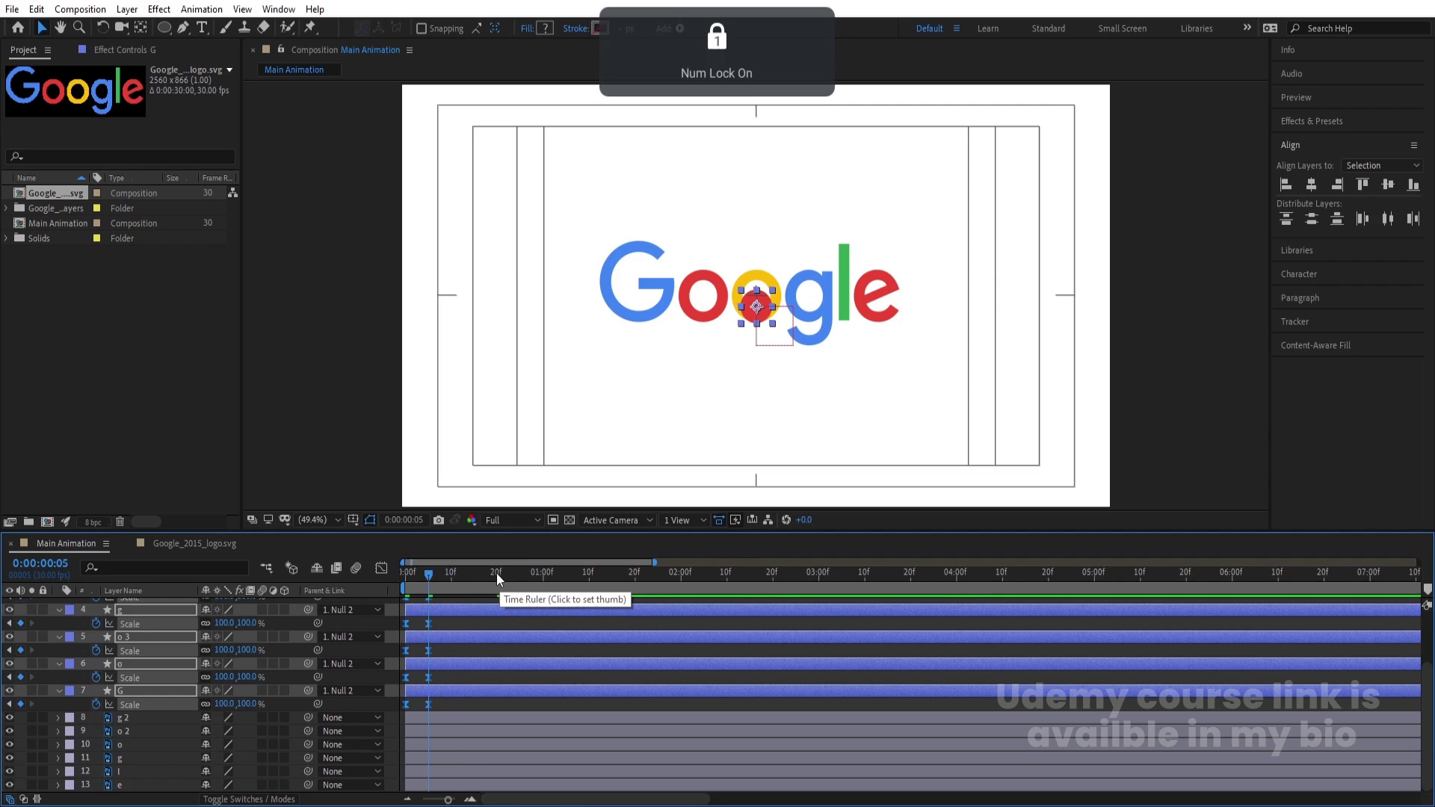
{"action": "key", "text": "minus"}
{"action": "scroll", "coordinate": [452, 688], "scroll_direction": "up", "scroll_amount": 3}
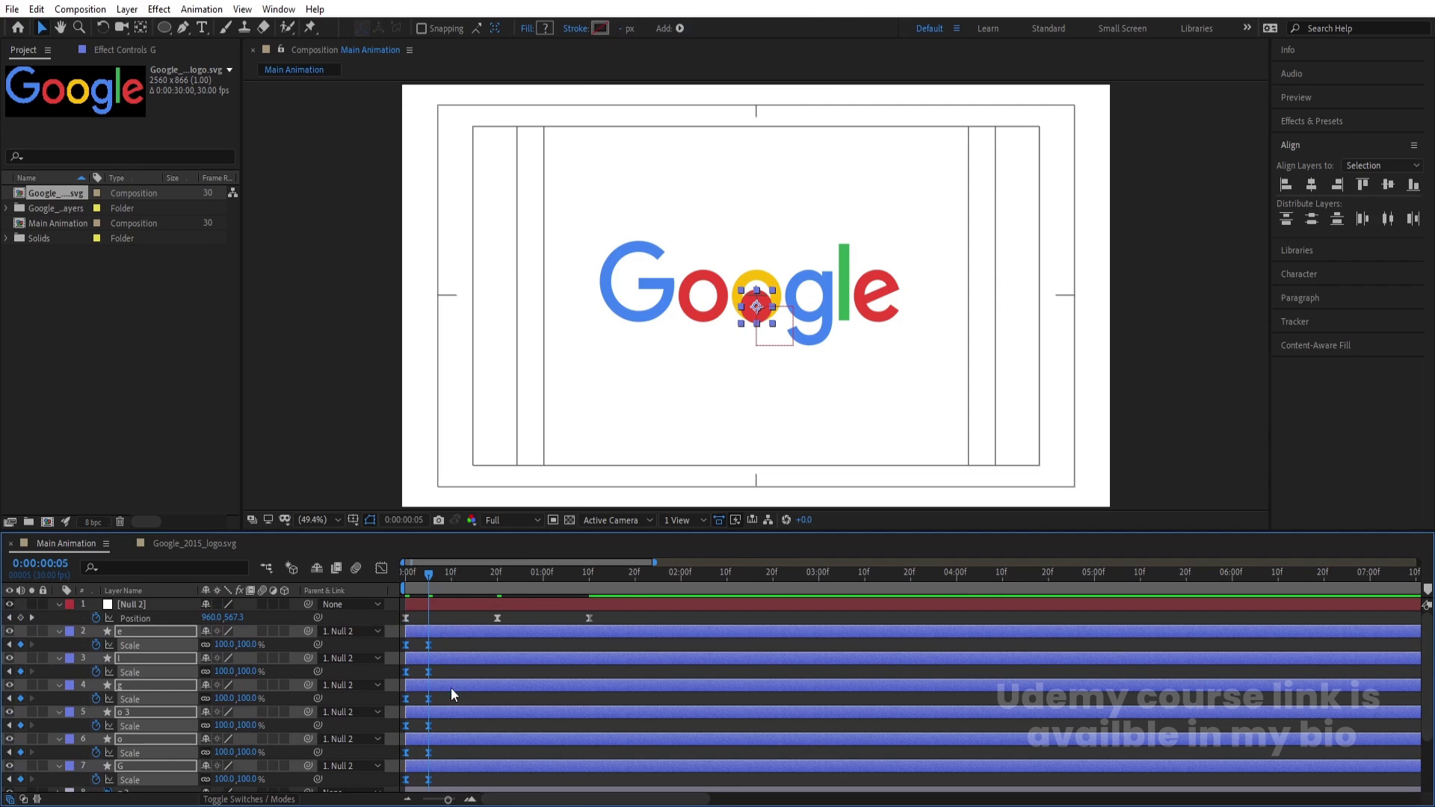
{"action": "left_click", "coordinate": [442, 750]}
{"action": "left_click", "coordinate": [439, 738]}
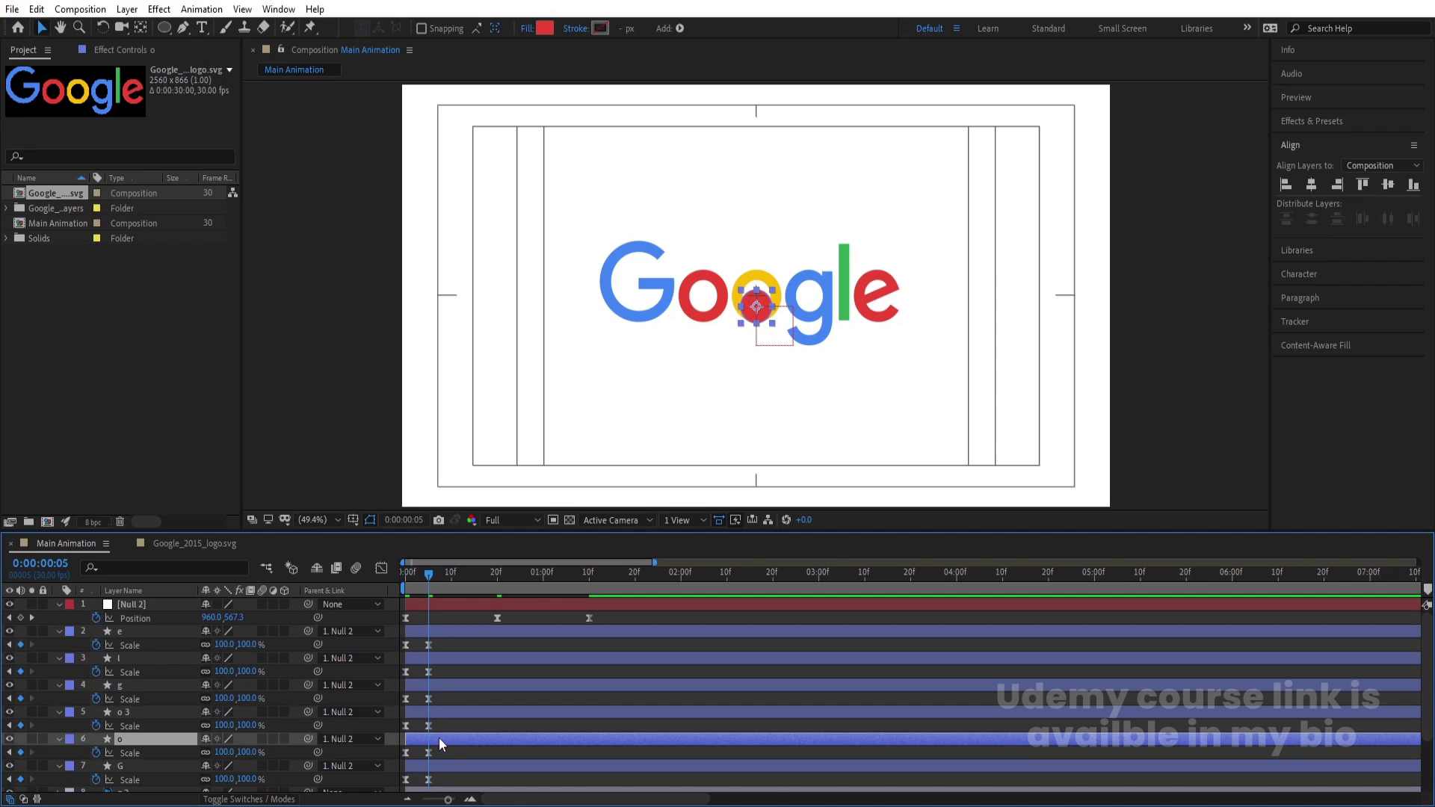
{"action": "key", "text": "bracketleft"}
Move the yellow "o 3" circle layer so that it starts at frame 10
{"action": "key", "text": "equal"}
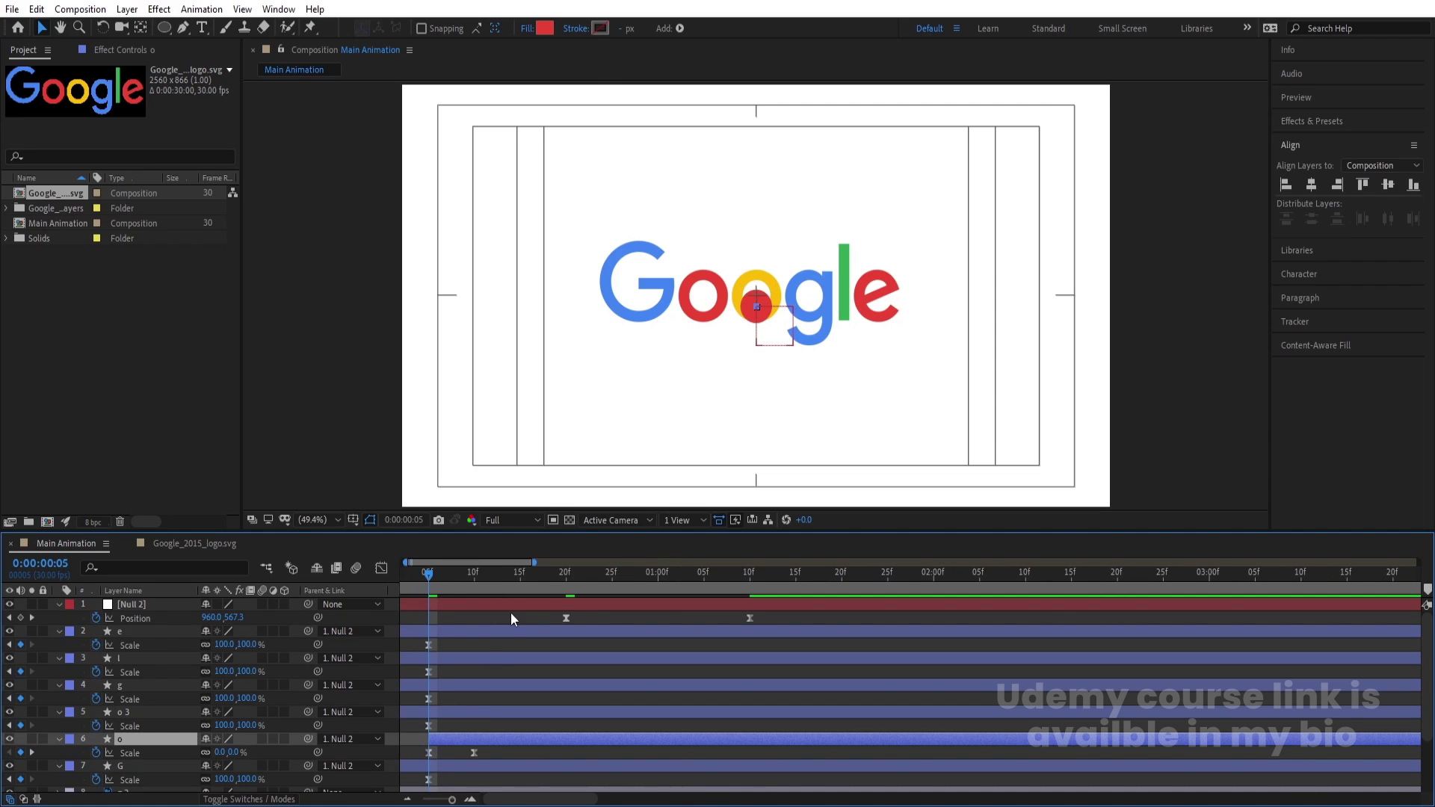
{"action": "left_click", "coordinate": [476, 577]}
{"action": "left_click", "coordinate": [492, 710]}
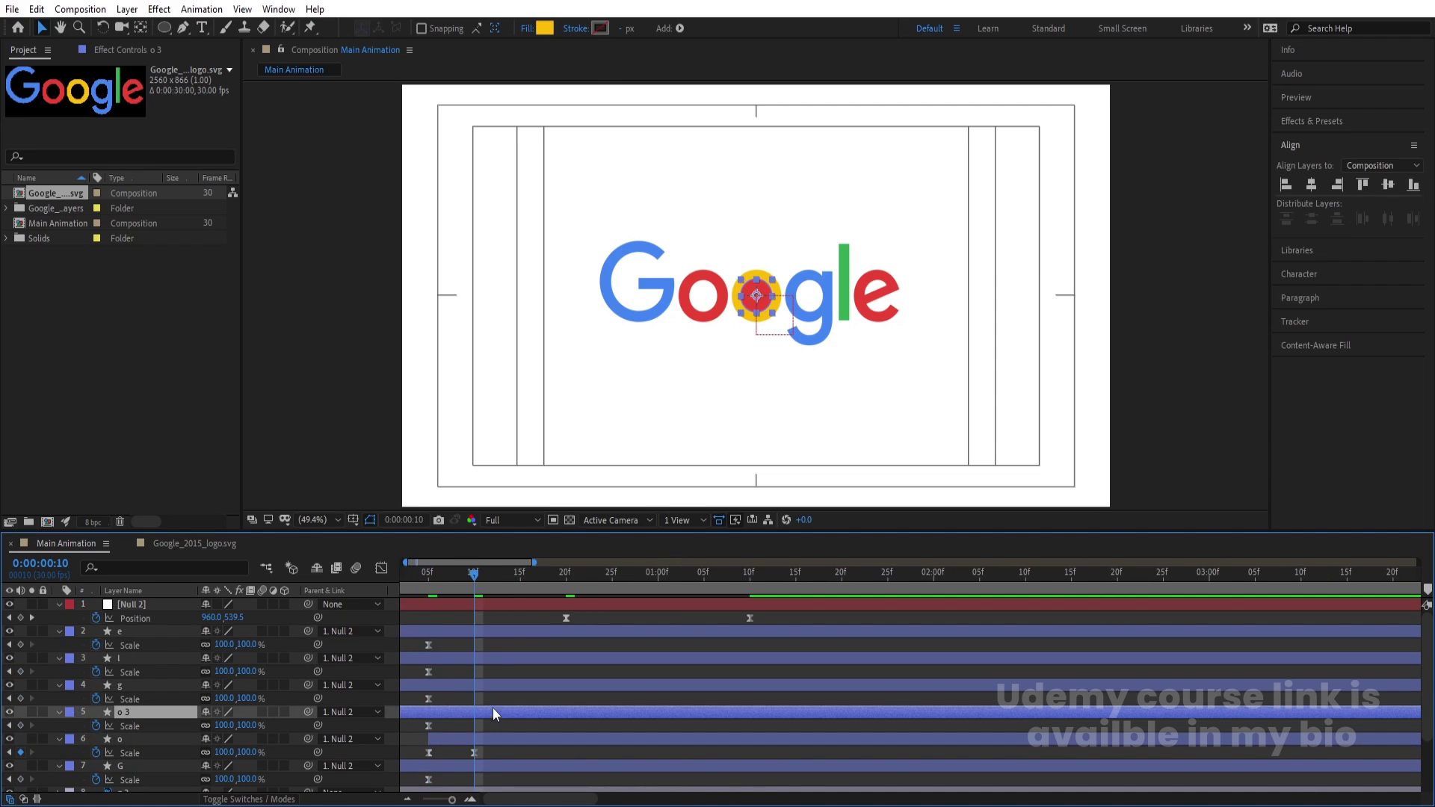
{"action": "key", "text": "bracketleft"}
Shift the blue "g" circle layer with its scale keyframes to start at frame 15
{"action": "left_click", "coordinate": [528, 578]}
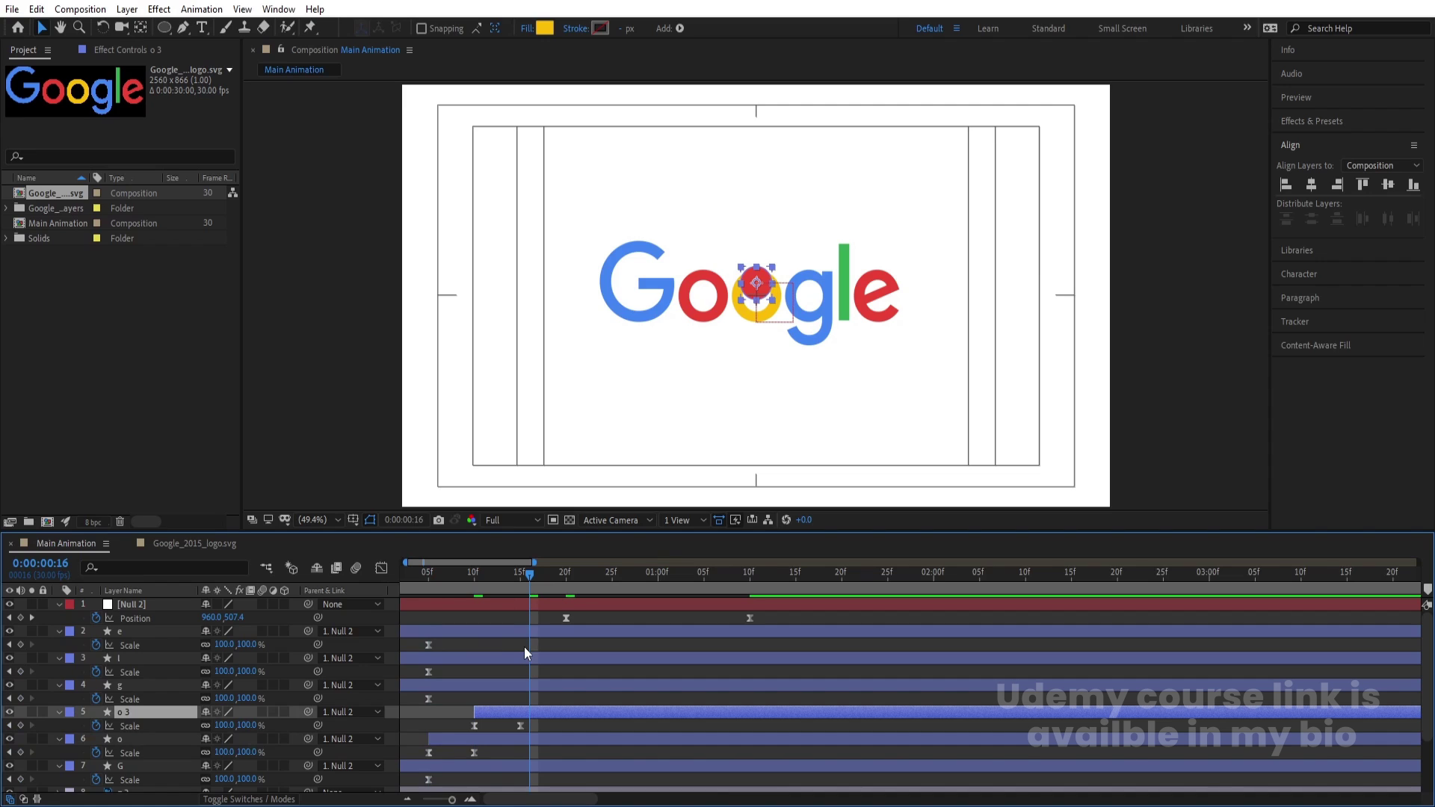
{"action": "key", "text": "Page_Up"}
{"action": "left_click", "coordinate": [521, 677]}
{"action": "left_click", "coordinate": [515, 684]}
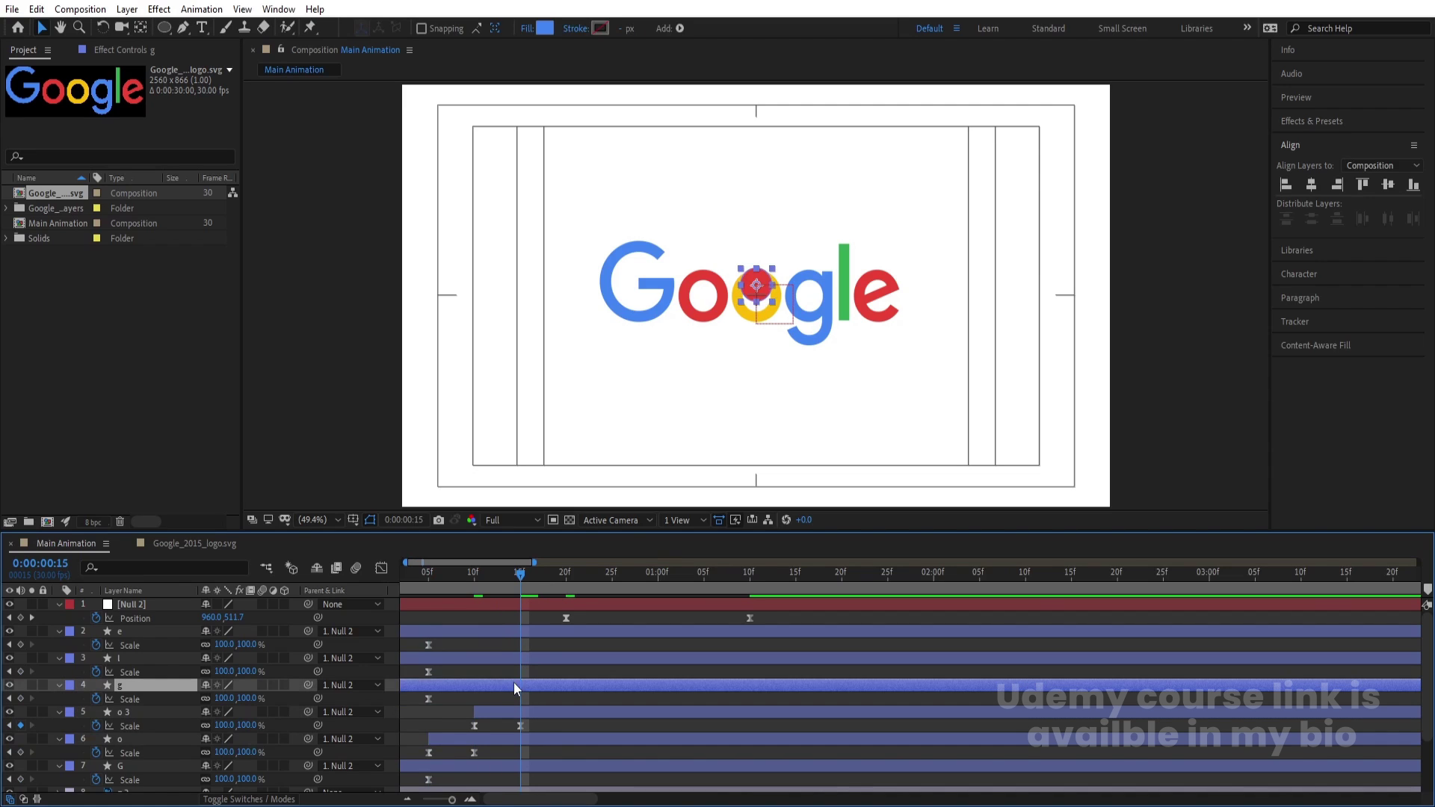
{"action": "key", "text": "alt+bracketleft"}
{"action": "key", "text": "ctrl+v"}
Shift the green "l" circle layer with its scale keyframes to start at frame 20
{"action": "left_click", "coordinate": [565, 581]}
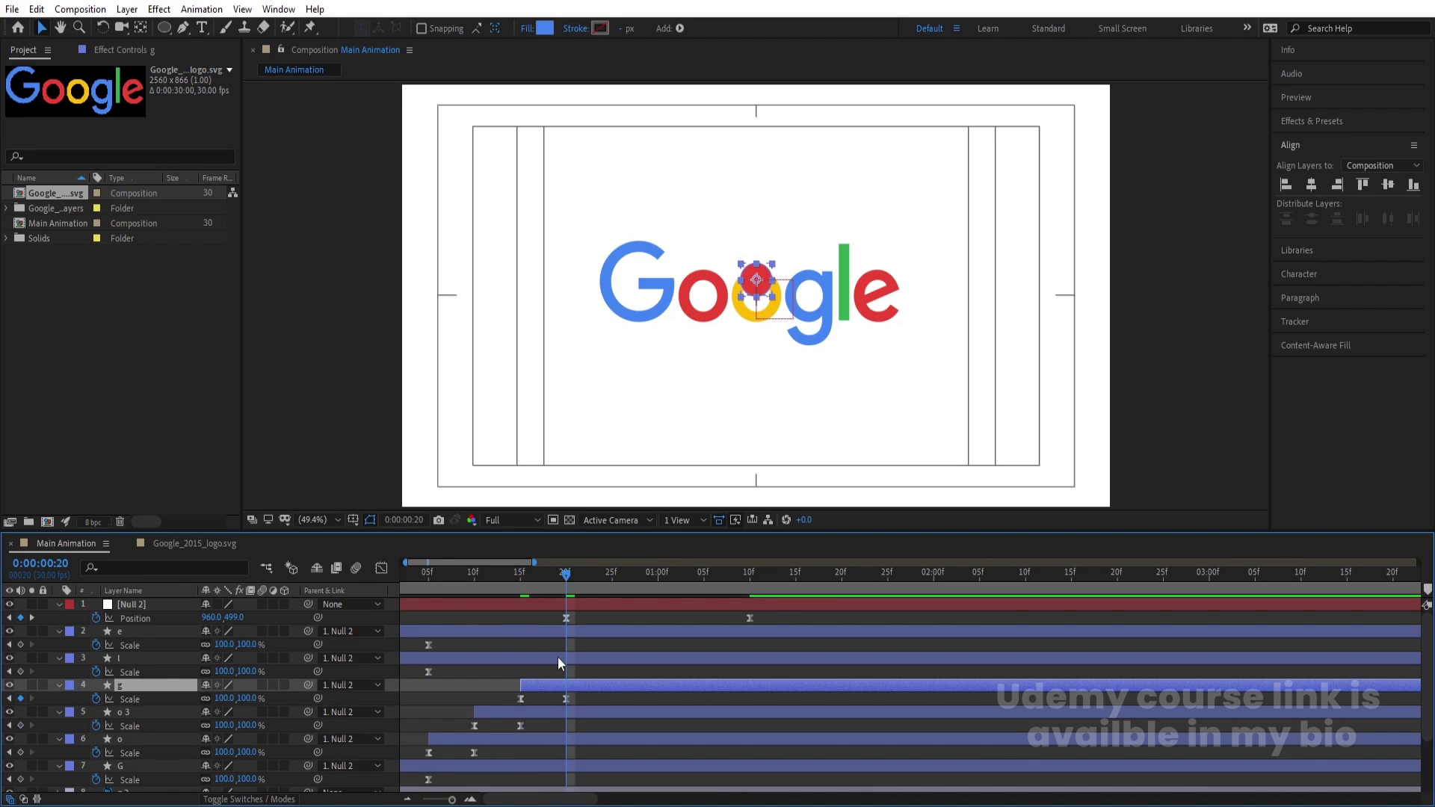
{"action": "left_click", "coordinate": [558, 658]}
{"action": "key", "text": "alt+bracketleft"}
{"action": "key", "text": "ctrl+v"}
Shift the red "e" circle layer with its scale keyframes to start at frame 25 and return to the beginning of the timeline
{"action": "left_click", "coordinate": [605, 592]}
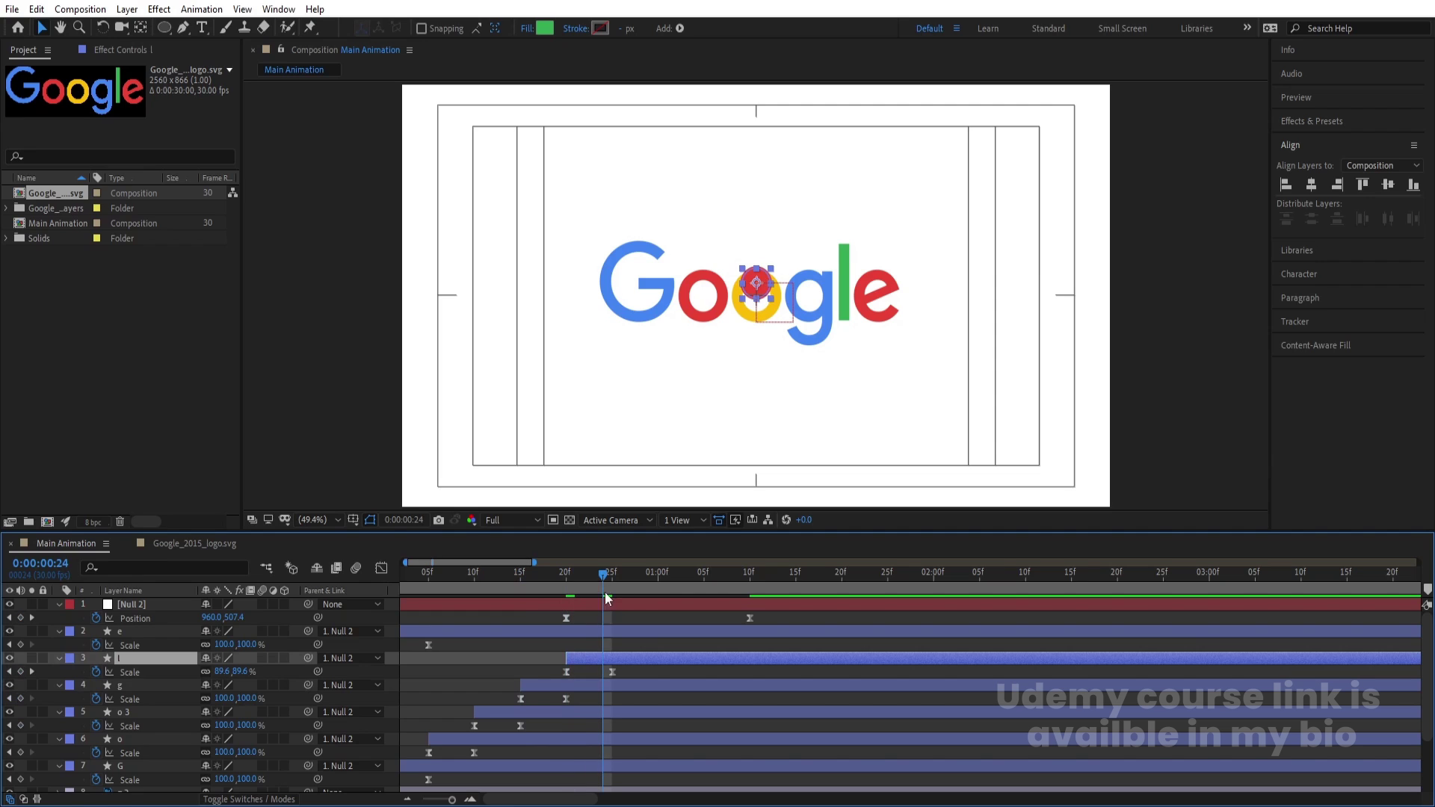
{"action": "left_click", "coordinate": [613, 585]}
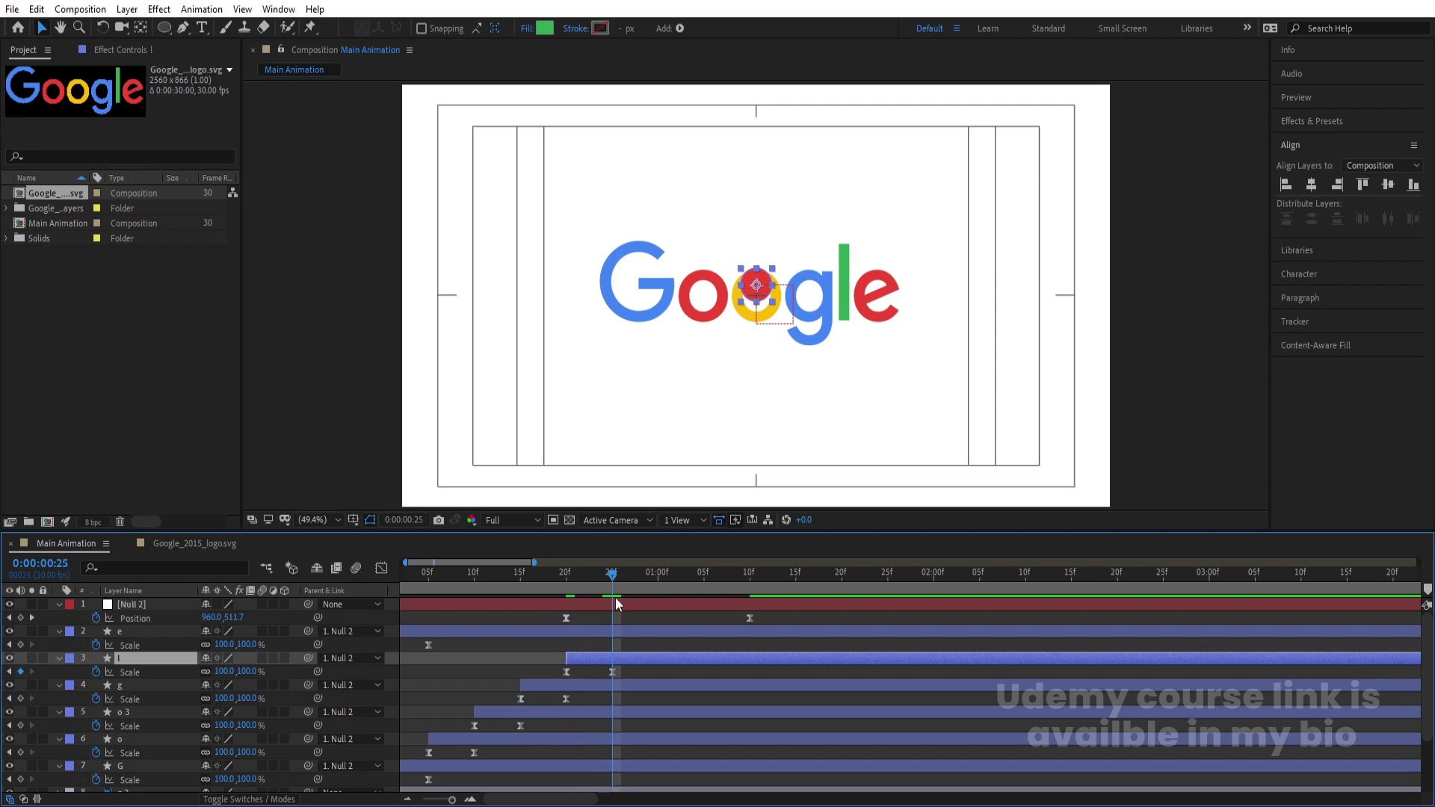
{"action": "left_click", "coordinate": [613, 637]}
{"action": "key", "text": "alt+bracketleft"}
{"action": "key", "text": "ctrl+v"}
{"action": "key", "text": "Home"}
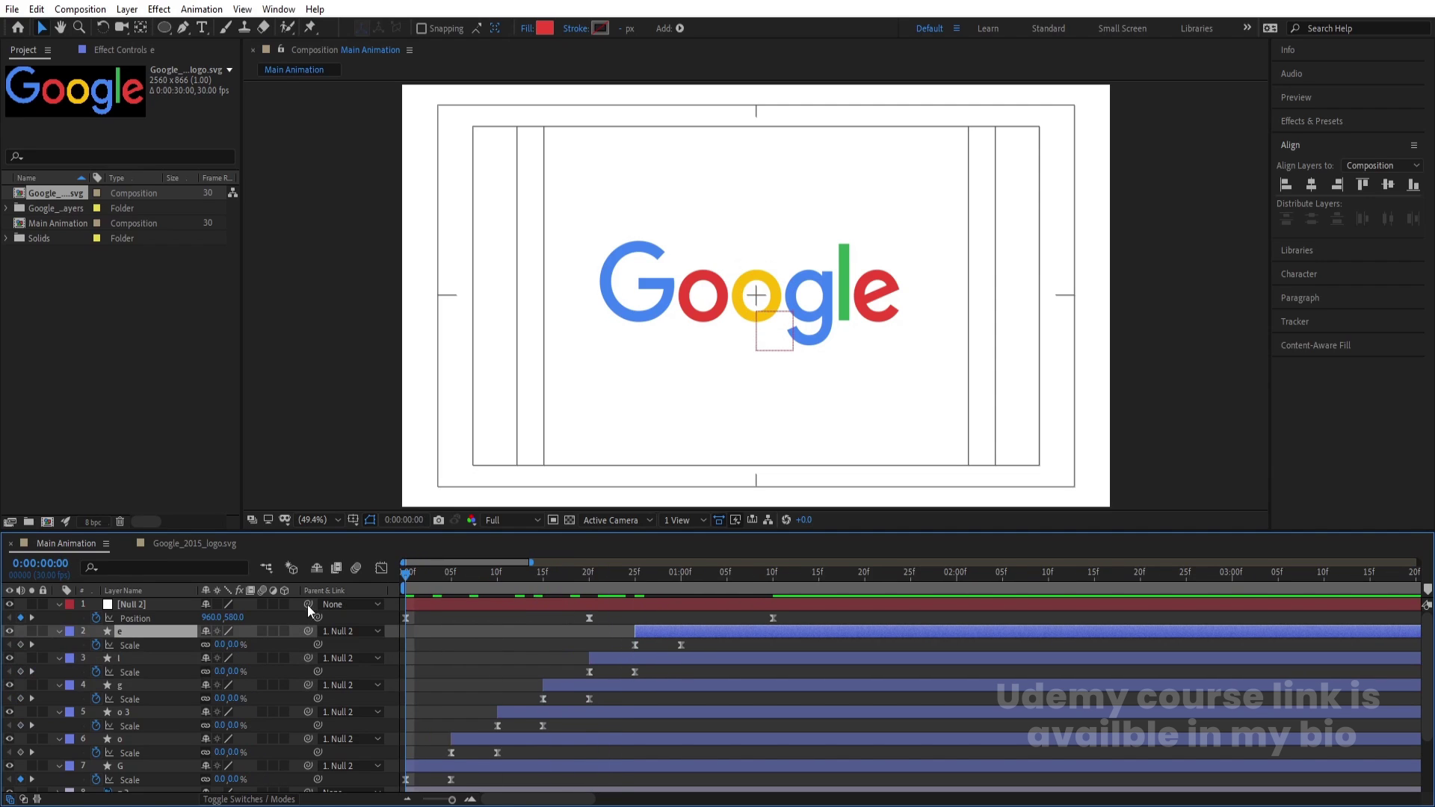
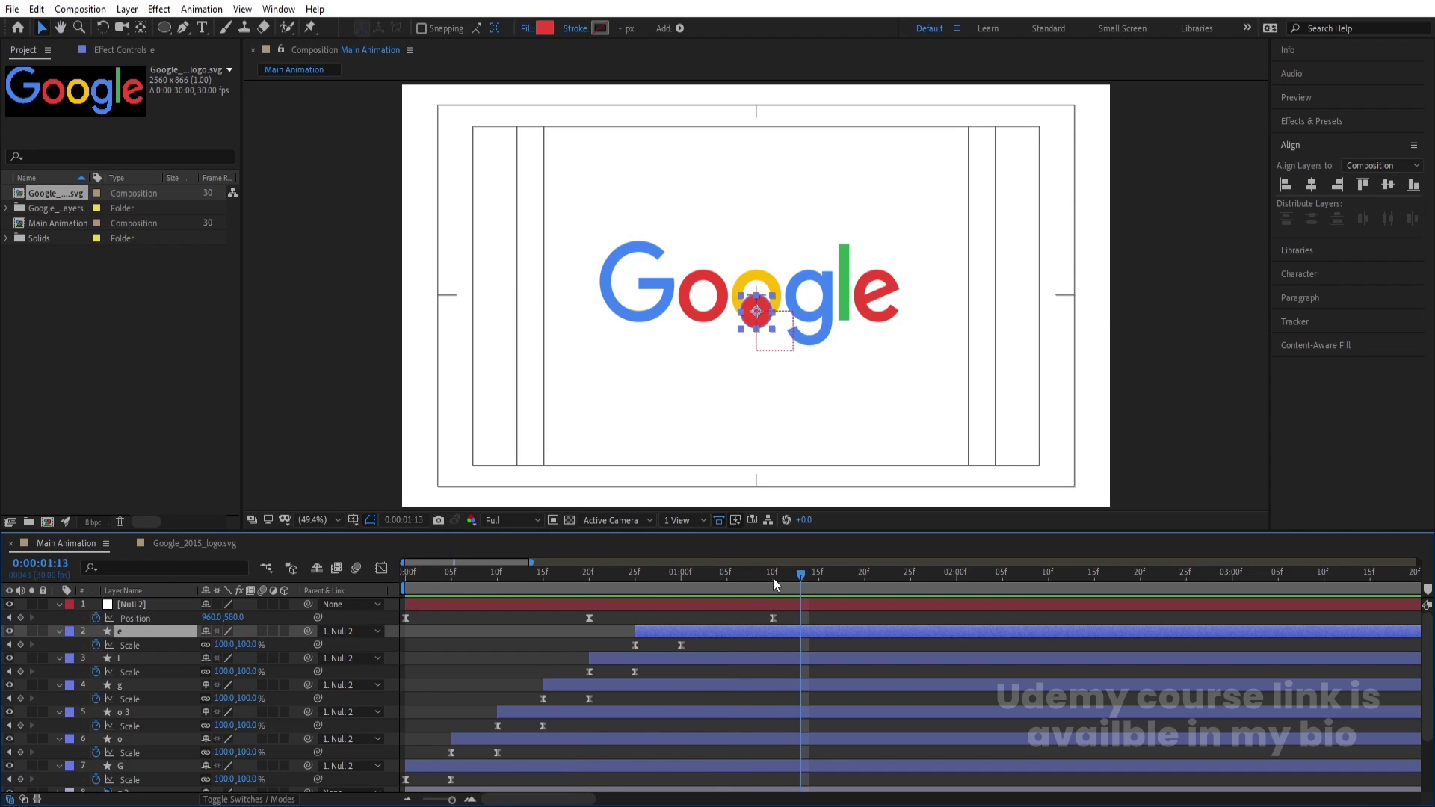
Split the six circle layers, e through G, at 0:00:01:10
{"action": "scroll", "coordinate": [142, 777], "scroll_direction": "down", "scroll_amount": 3}
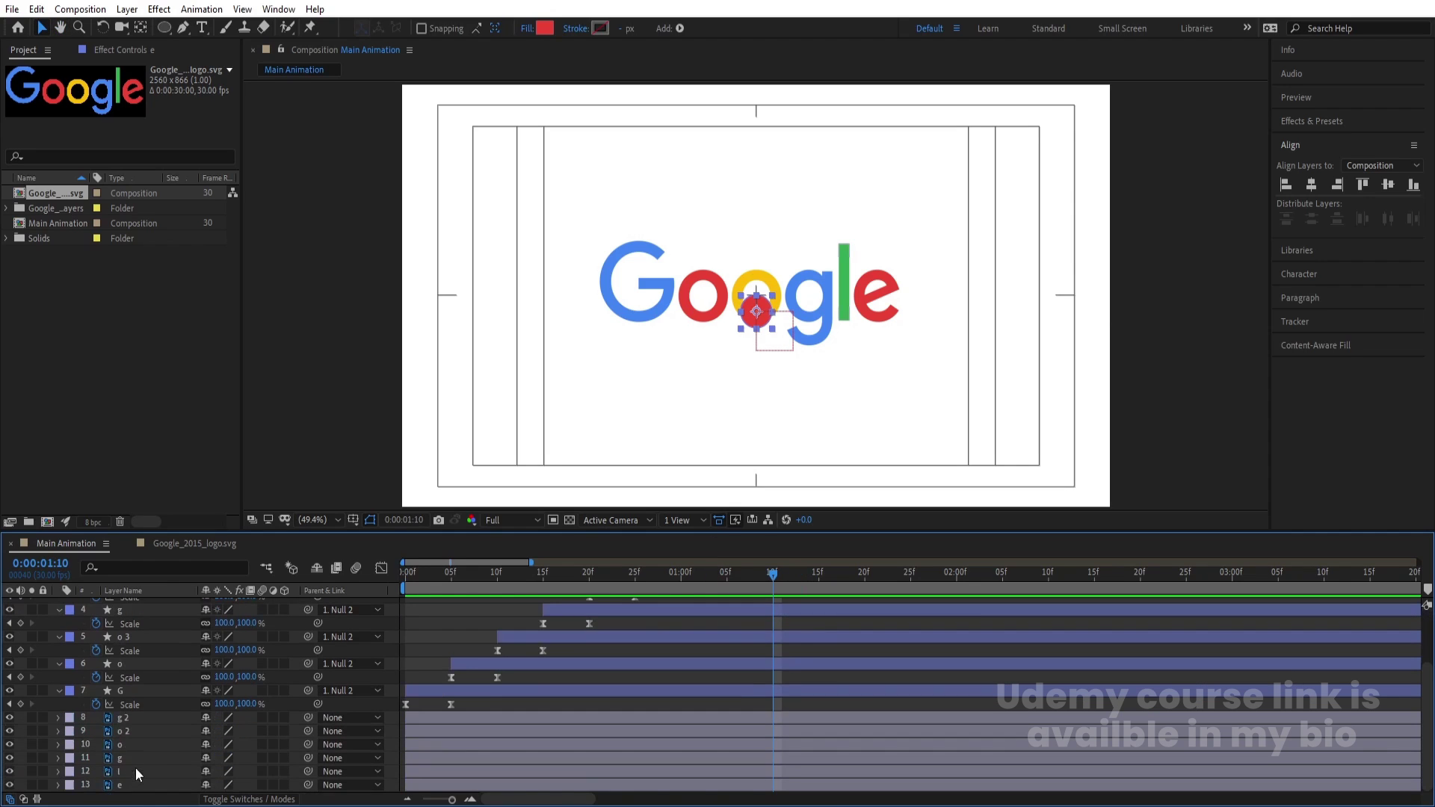
{"action": "left_click", "coordinate": [128, 691], "text": "shift"}
{"action": "scroll", "coordinate": [136, 688], "scroll_direction": "up", "scroll_amount": 3}
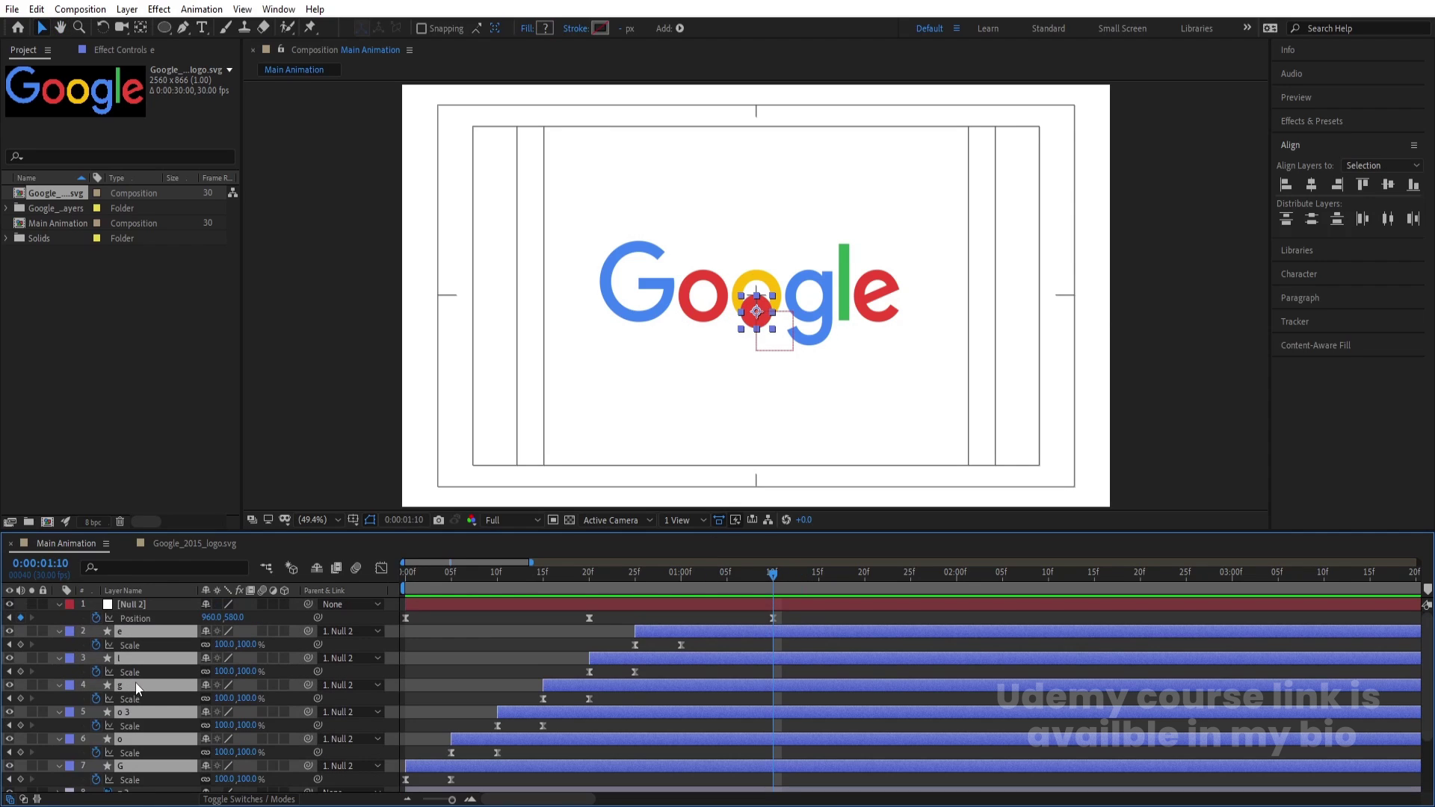
{"action": "key", "text": "ctrl+shift+d"}
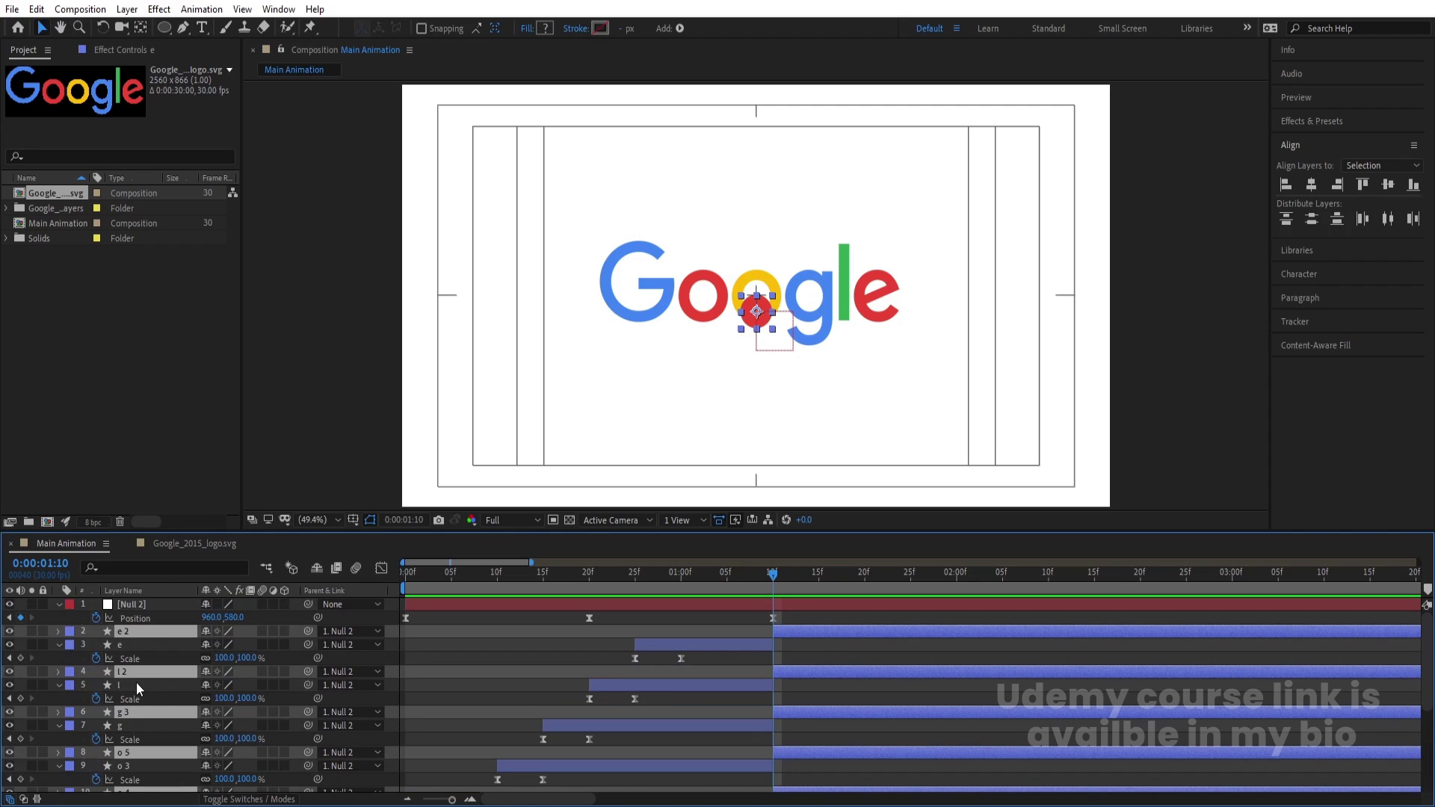
Move the six split circle layers above Null 2 and set their parent to None
{"action": "left_click_drag", "start_coordinate": [127, 634], "coordinate": [124, 602]}
{"action": "left_click", "coordinate": [329, 604]}
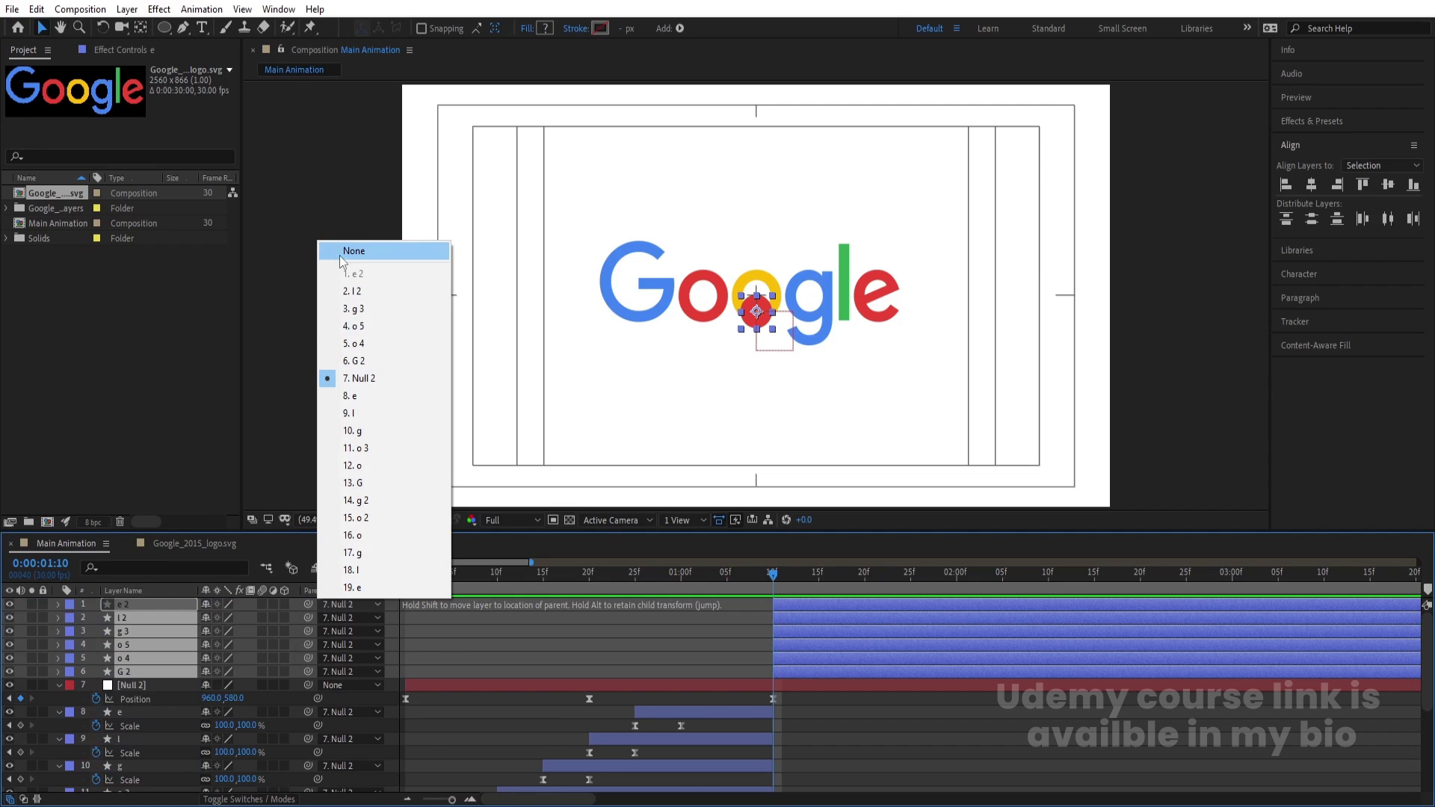
{"action": "left_click", "coordinate": [339, 255]}
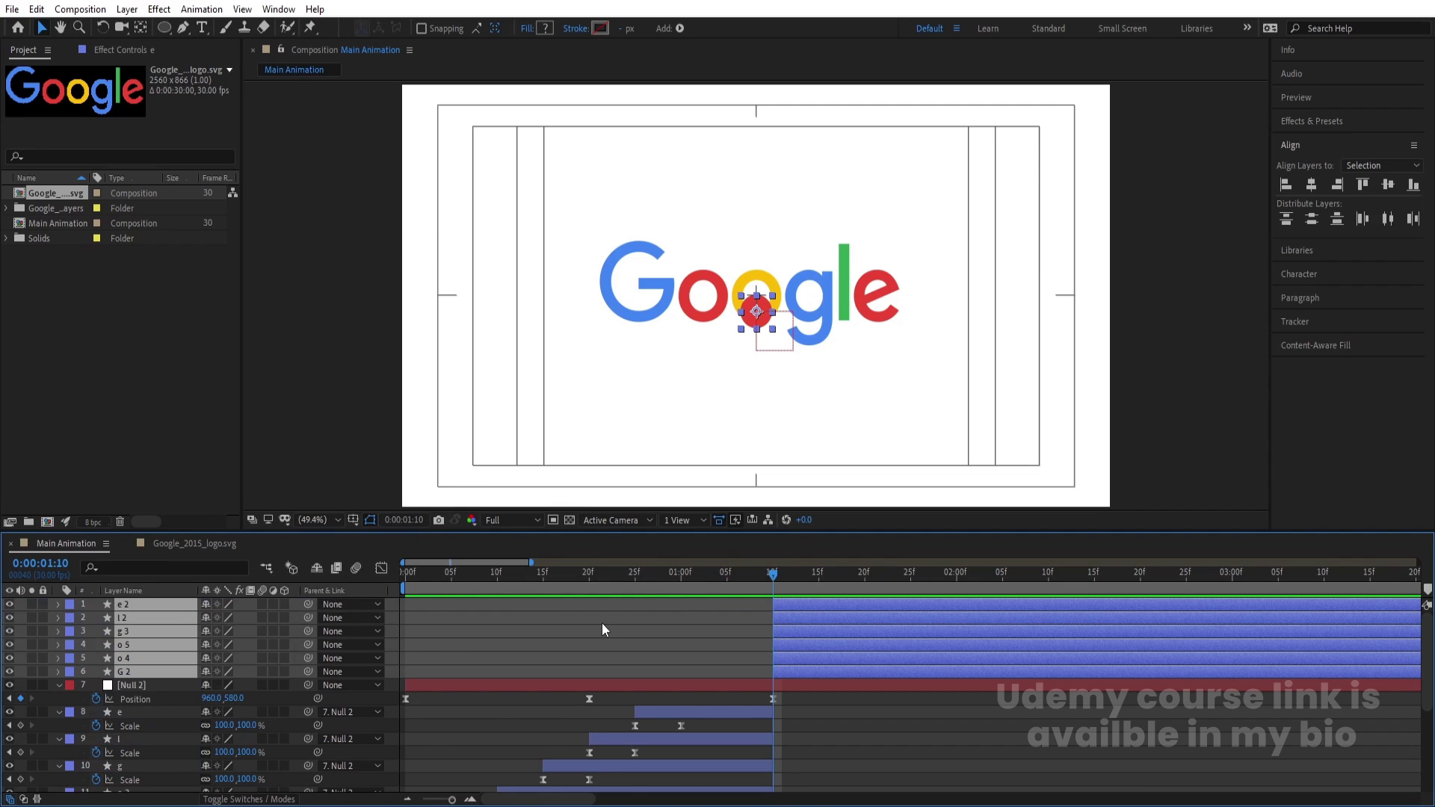
Delete all Scale keyframes from the six split circle layers and collapse the layer properties
{"action": "key", "text": "s"}
{"action": "left_click_drag", "start_coordinate": [748, 615], "coordinate": [366, 762]}
{"action": "key", "text": "Delete"}
{"action": "left_click", "coordinate": [513, 692]}
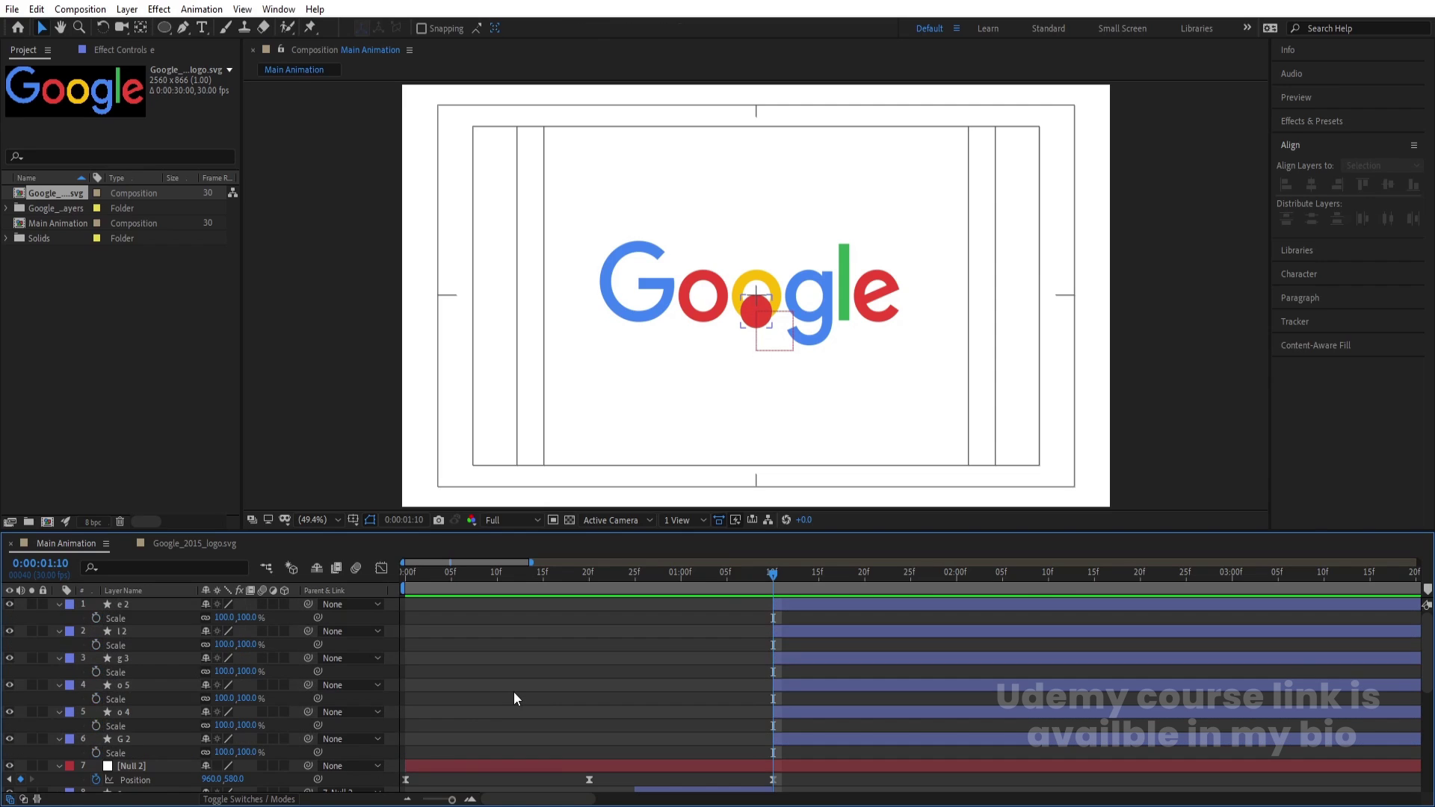
{"action": "key", "text": "u"}
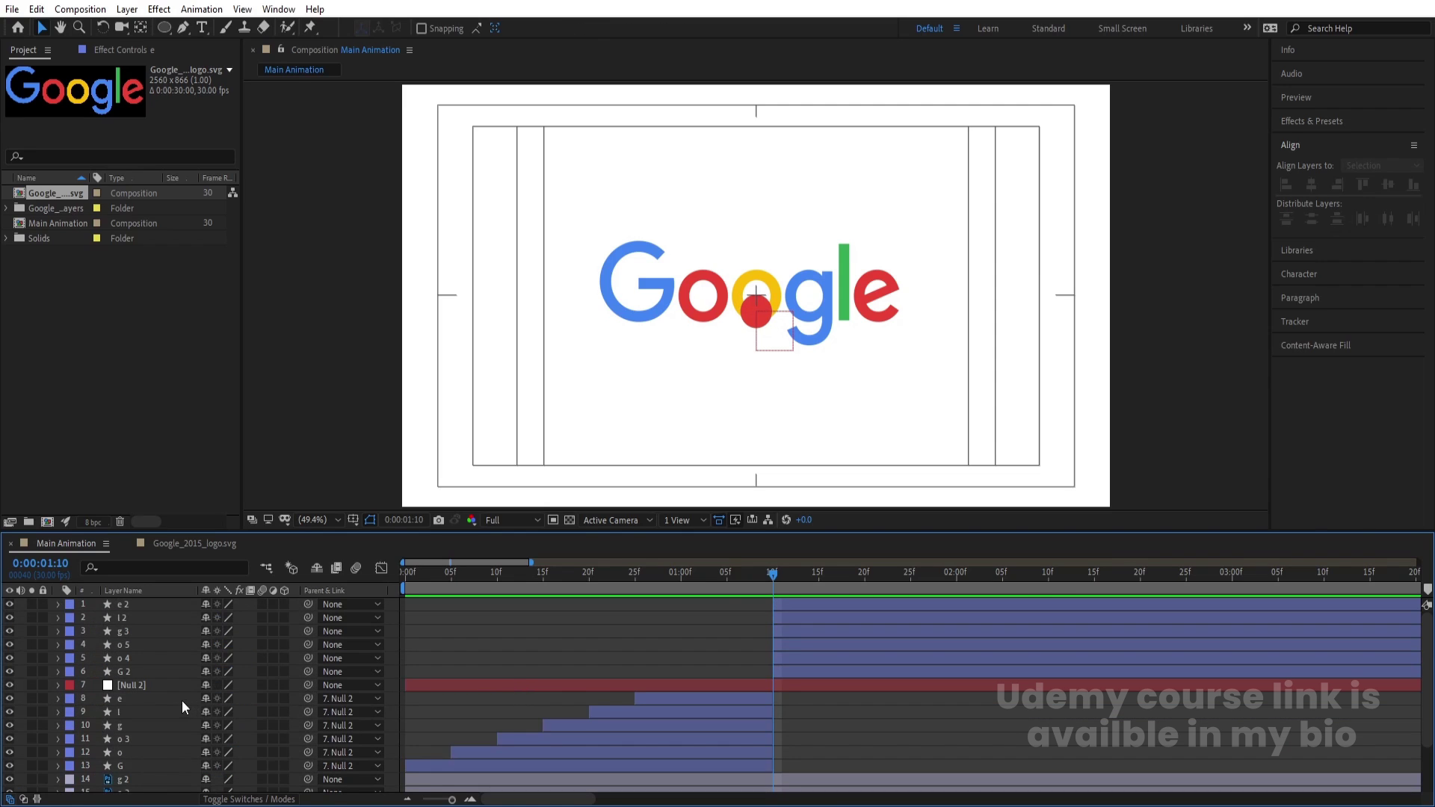
Pre-compose Null 2 with its six original circle layers, moving all attributes into a new composition named First
{"action": "left_click", "coordinate": [130, 683]}
{"action": "left_click", "coordinate": [123, 765], "text": "shift"}
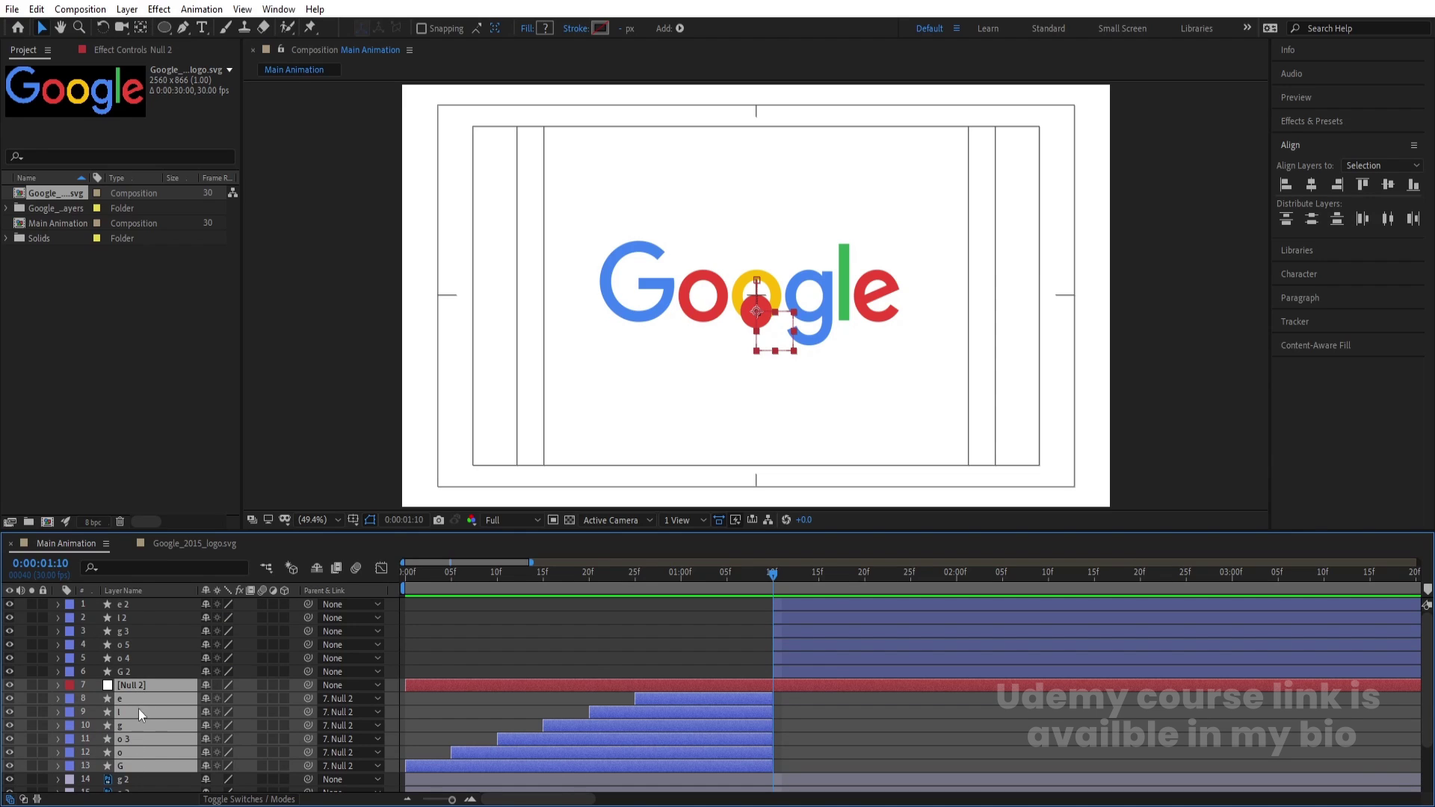
{"action": "key", "text": "ctrl+shift+c"}
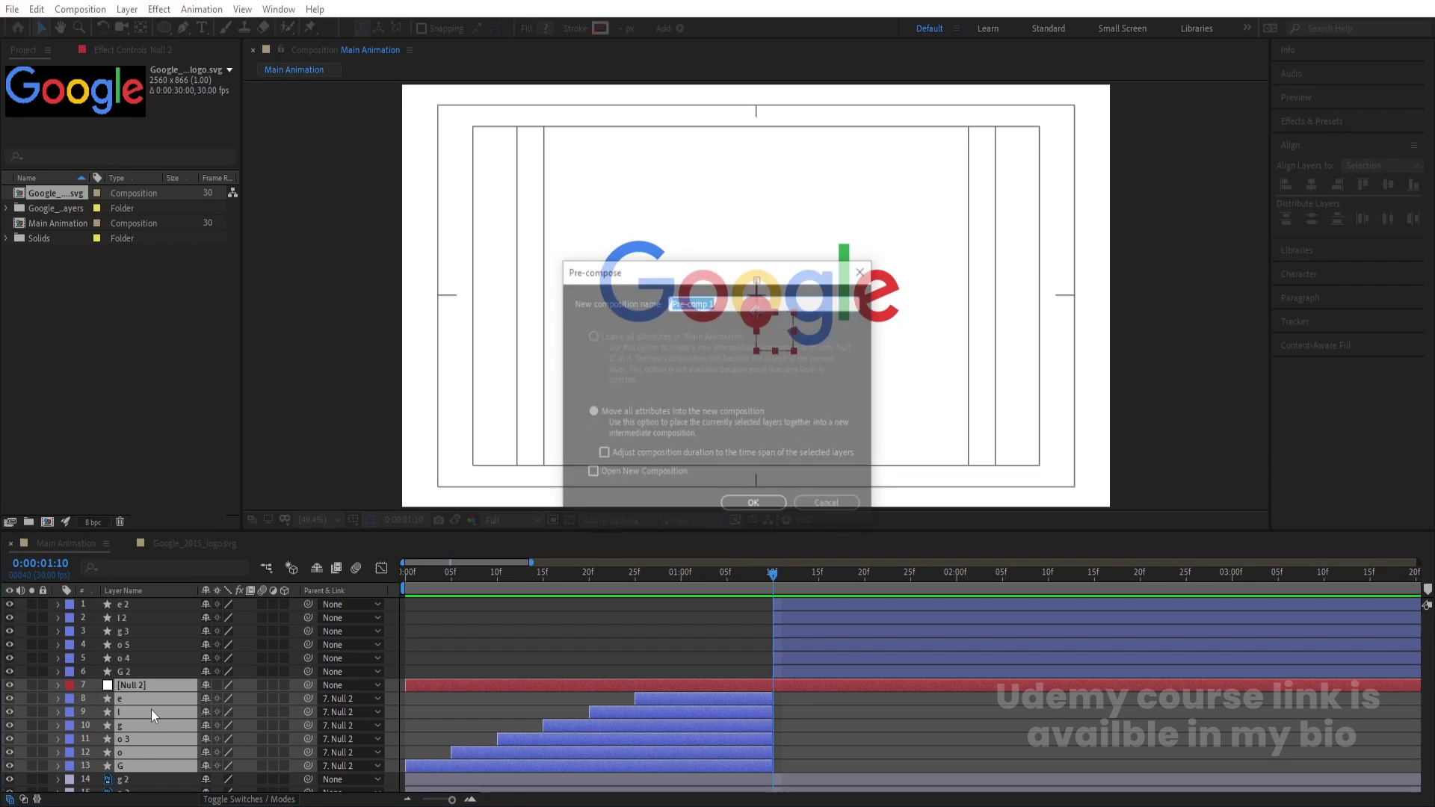
{"action": "type", "text": "First"}
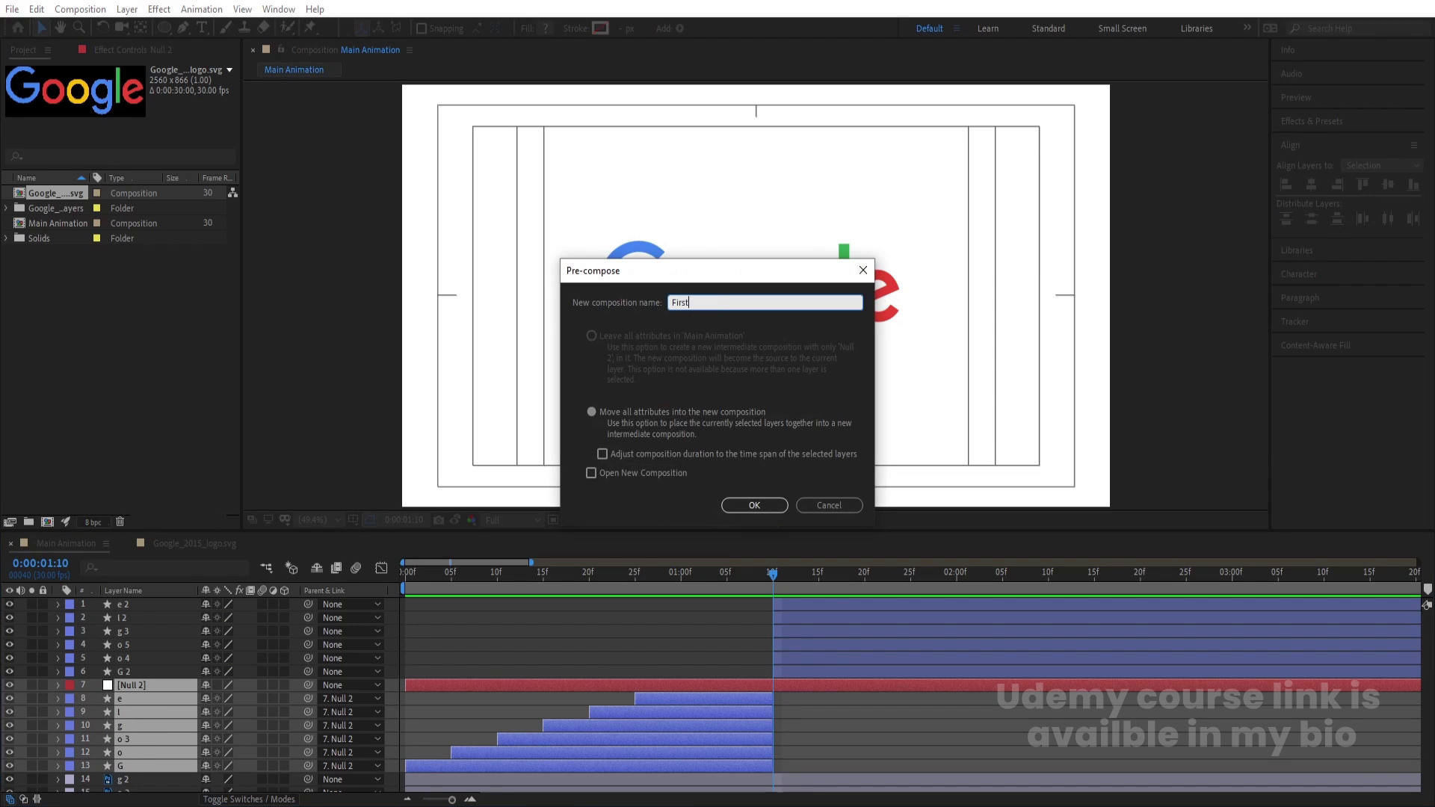
{"action": "key", "text": "Return"}
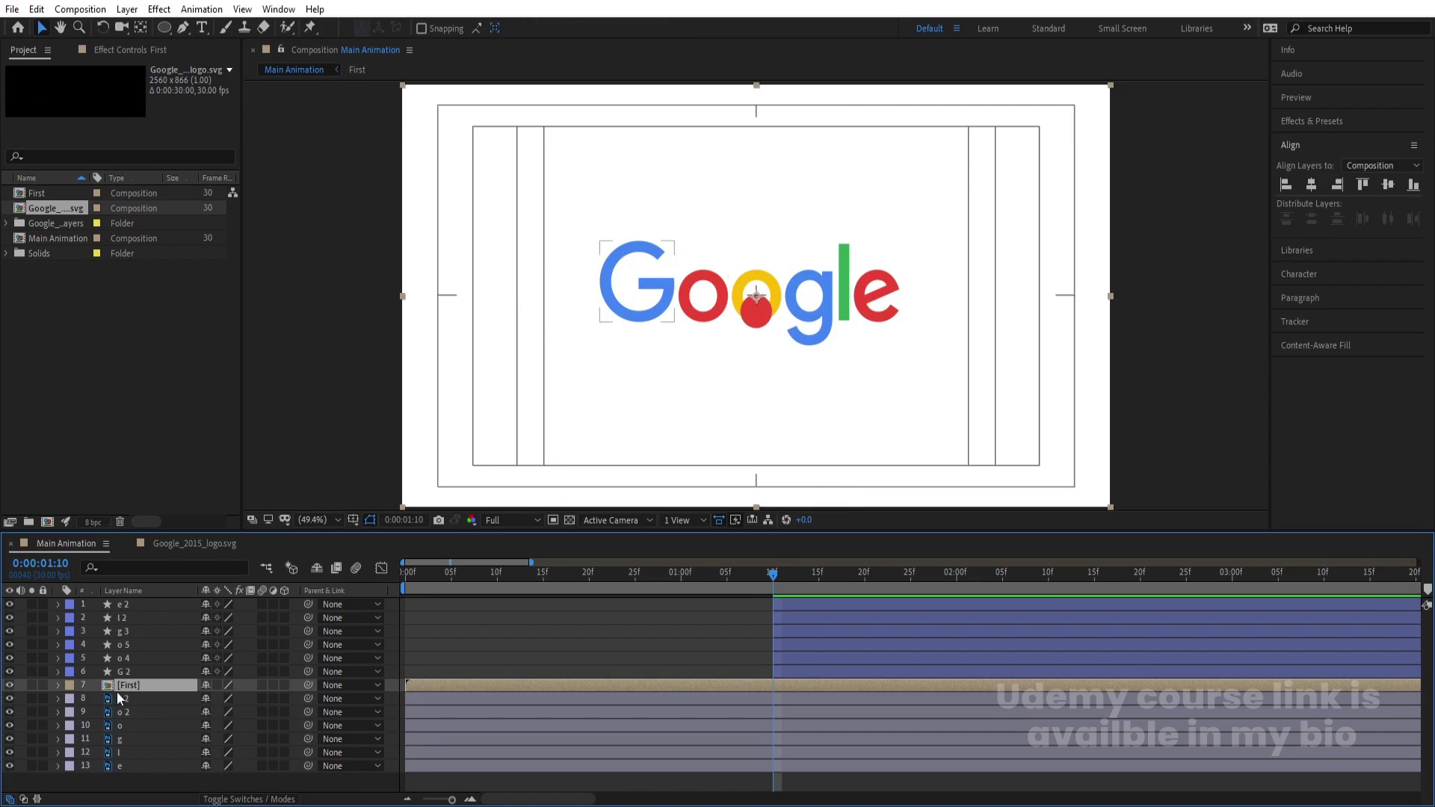
Play back the main animation from the beginning to check the pre-composed part
{"action": "key", "text": "Home"}
{"action": "key", "text": "space"}
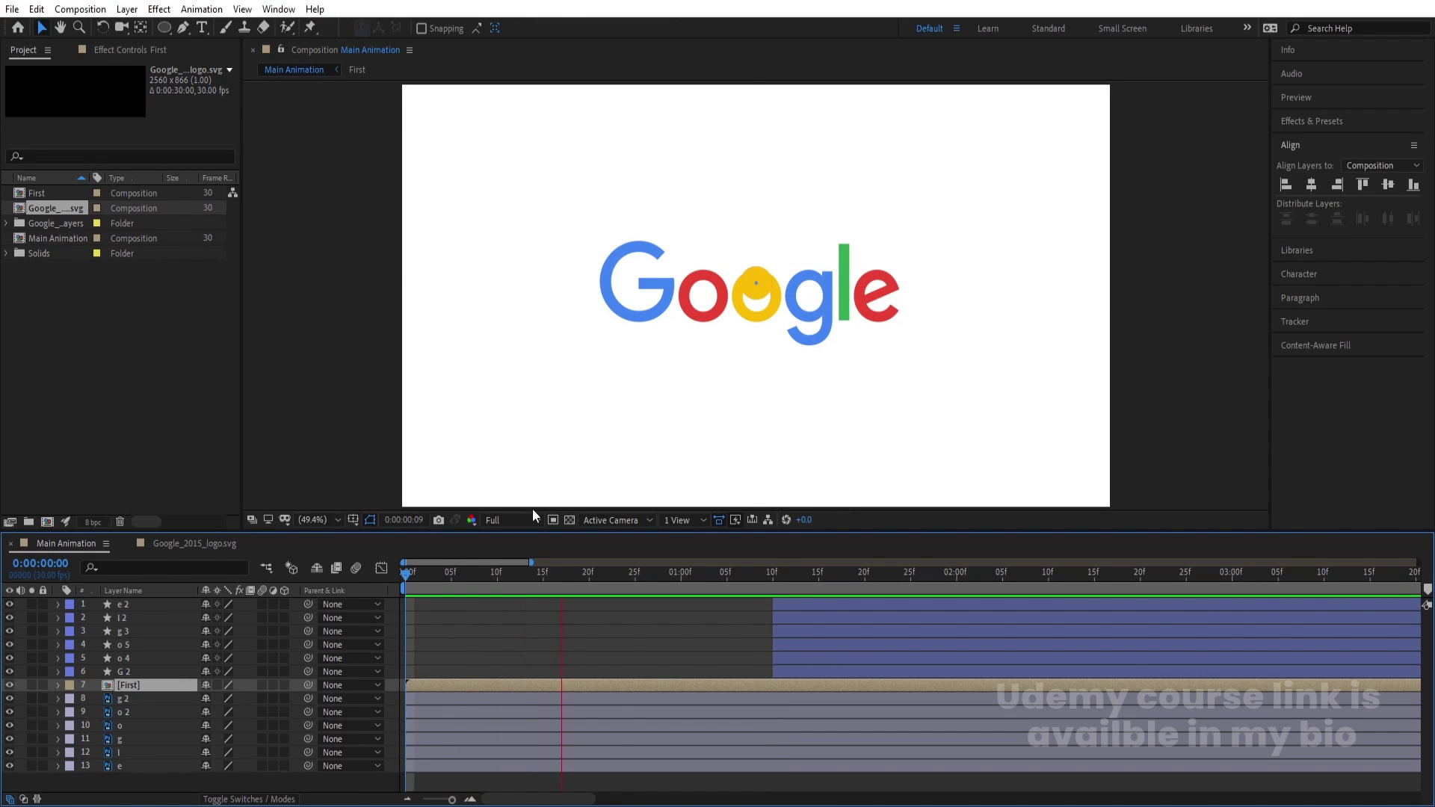
{"action": "key", "text": "space"}
Move the First layer below the letter layers and trim the six letter layers to start at 0:00:01:10
{"action": "left_click", "coordinate": [773, 576]}
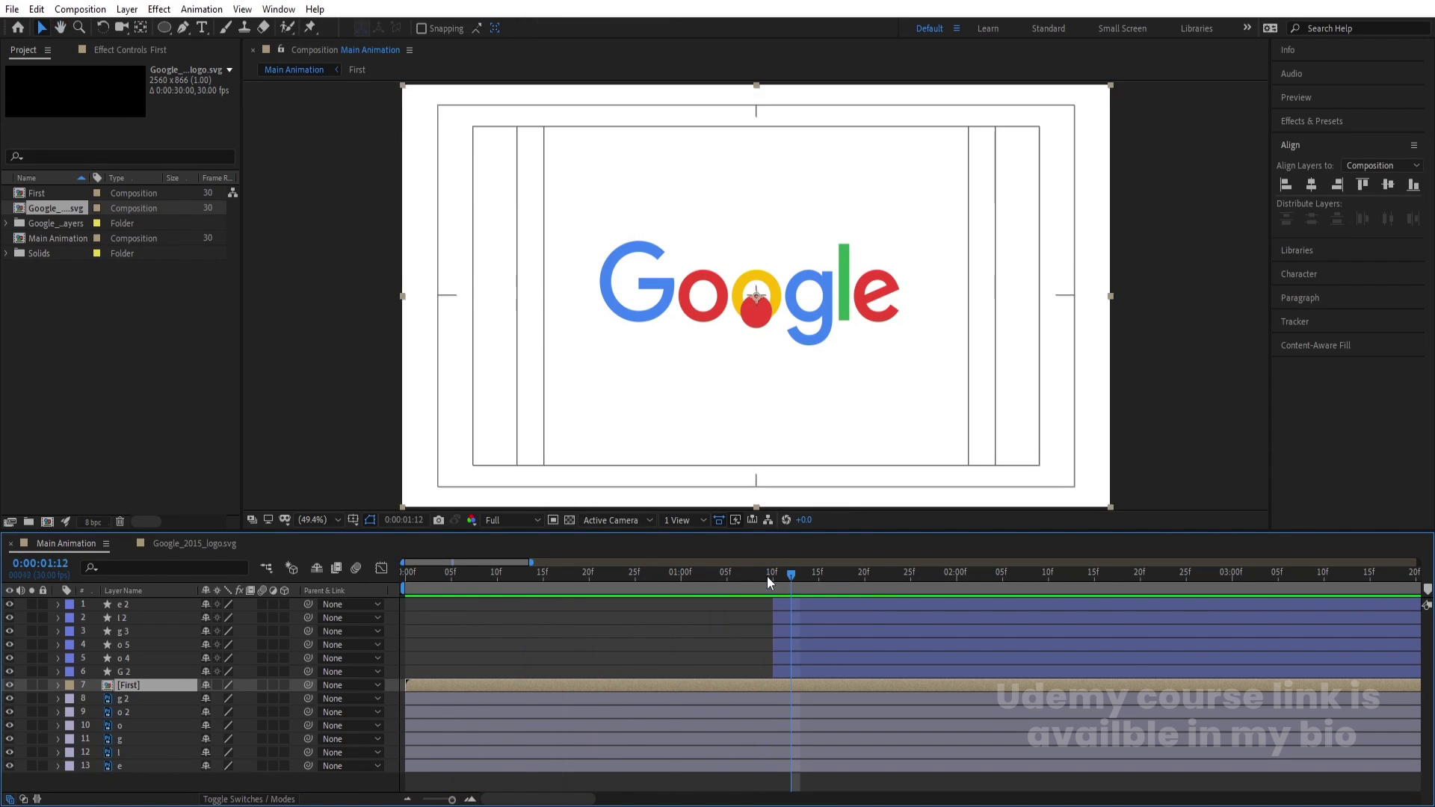
{"action": "left_click_drag", "start_coordinate": [149, 684], "coordinate": [146, 773]}
{"action": "left_click", "coordinate": [123, 752]}
{"action": "left_click", "coordinate": [125, 684], "text": "shift"}
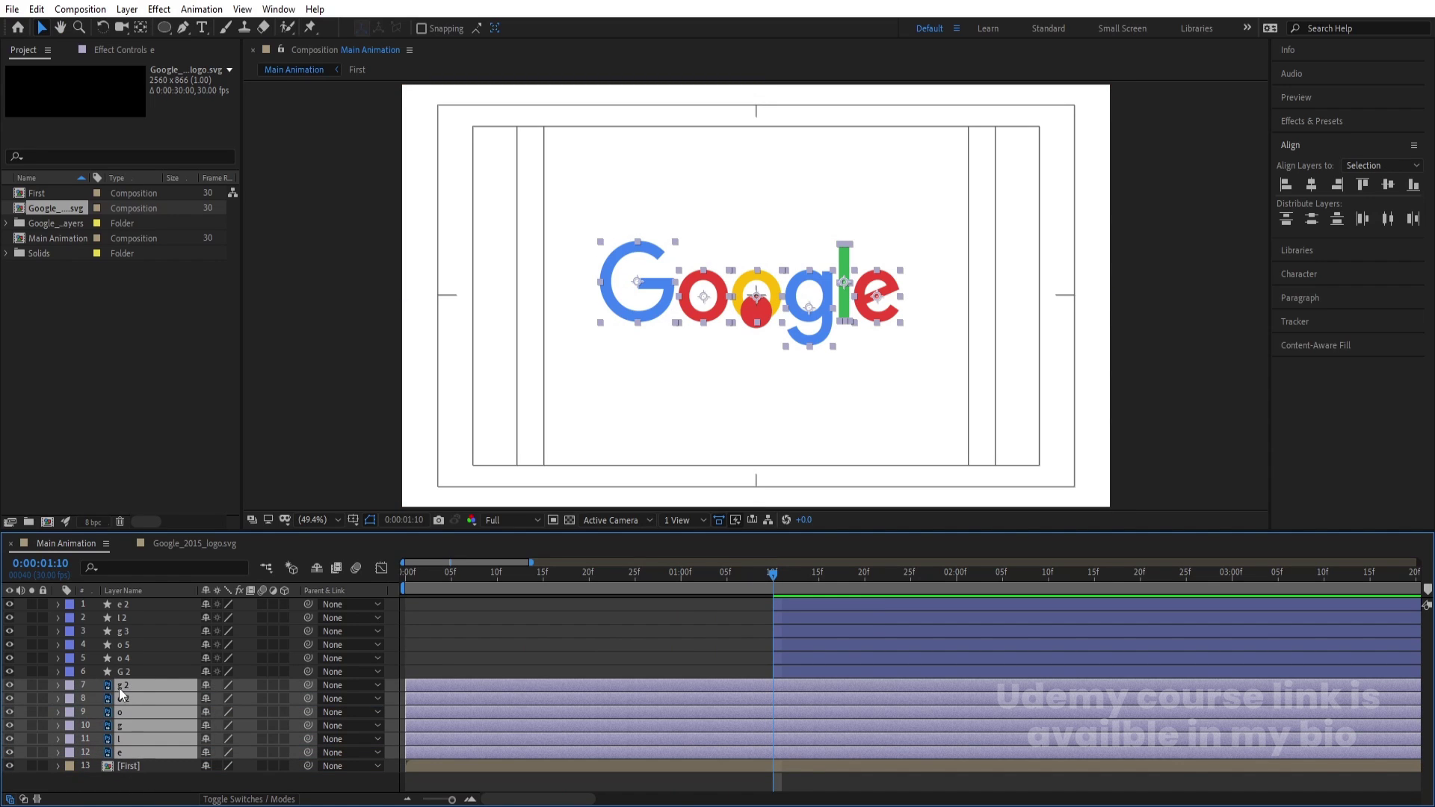
{"action": "key", "text": "alt+bracketleft"}
{"action": "left_click", "coordinate": [710, 669]}
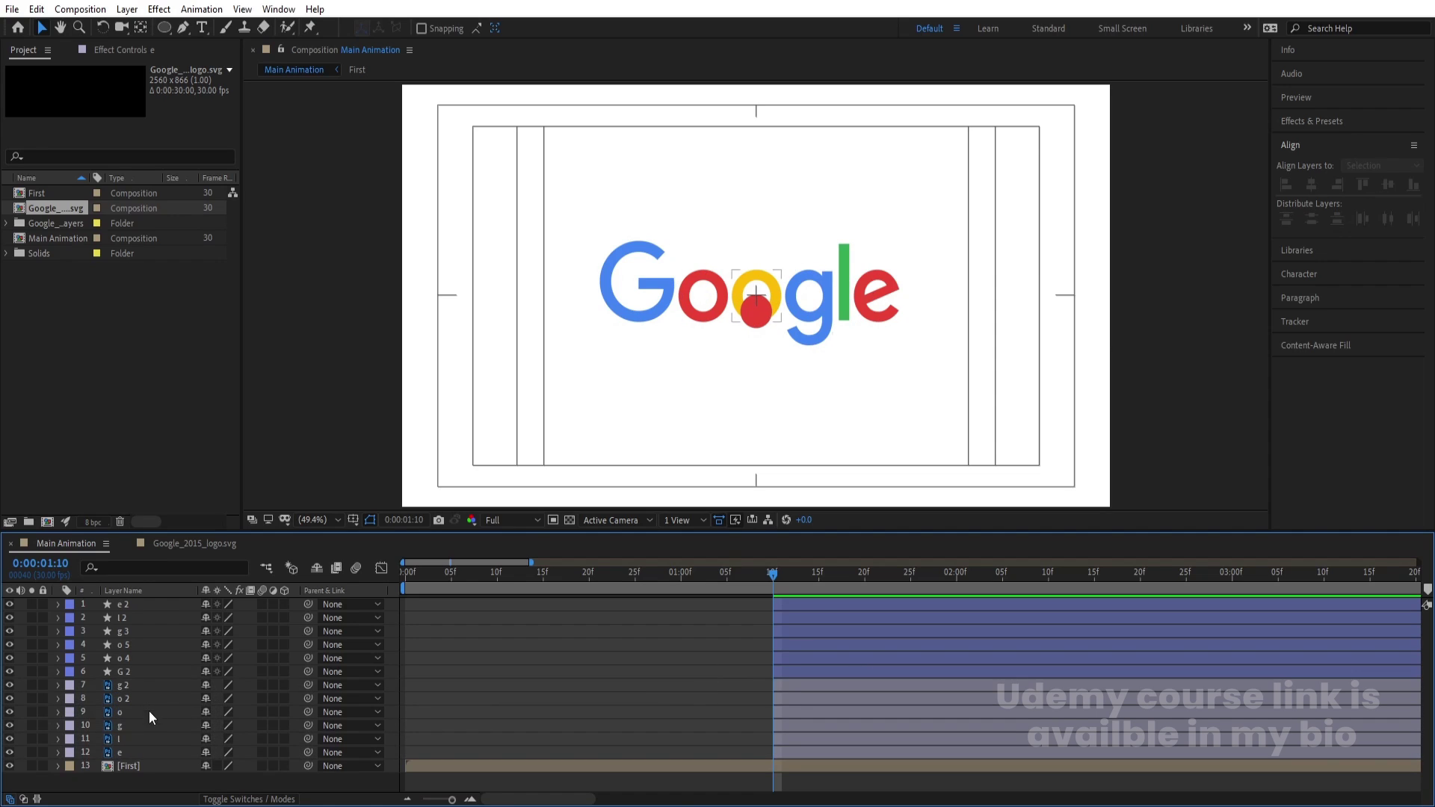
{"action": "left_click", "coordinate": [135, 684]}
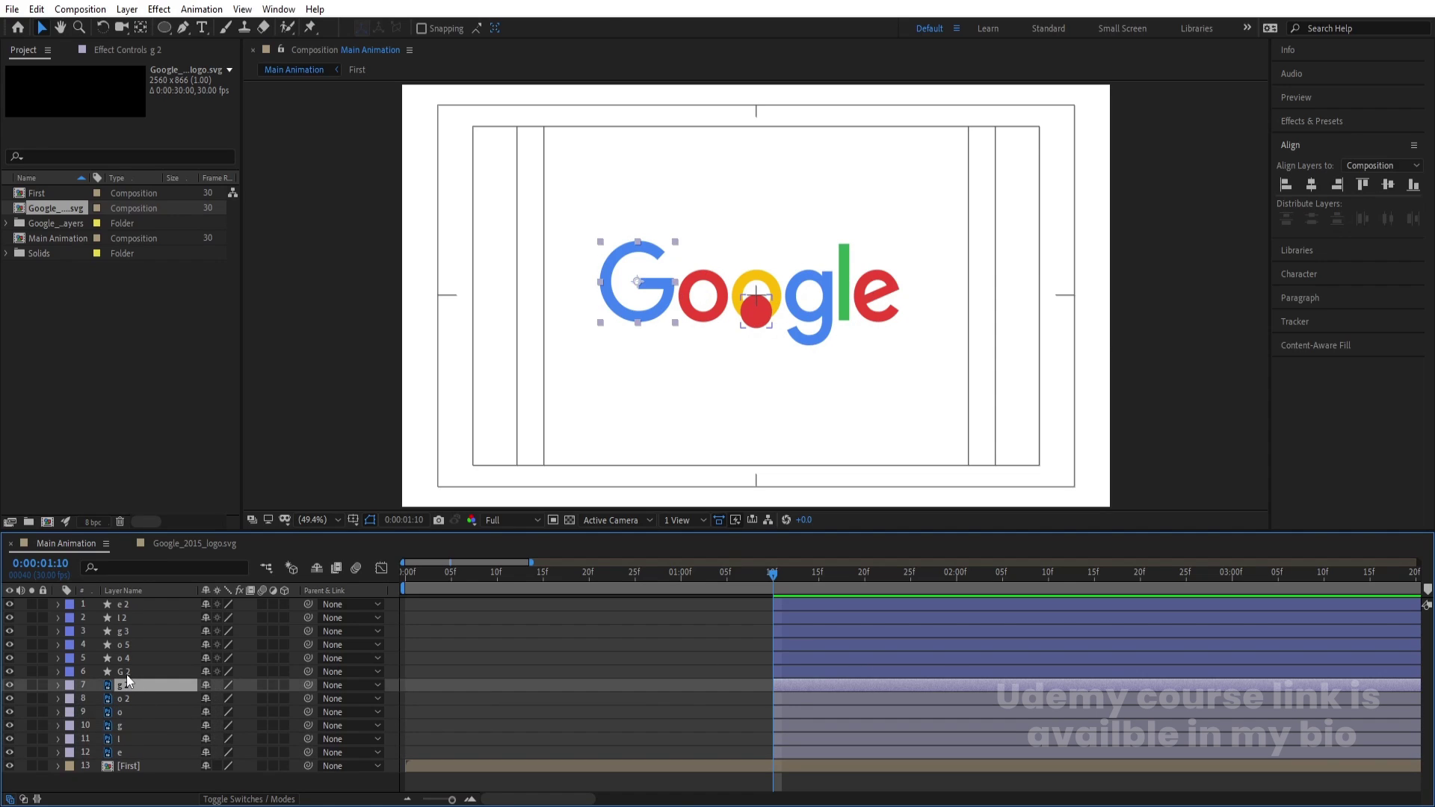
{"action": "left_click", "coordinate": [127, 672]}
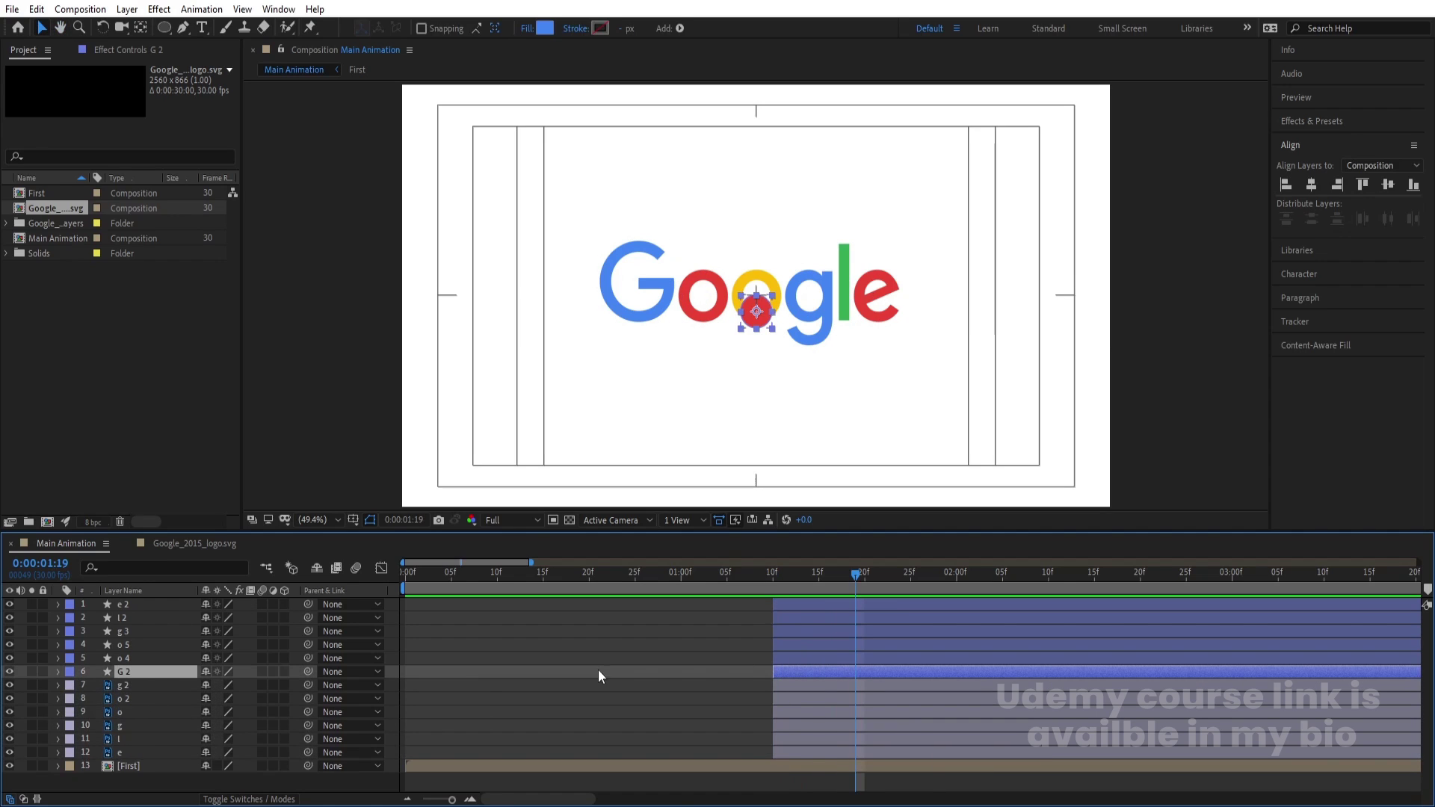
{"action": "left_click", "coordinate": [123, 685]}
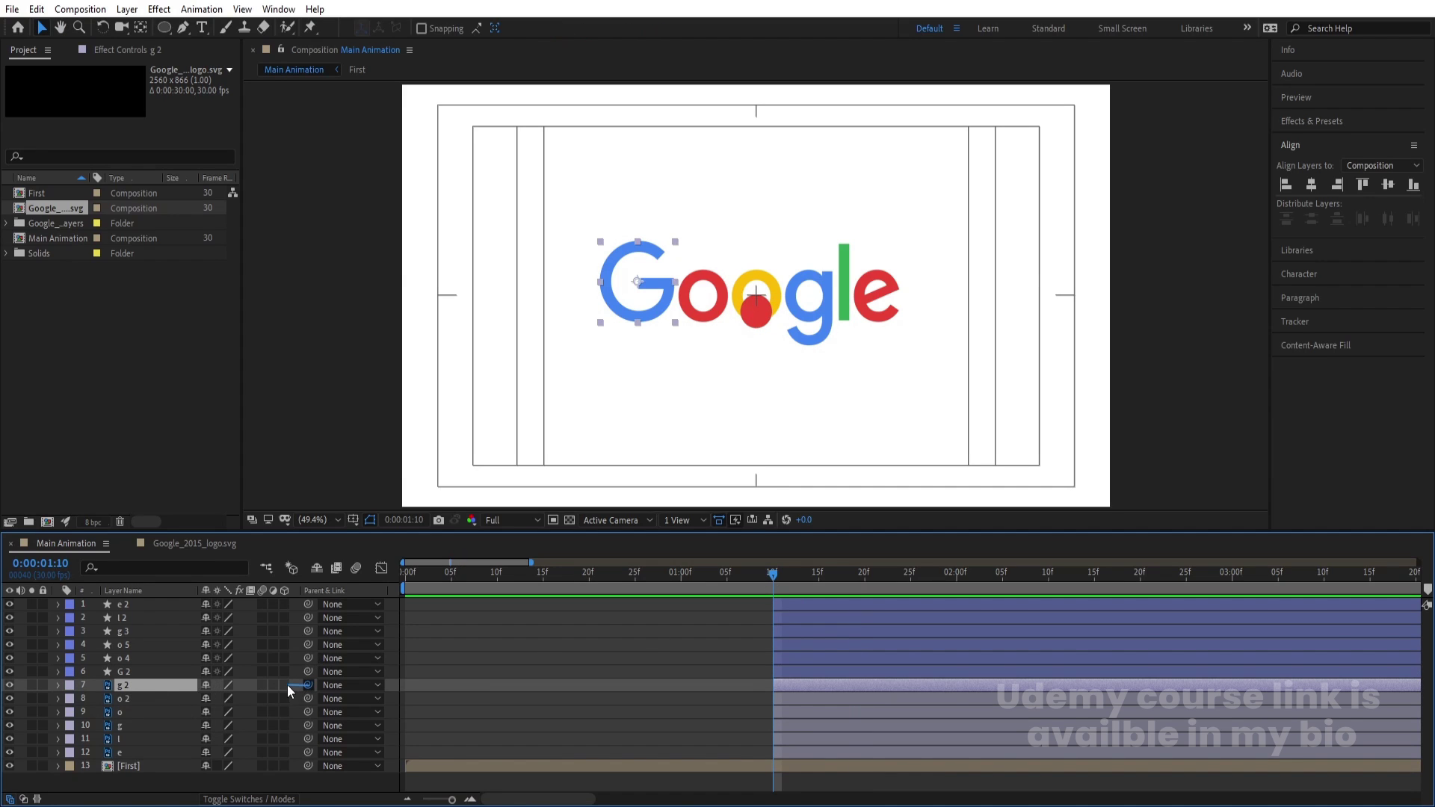
{"action": "left_click", "coordinate": [134, 671]}
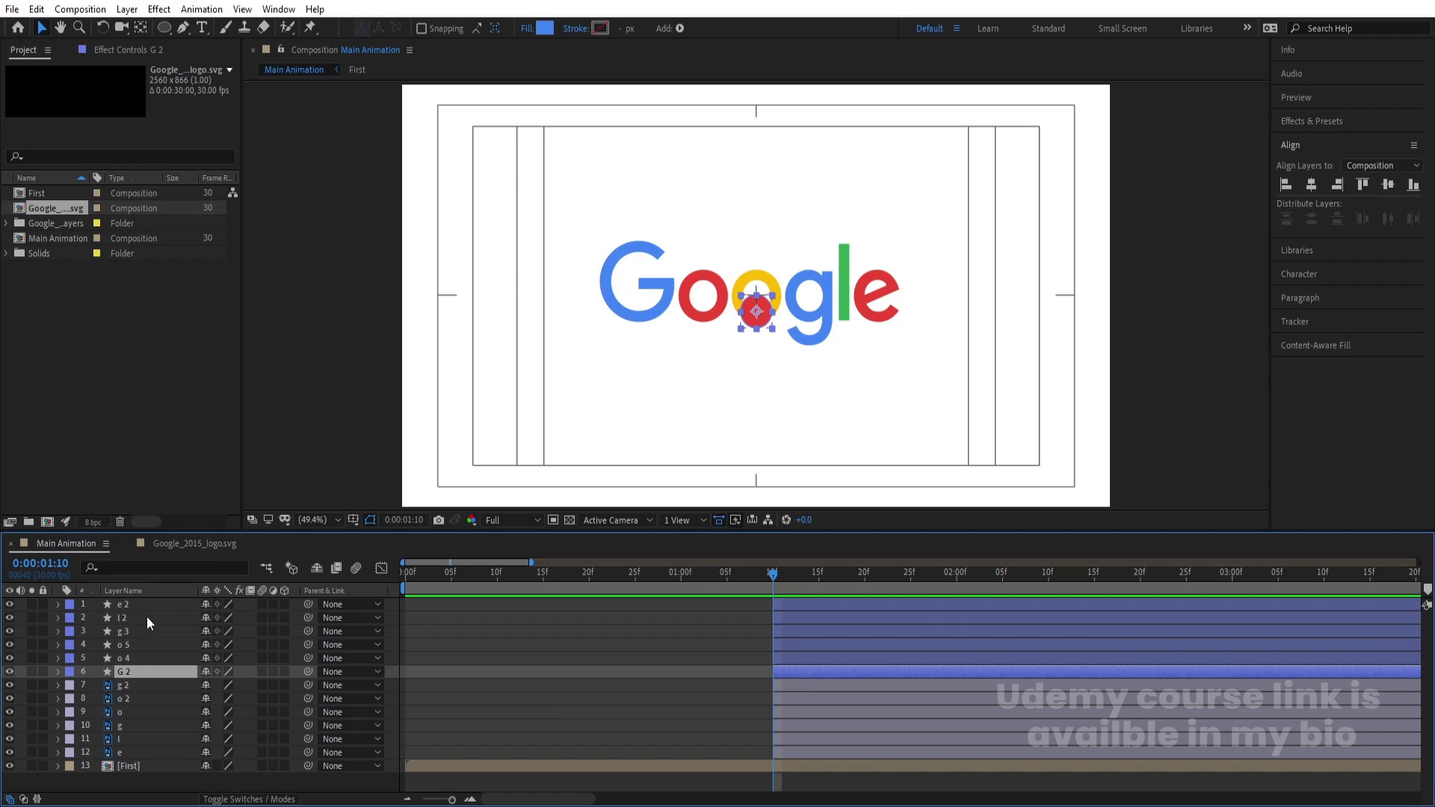
{"action": "left_click", "coordinate": [134, 684]}
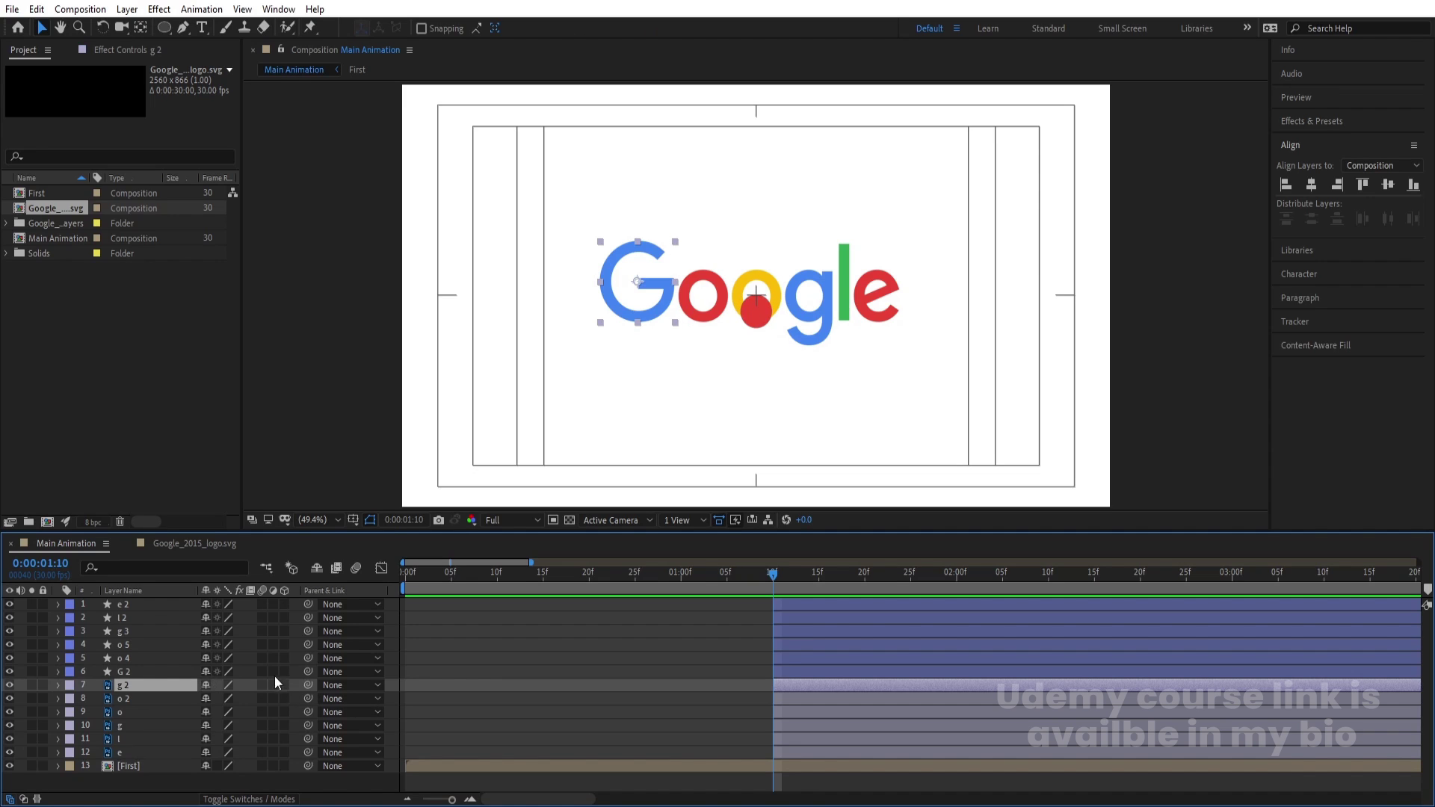
Separate Position into X and Y on the six circle layers, e 2 through G 2, and keyframe both at 0:00:01:10
{"action": "left_click", "coordinate": [136, 671]}
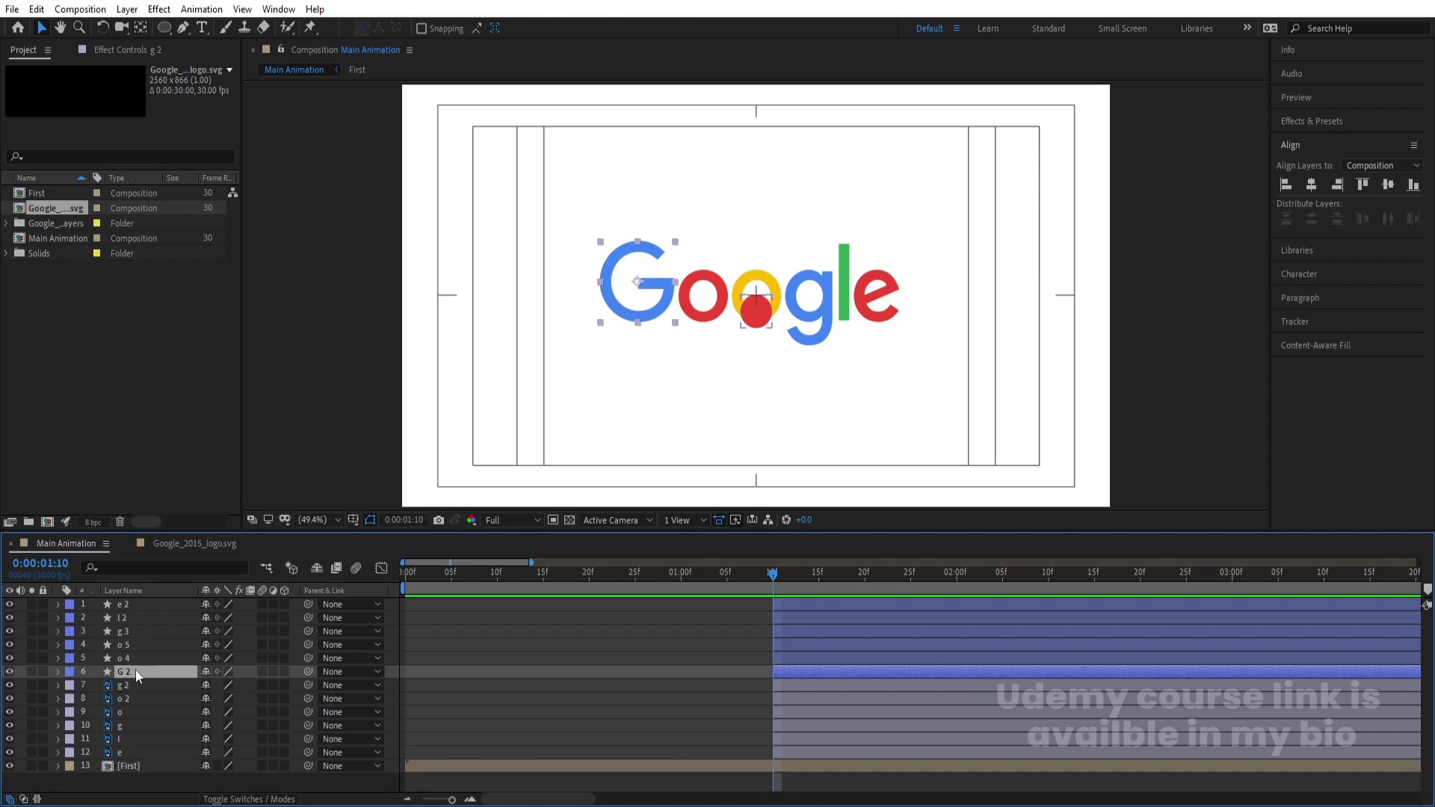
{"action": "left_click", "coordinate": [132, 604], "text": "shift"}
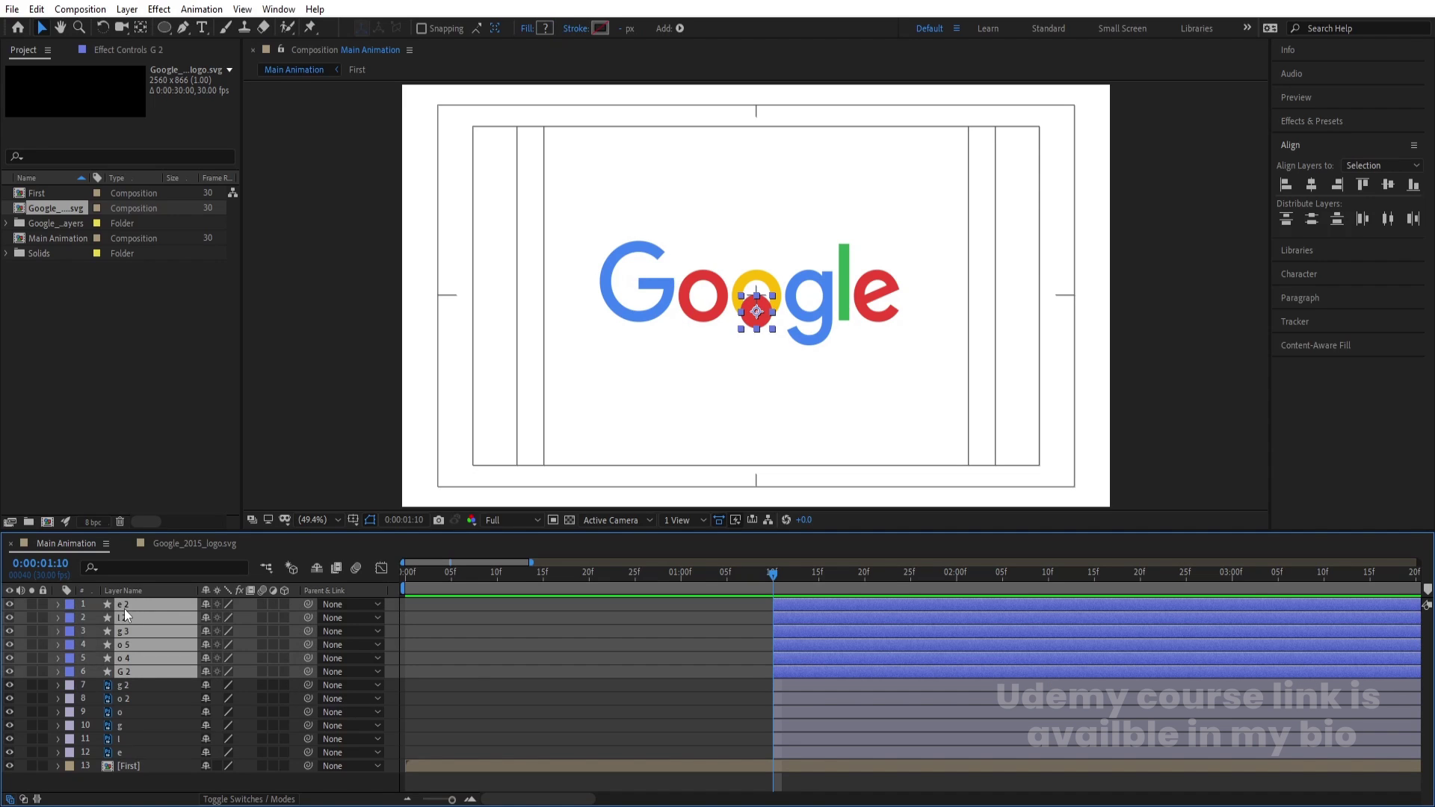
{"action": "key", "text": "p"}
{"action": "left_click", "coordinate": [142, 750]}
{"action": "left_click", "coordinate": [124, 725], "text": "shift"}
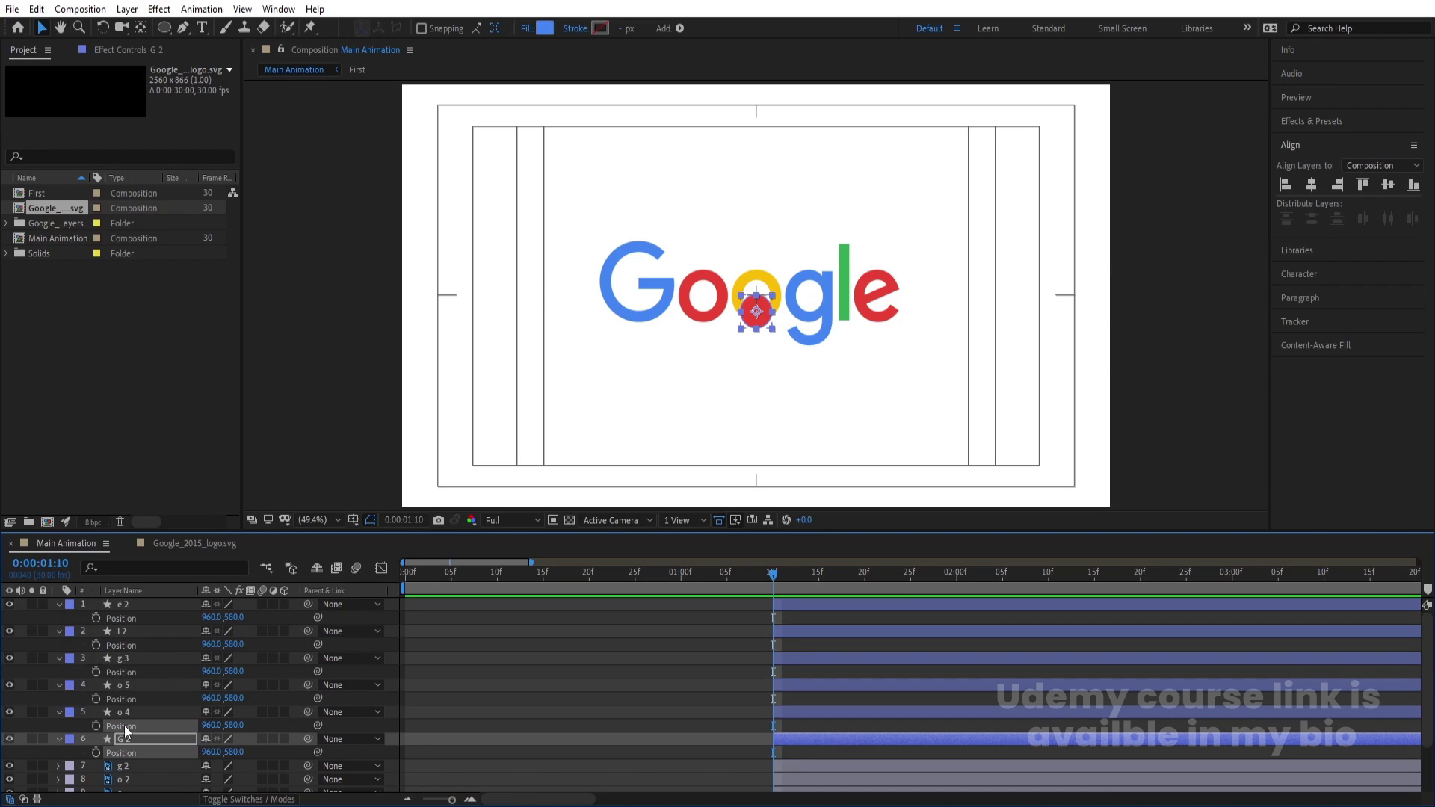
{"action": "left_click", "coordinate": [122, 701], "text": "shift"}
{"action": "left_click", "coordinate": [125, 671], "text": "shift"}
{"action": "left_click", "coordinate": [127, 644], "text": "shift"}
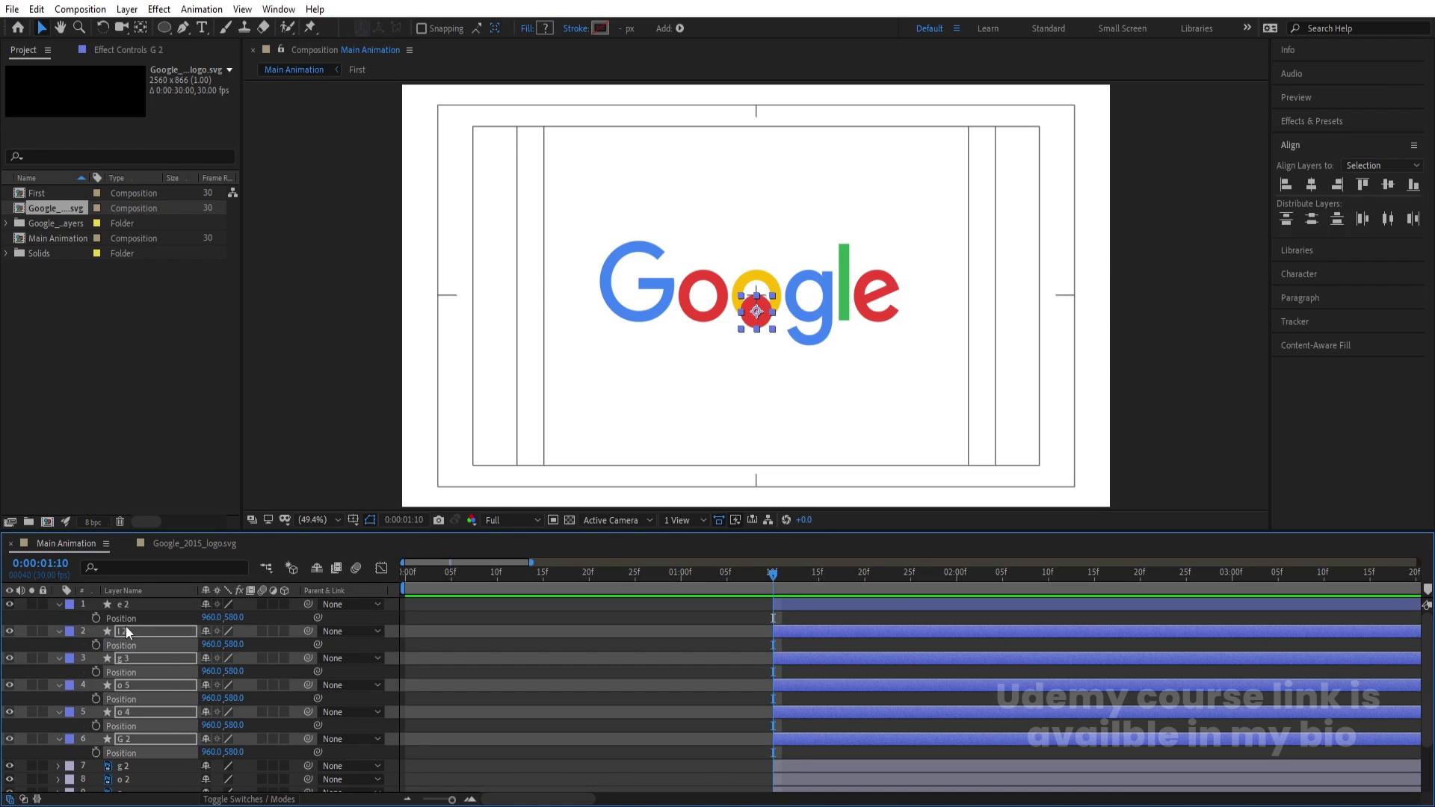
{"action": "left_click", "coordinate": [126, 619], "text": "shift"}
{"action": "right_click", "coordinate": [126, 619]}
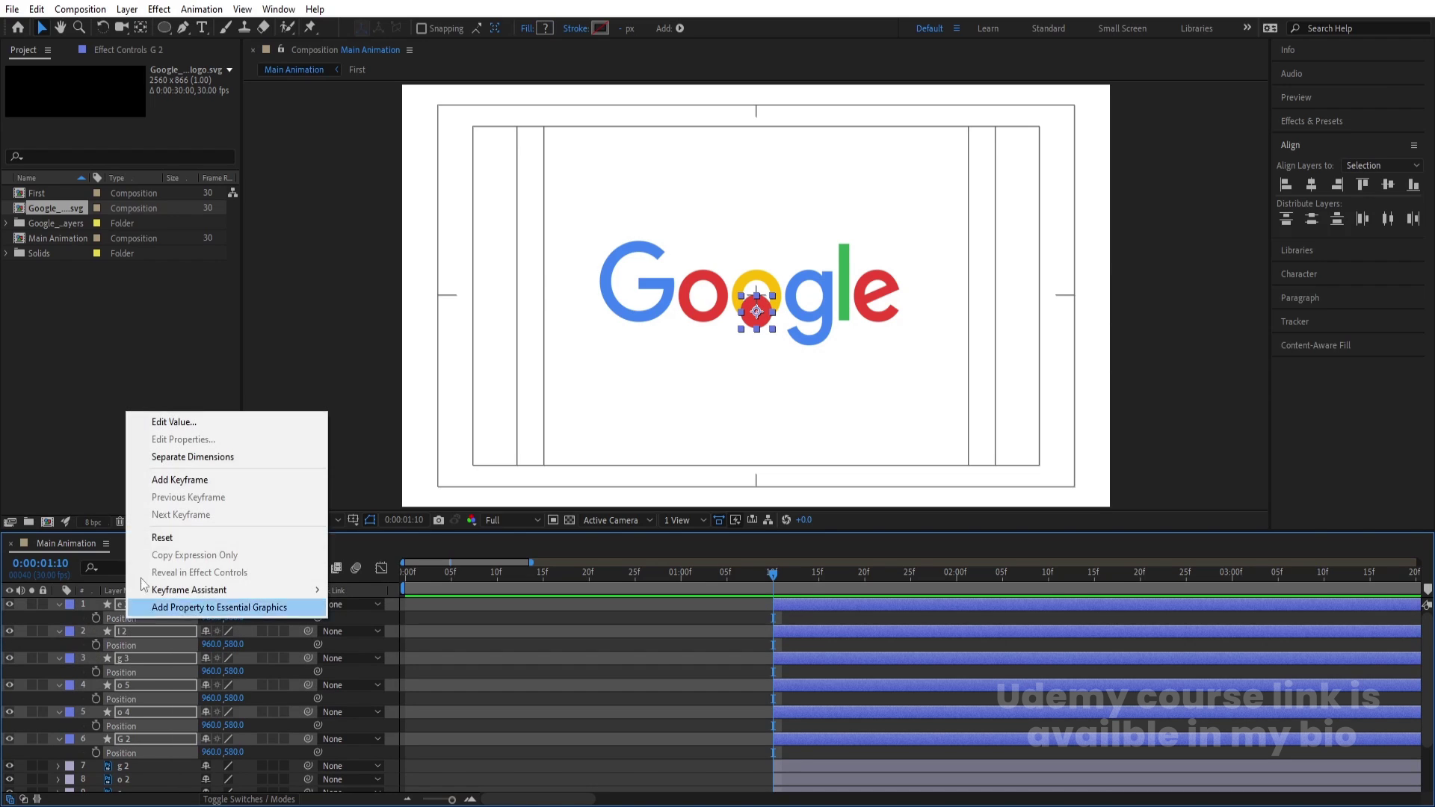
{"action": "left_click", "coordinate": [176, 463]}
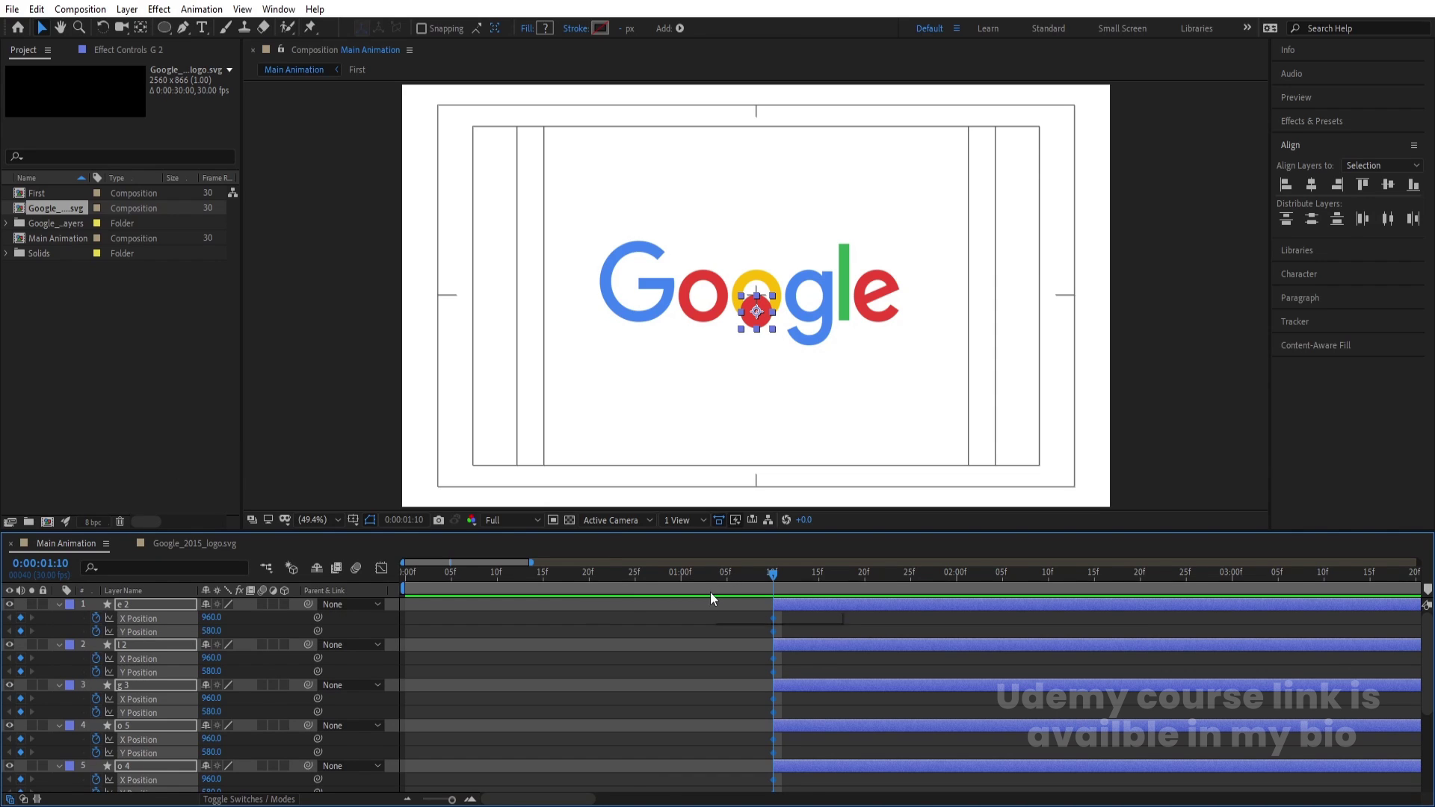
Add X and Y Position keyframes to all six circle layers at 0:00:02:16
{"action": "key", "text": "minus"}
{"action": "key", "text": "minus"}
{"action": "key", "text": "space"}
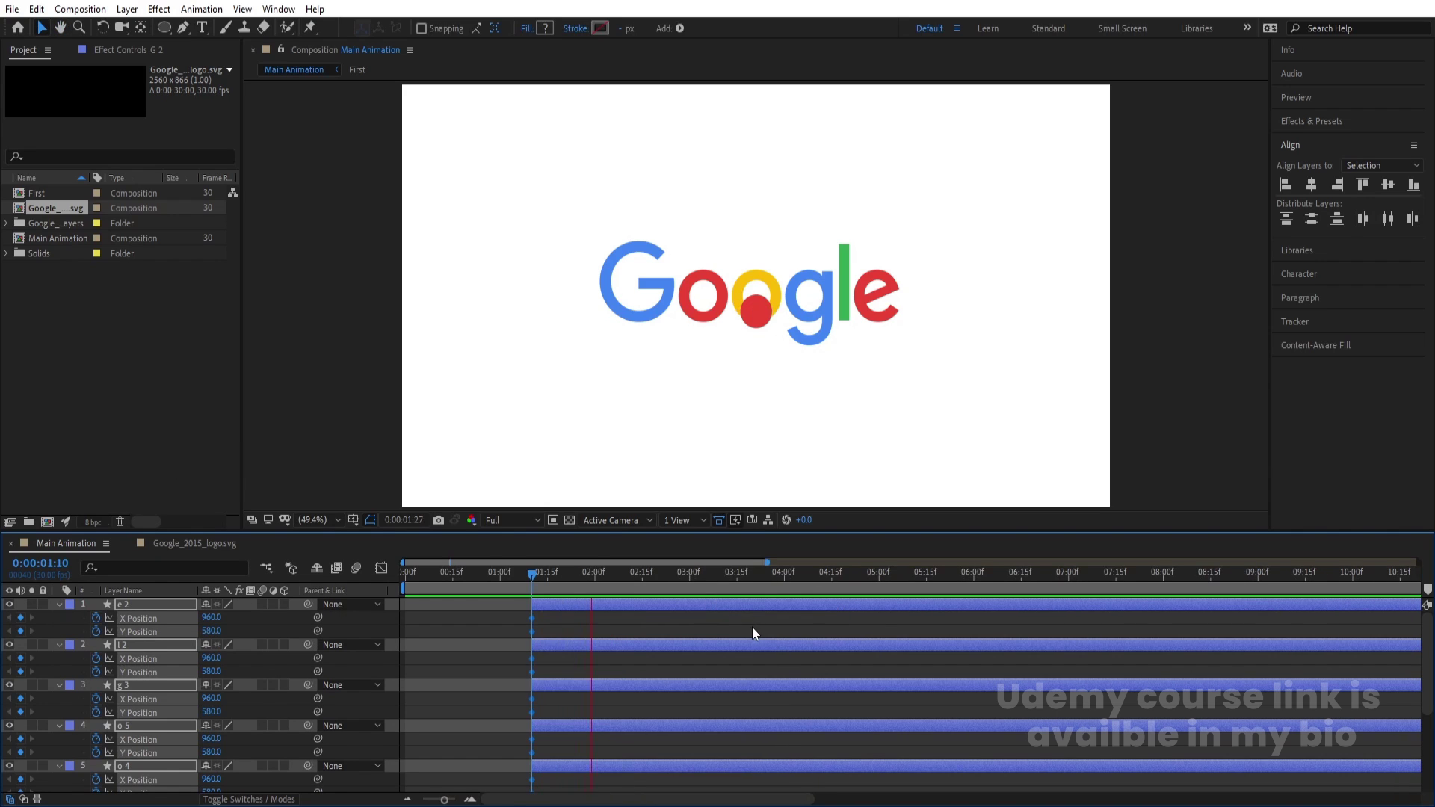
{"action": "key", "text": "space"}
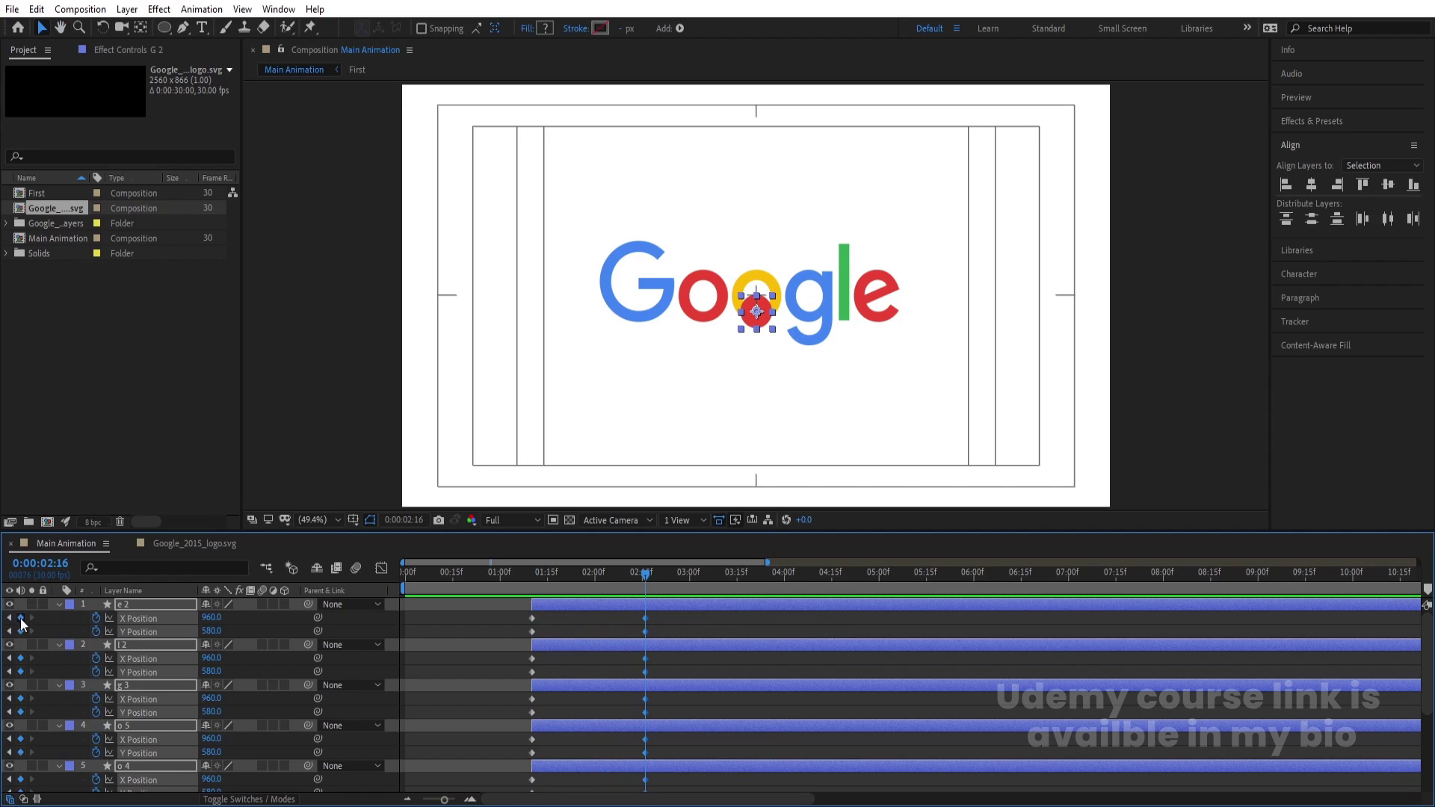
{"action": "left_click", "coordinate": [602, 619]}
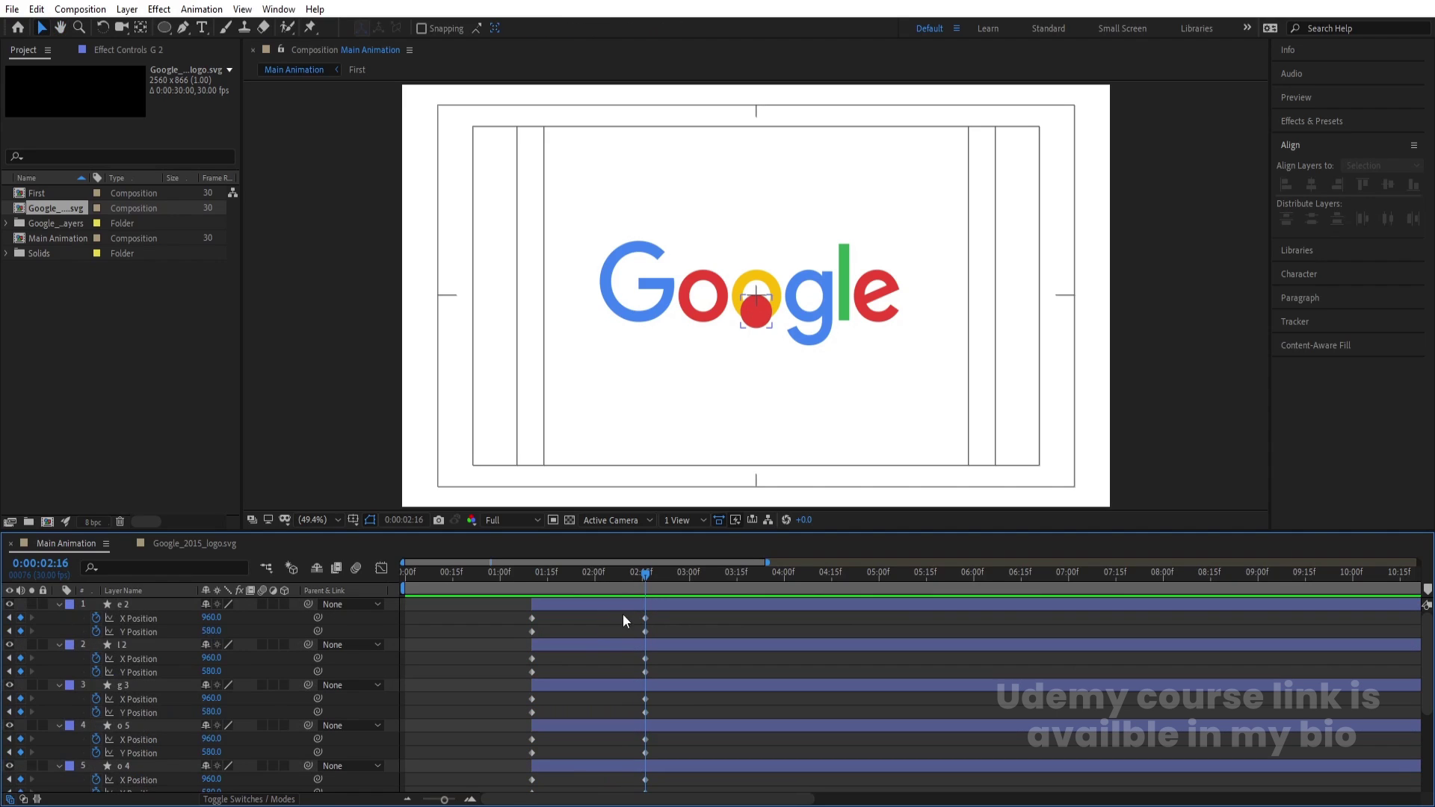
Move the red e 2 circle onto the letter e, at about X 1288, Y 540.5
{"action": "left_click", "coordinate": [638, 607]}
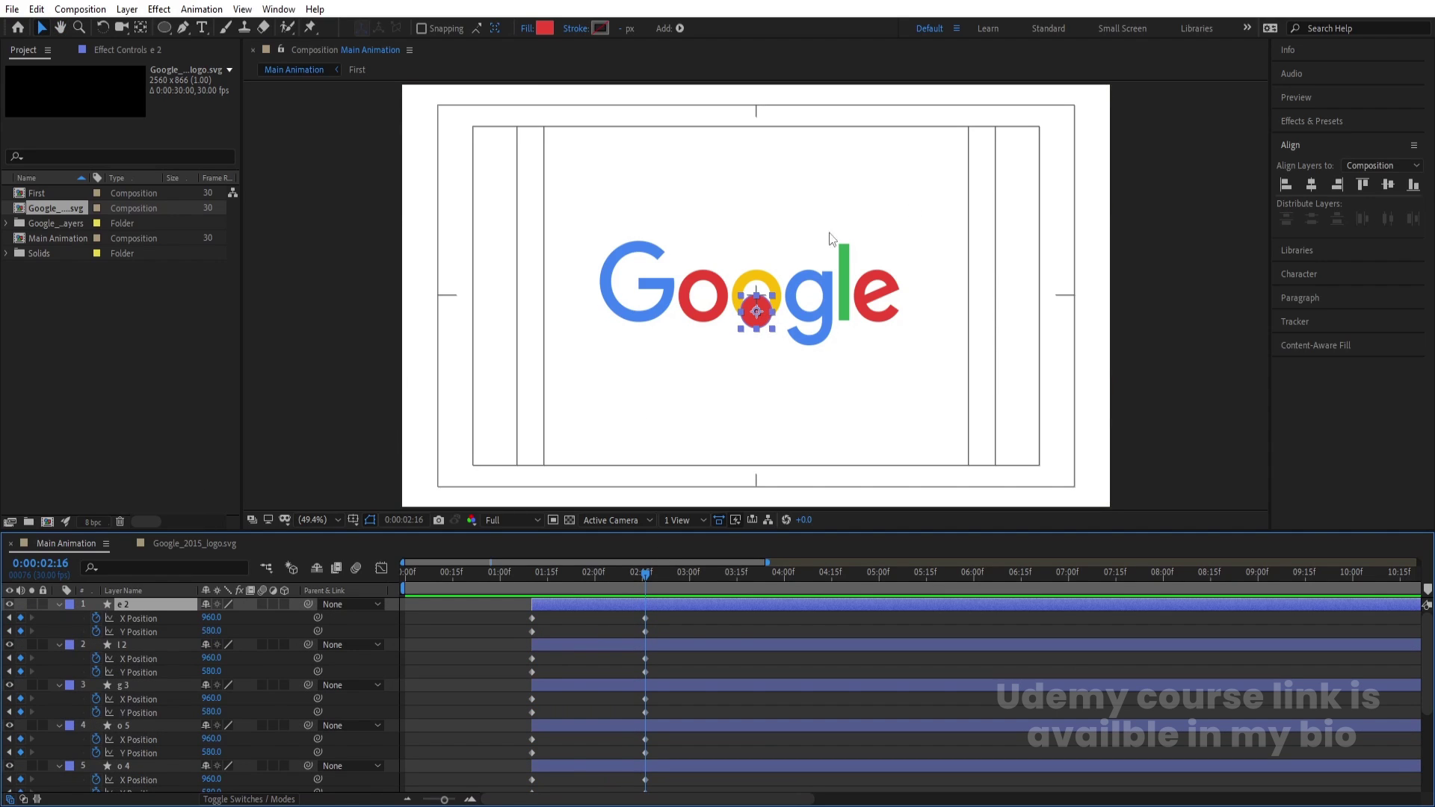
{"action": "left_click_drag", "start_coordinate": [761, 319], "coordinate": [887, 305]}
{"action": "key", "text": "slash"}
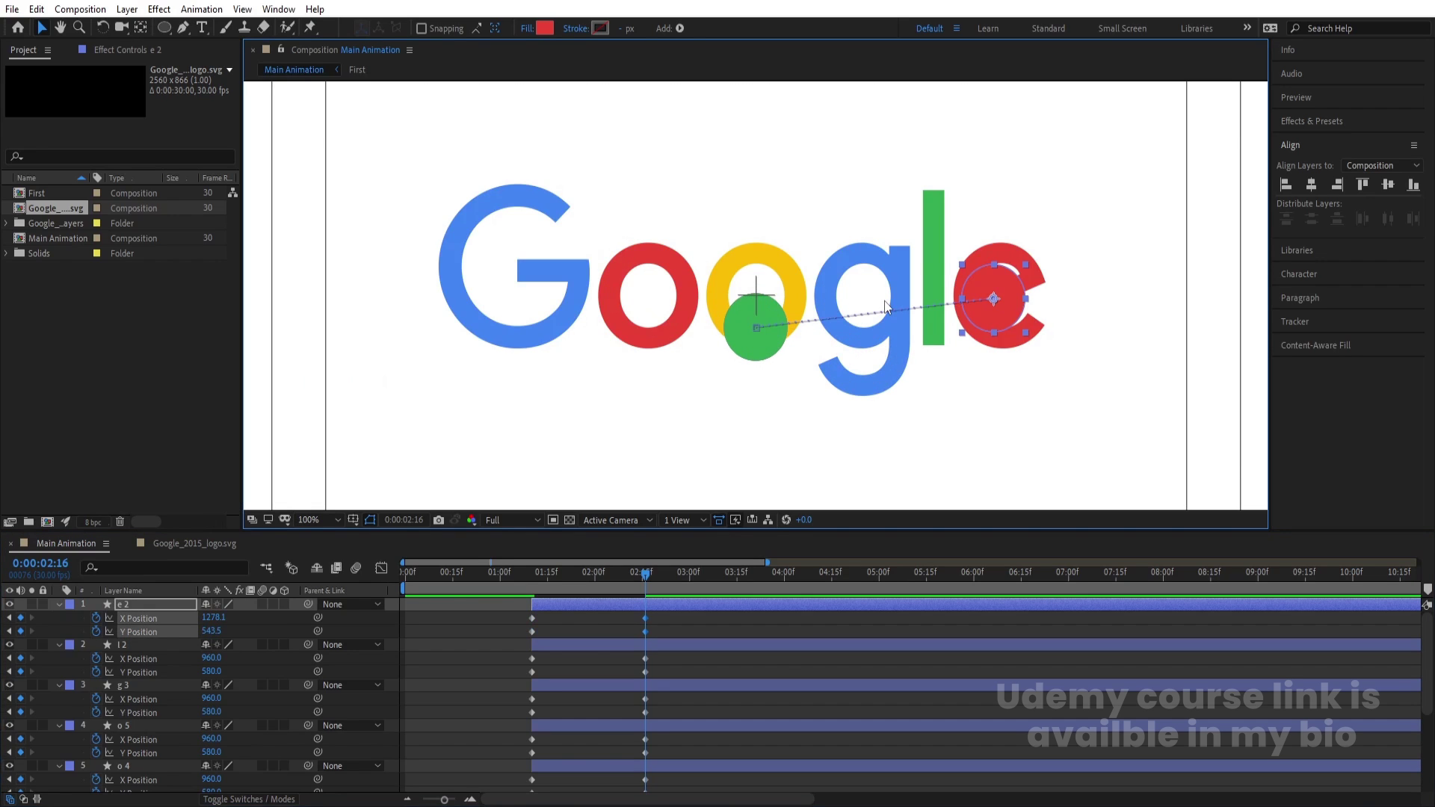
{"action": "left_click_drag", "start_coordinate": [981, 312], "coordinate": [988, 311]}
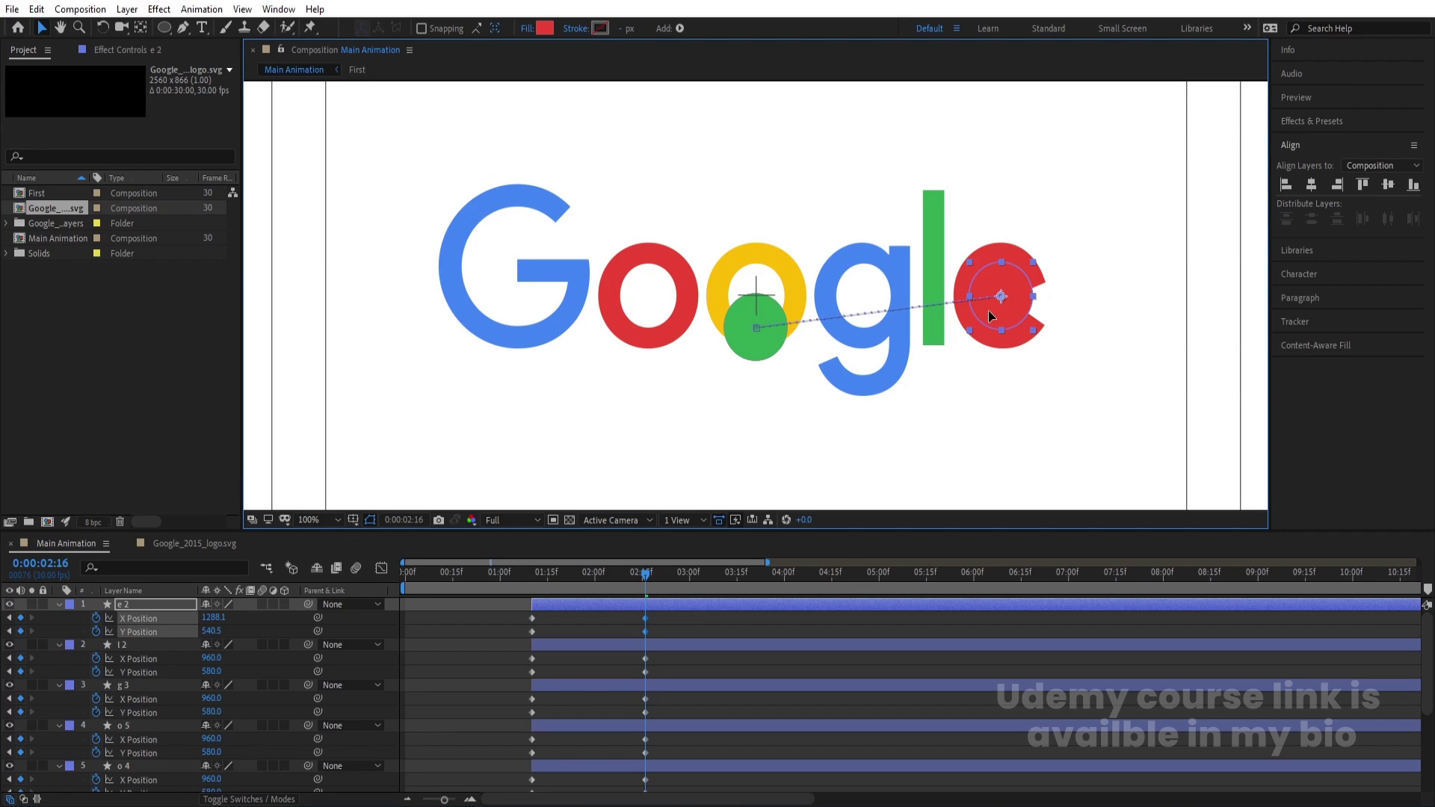
Move the green l 2 circle onto the letter l at X 1200, Y 507, and the blue g 3 circle into the bowl of the g
{"action": "left_click", "coordinate": [635, 646]}
{"action": "left_click_drag", "start_coordinate": [772, 351], "coordinate": [949, 293]}
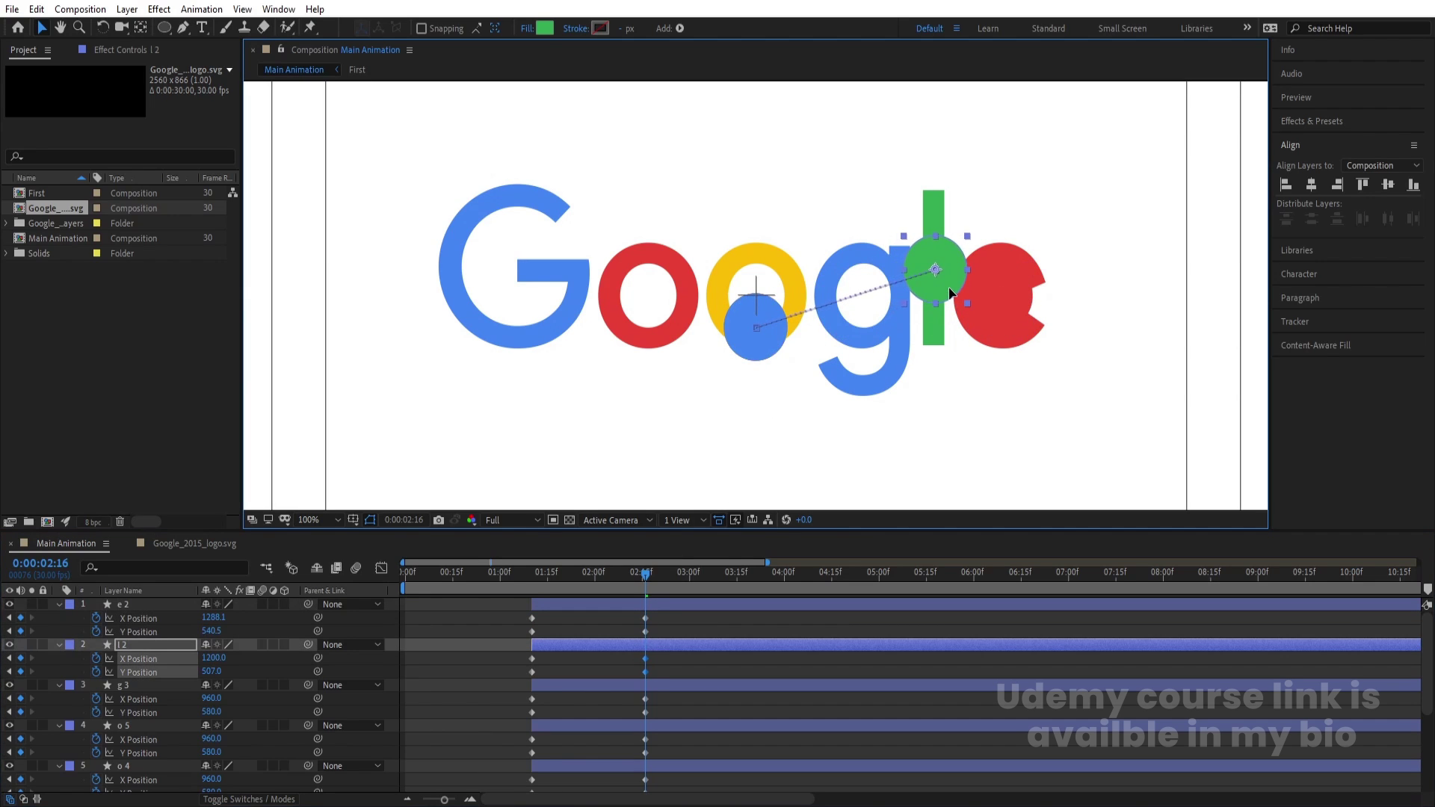
{"action": "left_click", "coordinate": [650, 684]}
{"action": "left_click_drag", "start_coordinate": [755, 344], "coordinate": [863, 312]}
Position the yellow o 5 circle at X 960, Y 541 and the red o 4 circle at X 815, Y 541 inside their letters
{"action": "left_click", "coordinate": [770, 350]}
{"action": "left_click_drag", "start_coordinate": [773, 350], "coordinate": [643, 320]}
{"action": "left_click", "coordinate": [626, 762]}
Move the blue G 2 circle into the centre of the capital G, at X 639, Y 507
{"action": "scroll", "coordinate": [680, 666], "scroll_direction": "down", "scroll_amount": 3}
{"action": "left_click", "coordinate": [655, 683]}
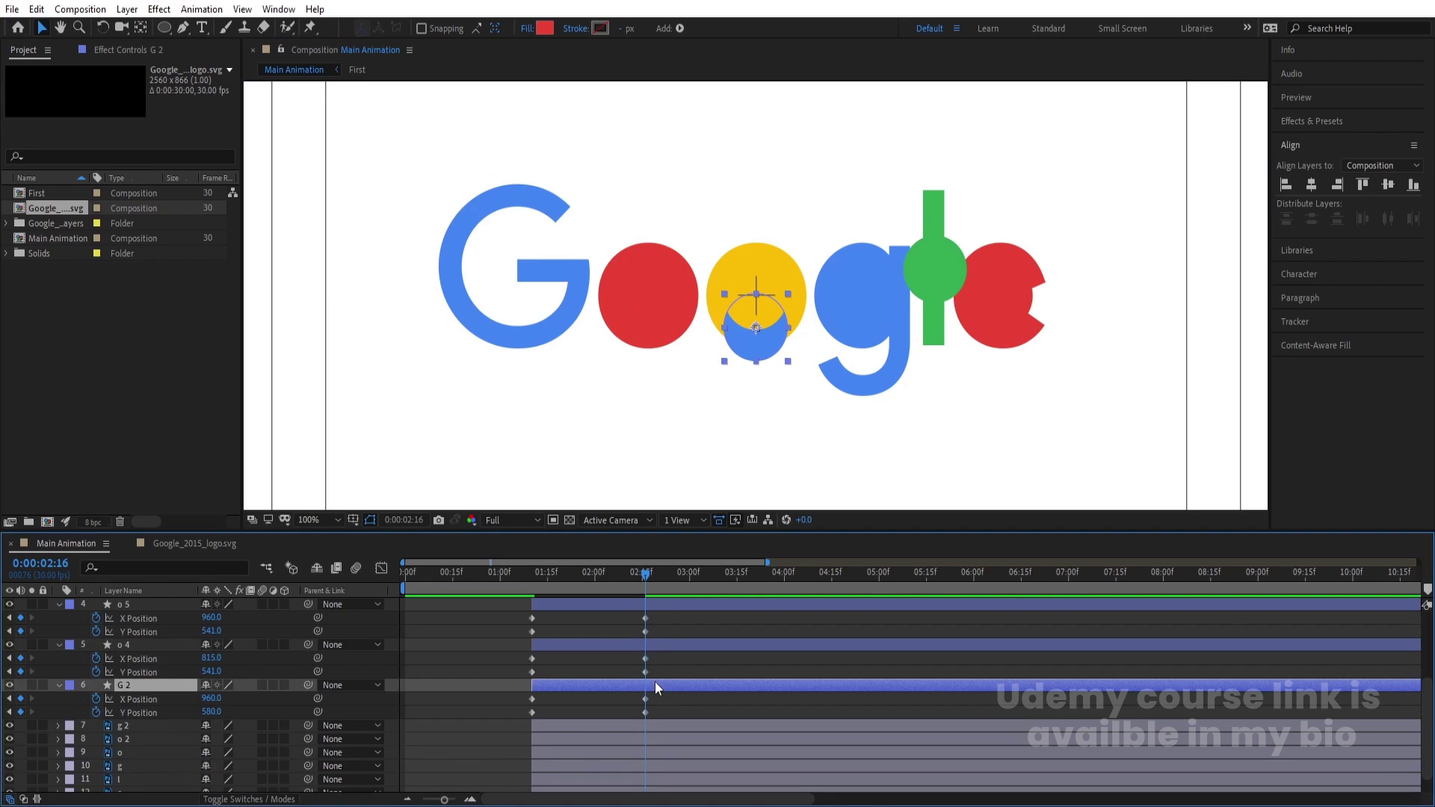
{"action": "left_click_drag", "start_coordinate": [740, 341], "coordinate": [500, 287]}
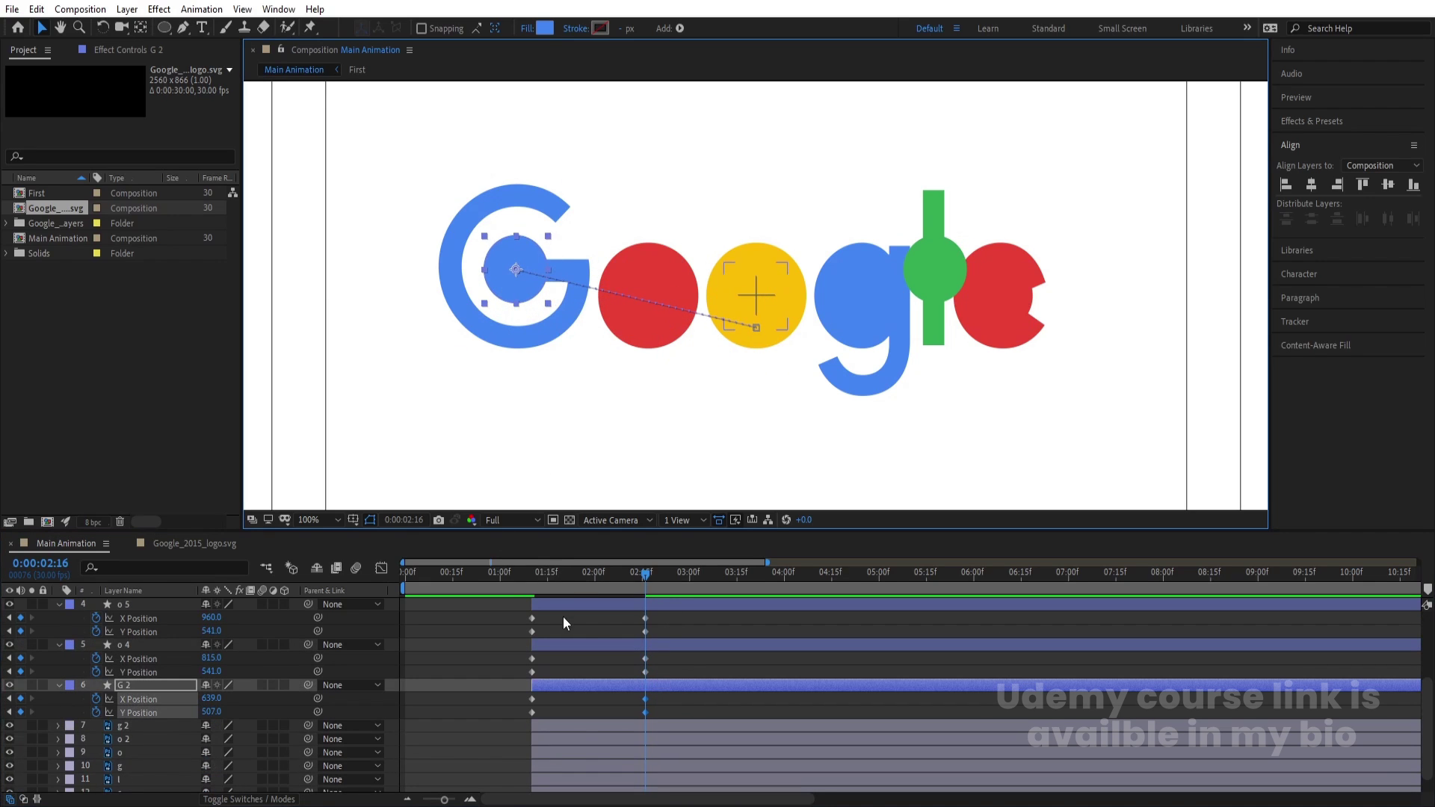
At 0:00:01:28, raise all six circle layers above the logo by reducing their Y Position to about 285
{"action": "left_click_drag", "start_coordinate": [596, 572], "coordinate": [589, 568]}
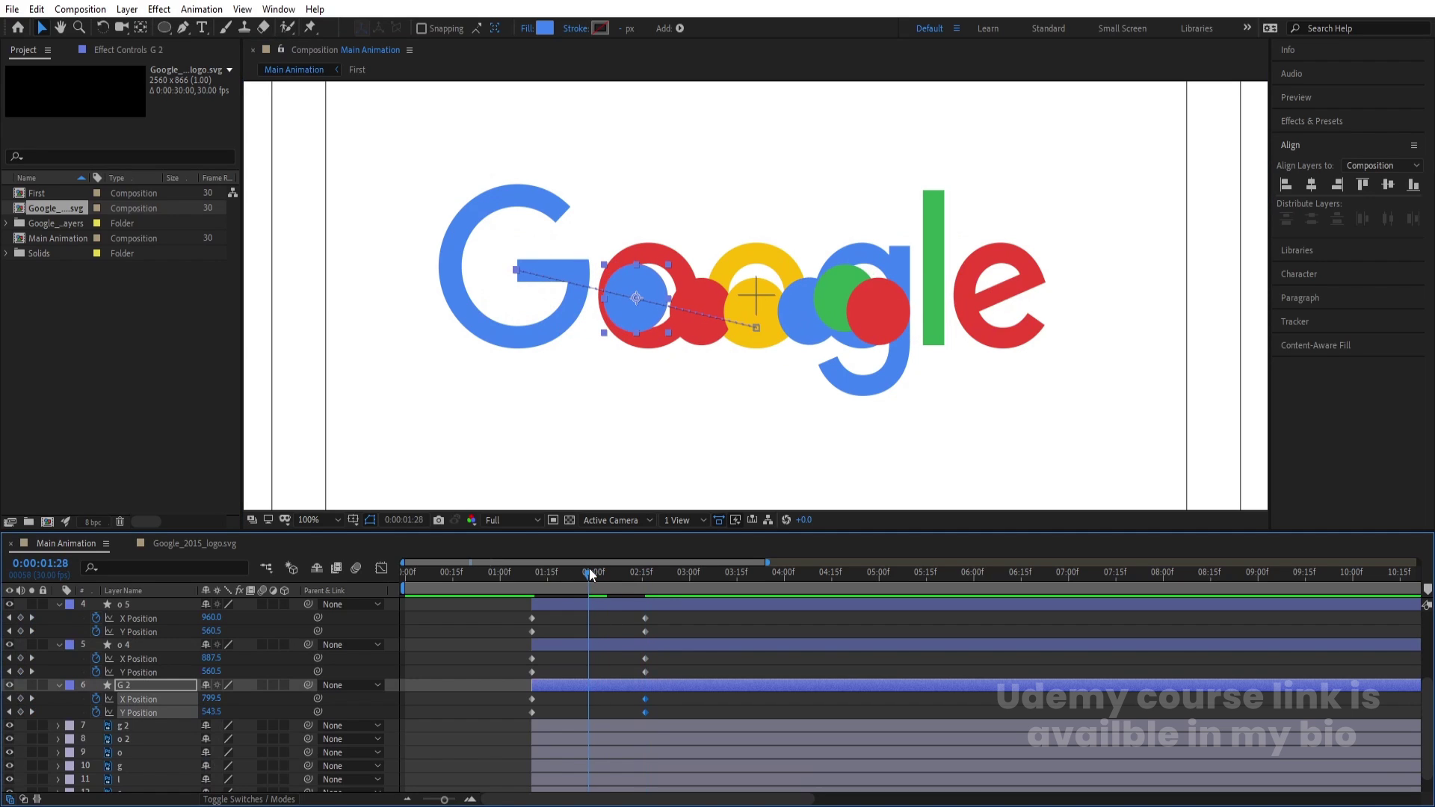
{"action": "scroll", "coordinate": [604, 649], "scroll_direction": "up", "scroll_amount": 3}
{"action": "key", "text": "ctrl+a"}
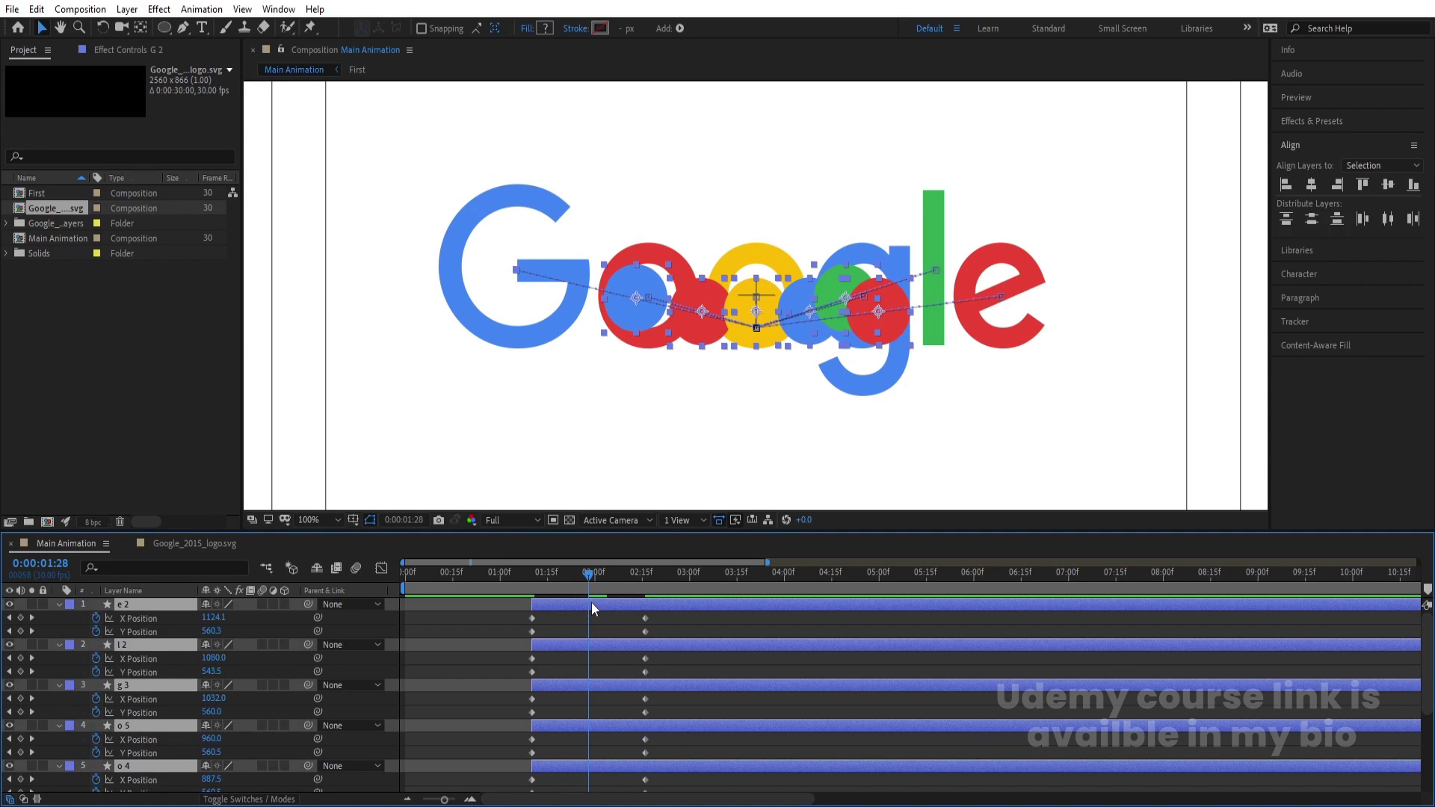
{"action": "scroll", "coordinate": [676, 442], "scroll_direction": "down", "scroll_amount": 2}
{"action": "scroll", "coordinate": [676, 443], "scroll_direction": "down", "scroll_amount": 2}
{"action": "left_click_drag", "start_coordinate": [211, 630], "coordinate": [108, 598]}
{"action": "left_click_drag", "start_coordinate": [210, 631], "coordinate": [90, 613]}
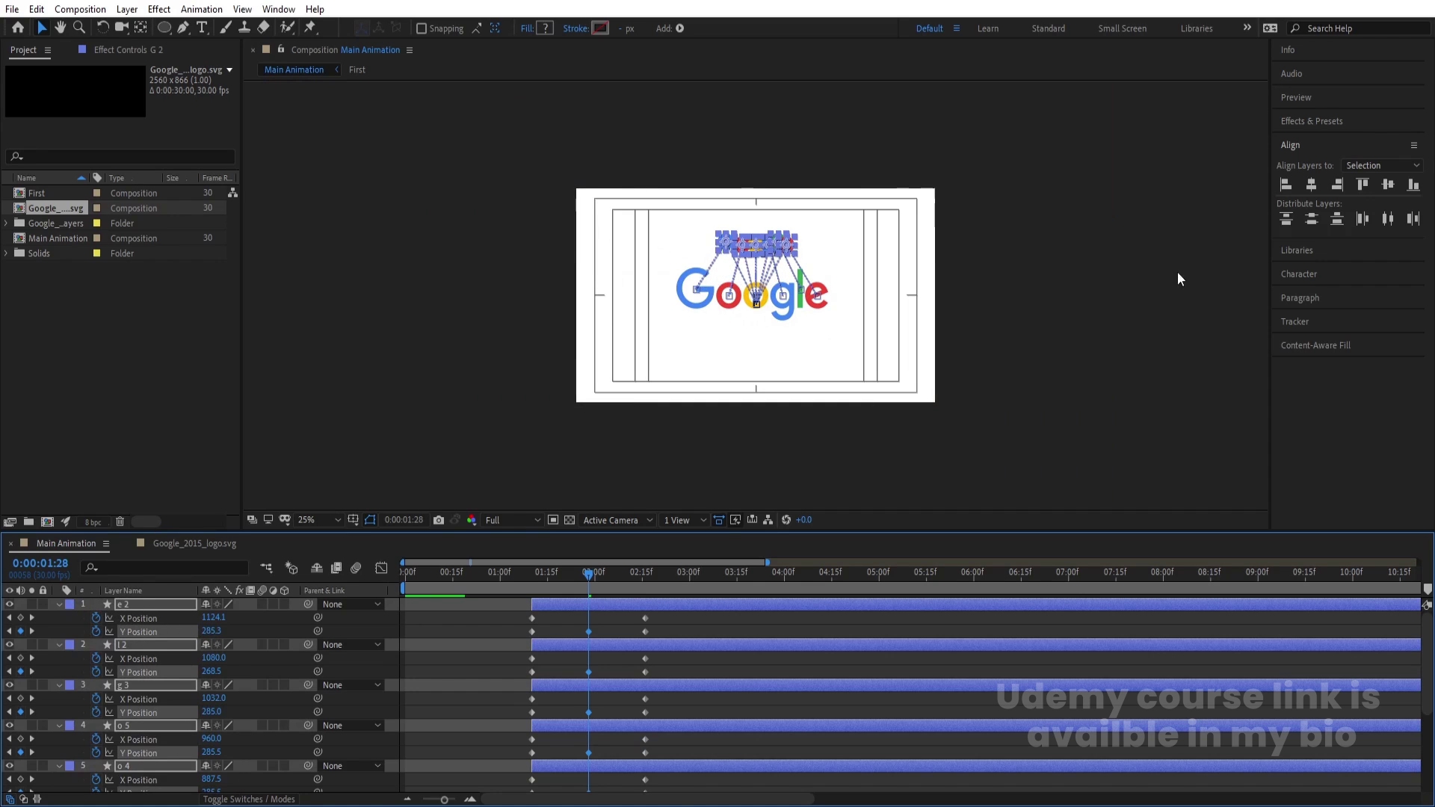
Move the six circles further up together to about Y 247, keeping their relative vertical offsets
{"action": "left_click", "coordinate": [1388, 186]}
{"action": "key", "text": "ctrl+z"}
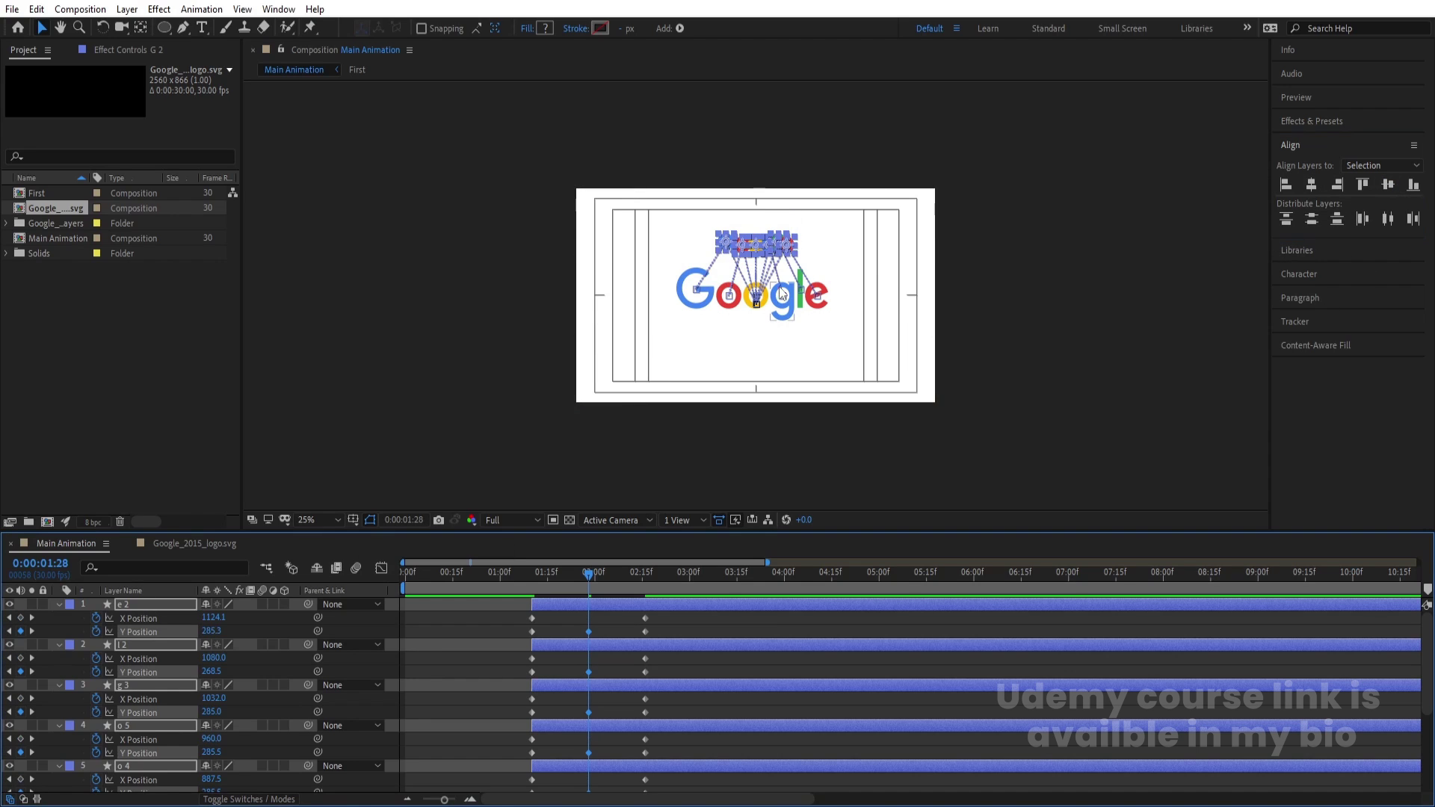
{"action": "scroll", "coordinate": [716, 333], "scroll_direction": "up", "scroll_amount": 3}
{"action": "left_click_drag", "start_coordinate": [796, 216], "coordinate": [809, 373]}
{"action": "key", "text": "v"}
{"action": "left_click_drag", "start_coordinate": [784, 272], "coordinate": [780, 244]}
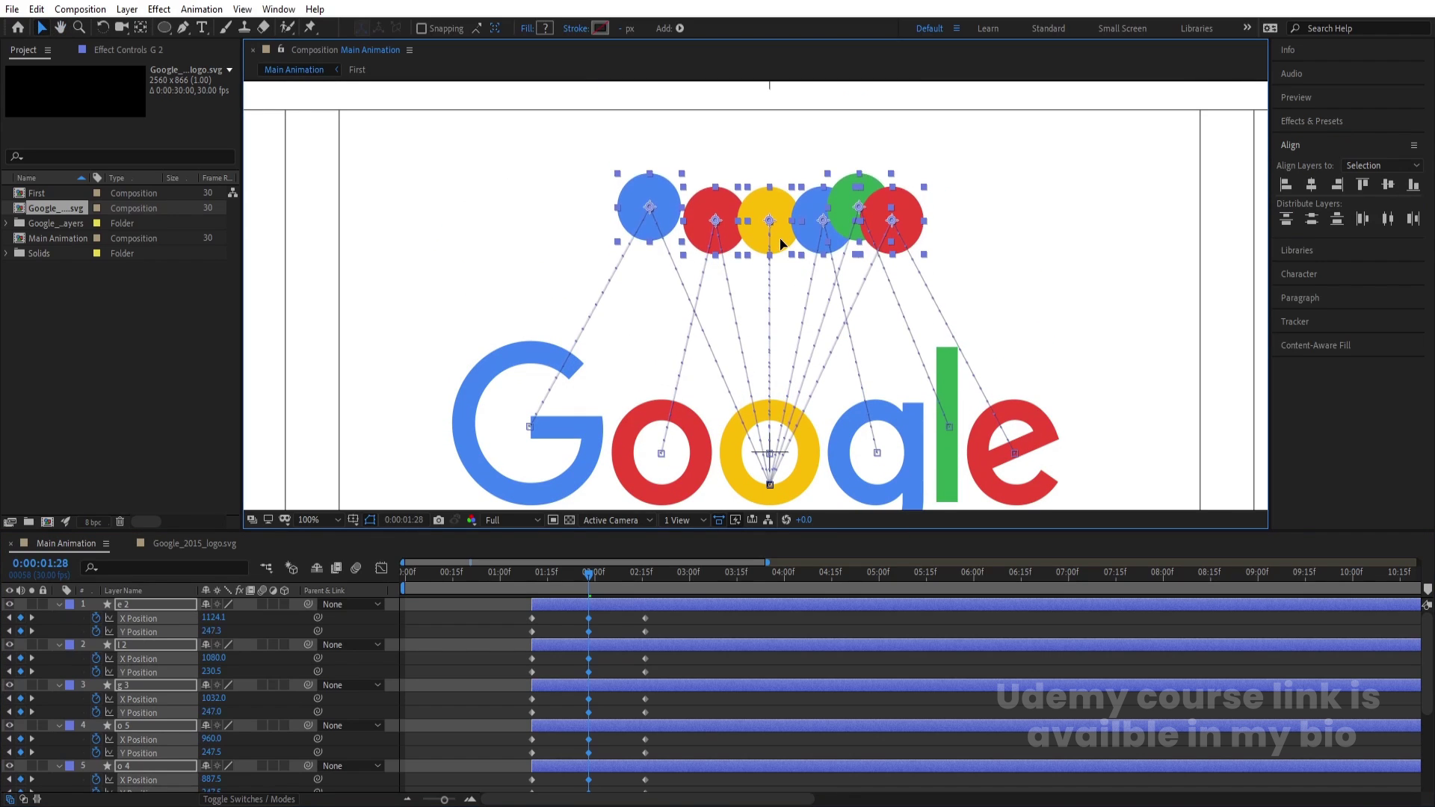
Delete the X Position keyframes at 0:00:01:28 from all six circle layers and play back the jump
{"action": "left_click", "coordinate": [590, 619]}
{"action": "left_click", "coordinate": [589, 618]}
{"action": "key", "text": "Delete"}
{"action": "left_click", "coordinate": [589, 659]}
{"action": "key", "text": "Delete"}
{"action": "left_click", "coordinate": [590, 699]}
{"action": "key", "text": "Delete"}
{"action": "left_click", "coordinate": [591, 740]}
{"action": "key", "text": "Delete"}
{"action": "scroll", "coordinate": [590, 740], "scroll_direction": "down", "scroll_amount": 2}
{"action": "left_click", "coordinate": [589, 739]}
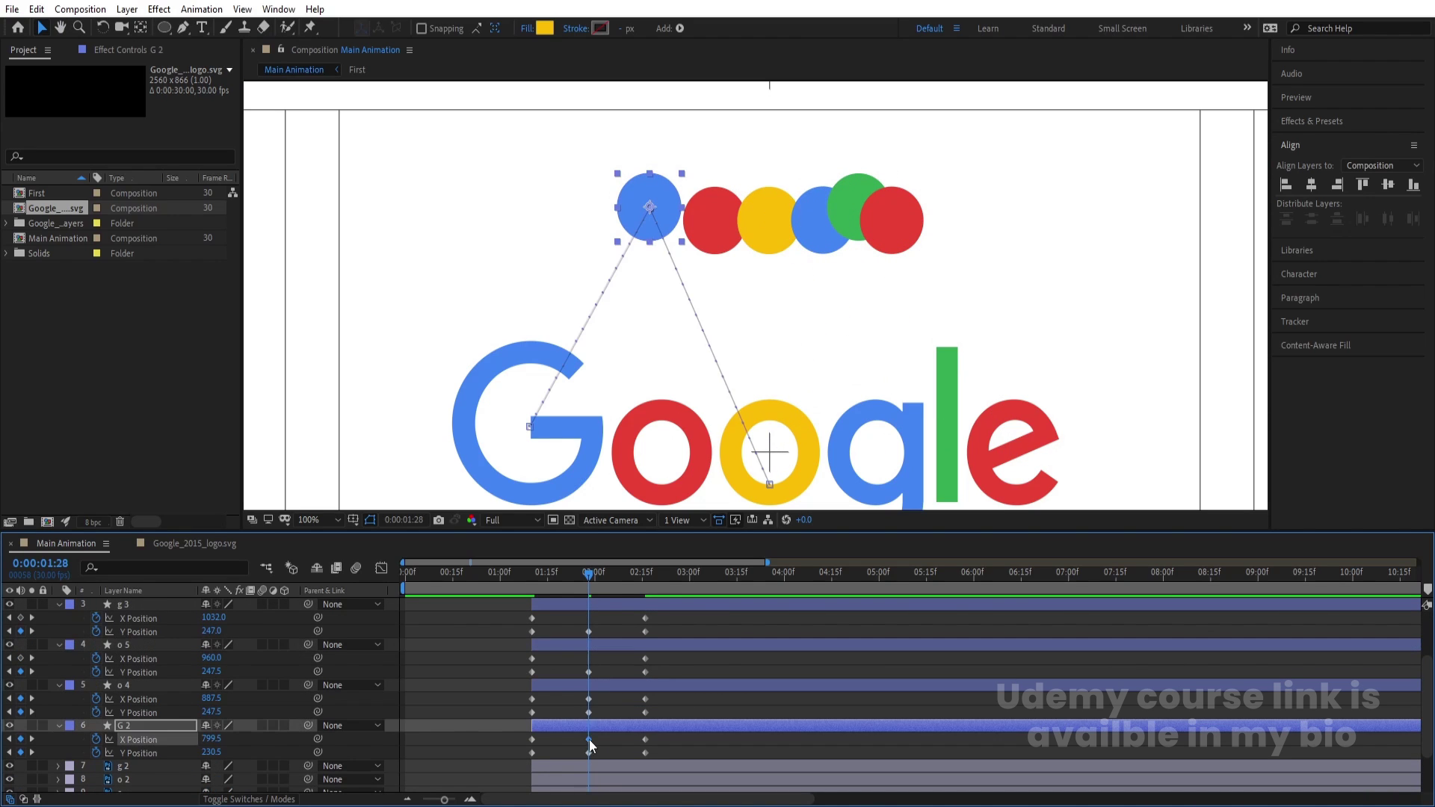
{"action": "left_click", "coordinate": [597, 701]}
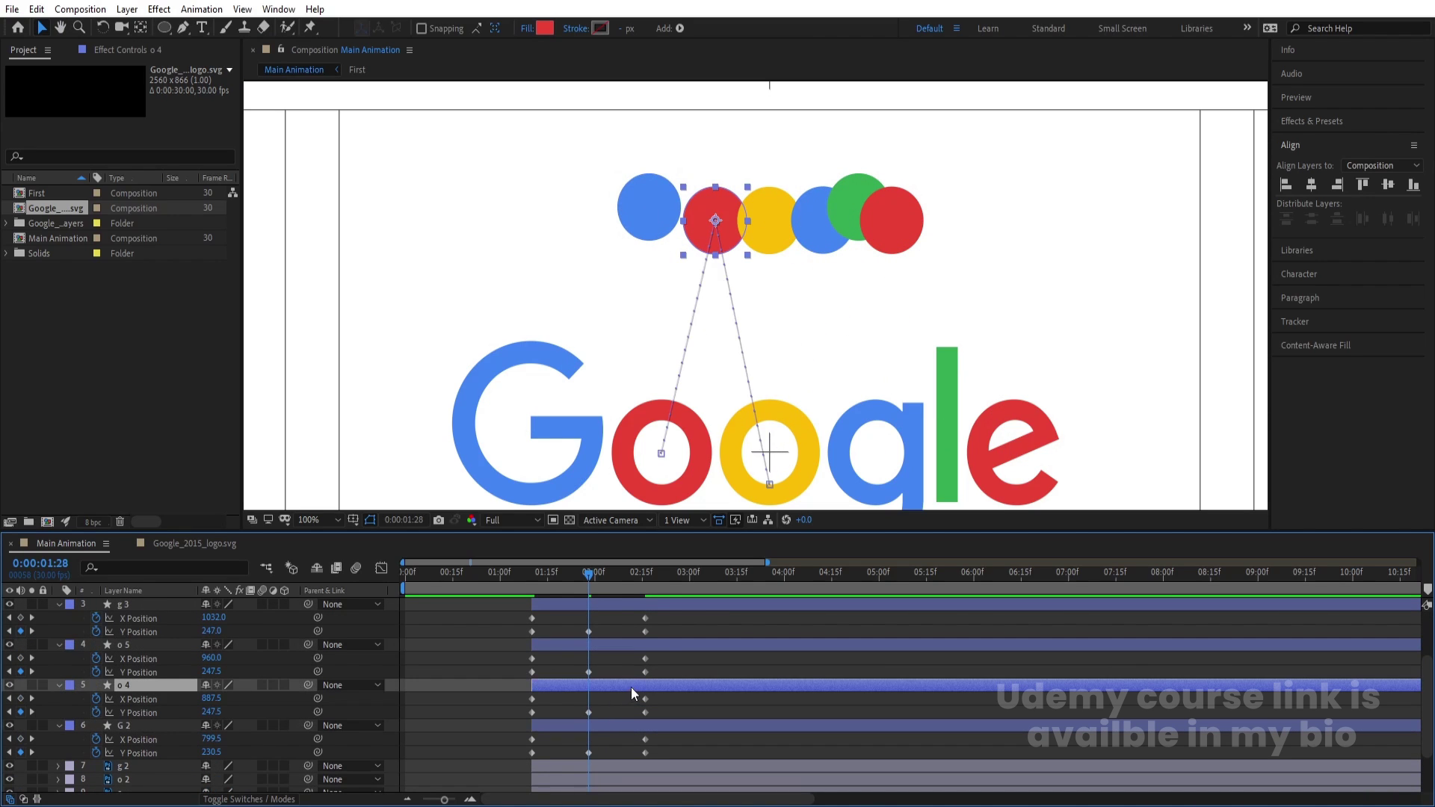
{"action": "left_click_drag", "start_coordinate": [635, 589], "coordinate": [536, 589]}
{"action": "key", "text": "space"}
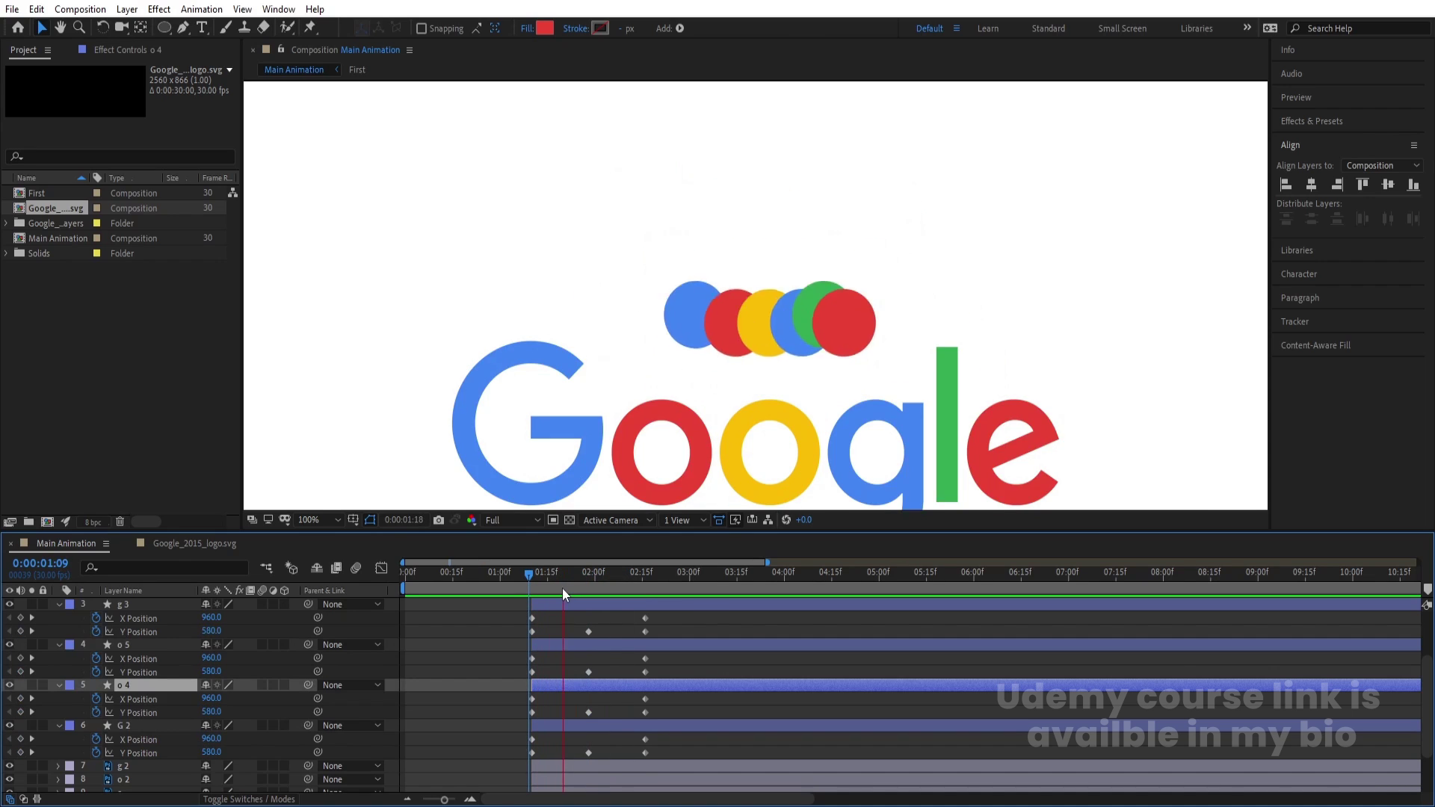
Add Y Position keyframes to all six circles at 0:00:02:27, and raise the circles to about Y 471 at 0:00:02:22 for a smaller bounce
{"action": "left_click", "coordinate": [646, 580]}
{"action": "left_click_drag", "start_coordinate": [648, 578], "coordinate": [679, 580]}
{"action": "left_click", "coordinate": [664, 723]}
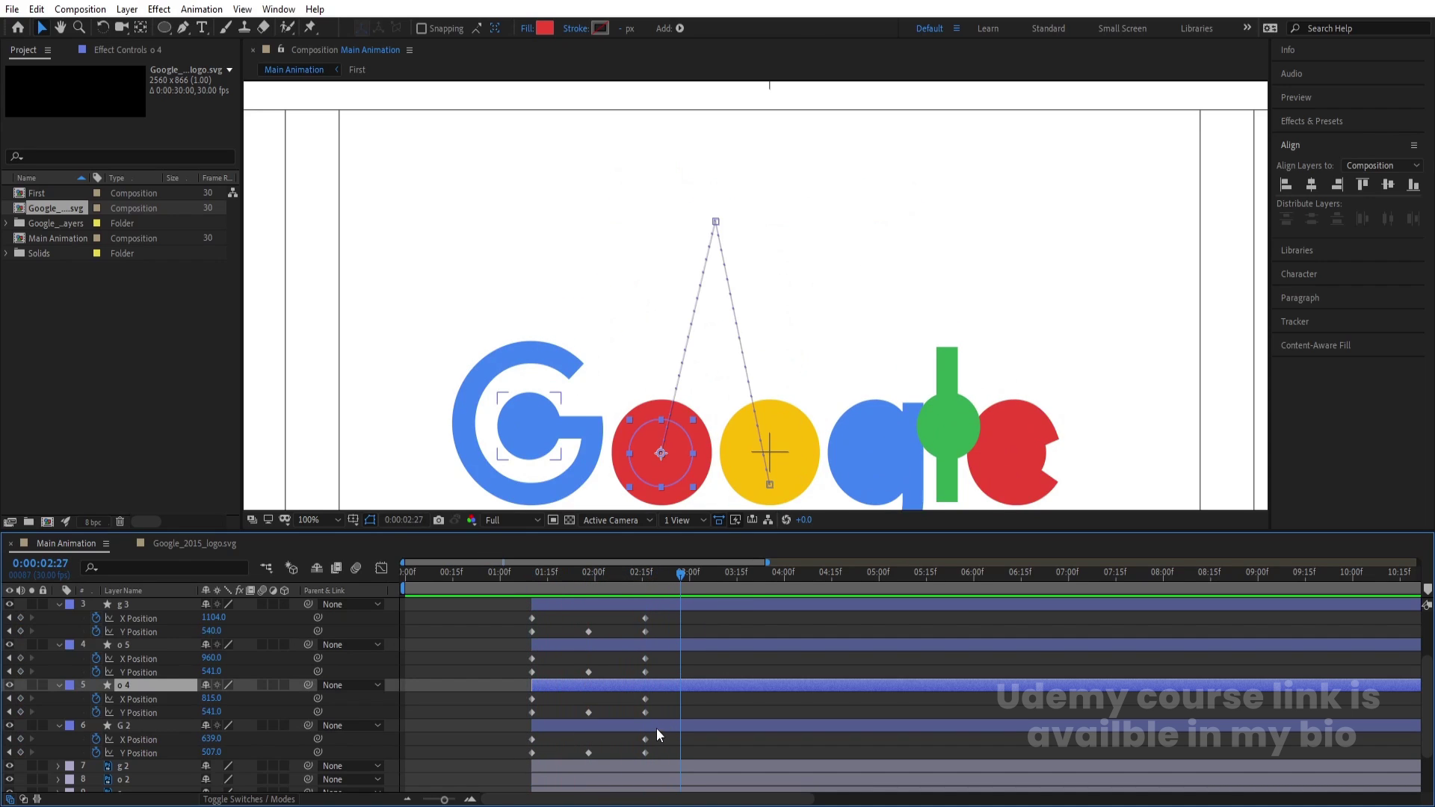
{"action": "scroll", "coordinate": [657, 725], "scroll_direction": "up", "scroll_amount": 2}
{"action": "key", "text": "ctrl+a"}
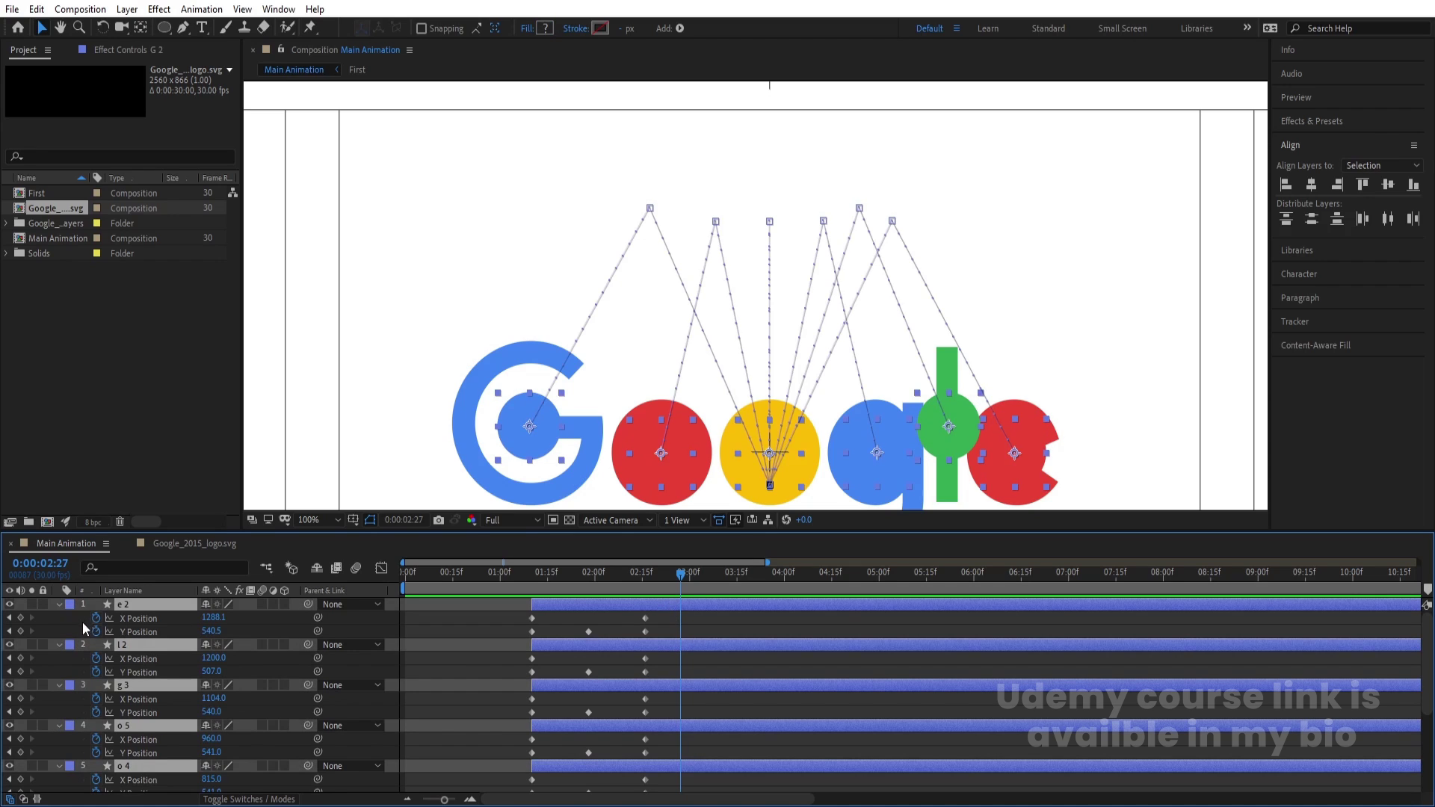
{"action": "left_click", "coordinate": [20, 631]}
{"action": "left_click_drag", "start_coordinate": [671, 580], "coordinate": [665, 580]}
{"action": "left_click_drag", "start_coordinate": [212, 632], "coordinate": [162, 630]}
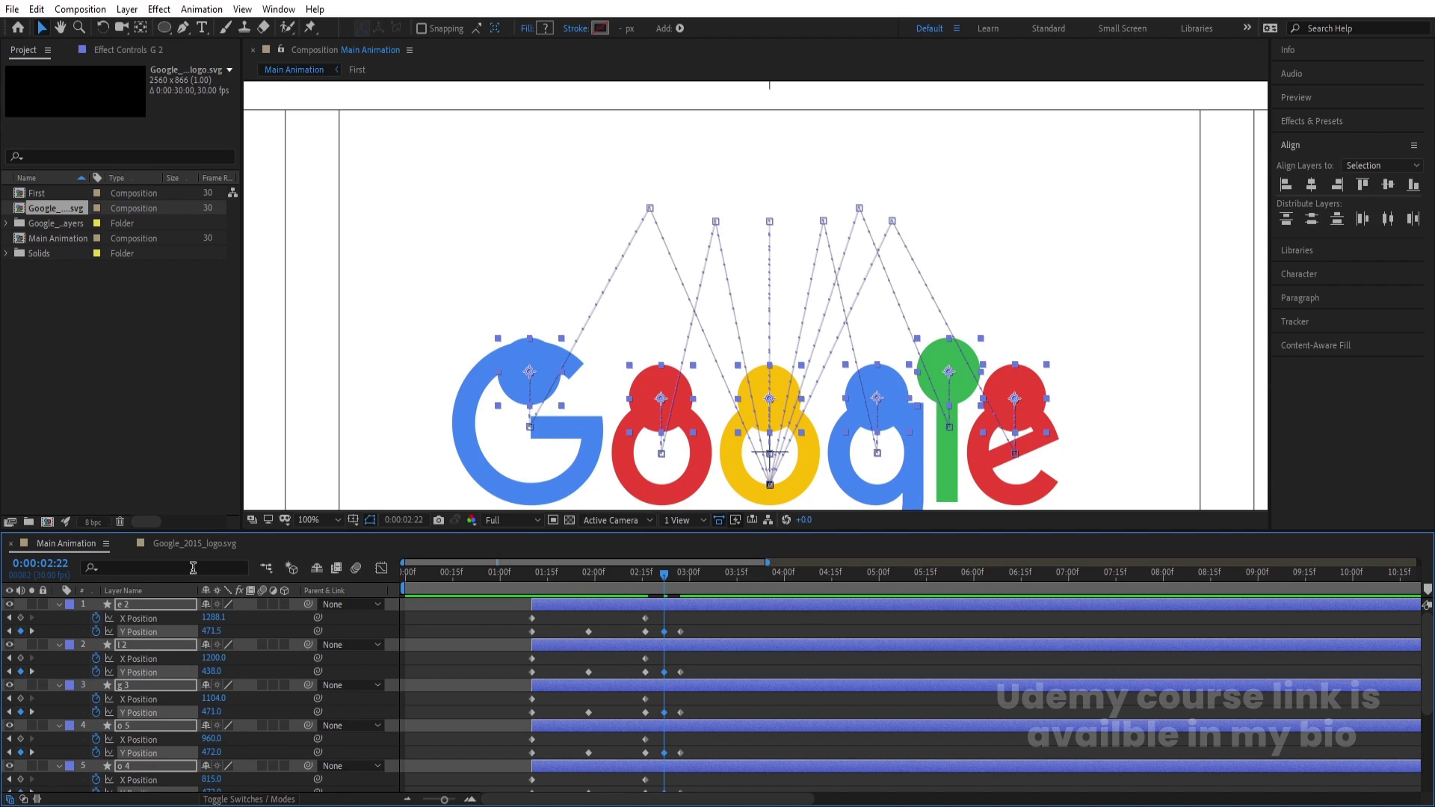
Filter the timeline by "y" and apply Easy Ease to all Y Position keyframes of the six circle layers
{"action": "left_click", "coordinate": [193, 568]}
{"action": "type", "text": "y"}
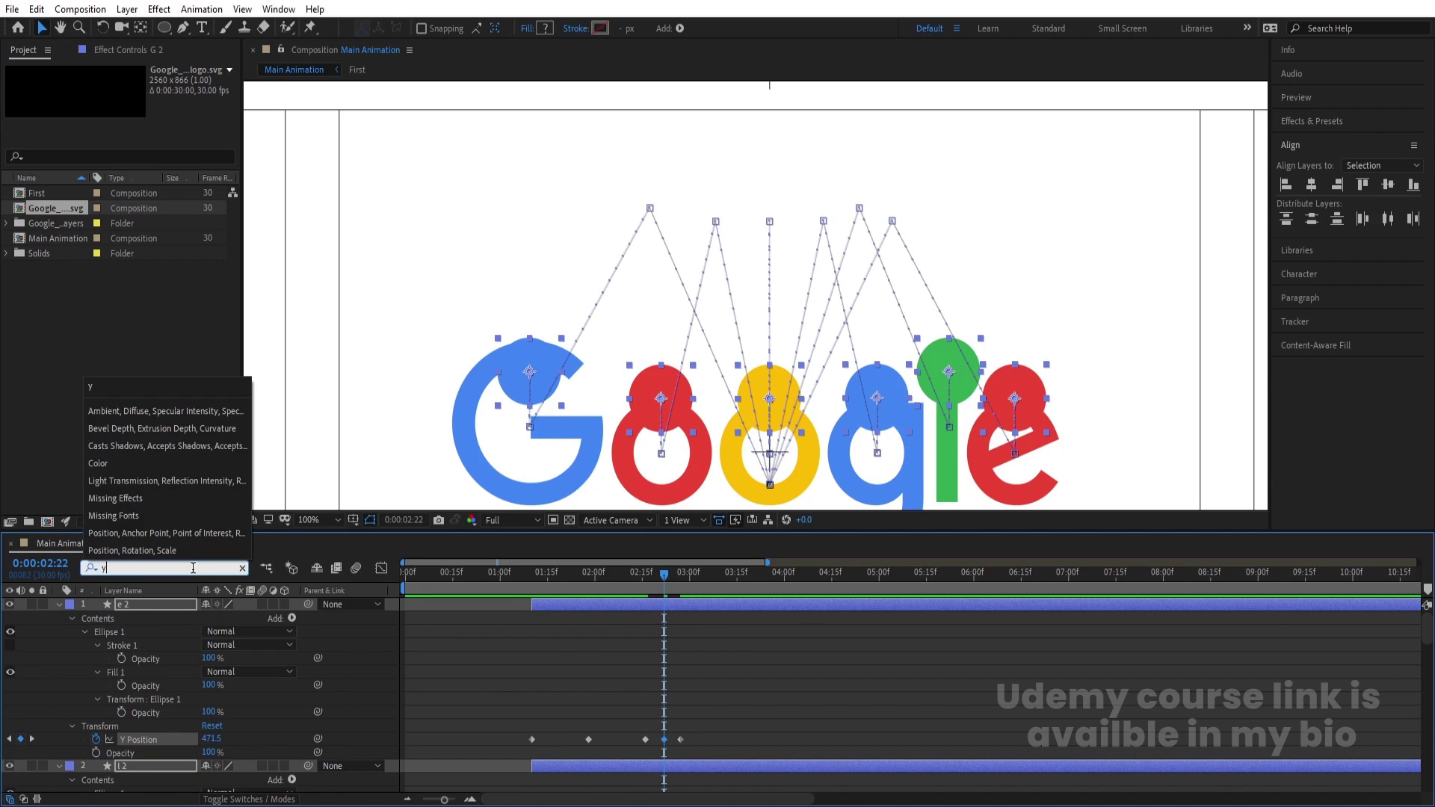
{"action": "left_click", "coordinate": [553, 671]}
{"action": "scroll", "coordinate": [549, 675], "scroll_direction": "down", "scroll_amount": 10}
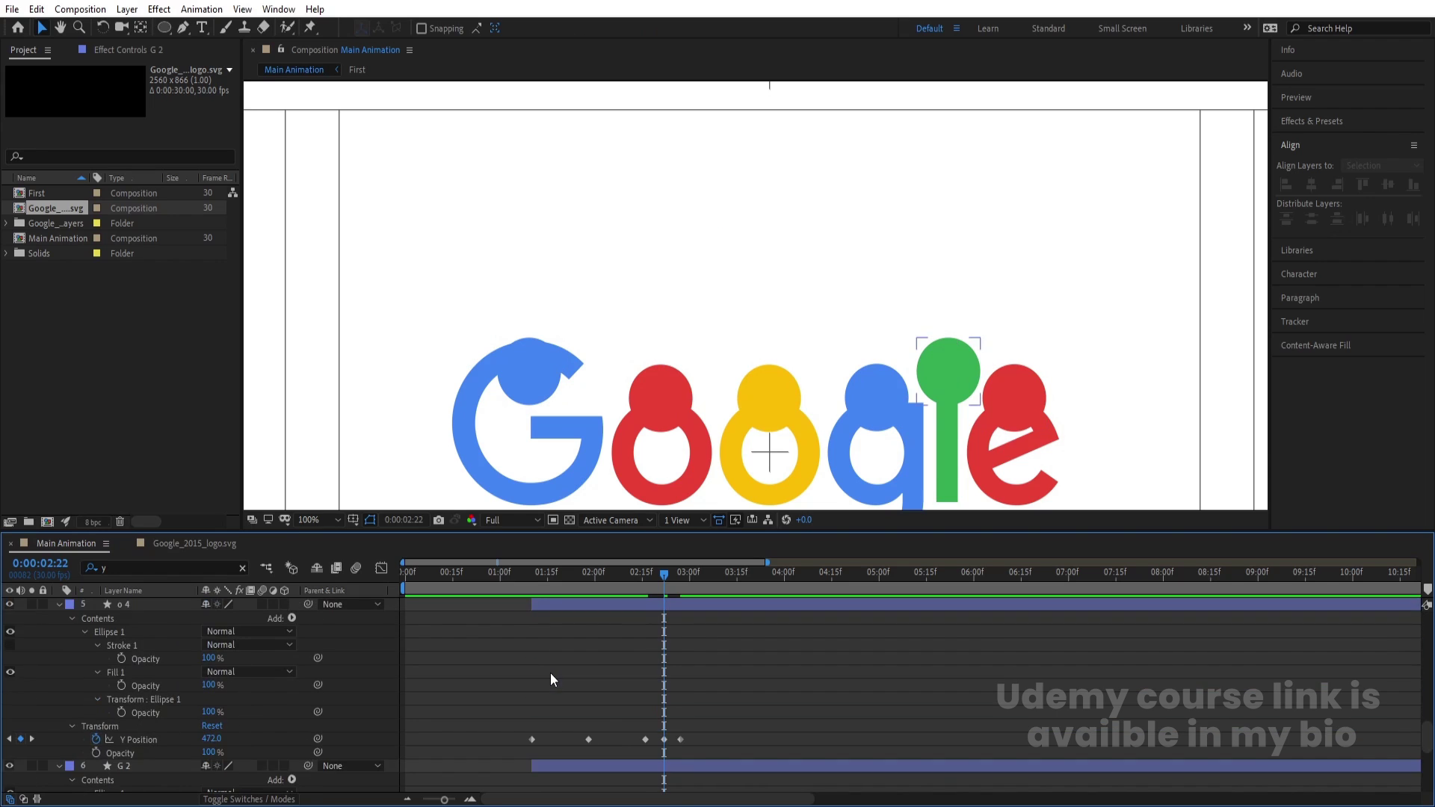
{"action": "scroll", "coordinate": [551, 673], "scroll_direction": "down", "scroll_amount": 5}
{"action": "left_click_drag", "start_coordinate": [736, 685], "coordinate": [452, 404]}
{"action": "key", "text": "F9"}
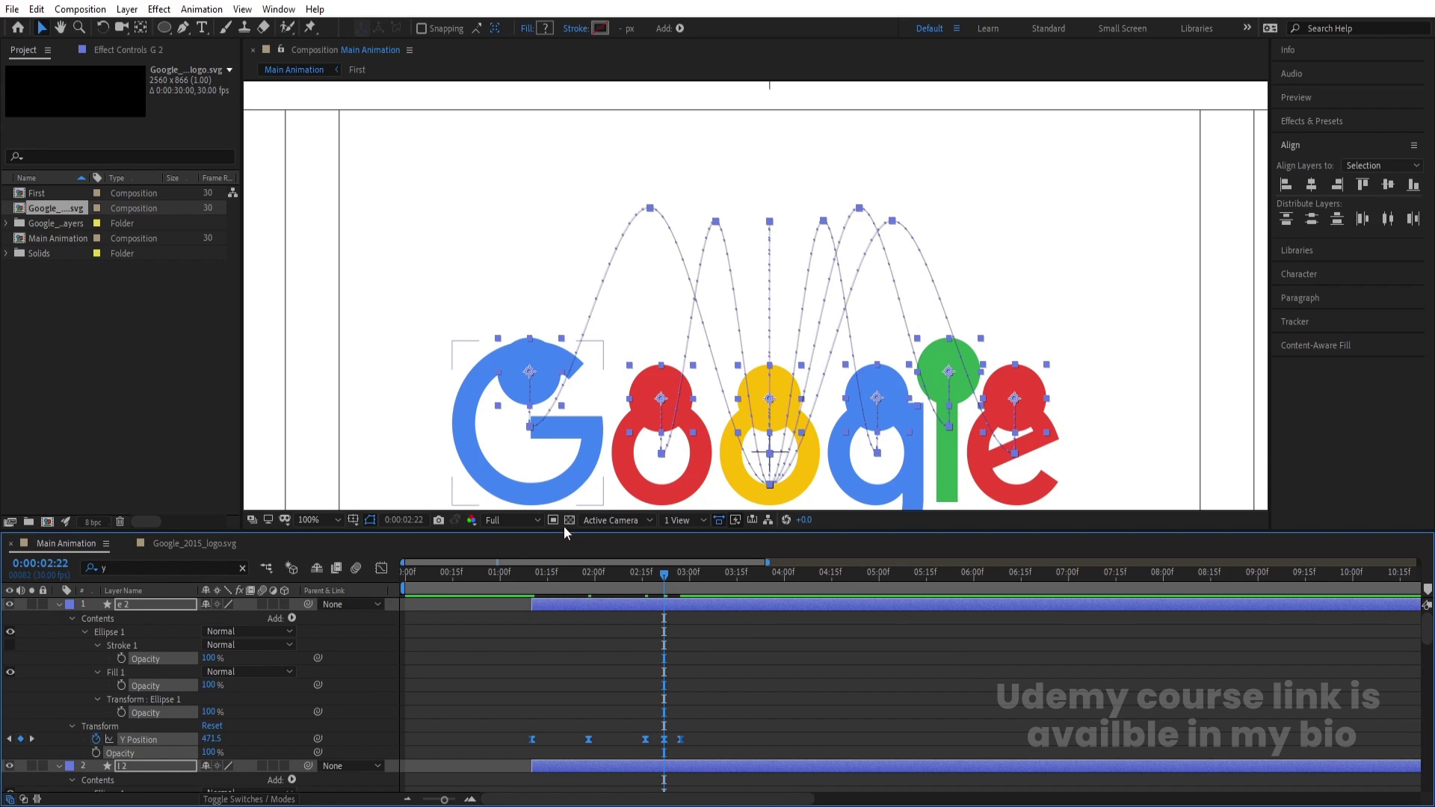
In the speed graph, lengthen the Y Position easing around the first jump's peak so the circles leave and land fast
{"action": "left_click", "coordinate": [384, 572]}
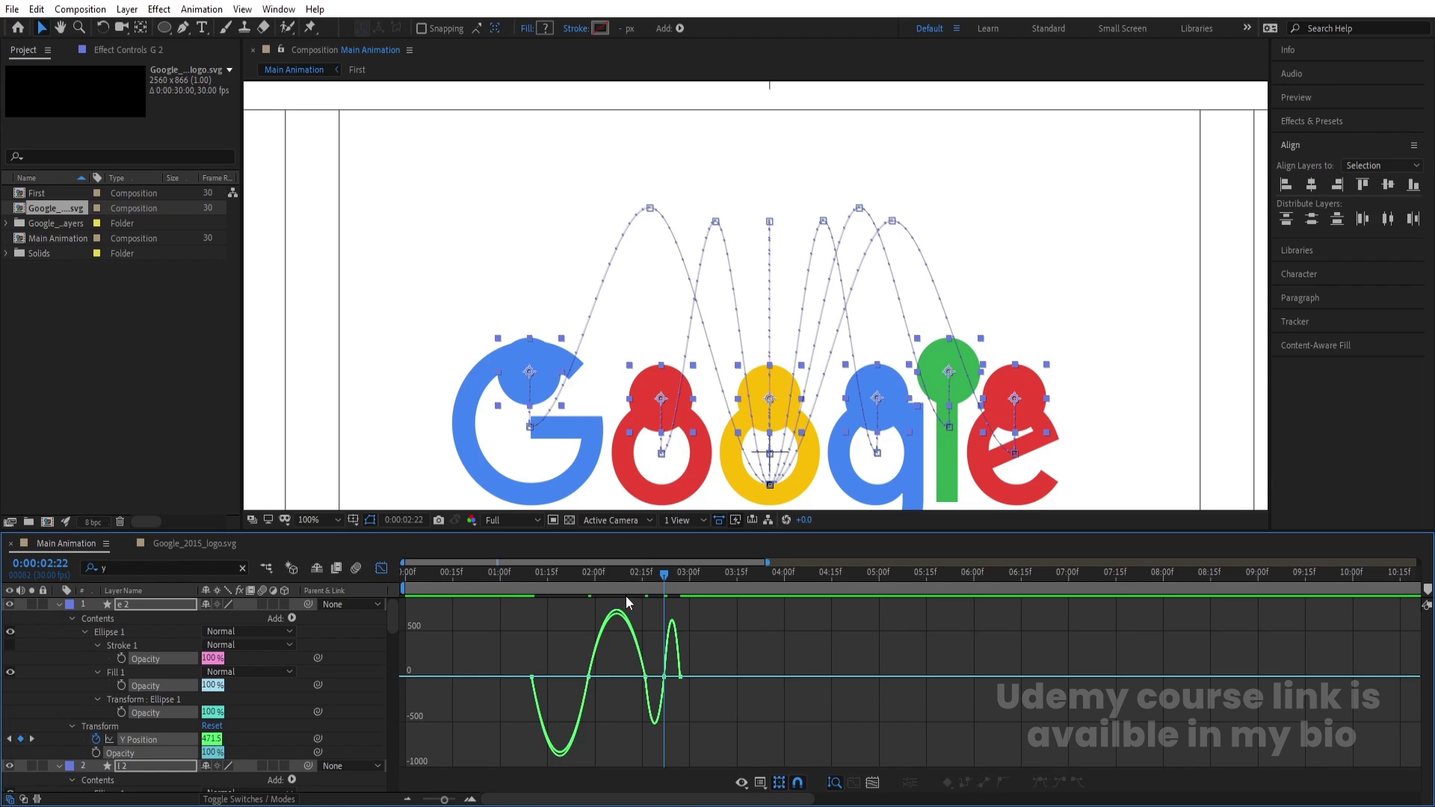
{"action": "key", "text": "equal"}
{"action": "left_click_drag", "start_coordinate": [538, 800], "coordinate": [517, 800]}
{"action": "left_click_drag", "start_coordinate": [613, 632], "coordinate": [660, 722]}
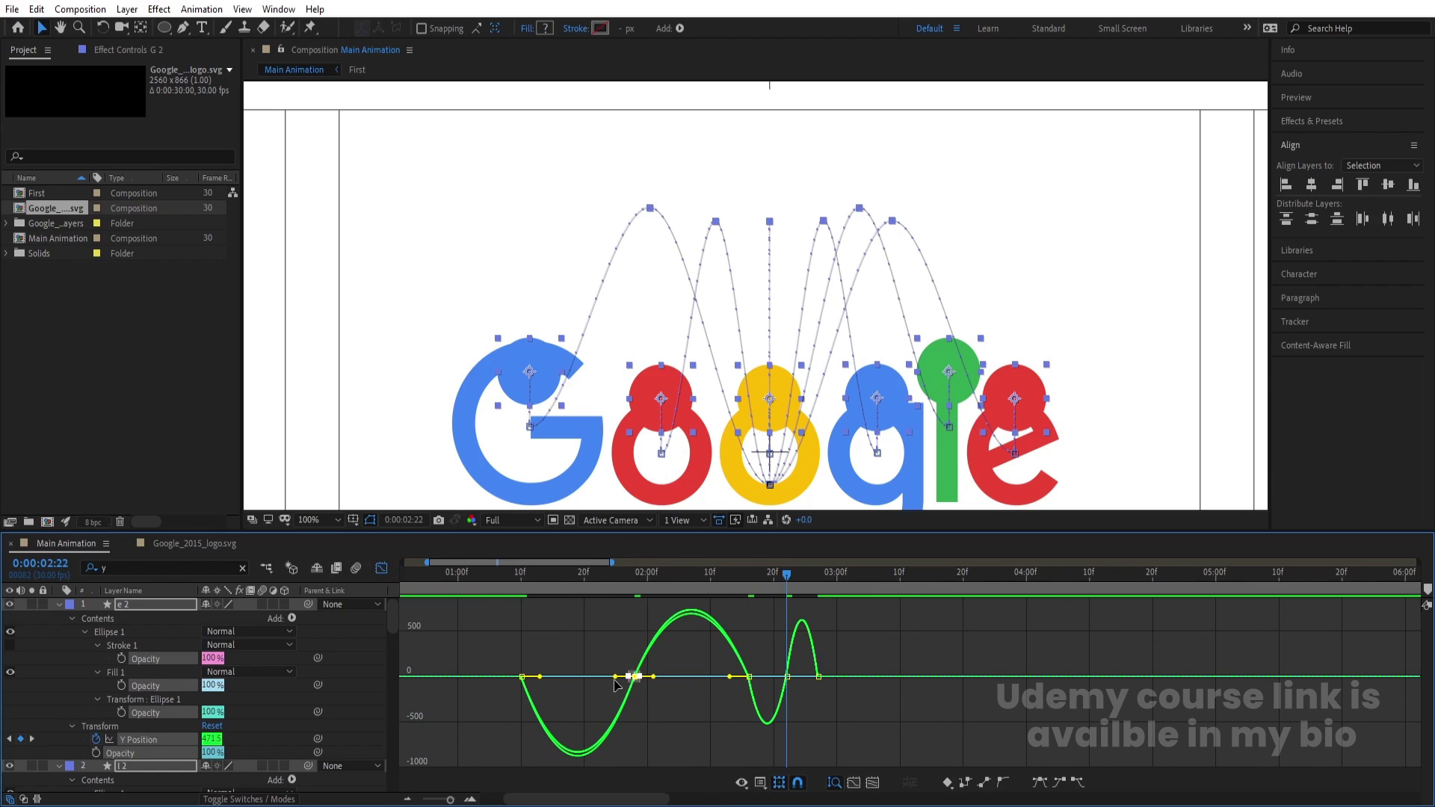
{"action": "left_click_drag", "start_coordinate": [615, 677], "coordinate": [550, 677]}
{"action": "mouse_move", "coordinate": [614, 612]}
{"action": "left_mouse_down"}
{"action": "mouse_move", "coordinate": [657, 689]}
{"action": "mouse_move", "coordinate": [655, 648]}
{"action": "mouse_move", "coordinate": [718, 649]}
{"action": "left_mouse_up"}
{"action": "left_click_drag", "start_coordinate": [580, 631], "coordinate": [525, 676]}
{"action": "left_click", "coordinate": [726, 693]}
{"action": "left_click_drag", "start_coordinate": [725, 692], "coordinate": [688, 728]}
Reshape the smaller second bounce's Y Position speed curves so the circles are fast at takeoff and landing and slow at the peak
{"action": "key", "text": "equal"}
{"action": "key", "text": "equal"}
{"action": "left_click_drag", "start_coordinate": [819, 734], "coordinate": [858, 705]}
{"action": "left_click_drag", "start_coordinate": [684, 651], "coordinate": [645, 699]}
{"action": "left_click_drag", "start_coordinate": [959, 658], "coordinate": [902, 705]}
{"action": "key", "text": "minus"}
{"action": "key", "text": "minus"}
{"action": "key", "text": "minus"}
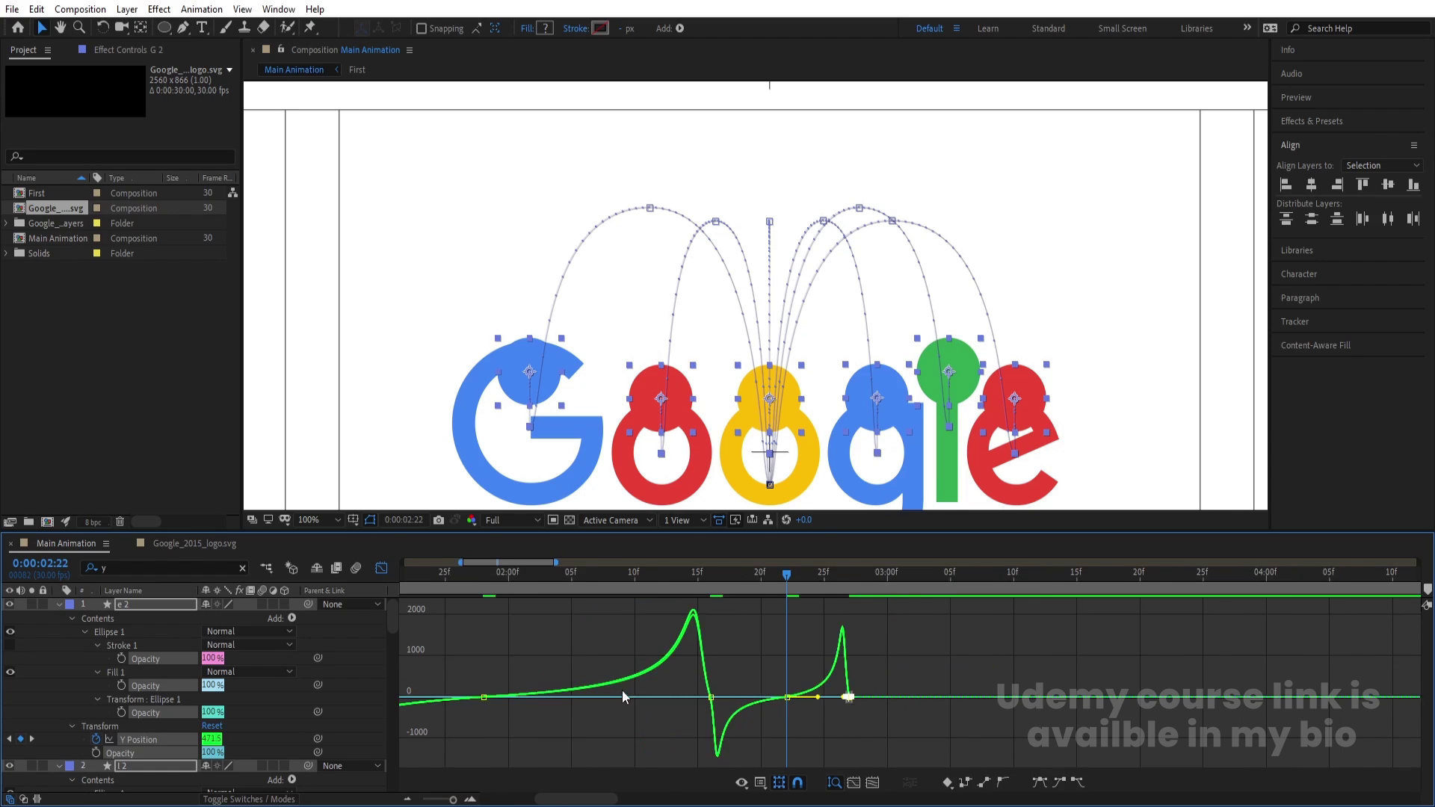
Return to the keyframe view, fit the whole composition in the viewer and play the bounce from 0:00:01:09
{"action": "left_click", "coordinate": [545, 574]}
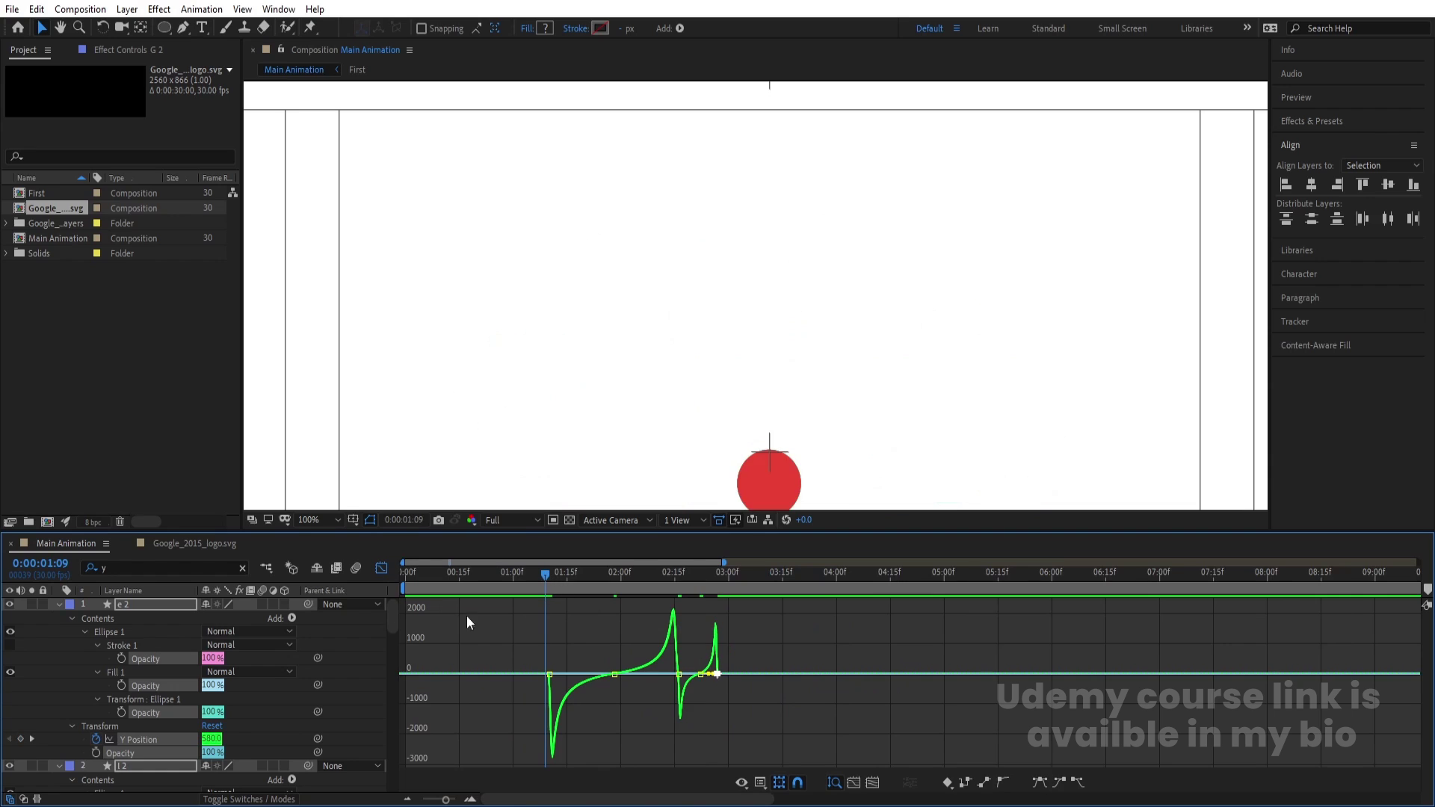
{"action": "left_click", "coordinate": [381, 567]}
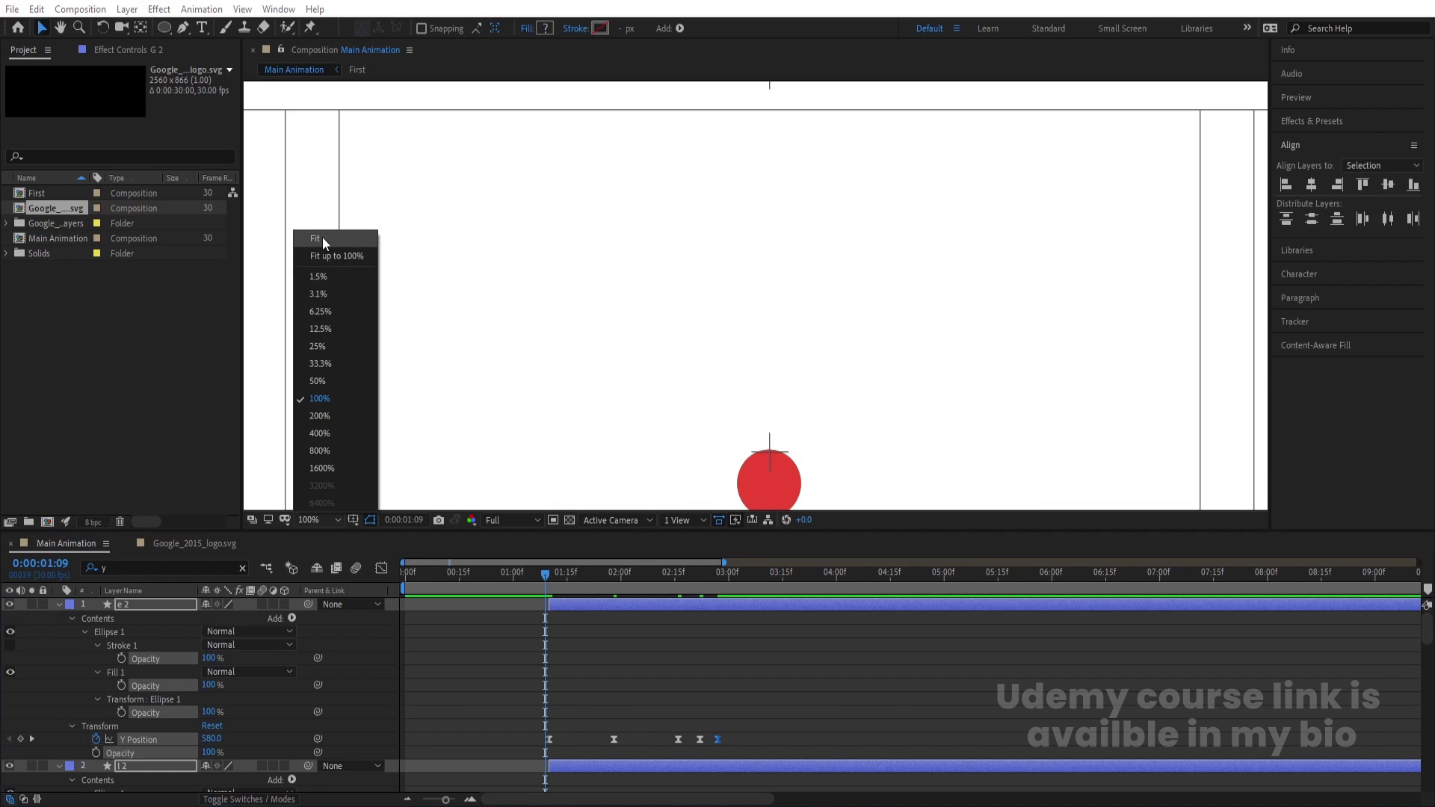
{"action": "left_click", "coordinate": [321, 238]}
{"action": "key", "text": "space"}
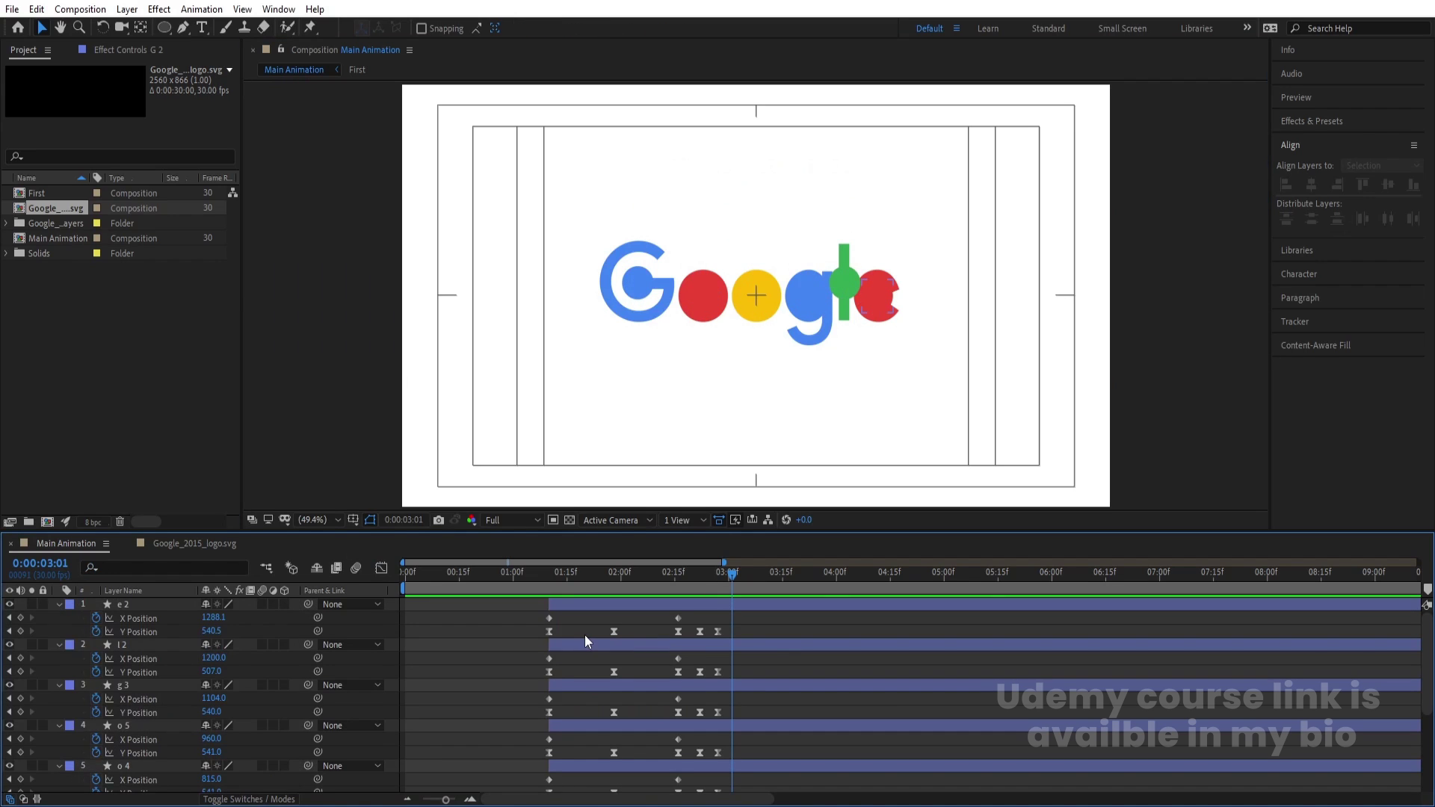
Compress the timing of all the circles' position keyframes so the last ones fall at about 0:00:02:15, and play the result
{"action": "left_click_drag", "start_coordinate": [540, 630], "coordinate": [756, 787]}
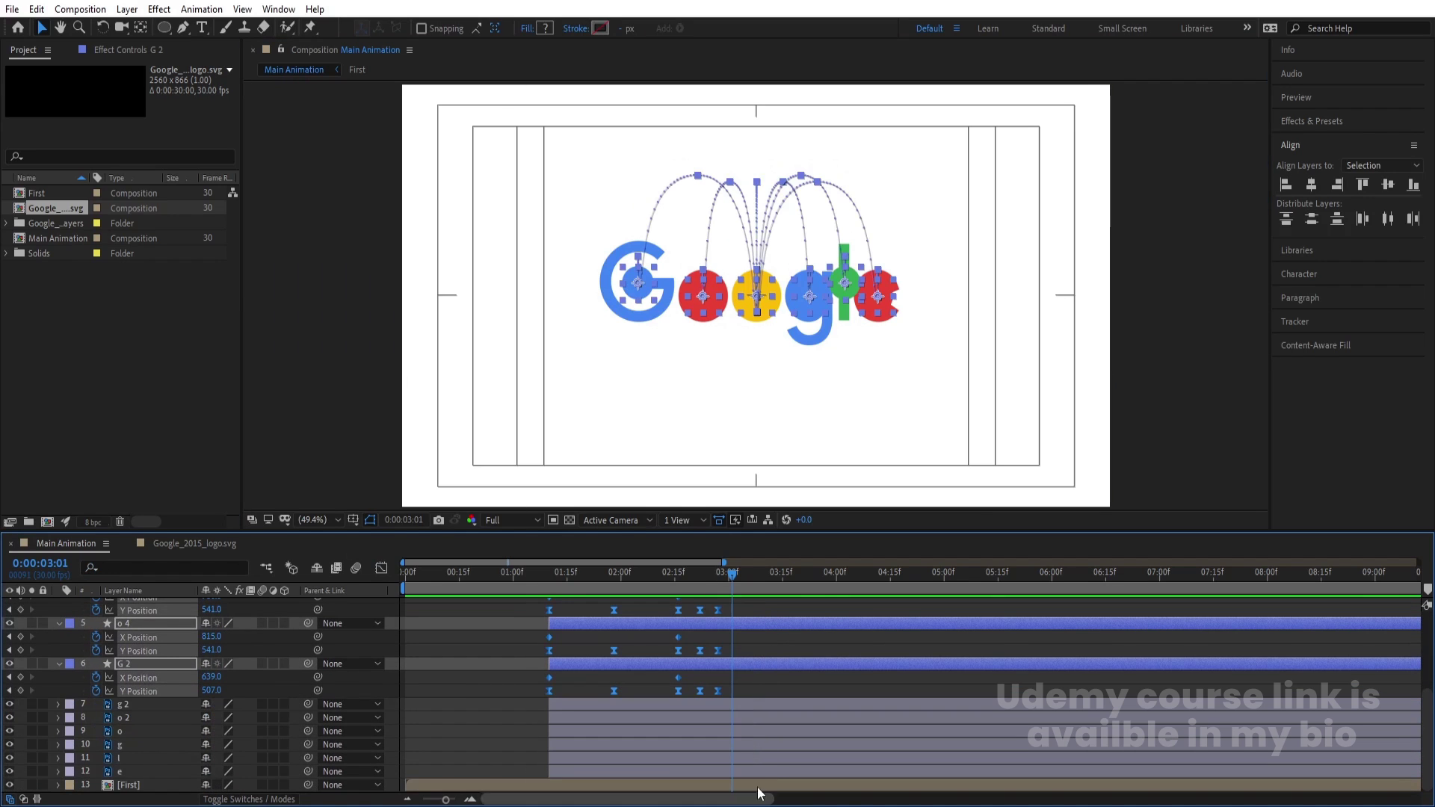
{"action": "left_click_drag", "start_coordinate": [719, 689], "coordinate": [674, 690]}
{"action": "left_click", "coordinate": [546, 579]}
{"action": "key", "text": "space"}
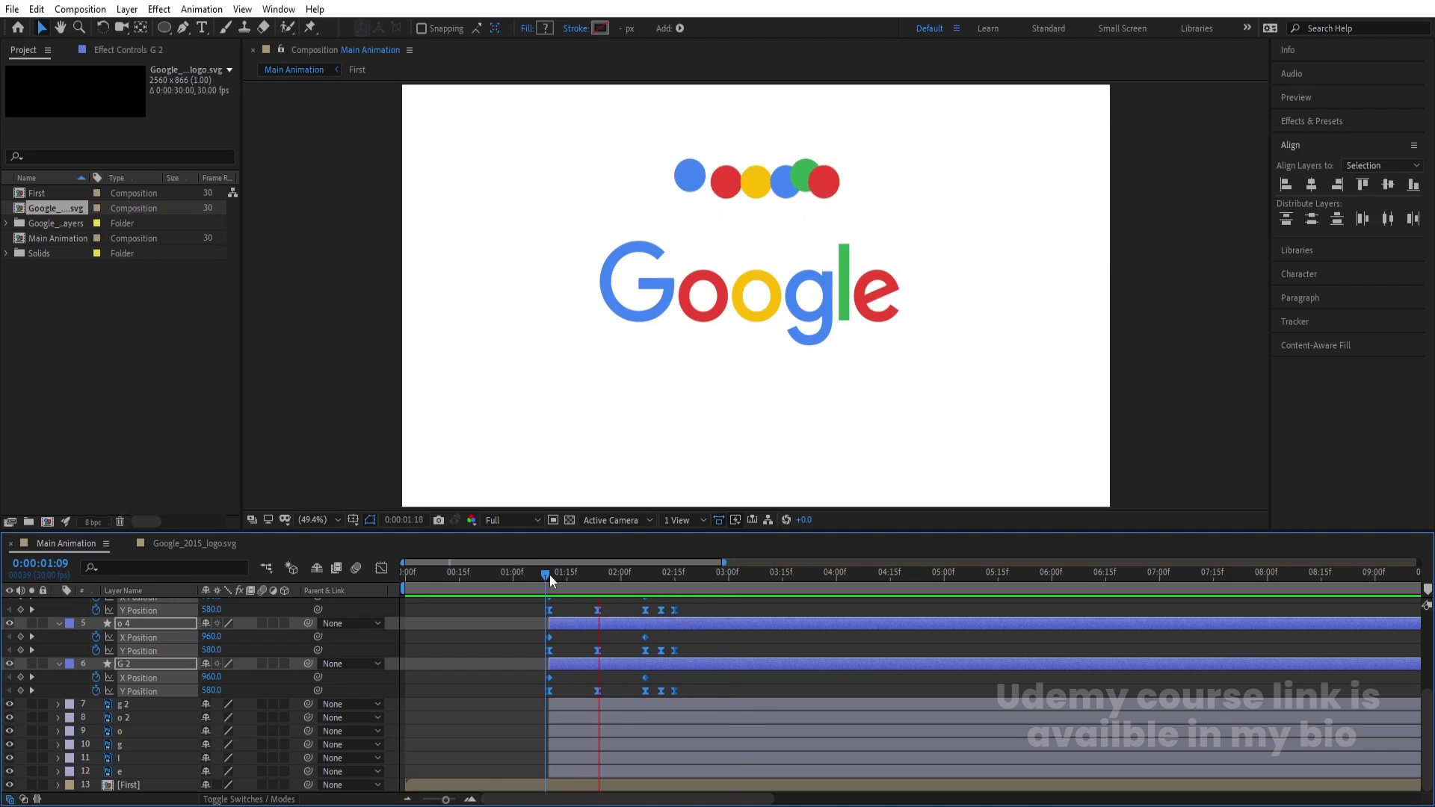
At 0:00:02:07, parent the letter layers g 2, o 2 and o to the circle layers G 2, o 4 and o 5 respectively
{"action": "left_click_drag", "start_coordinate": [558, 575], "coordinate": [643, 595]}
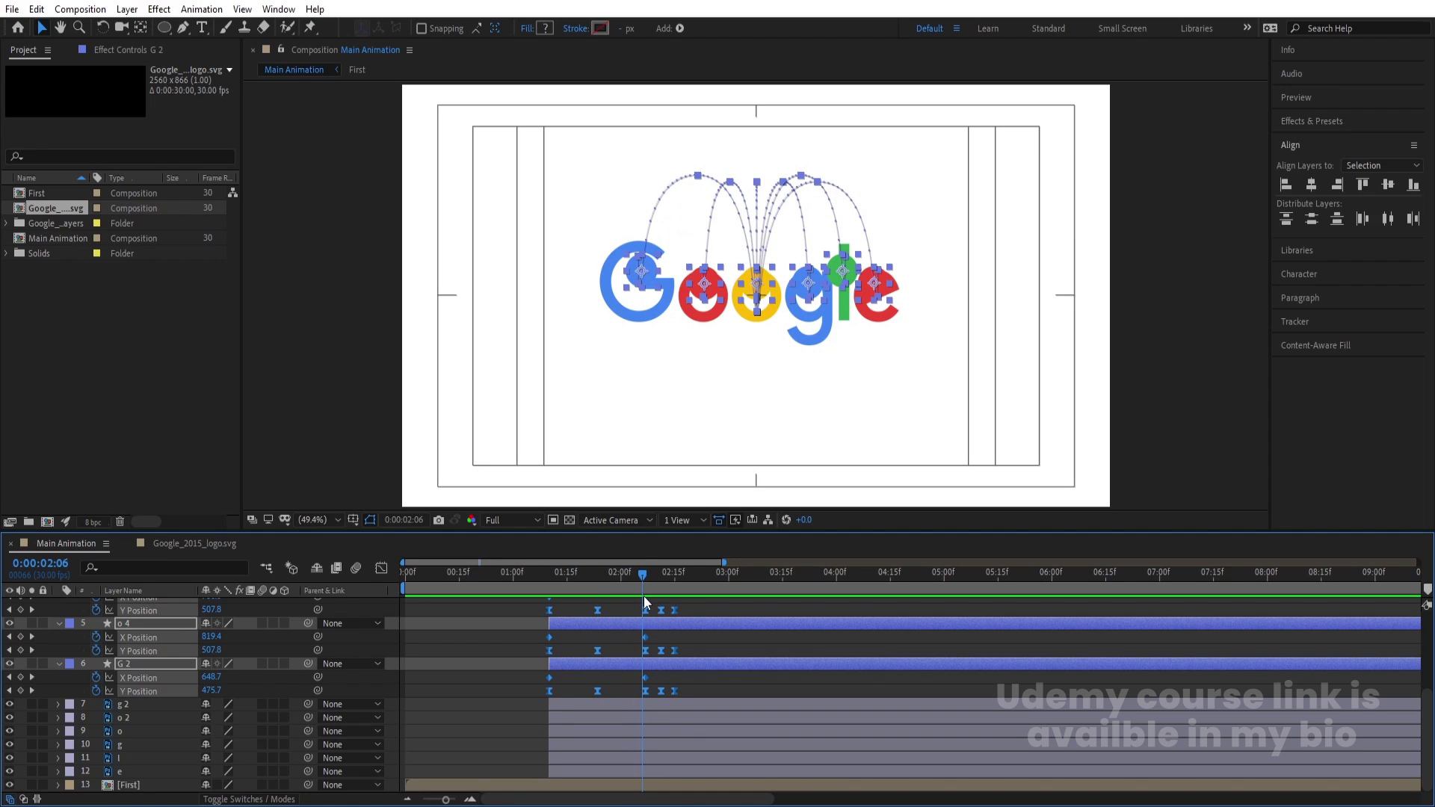
{"action": "left_click", "coordinate": [482, 679]}
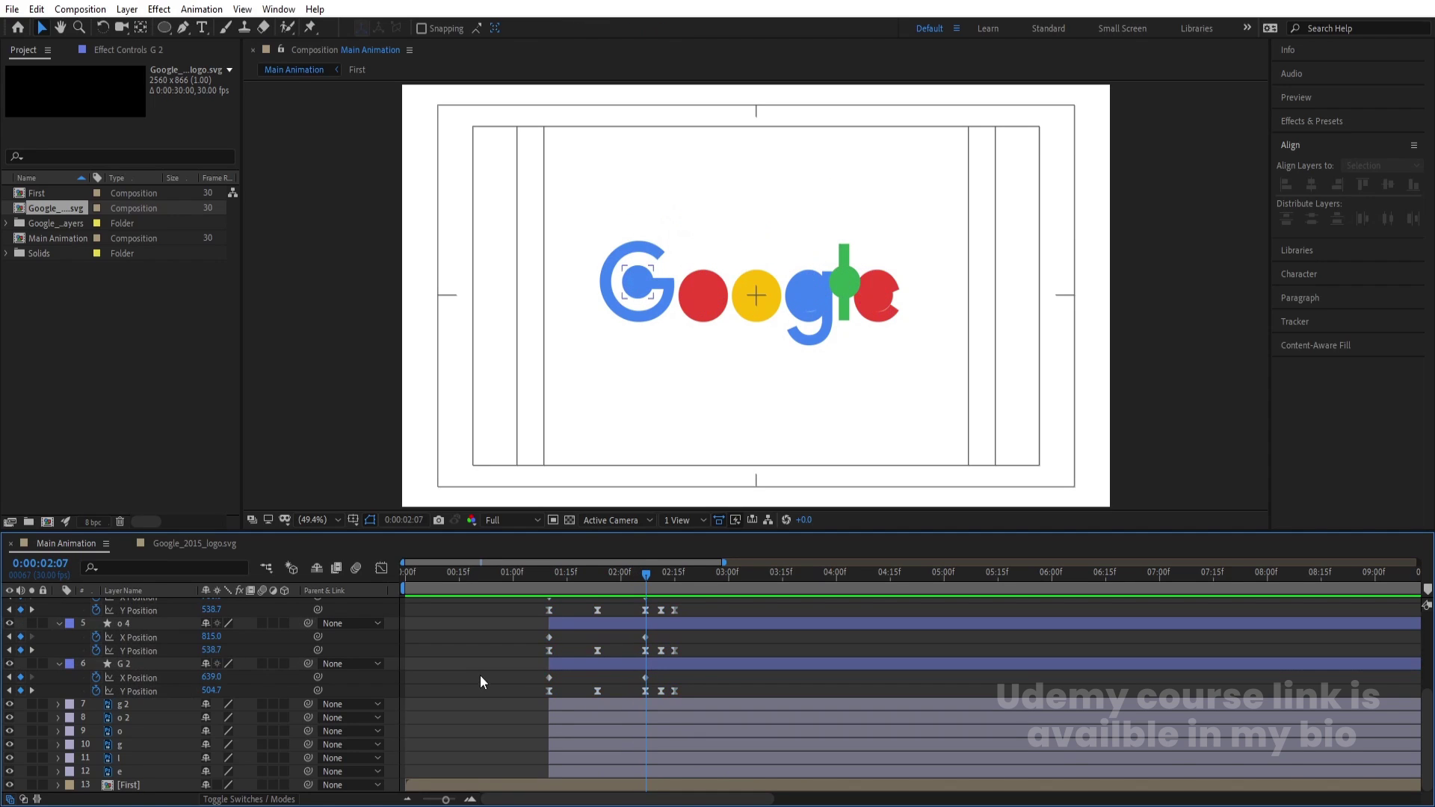
{"action": "key", "text": "u"}
{"action": "left_click", "coordinate": [138, 685]}
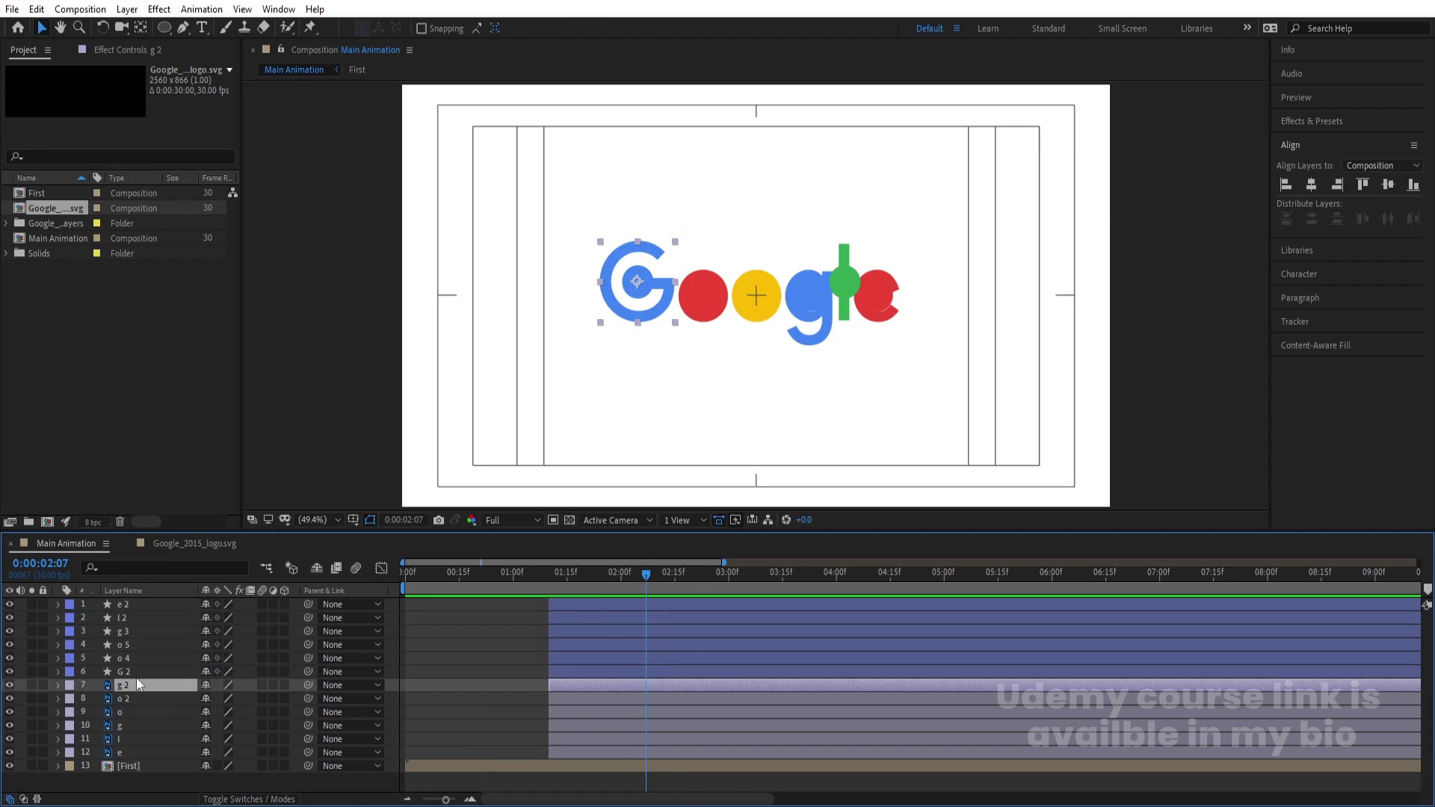
{"action": "left_click_drag", "start_coordinate": [308, 685], "coordinate": [149, 672]}
{"action": "left_click", "coordinate": [143, 697]}
{"action": "left_click_drag", "start_coordinate": [308, 699], "coordinate": [127, 661]}
{"action": "left_click", "coordinate": [123, 713]}
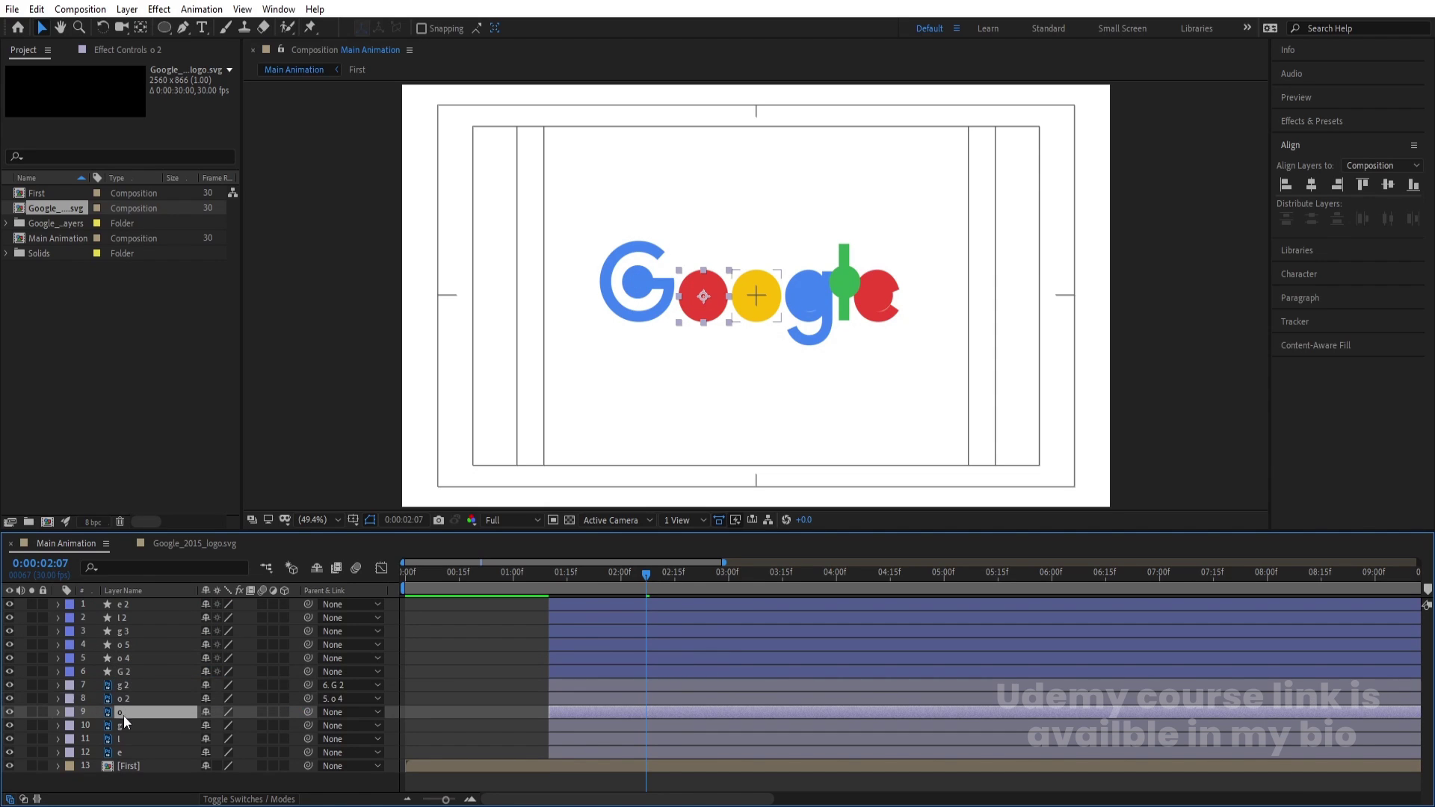
{"action": "left_click_drag", "start_coordinate": [308, 711], "coordinate": [159, 649]}
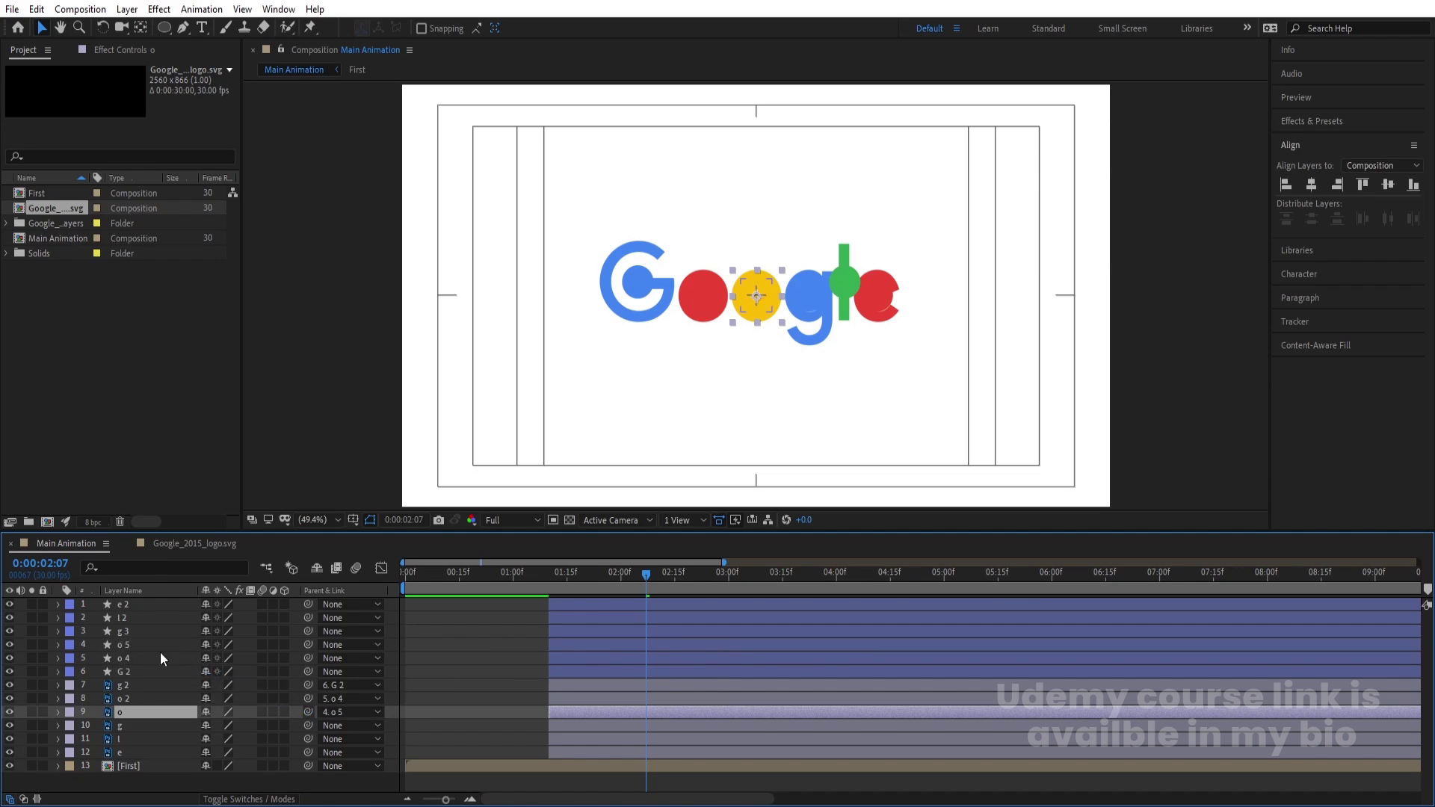
Parent the letter layers g, l and e to the circle layers g 3, l 2 and e 2 respectively
{"action": "left_click", "coordinate": [143, 725]}
{"action": "left_click_drag", "start_coordinate": [308, 725], "coordinate": [142, 631]}
{"action": "left_click", "coordinate": [139, 738]}
{"action": "left_click_drag", "start_coordinate": [308, 738], "coordinate": [127, 618]}
{"action": "left_click", "coordinate": [120, 752]}
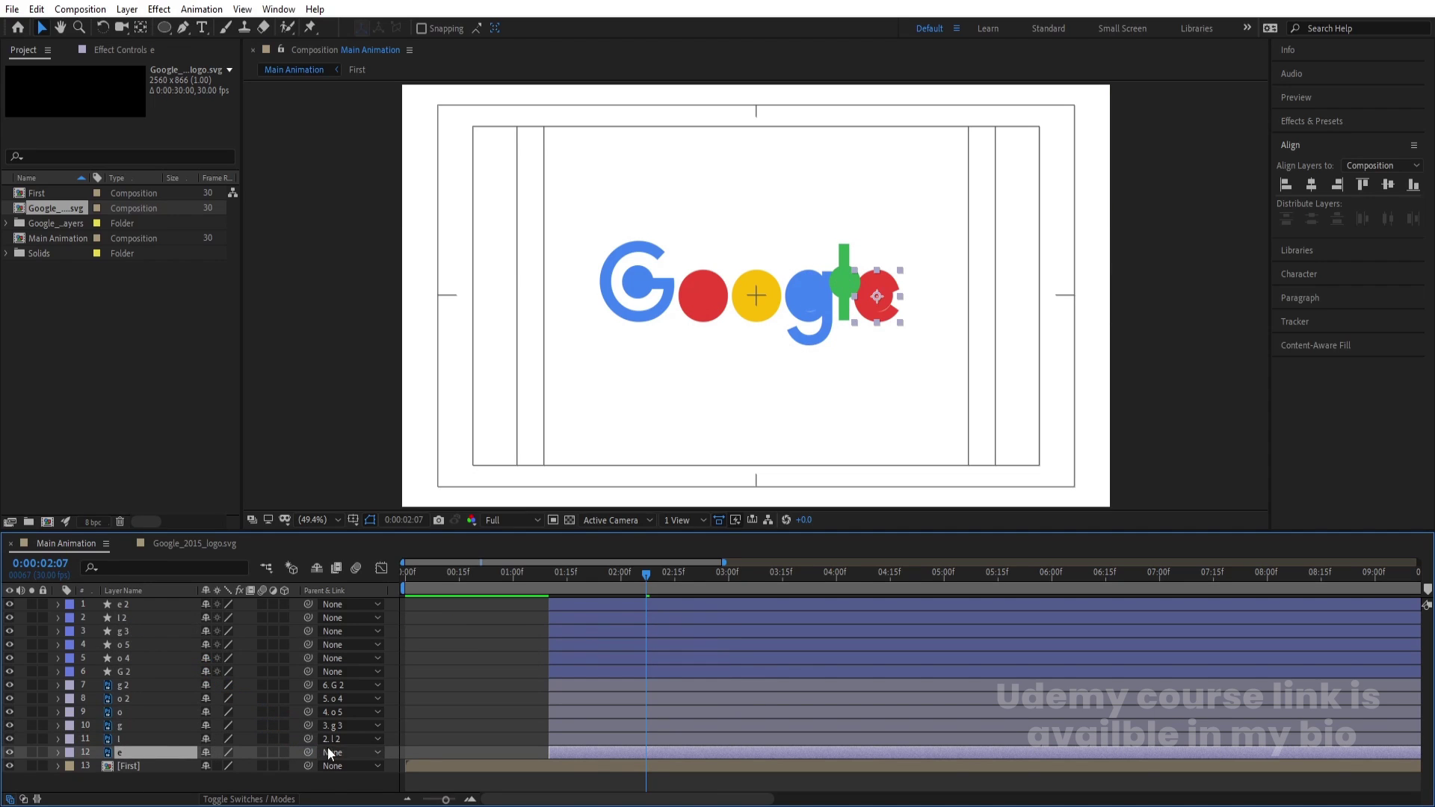
{"action": "left_click_drag", "start_coordinate": [308, 752], "coordinate": [123, 601]}
{"action": "left_click", "coordinate": [519, 685]}
At 0:00:01:29, select the six letter layers and show their Scale properties
{"action": "left_click_drag", "start_coordinate": [573, 593], "coordinate": [617, 568]}
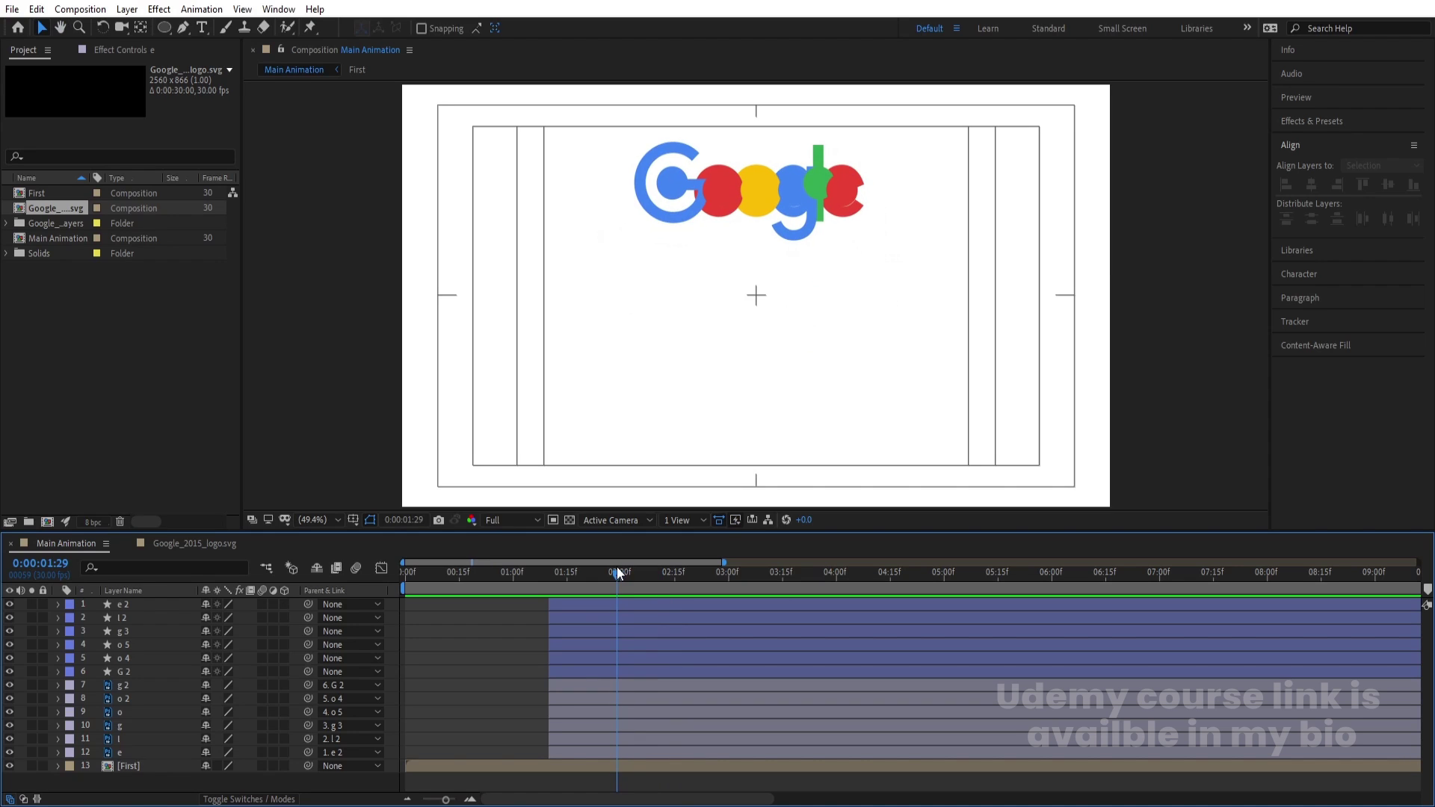
{"action": "left_click", "coordinate": [127, 685]}
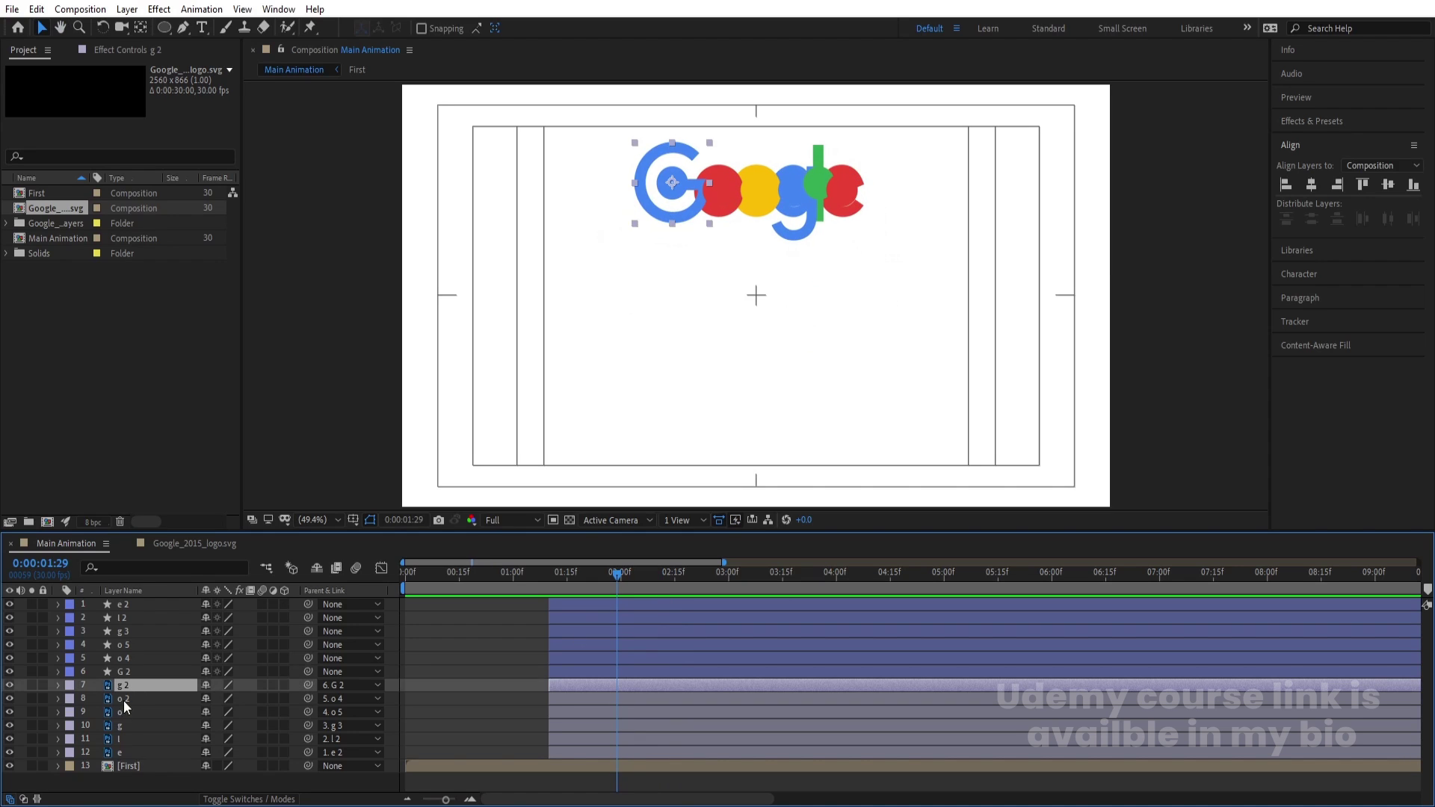
{"action": "left_click", "coordinate": [125, 753], "text": "shift"}
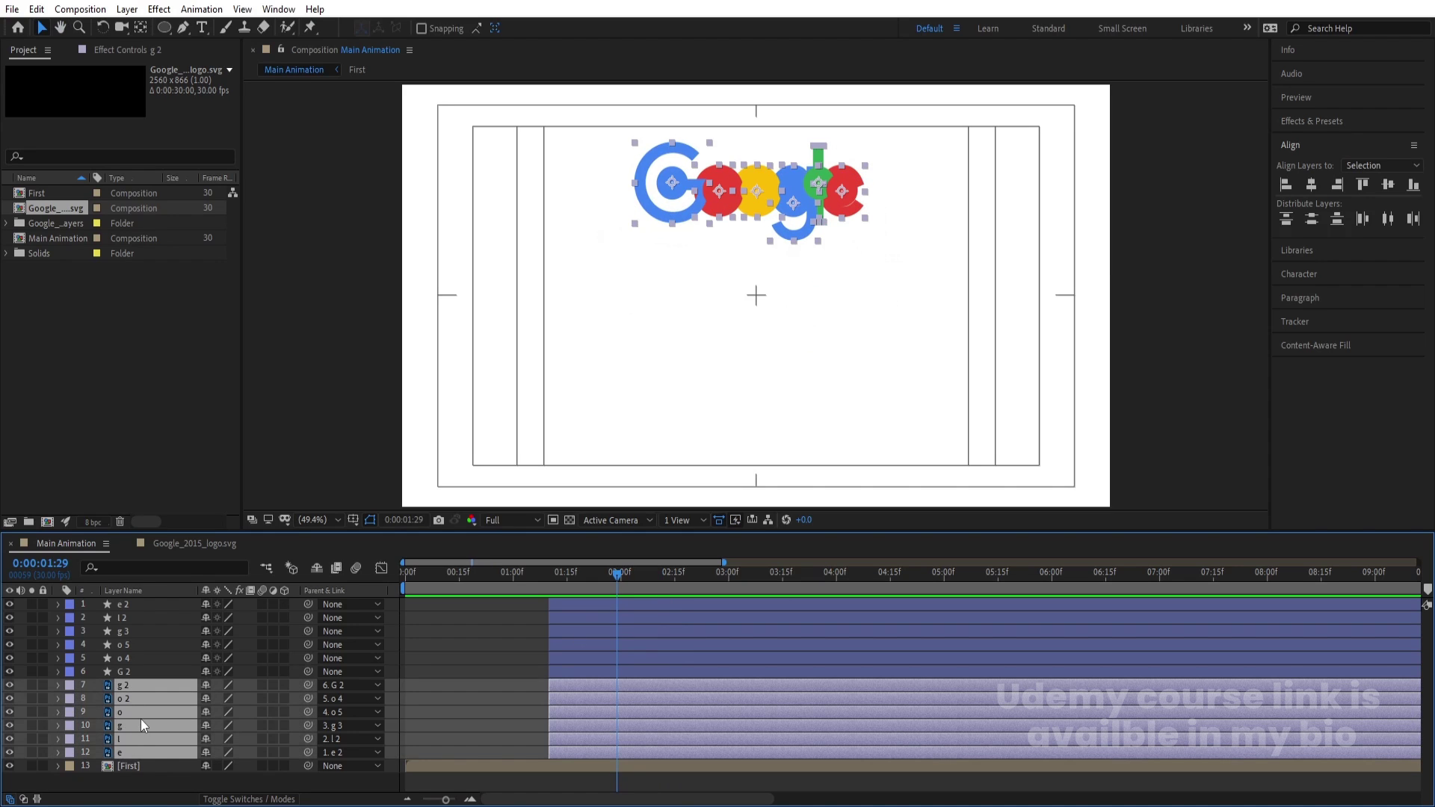
{"action": "key", "text": "s"}
{"action": "left_click", "coordinate": [221, 698]}
{"action": "type", "text": "0"}
{"action": "key", "text": "Return"}
{"action": "left_click", "coordinate": [95, 698]}
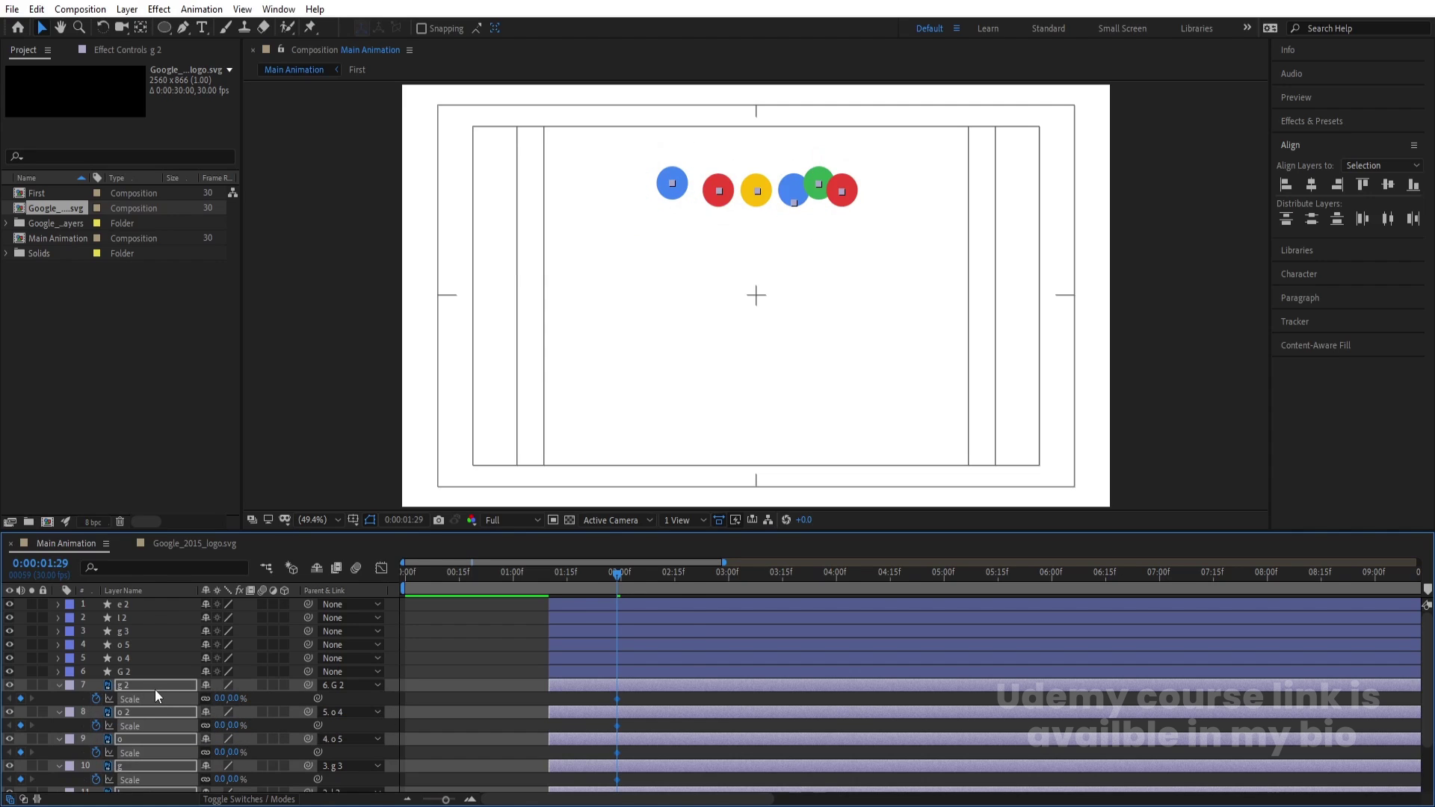
{"action": "key", "text": "equal"}
{"action": "left_click_drag", "start_coordinate": [617, 577], "coordinate": [642, 591]}
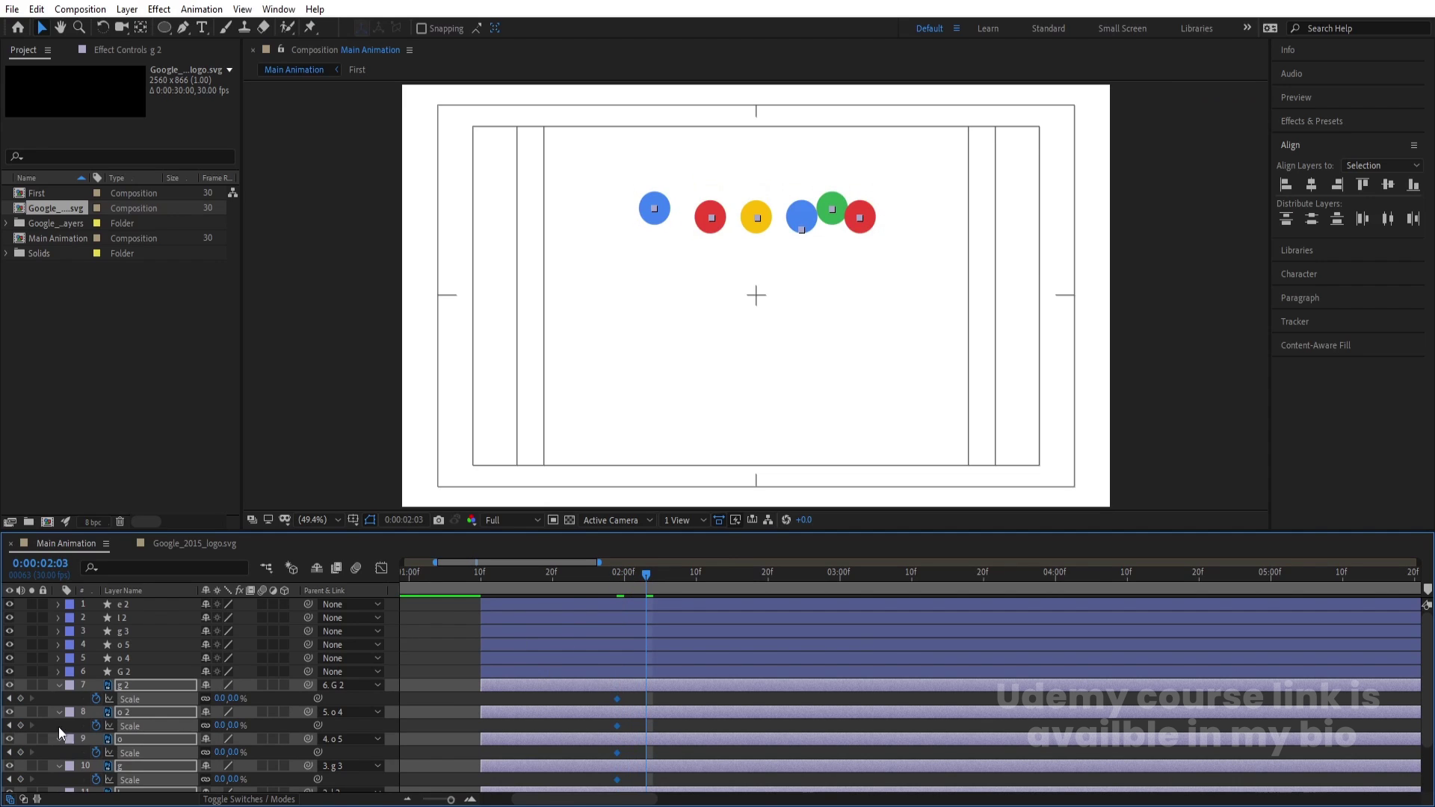
{"action": "left_click_drag", "start_coordinate": [216, 699], "coordinate": [243, 700]}
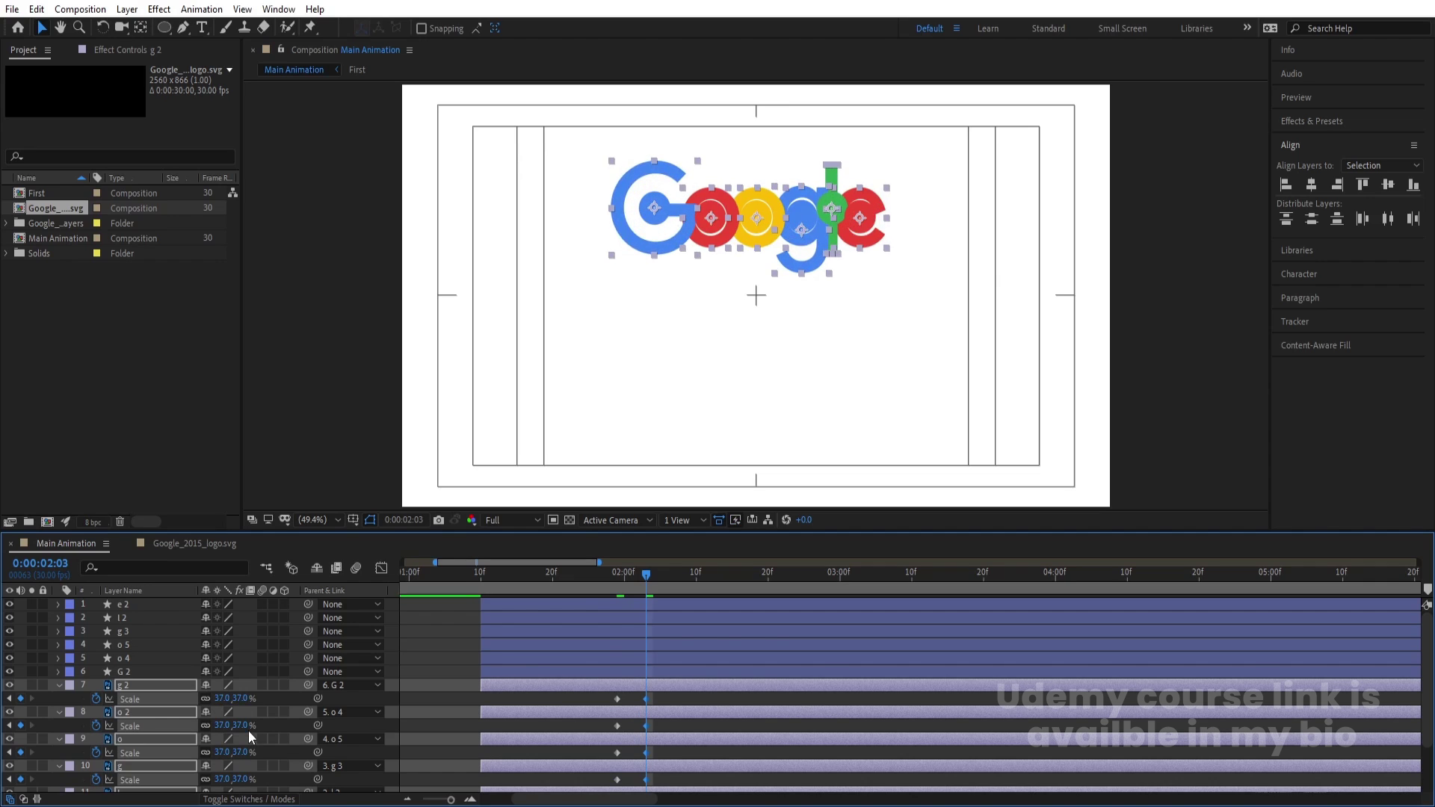
{"action": "key", "text": "ctrl+z"}
{"action": "key", "text": "ctrl+z"}
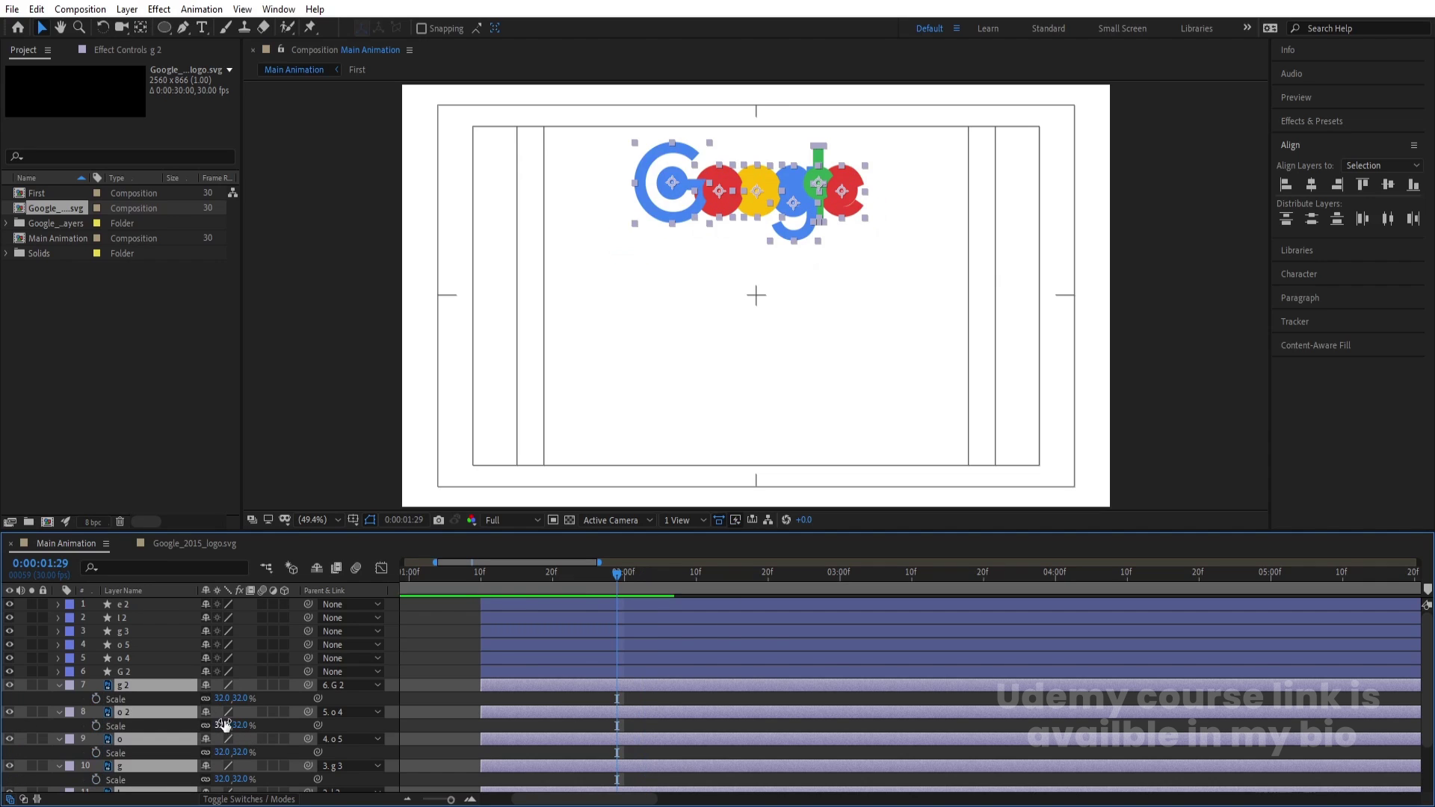
Add Scale keyframes to the six selected letter layers at 0:00:01:29 and at 0:00:02:05
{"action": "left_click", "coordinate": [96, 699]}
{"action": "key", "text": "space"}
{"action": "key", "text": "space"}
{"action": "left_click", "coordinate": [667, 577]}
{"action": "left_click_drag", "start_coordinate": [667, 577], "coordinate": [660, 576]}
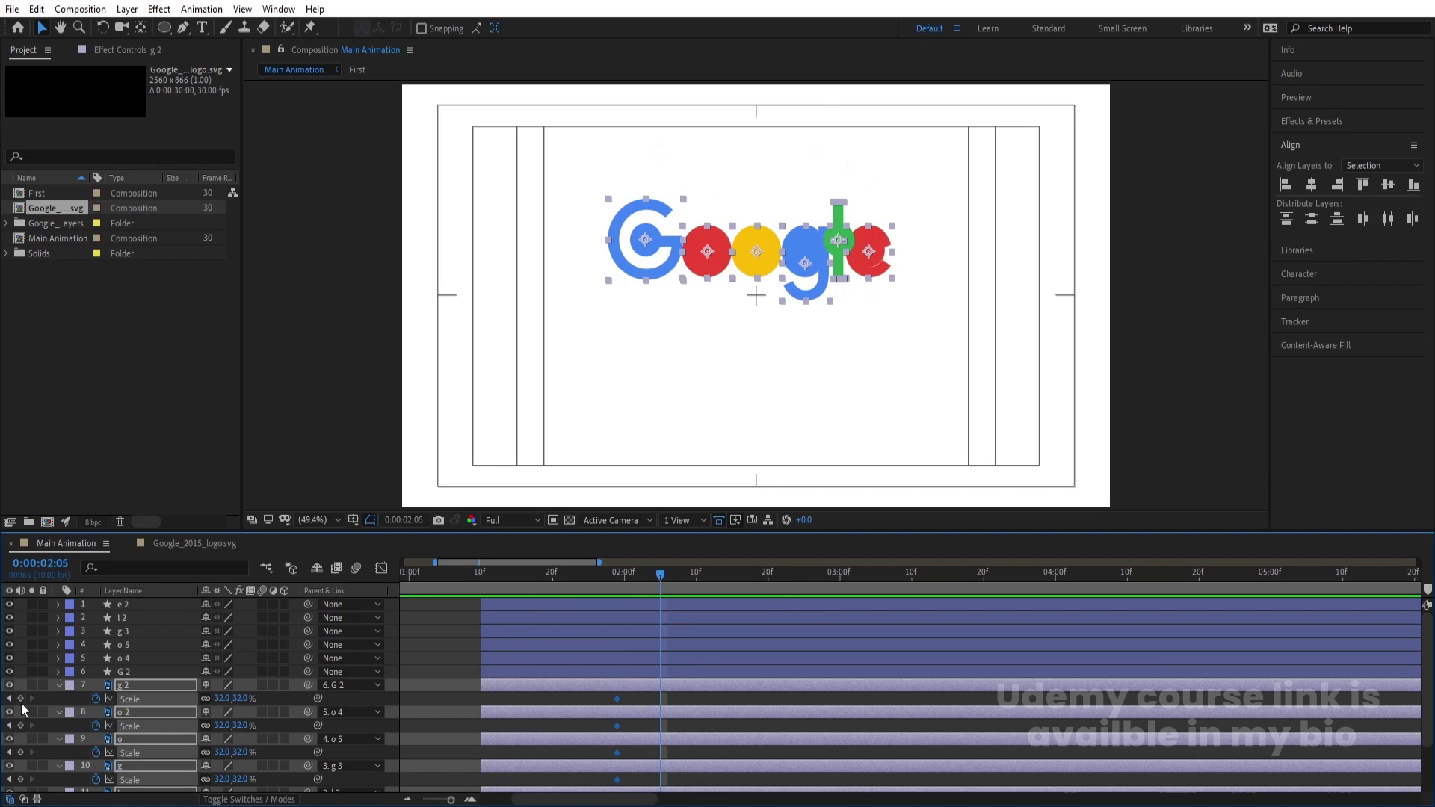
{"action": "left_click", "coordinate": [20, 698]}
Set the six letters' Scale to 0% at the 0:00:01:29 keyframes and play the result
{"action": "key", "text": "j"}
{"action": "left_click", "coordinate": [249, 699]}
{"action": "type", "text": "0"}
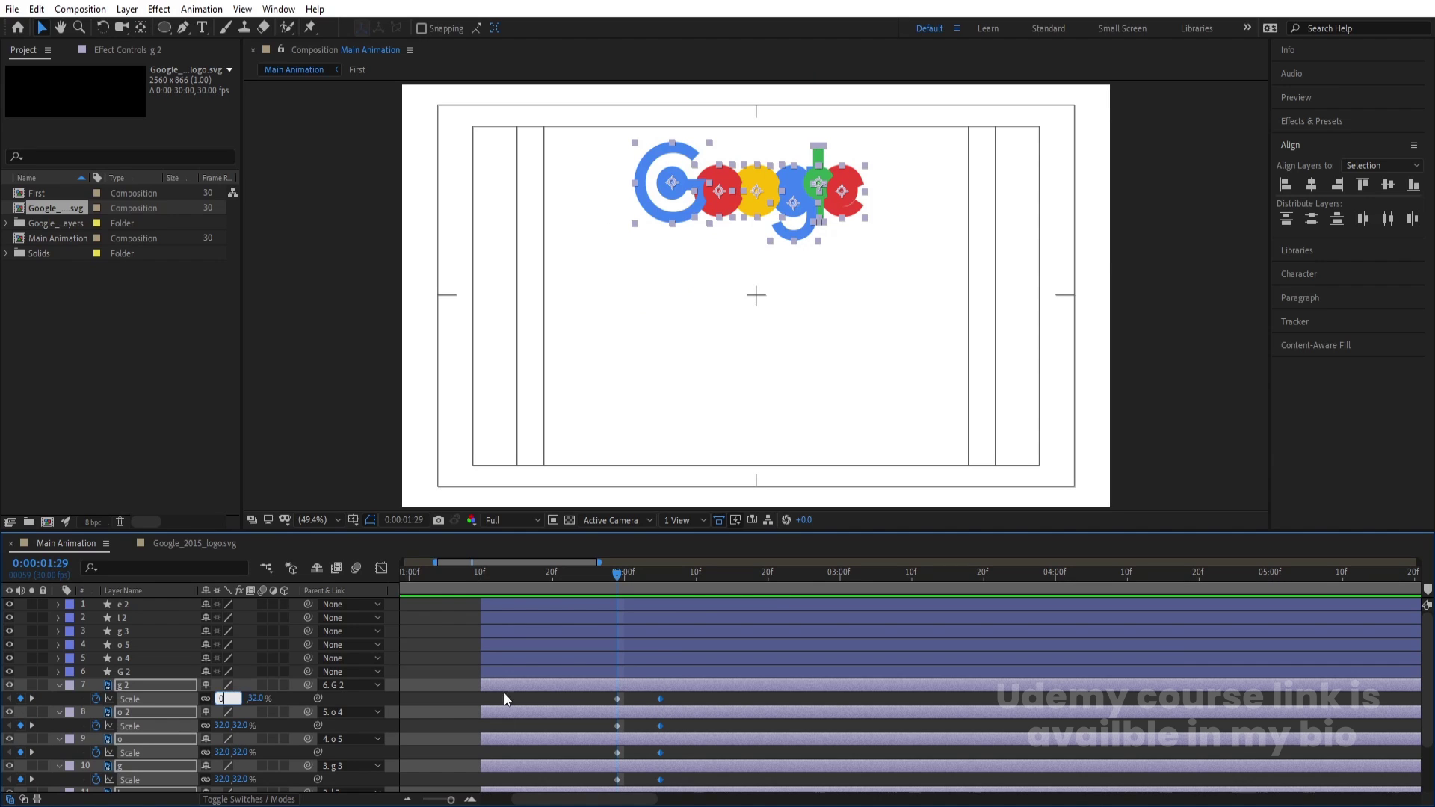
{"action": "key", "text": "Return"}
{"action": "key", "text": "space"}
Apply Easy Ease to all the letters' Scale keyframes and preview the motion
{"action": "left_click_drag", "start_coordinate": [593, 694], "coordinate": [673, 792]}
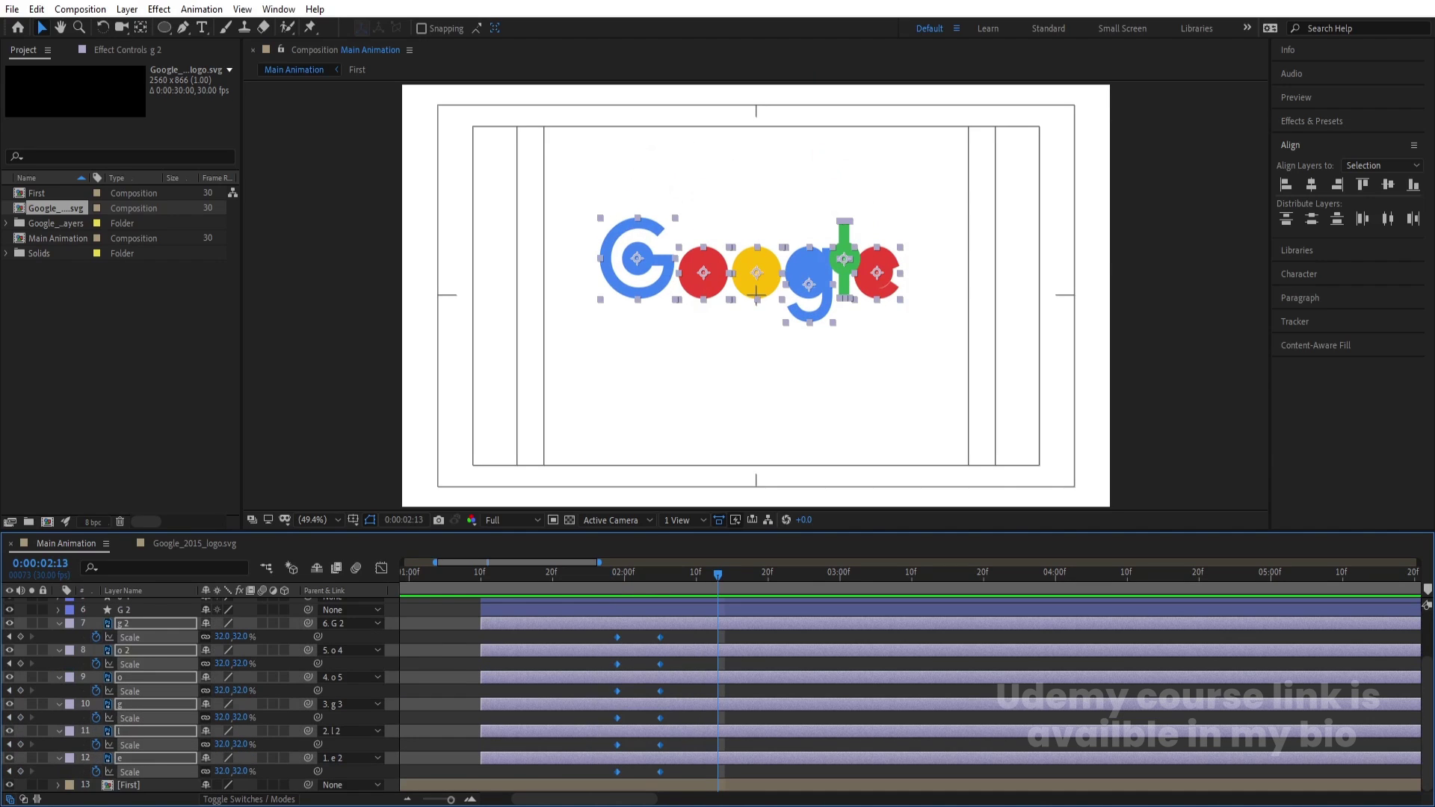
{"action": "key", "text": "j"}
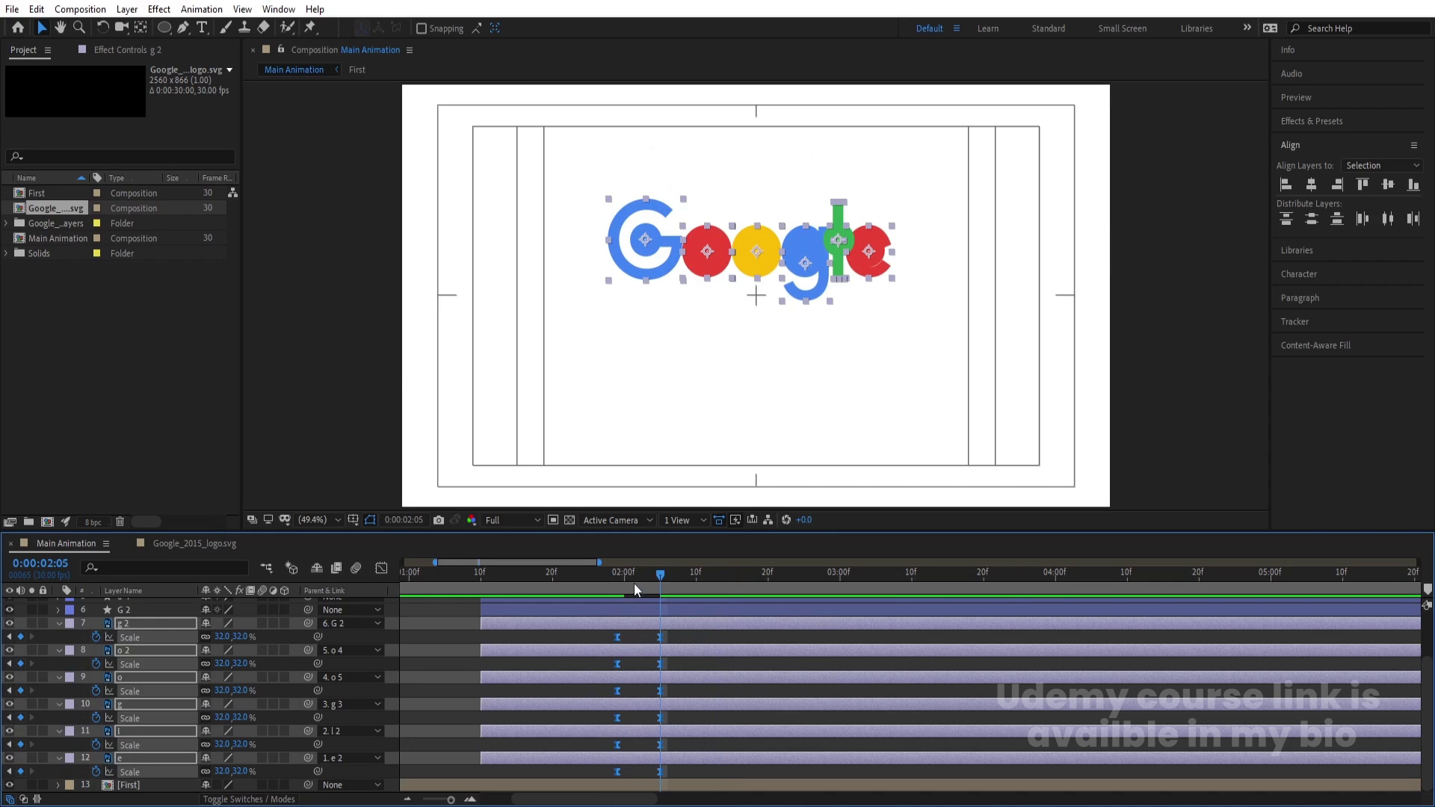
{"action": "key", "text": "space"}
{"action": "key", "text": "space"}
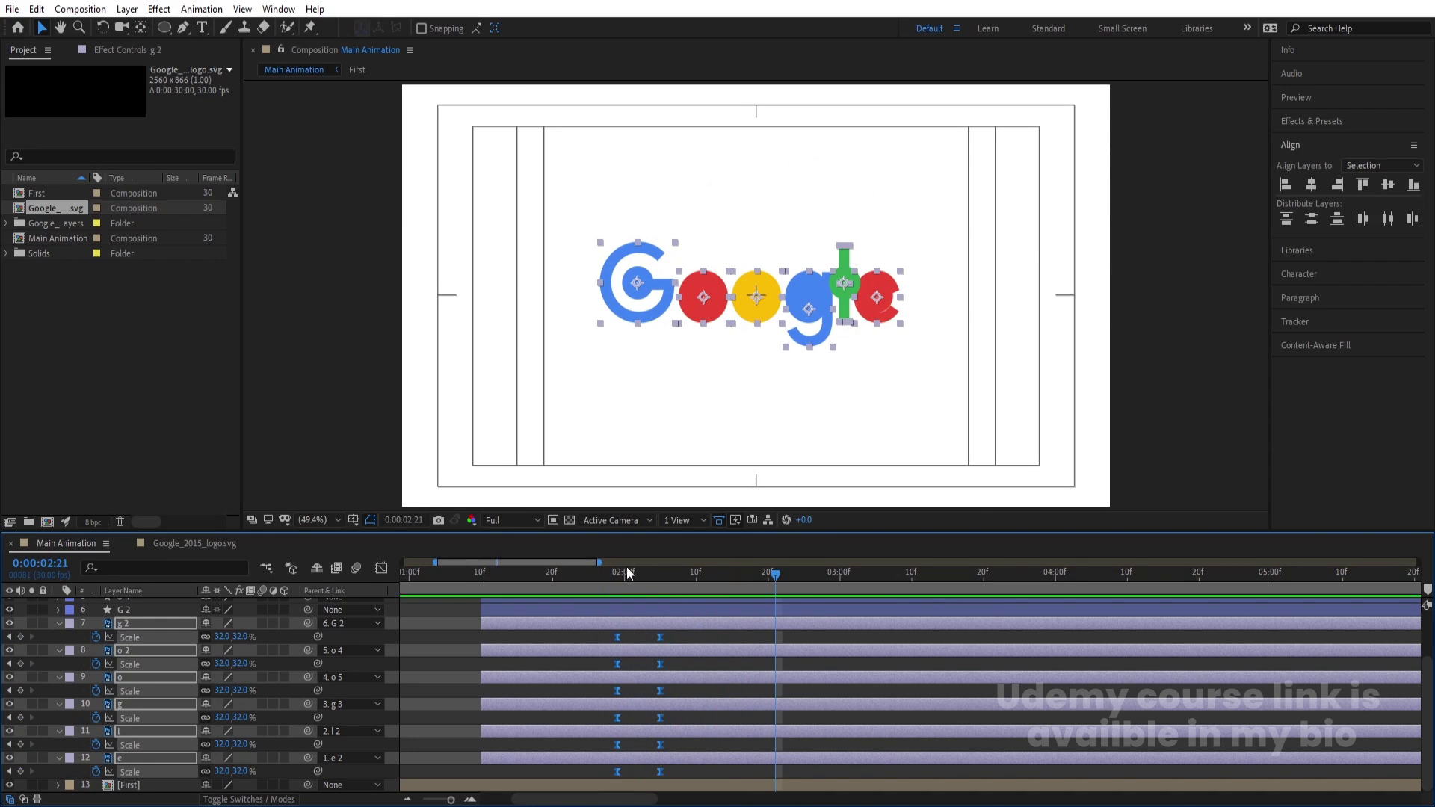
{"action": "key", "text": "space"}
{"action": "key", "text": "space"}
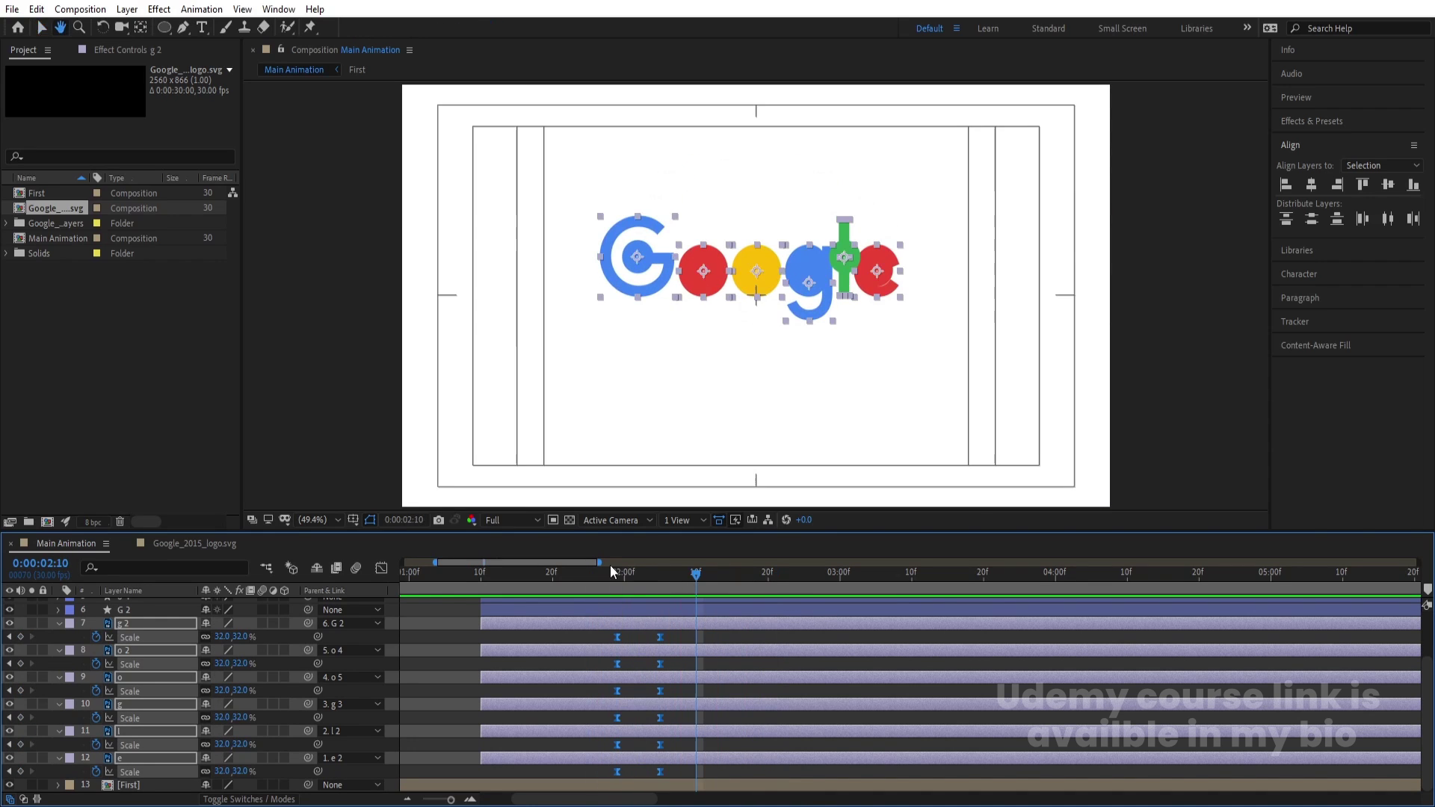
At 0:00:01:29, select the six circle layers from G 2 to e 2 and filter the timeline for "size"
{"action": "left_click", "coordinate": [618, 570]}
{"action": "left_click", "coordinate": [626, 618]}
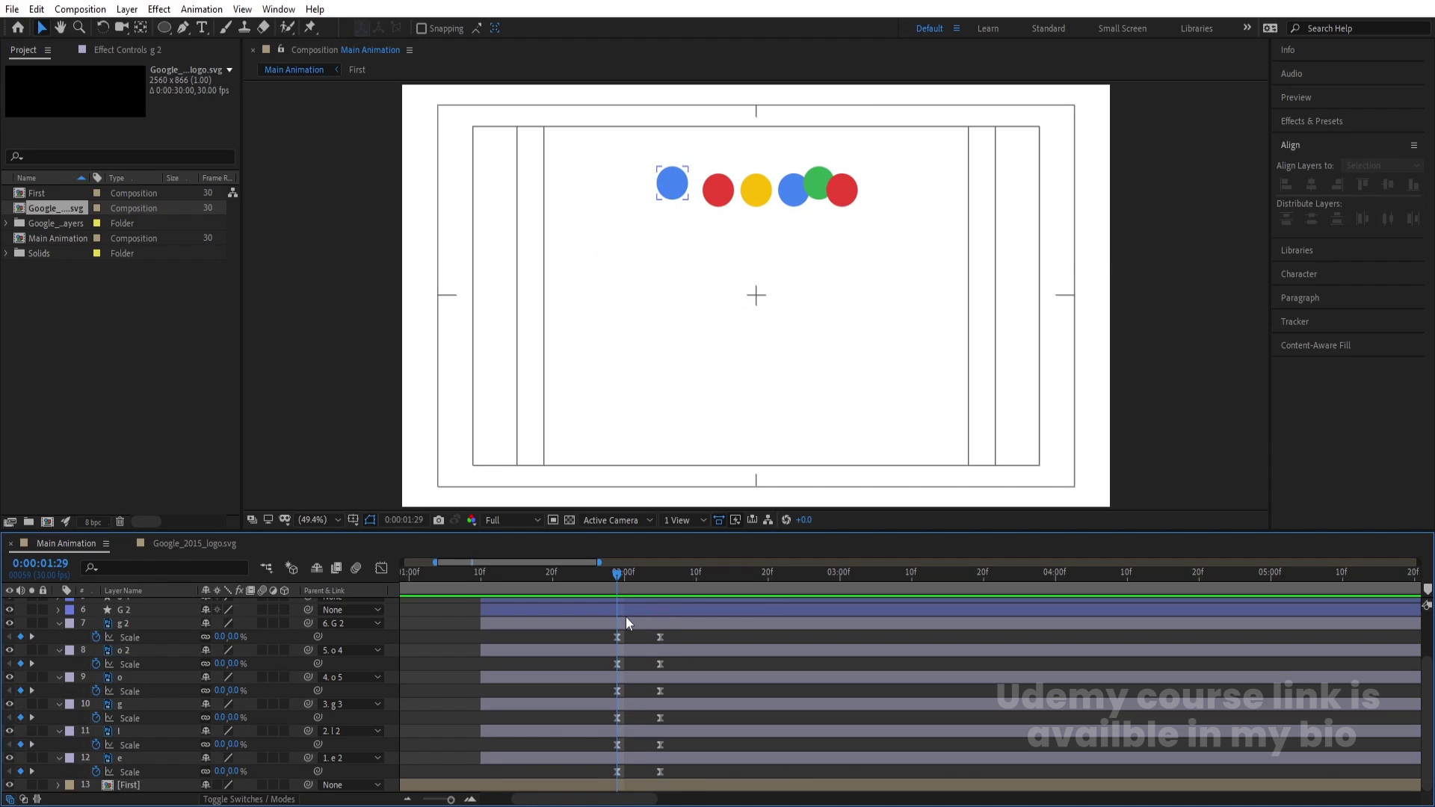
{"action": "left_click", "coordinate": [134, 612]}
{"action": "scroll", "coordinate": [135, 612], "scroll_direction": "up", "scroll_amount": 3}
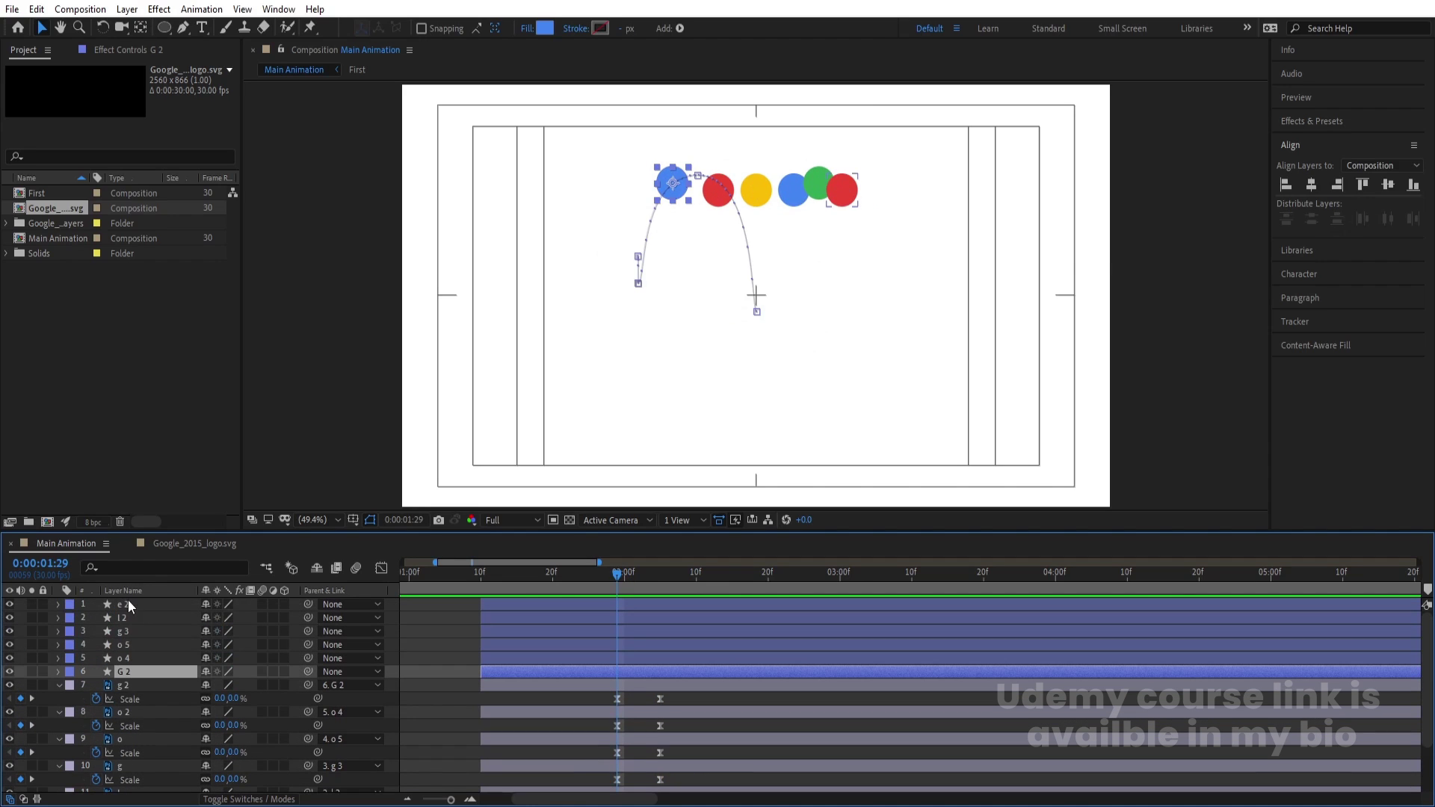
{"action": "left_click", "coordinate": [127, 602], "text": "shift"}
{"action": "left_click", "coordinate": [113, 565]}
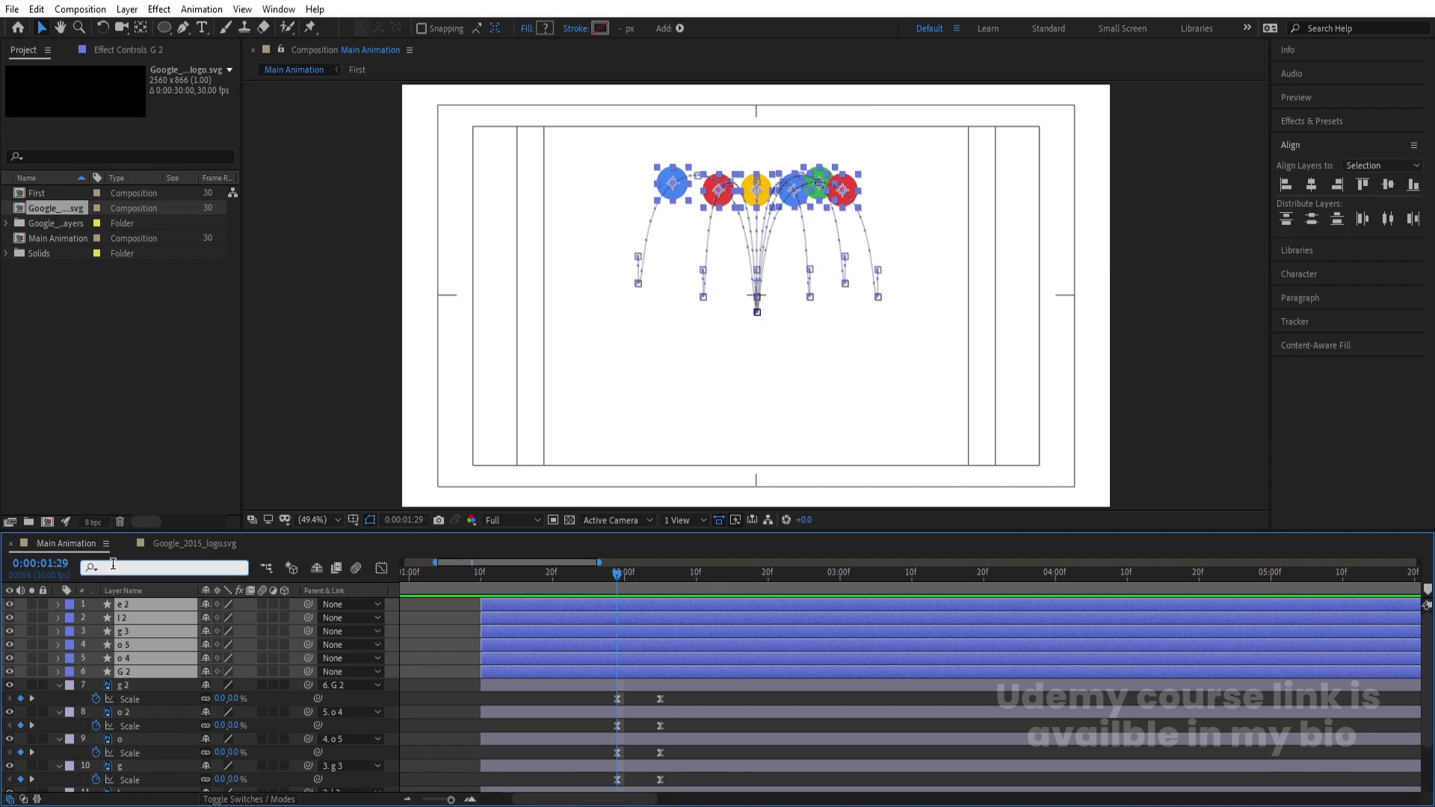
{"action": "type", "text": "size"}
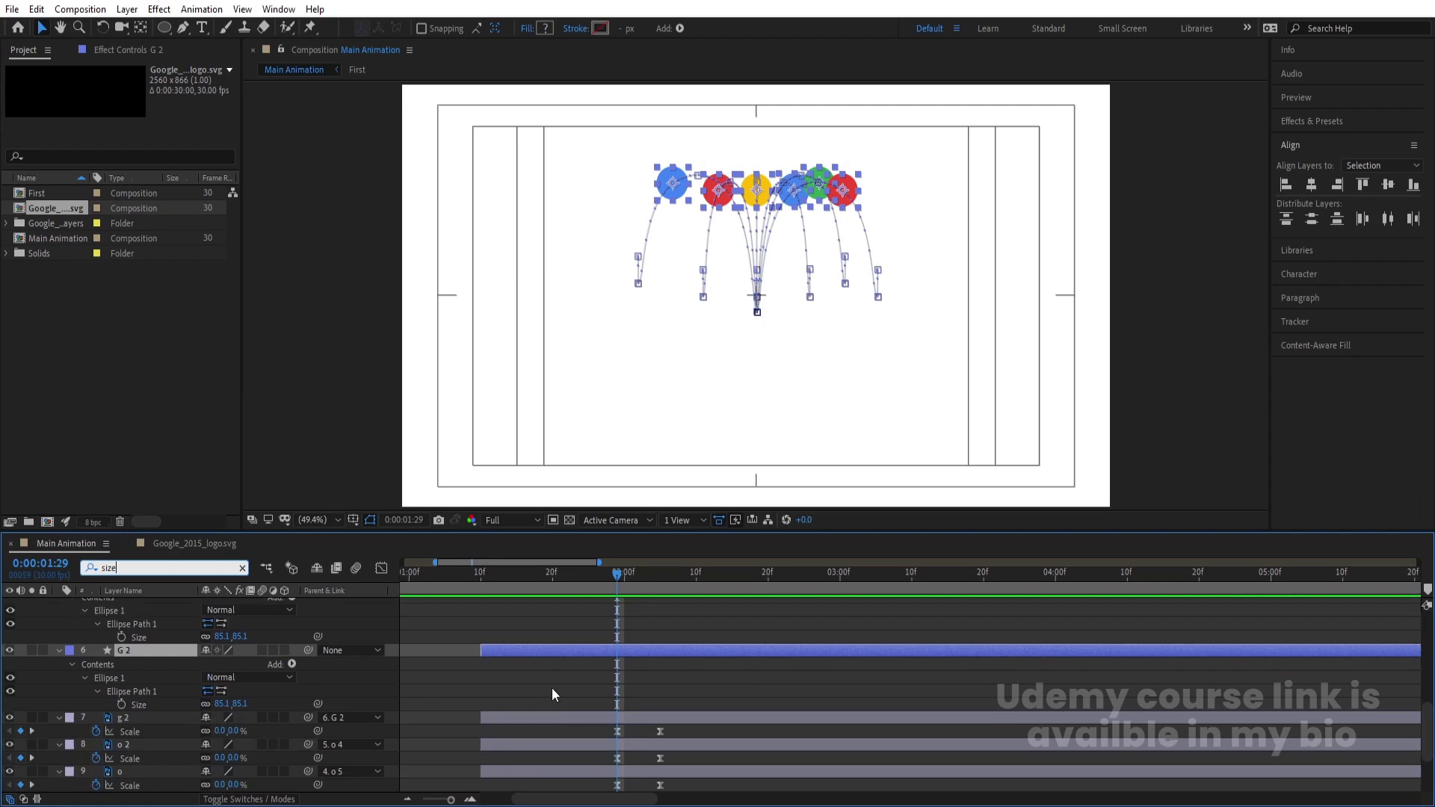
Add an ellipse Size keyframe at 0:00:01:29 to each of the six circle layers
{"action": "scroll", "coordinate": [549, 689], "scroll_direction": "down", "scroll_amount": 1}
{"action": "scroll", "coordinate": [121, 661], "scroll_direction": "up", "scroll_amount": 5}
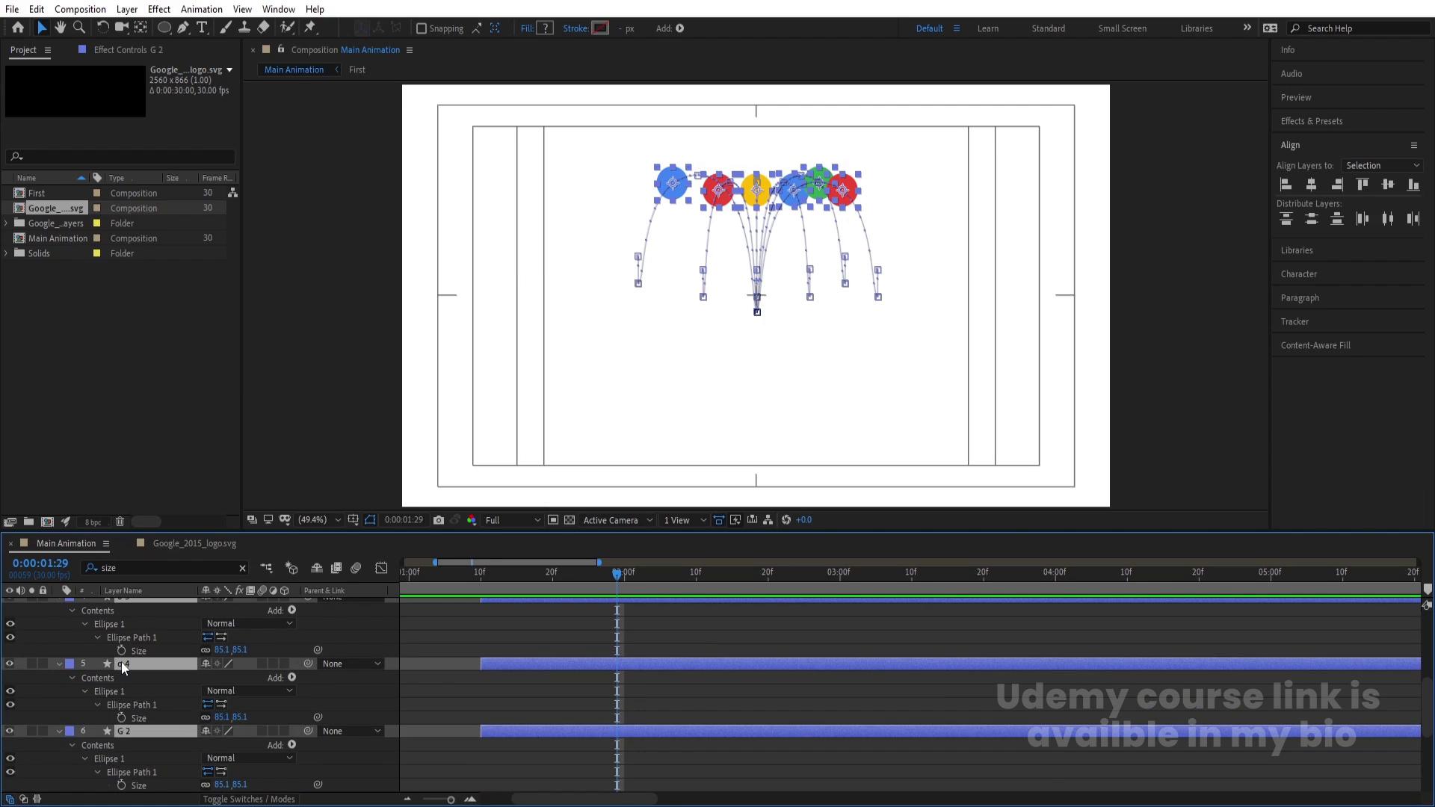
{"action": "left_click", "coordinate": [116, 659]}
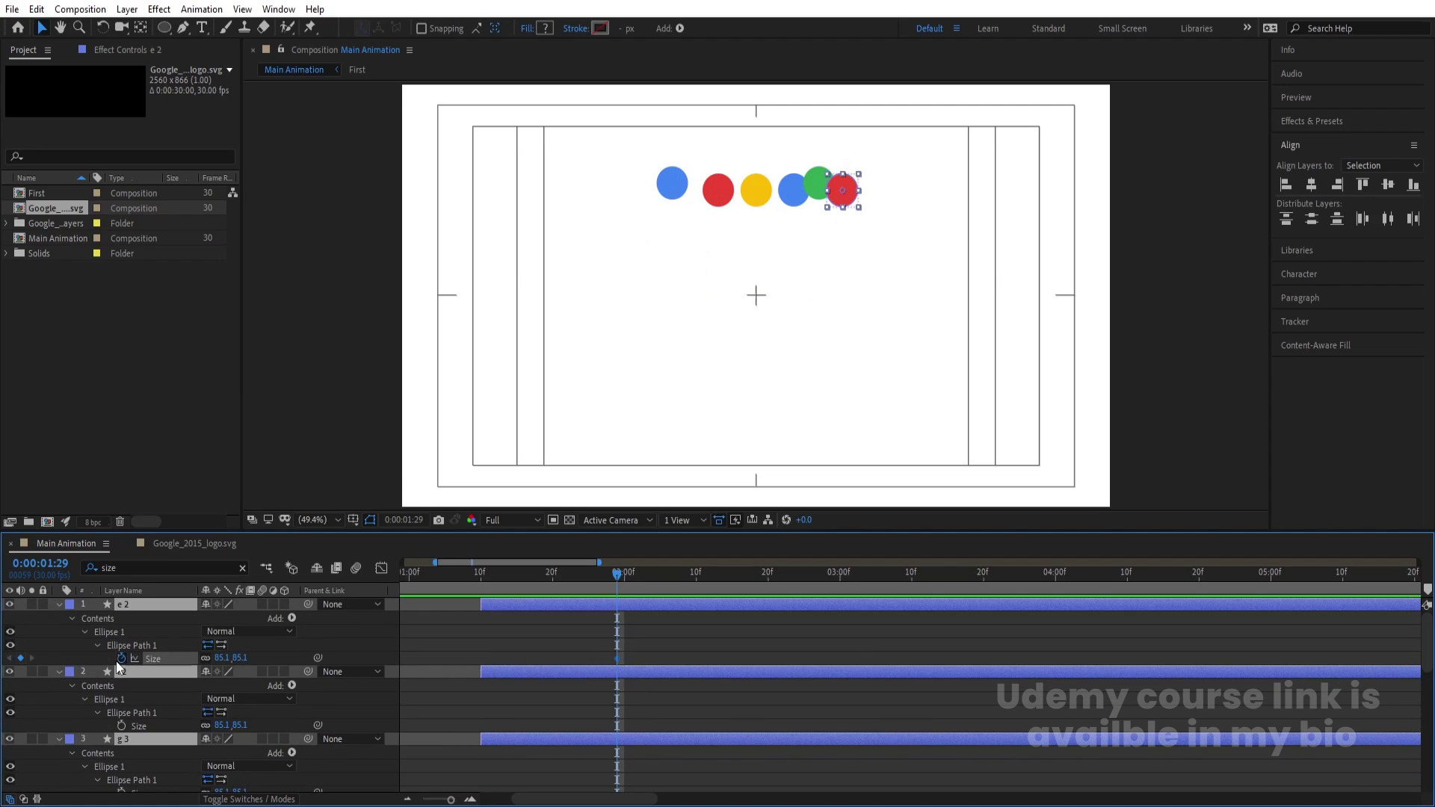
{"action": "left_click", "coordinate": [119, 724]}
{"action": "scroll", "coordinate": [119, 724], "scroll_direction": "down", "scroll_amount": 4}
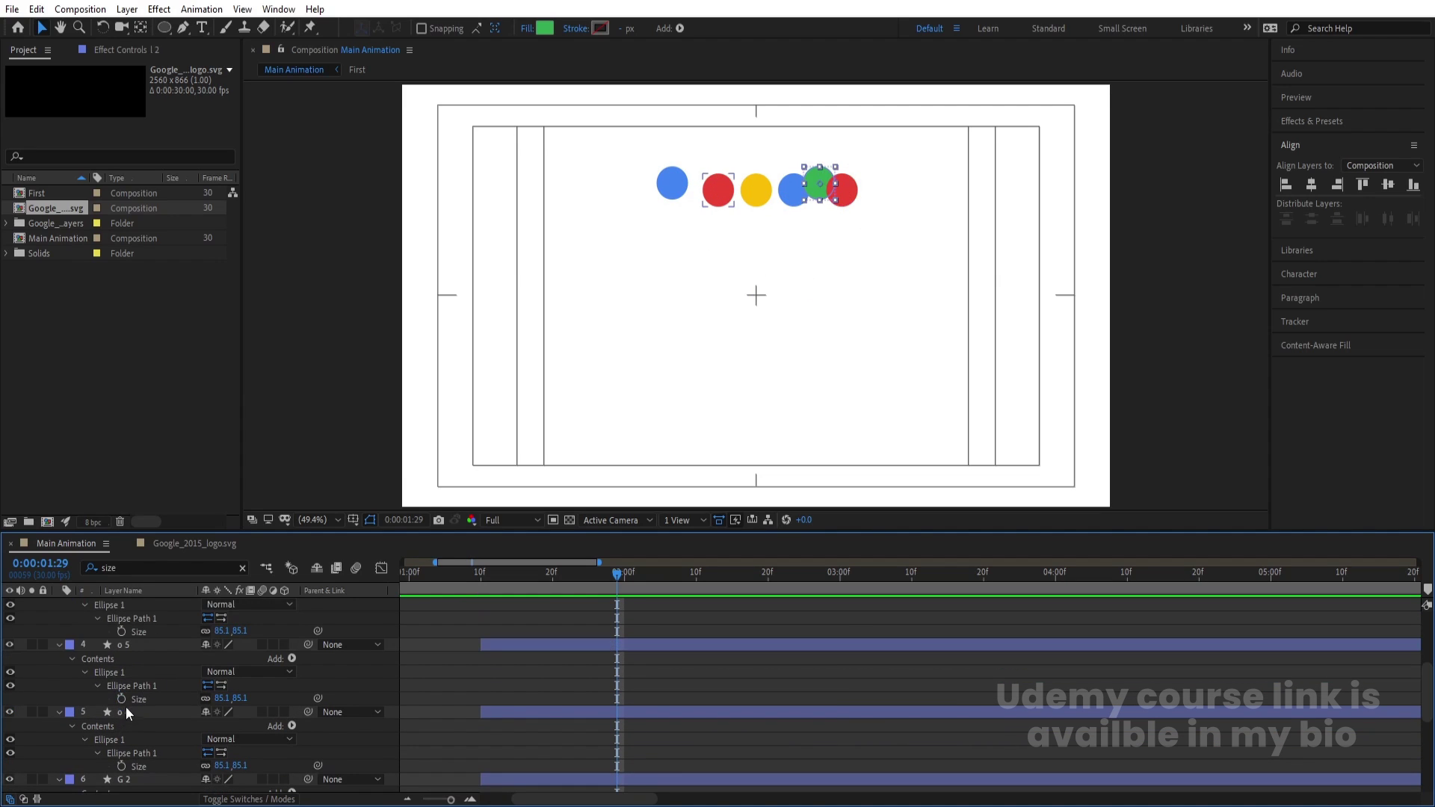
{"action": "left_click", "coordinate": [123, 703]}
{"action": "left_click", "coordinate": [122, 632]}
{"action": "scroll", "coordinate": [123, 729], "scroll_direction": "down", "scroll_amount": 3}
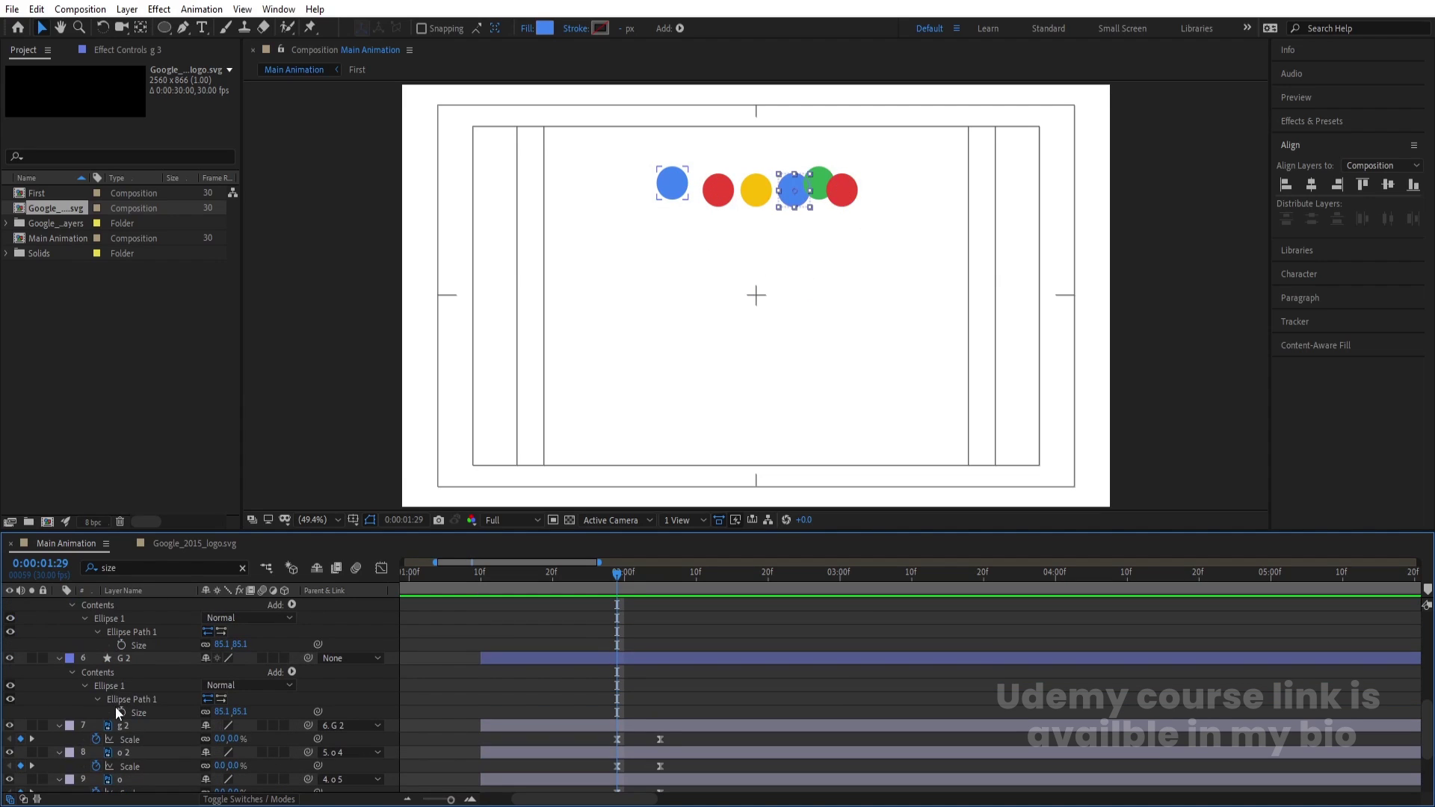
{"action": "left_click", "coordinate": [121, 712]}
{"action": "left_click", "coordinate": [121, 644]}
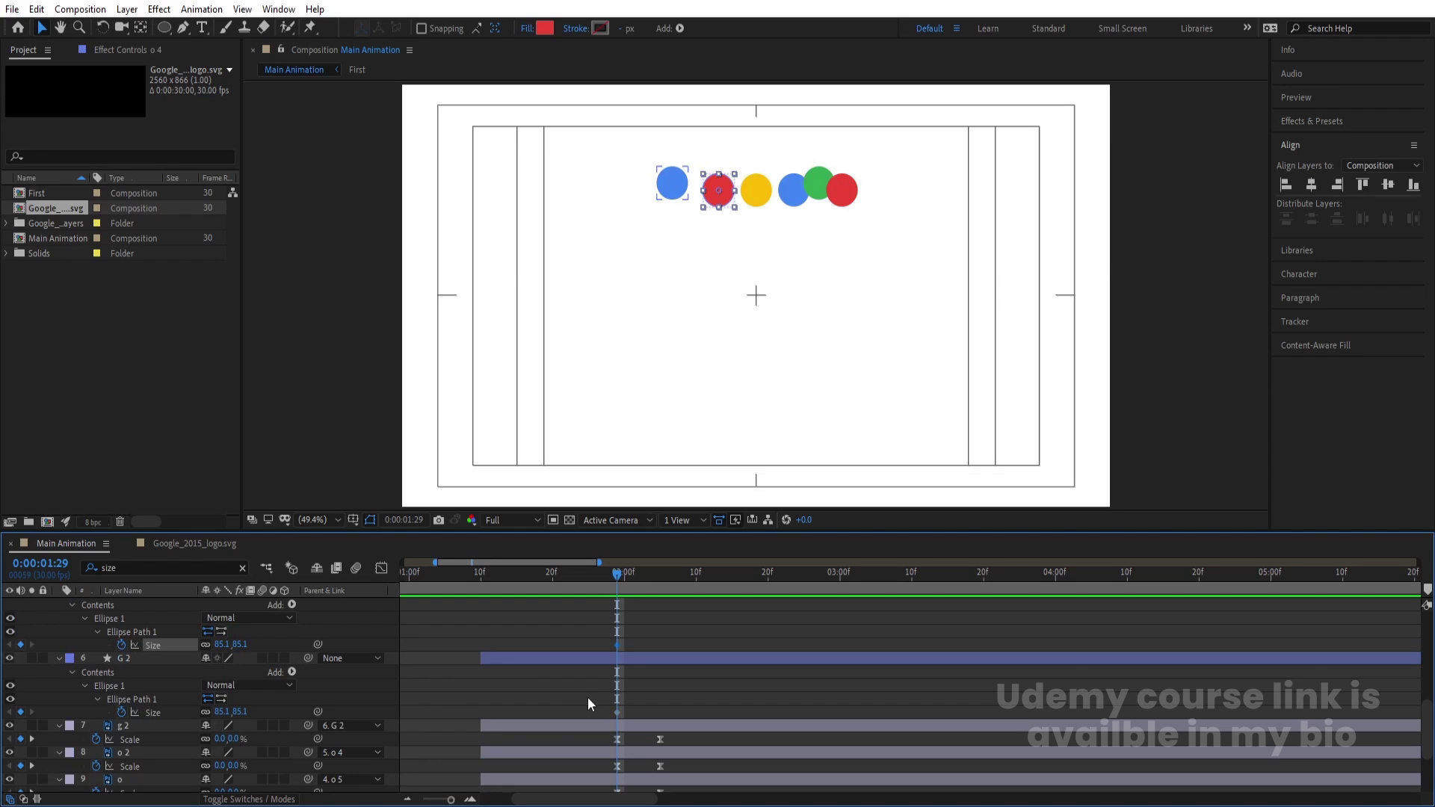
At 0:00:02:05, set the ellipse Size of the circle layers G 2, o 4 and o 5 to 0
{"action": "key", "text": "k"}
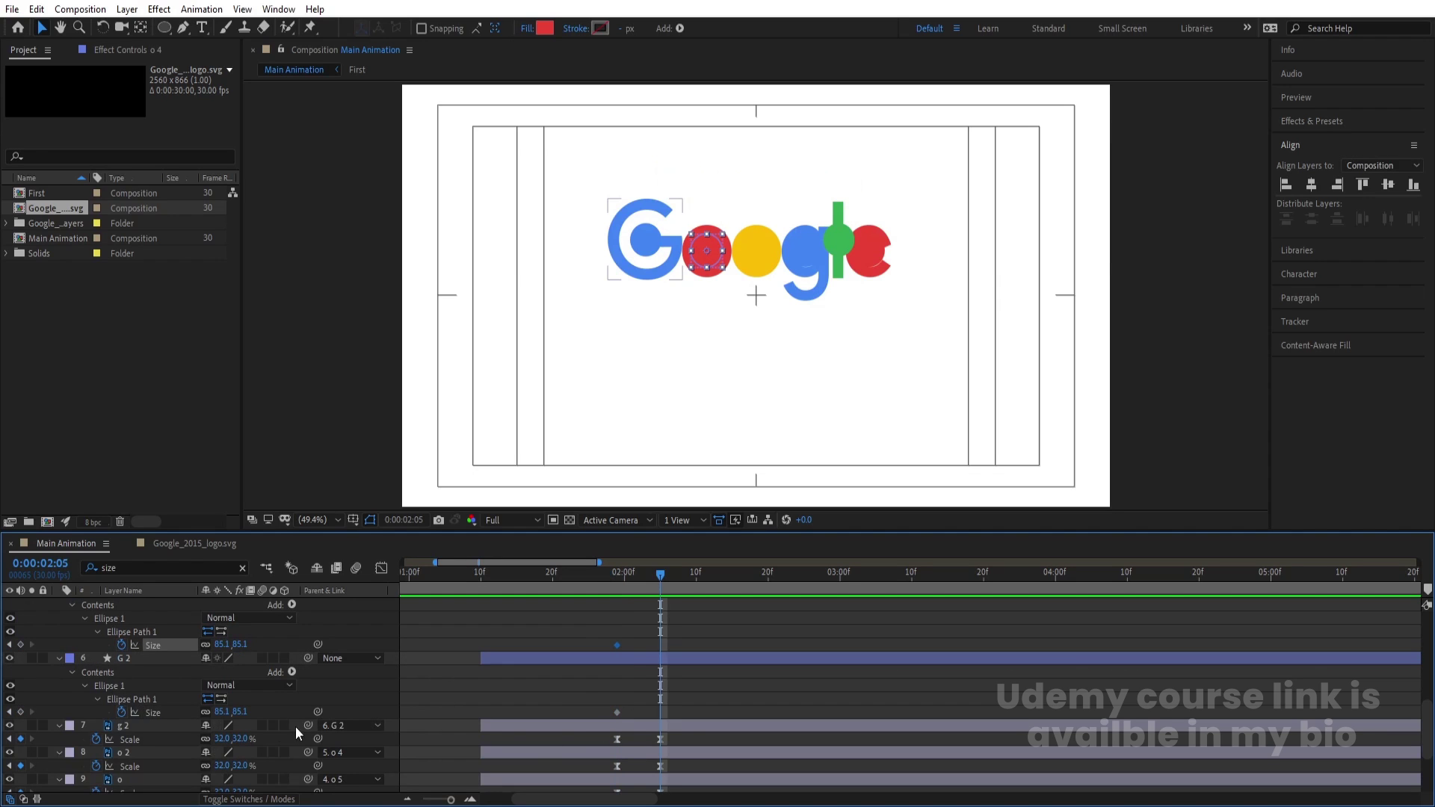
{"action": "left_click", "coordinate": [222, 712]}
{"action": "type", "text": "0"}
{"action": "left_click", "coordinate": [222, 644]}
{"action": "type", "text": "0"}
{"action": "left_click", "coordinate": [285, 634]}
{"action": "scroll", "coordinate": [285, 633], "scroll_direction": "up", "scroll_amount": 3}
{"action": "left_click", "coordinate": [227, 657]}
{"action": "type", "text": "0"}
{"action": "key", "text": "Return"}
Set the ellipse Size of the circle layers g 3, l 2 and e 2 to 0 at 0:00:02:05
{"action": "scroll", "coordinate": [281, 657], "scroll_direction": "up", "scroll_amount": 2}
{"action": "left_click", "coordinate": [227, 665]}
{"action": "type", "text": "0"}
{"action": "key", "text": "Return"}
{"action": "scroll", "coordinate": [298, 659], "scroll_direction": "up", "scroll_amount": 3}
{"action": "left_click", "coordinate": [221, 685]}
{"action": "type", "text": "0"}
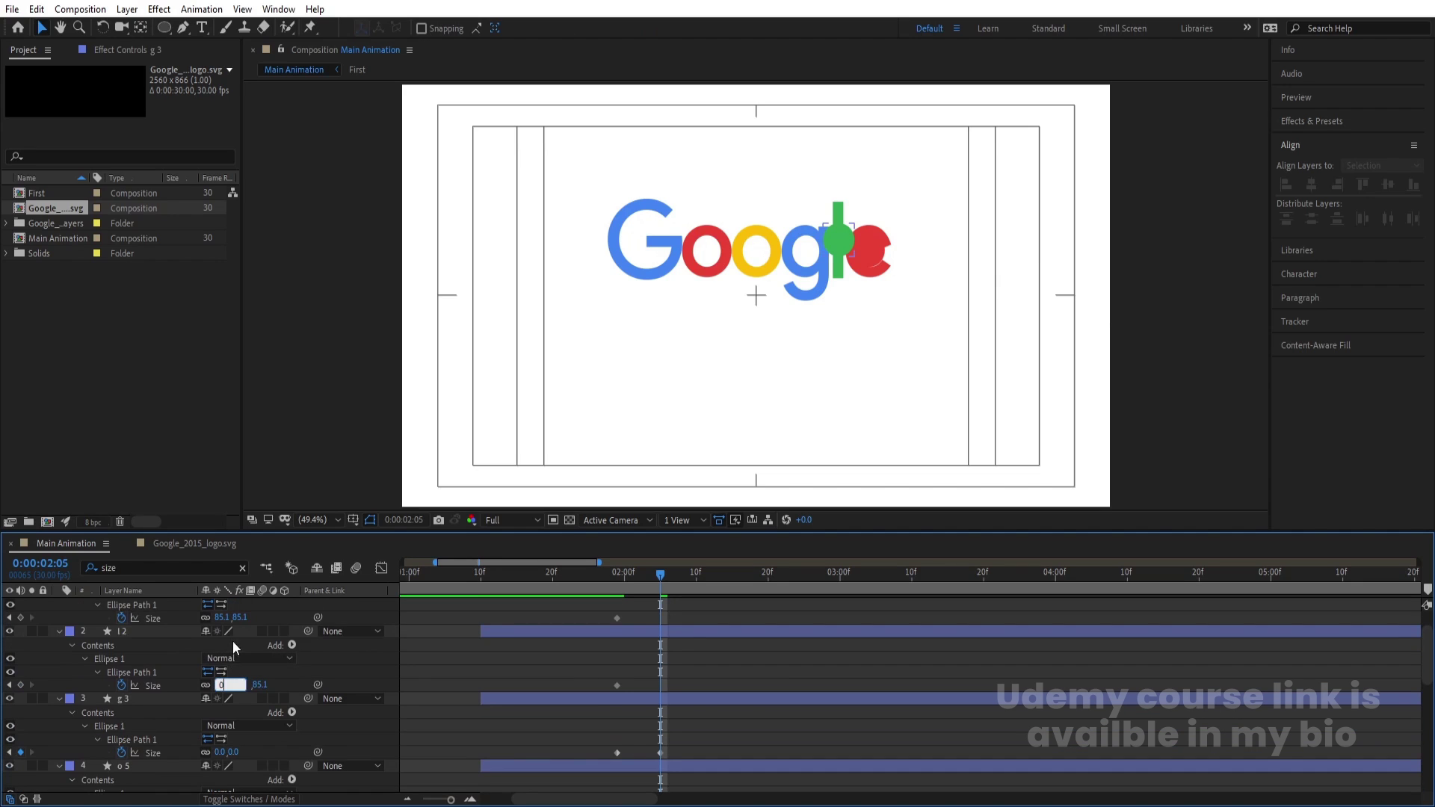
{"action": "key", "text": "Return"}
{"action": "scroll", "coordinate": [285, 617], "scroll_direction": "up", "scroll_amount": 2}
Apply Easy Ease to the circles' Size keyframes and play the result from 0:00:01:10
{"action": "left_click_drag", "start_coordinate": [600, 630], "coordinate": [697, 777]}
{"action": "key", "text": "space"}
{"action": "key", "text": "space"}
{"action": "left_click_drag", "start_coordinate": [629, 579], "coordinate": [482, 603]}
{"action": "key", "text": "space"}
{"action": "key", "text": "space"}
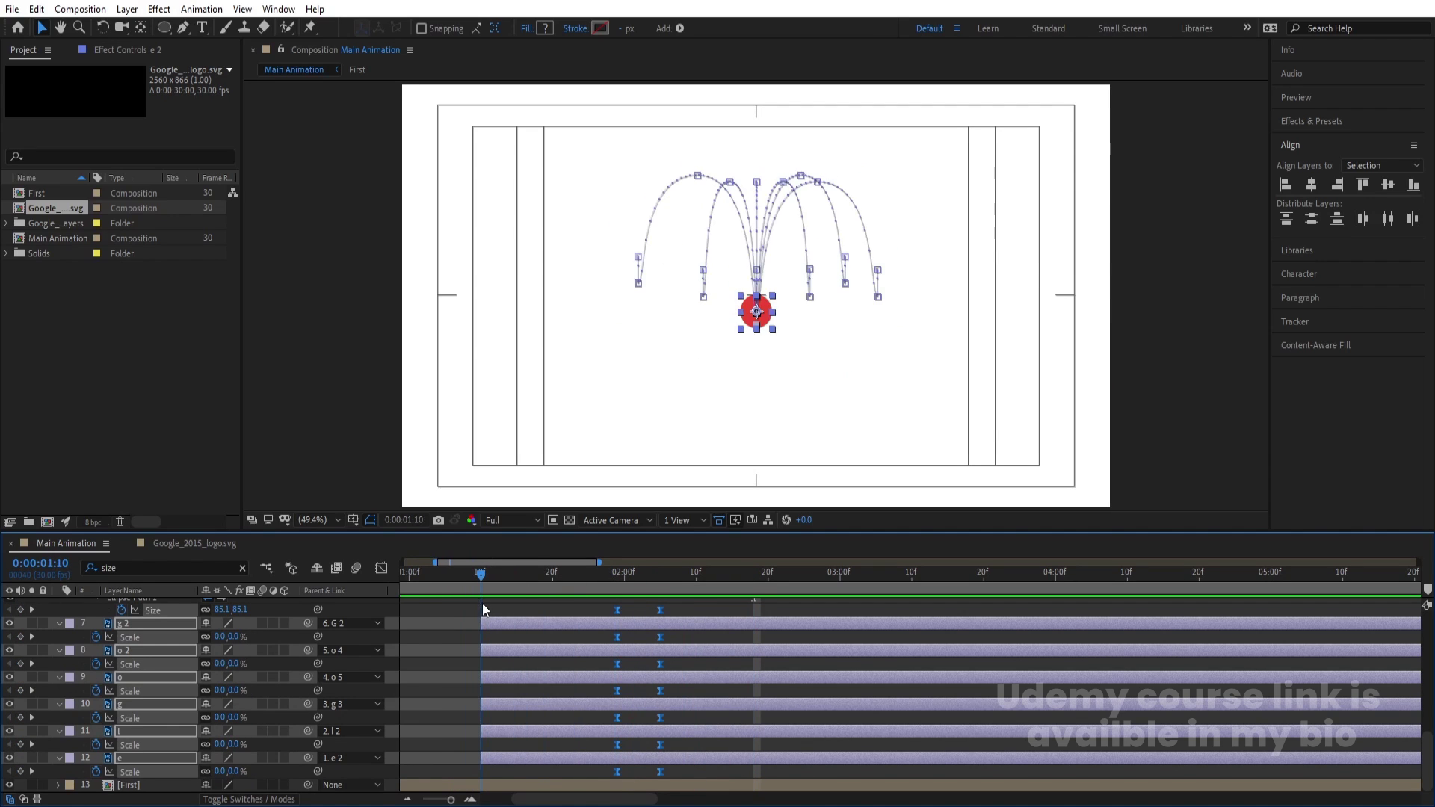
Clear the timeline filter, collapse all layer properties and play the animation from the beginning
{"action": "left_click", "coordinate": [456, 628]}
{"action": "key", "text": "u"}
{"action": "key", "text": "u"}
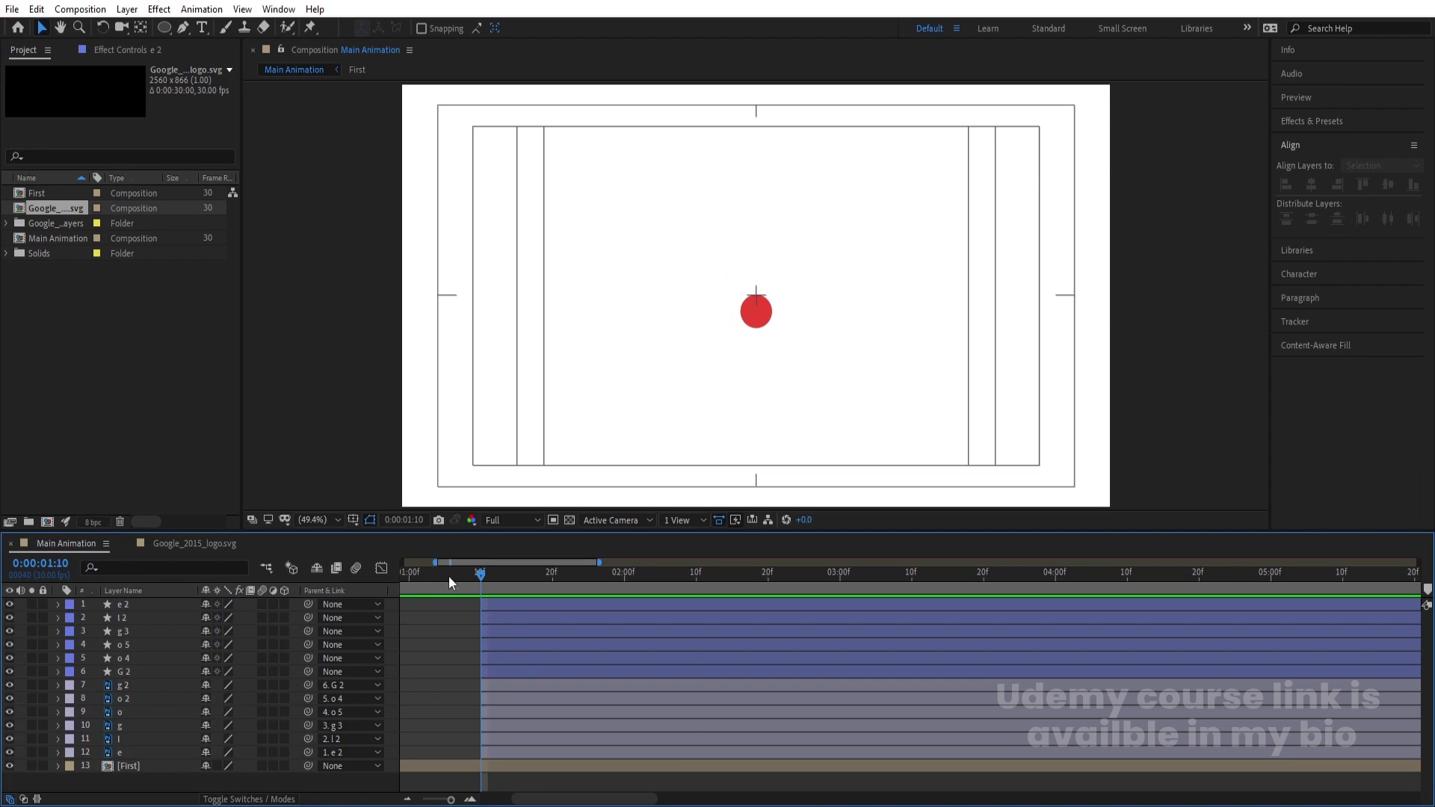
{"action": "key", "text": "Home"}
{"action": "key", "text": "space"}
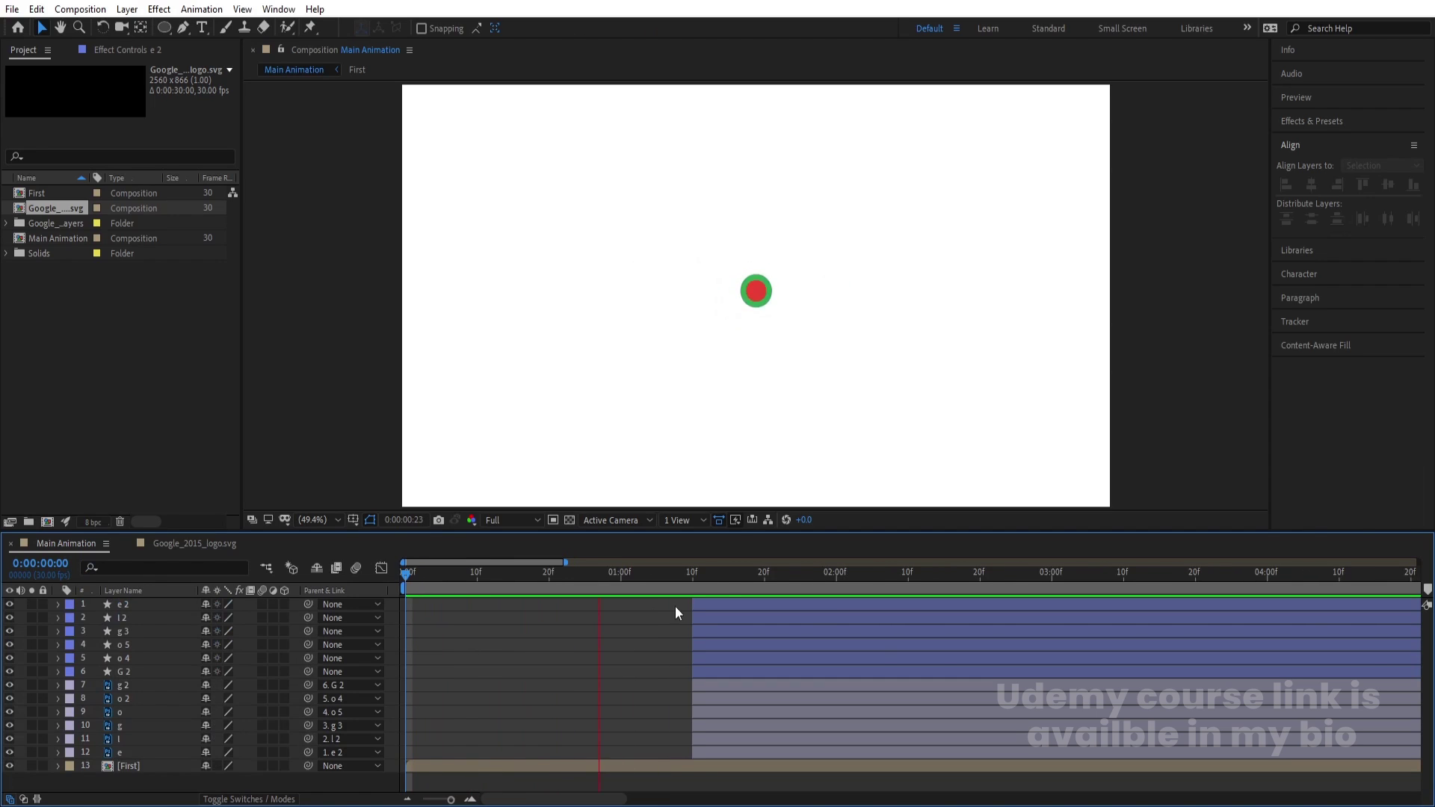
{"action": "key", "text": "space"}
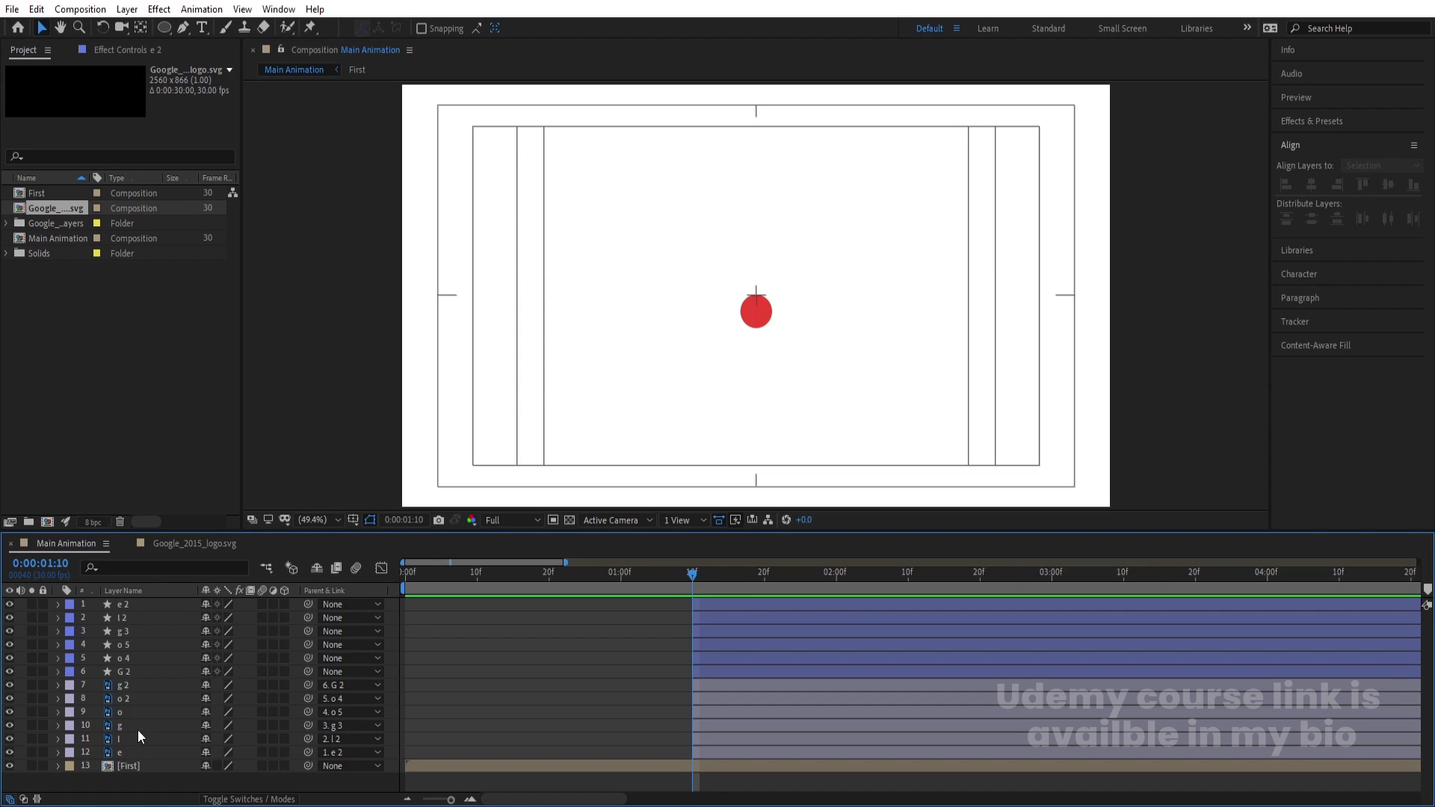
Move the start of the layers l and l 2 to 0:00:01:12, two frames after the e layers
{"action": "key", "text": "equal"}
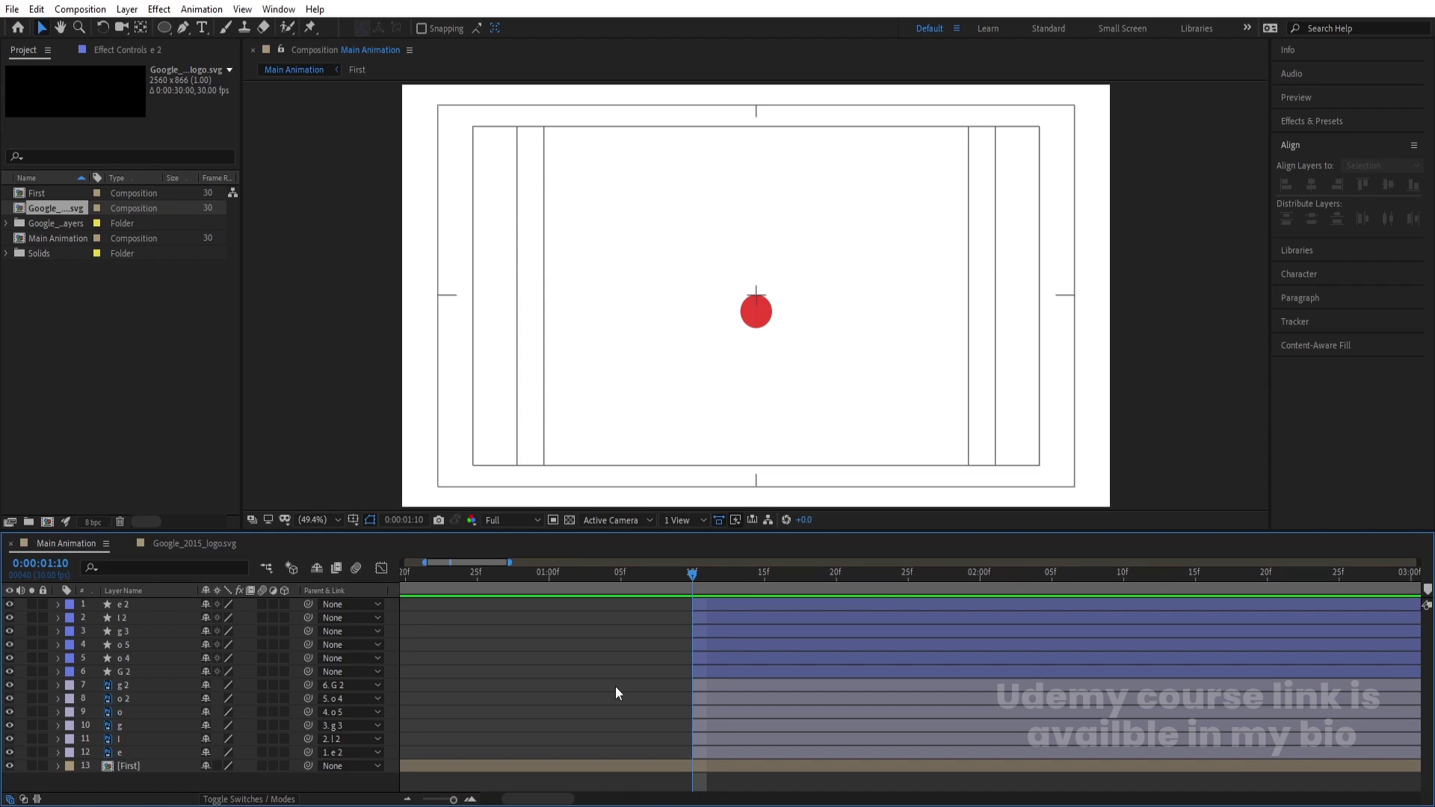
{"action": "key", "text": "Page_Down"}
{"action": "key", "text": "Page_Down"}
{"action": "left_click", "coordinate": [721, 738]}
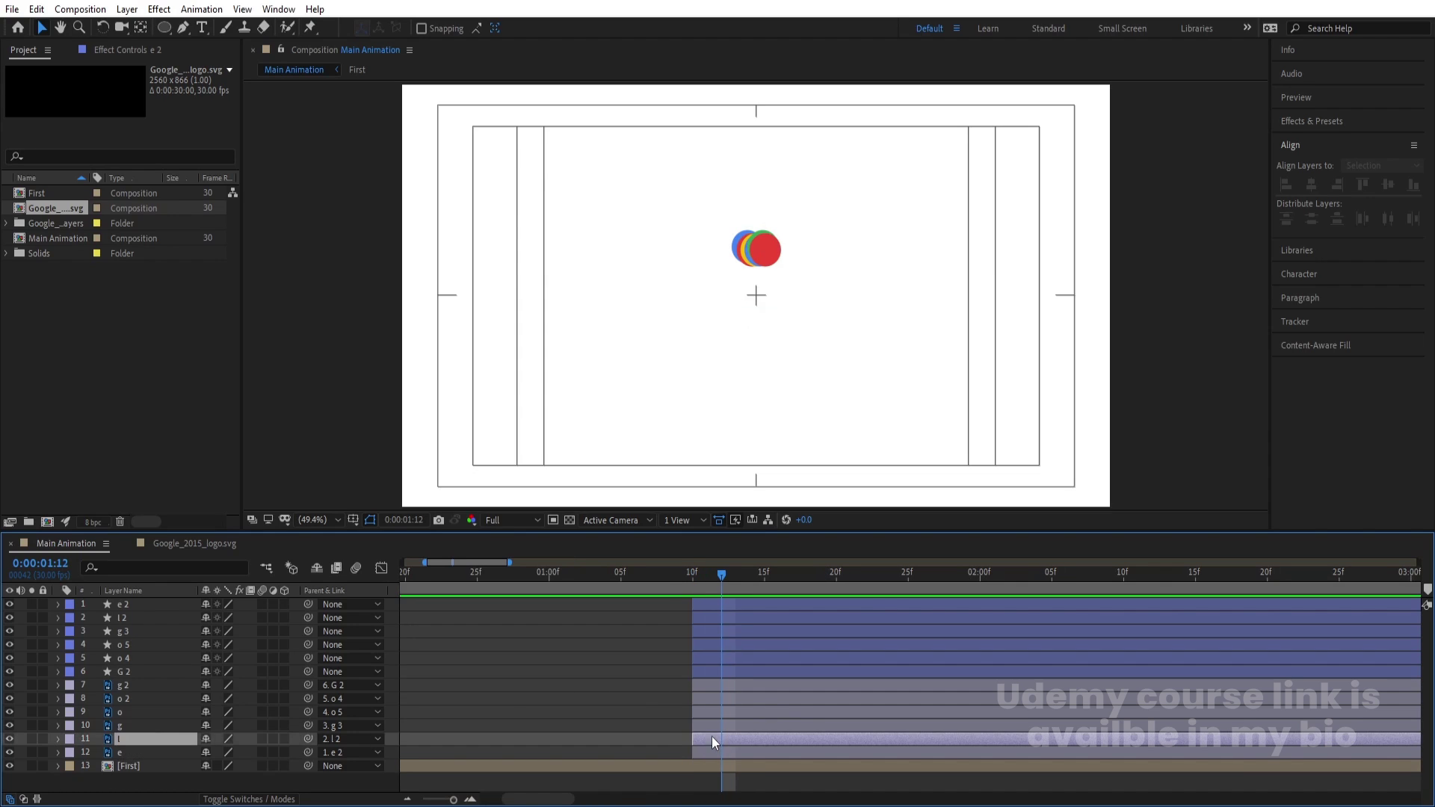
{"action": "left_click", "coordinate": [142, 618], "text": "ctrl"}
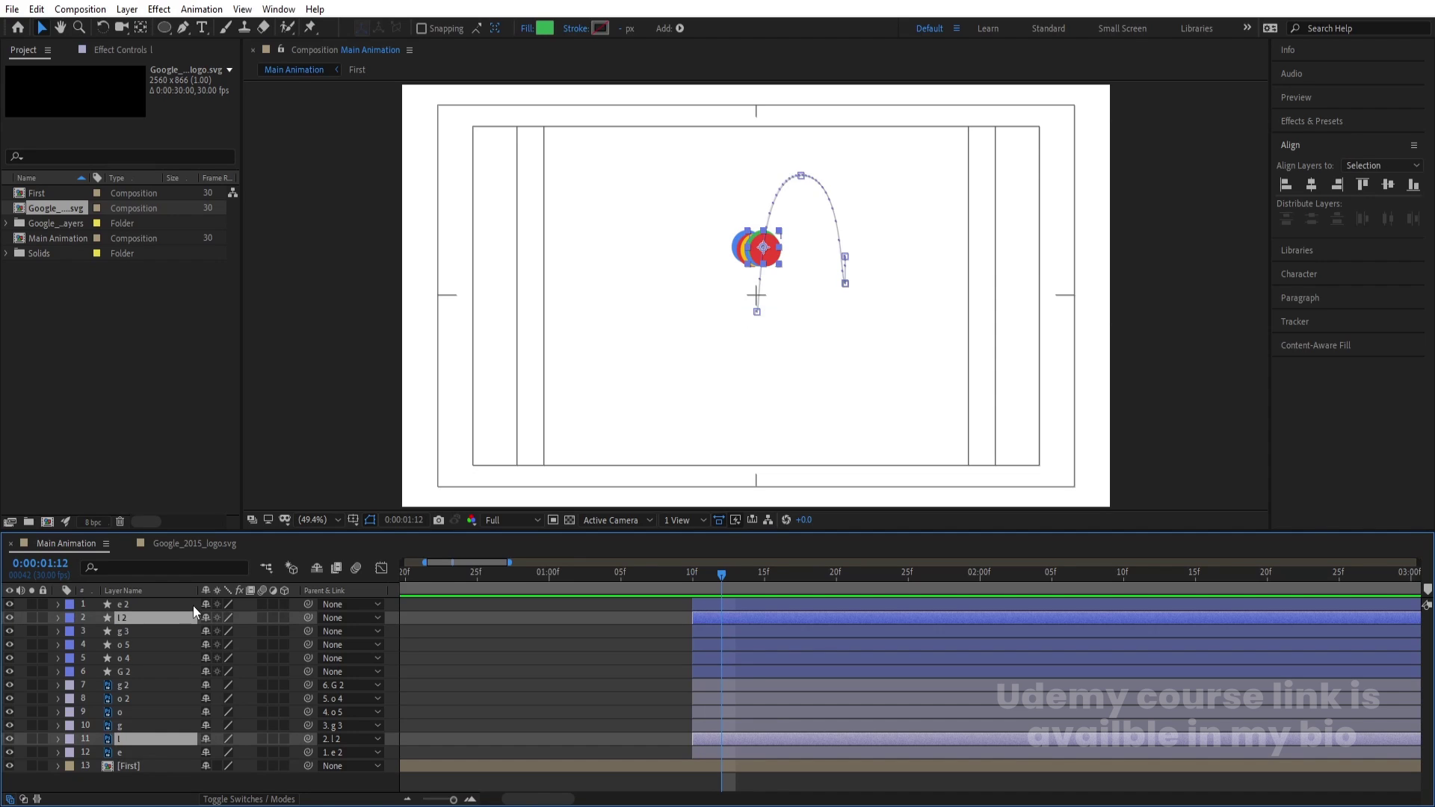
{"action": "key", "text": "bracketleft"}
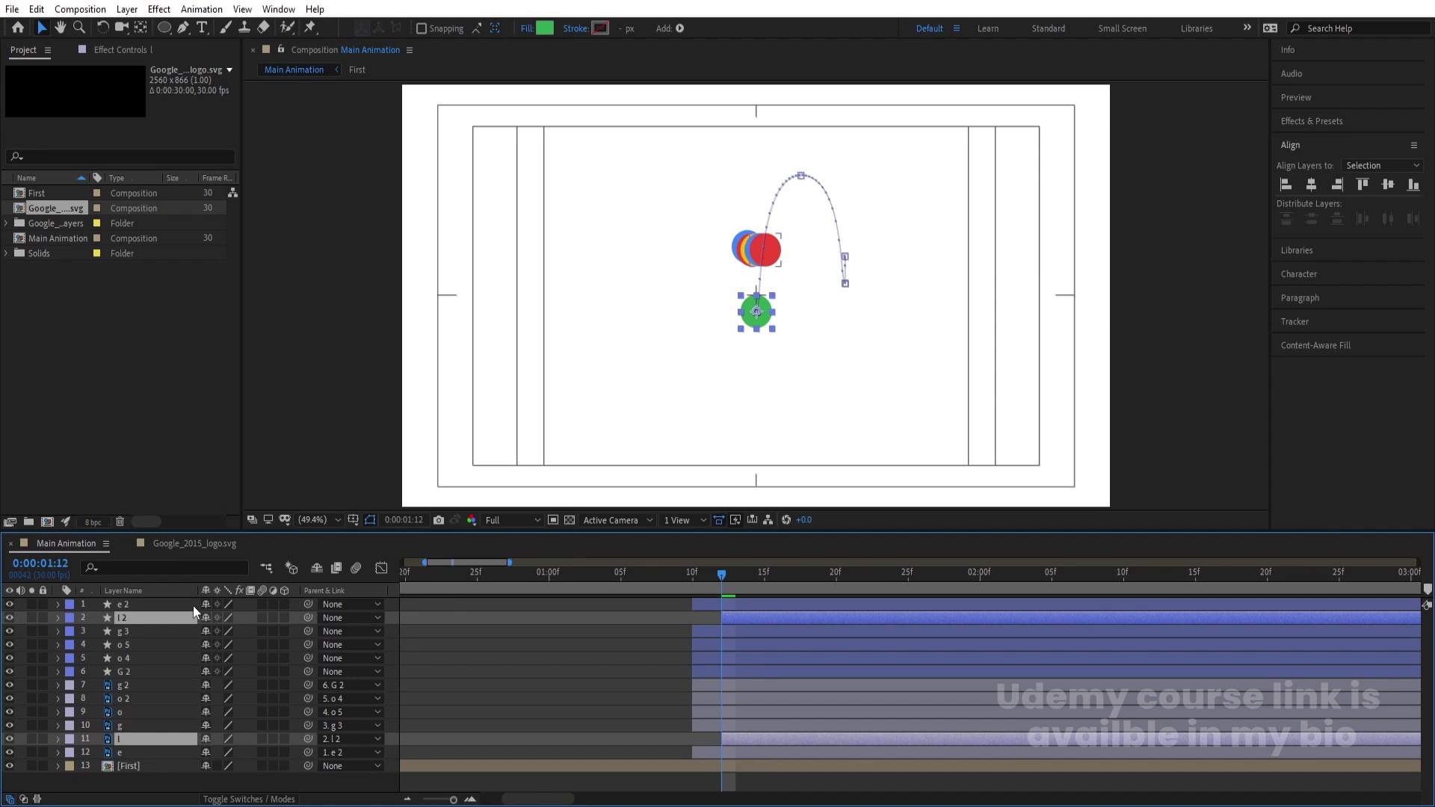
Move the start of the layers g 3 and g to 0:00:01:14
{"action": "key", "text": "Page_Down"}
{"action": "key", "text": "Page_Down"}
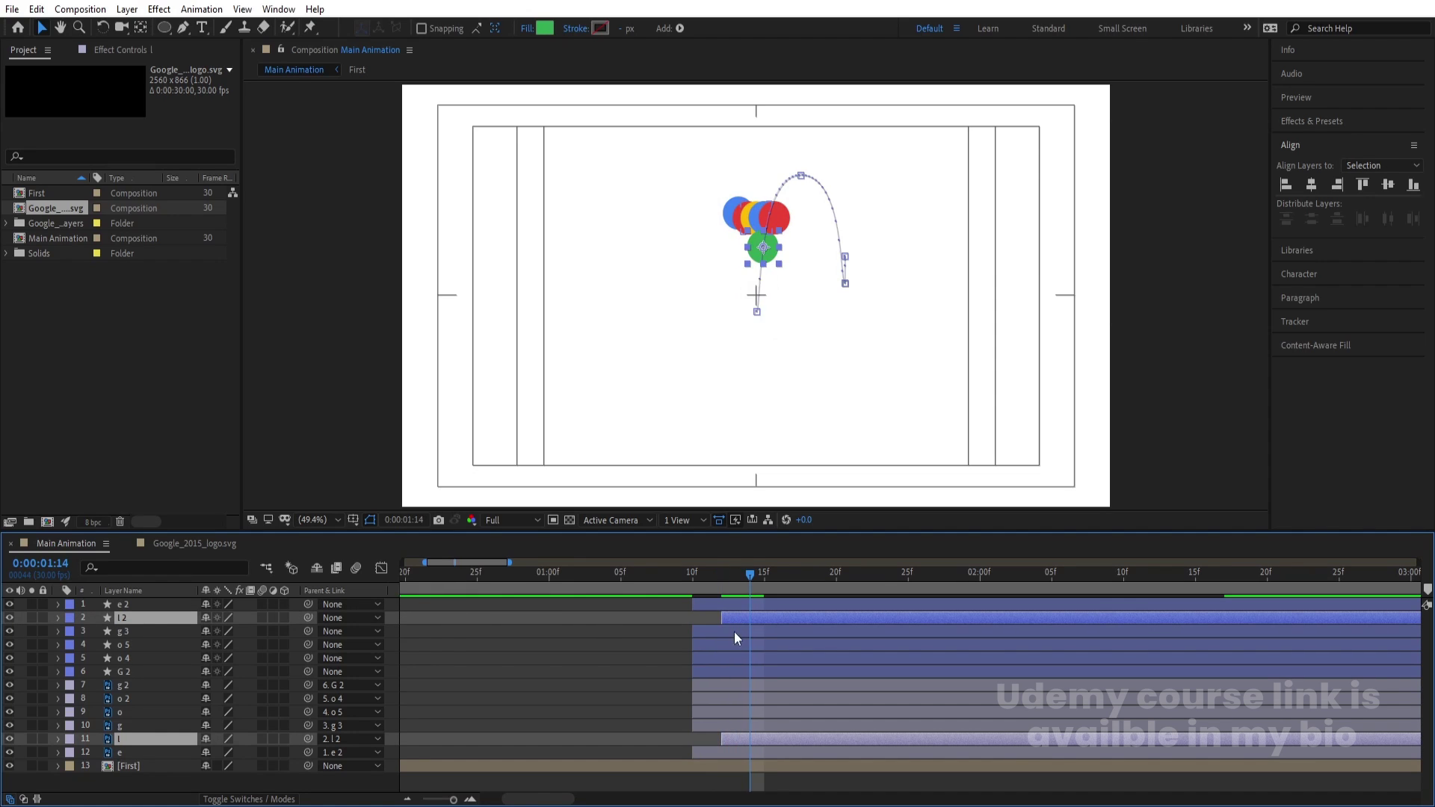
{"action": "left_click", "coordinate": [737, 636]}
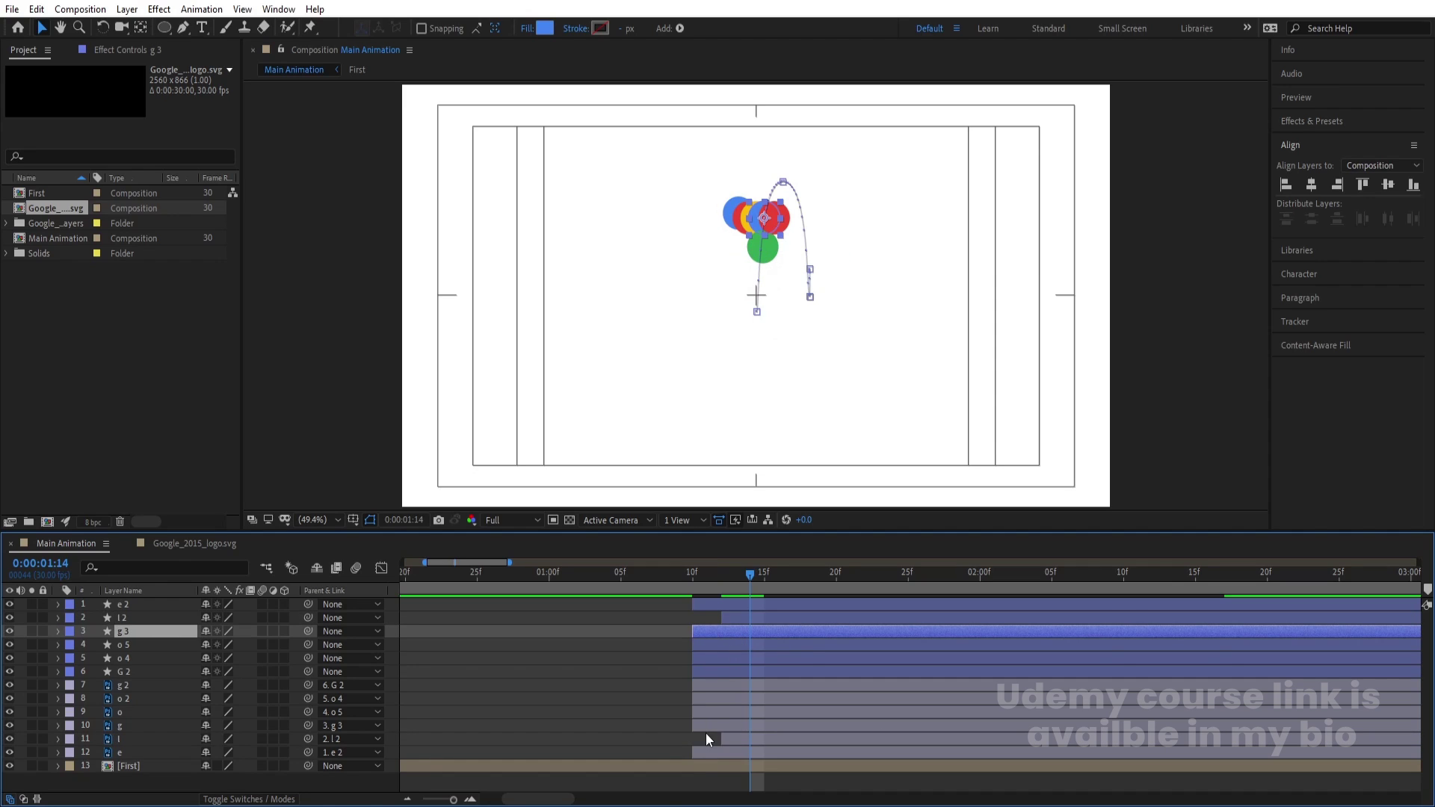
{"action": "left_click", "coordinate": [706, 727], "text": "ctrl"}
{"action": "key", "text": "bracketleft"}
Move the start of the layers o 5 and o to 0:00:01:16
{"action": "key", "text": "Page_Down"}
{"action": "key", "text": "Page_Down"}
{"action": "left_click", "coordinate": [760, 645]}
{"action": "left_click", "coordinate": [716, 714], "text": "ctrl"}
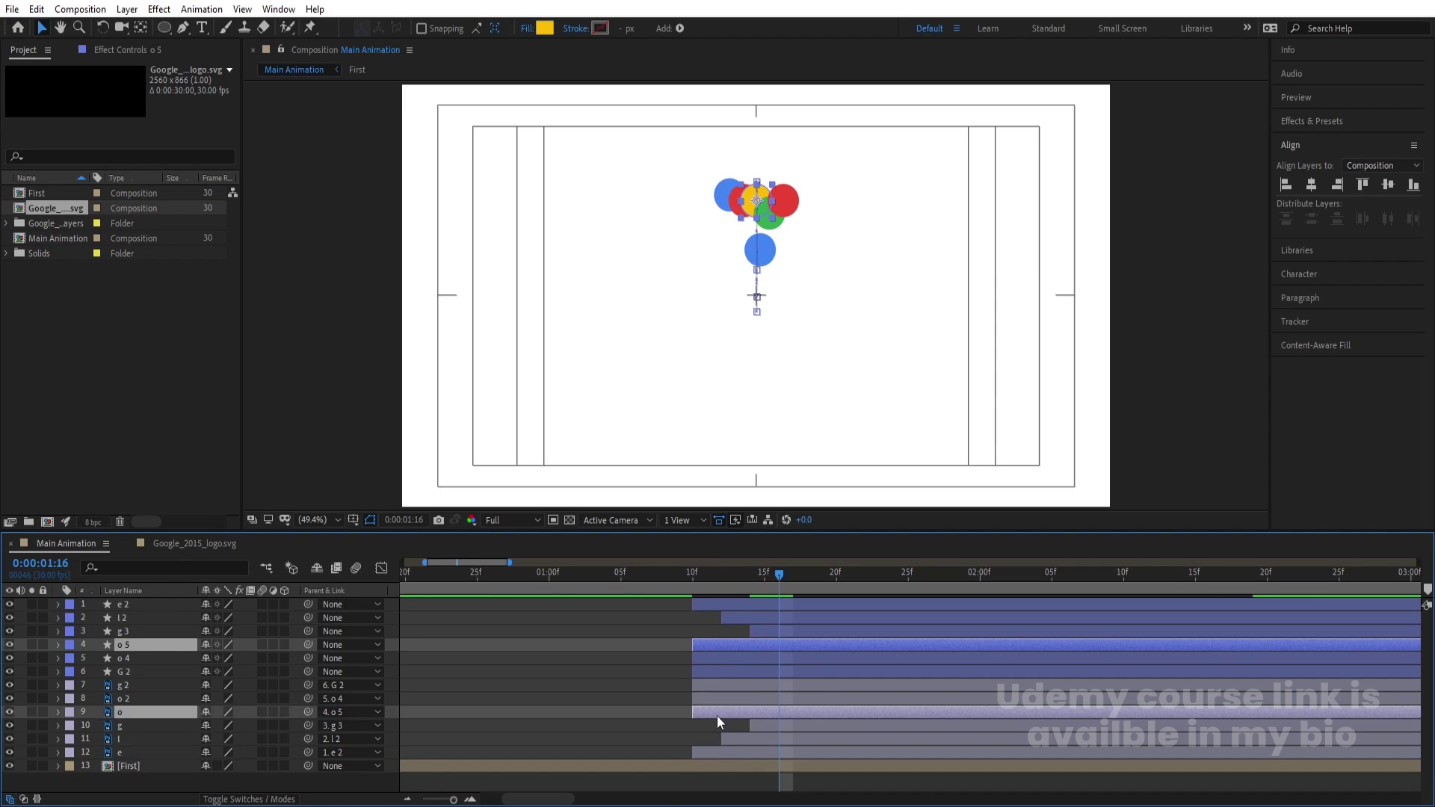
{"action": "key", "text": "bracketleft"}
Move the start of the layers o 4 and o 2 to 0:00:01:18
{"action": "key", "text": "Page_Down"}
{"action": "key", "text": "Page_Down"}
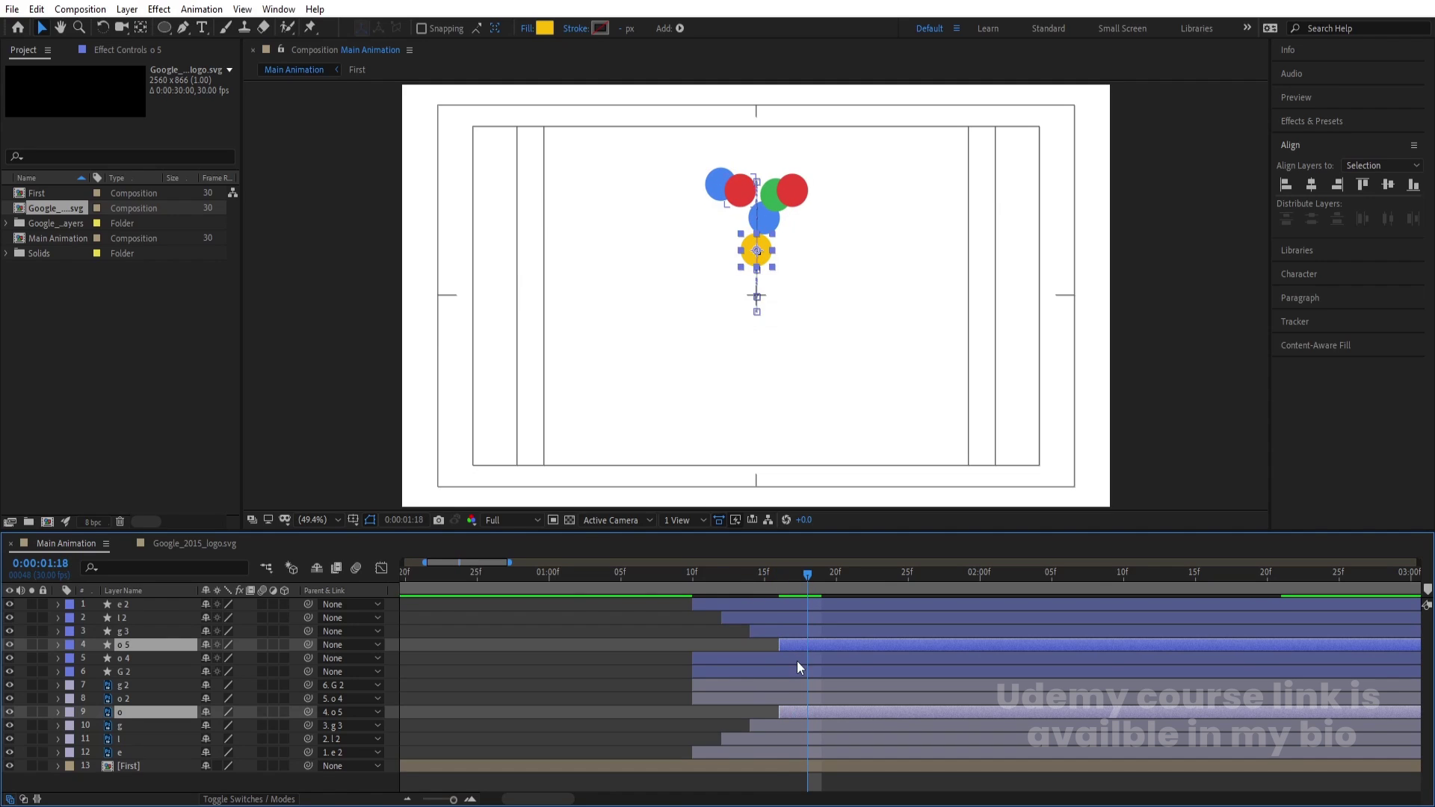
{"action": "left_click", "coordinate": [797, 660]}
{"action": "left_click", "coordinate": [773, 697], "text": "ctrl"}
{"action": "key", "text": "bracketleft"}
Move the start of the layers G 2 and g 2 to 0:00:01:20
{"action": "key", "text": "Page_Down"}
{"action": "key", "text": "Page_Down"}
{"action": "left_click", "coordinate": [787, 673]}
{"action": "left_click", "coordinate": [778, 684], "text": "ctrl"}
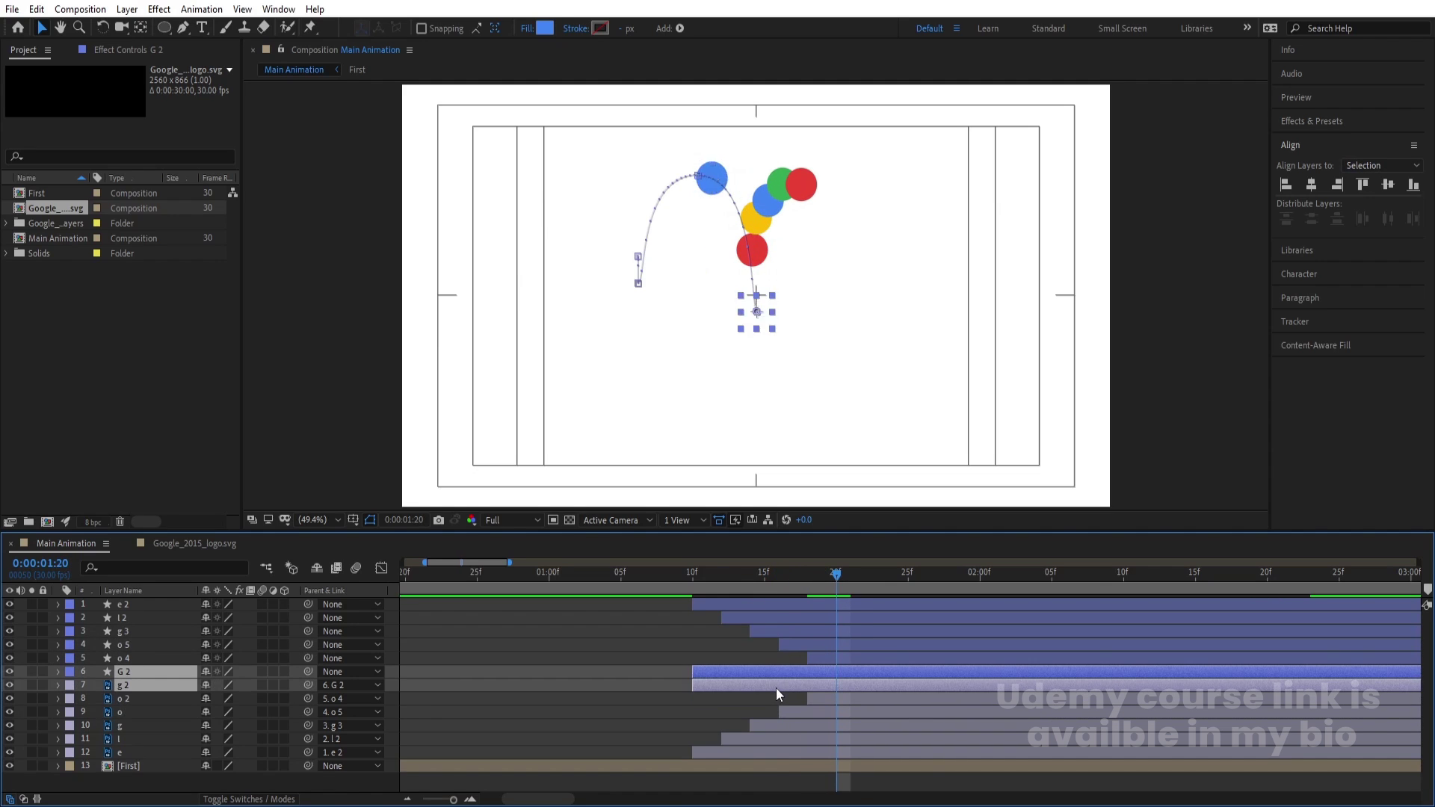
{"action": "key", "text": "bracketleft"}
Play the animation with the staggered layers, including a full run from the beginning
{"action": "key", "text": "space"}
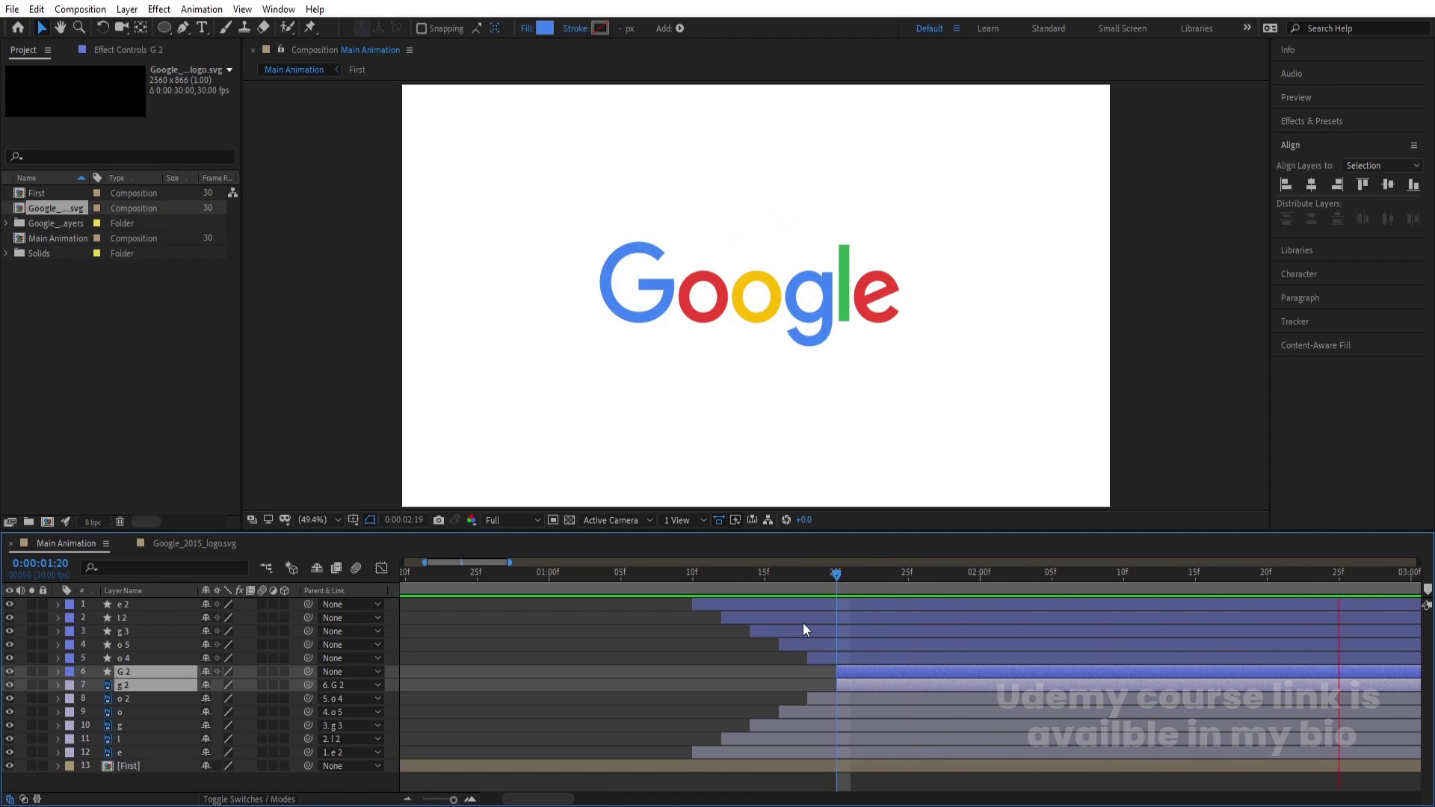
{"action": "key", "text": "space"}
{"action": "key", "text": "minus"}
{"action": "key", "text": "minus"}
{"action": "left_click_drag", "start_coordinate": [703, 583], "coordinate": [534, 579]}
{"action": "key", "text": "Home"}
{"action": "key", "text": "space"}
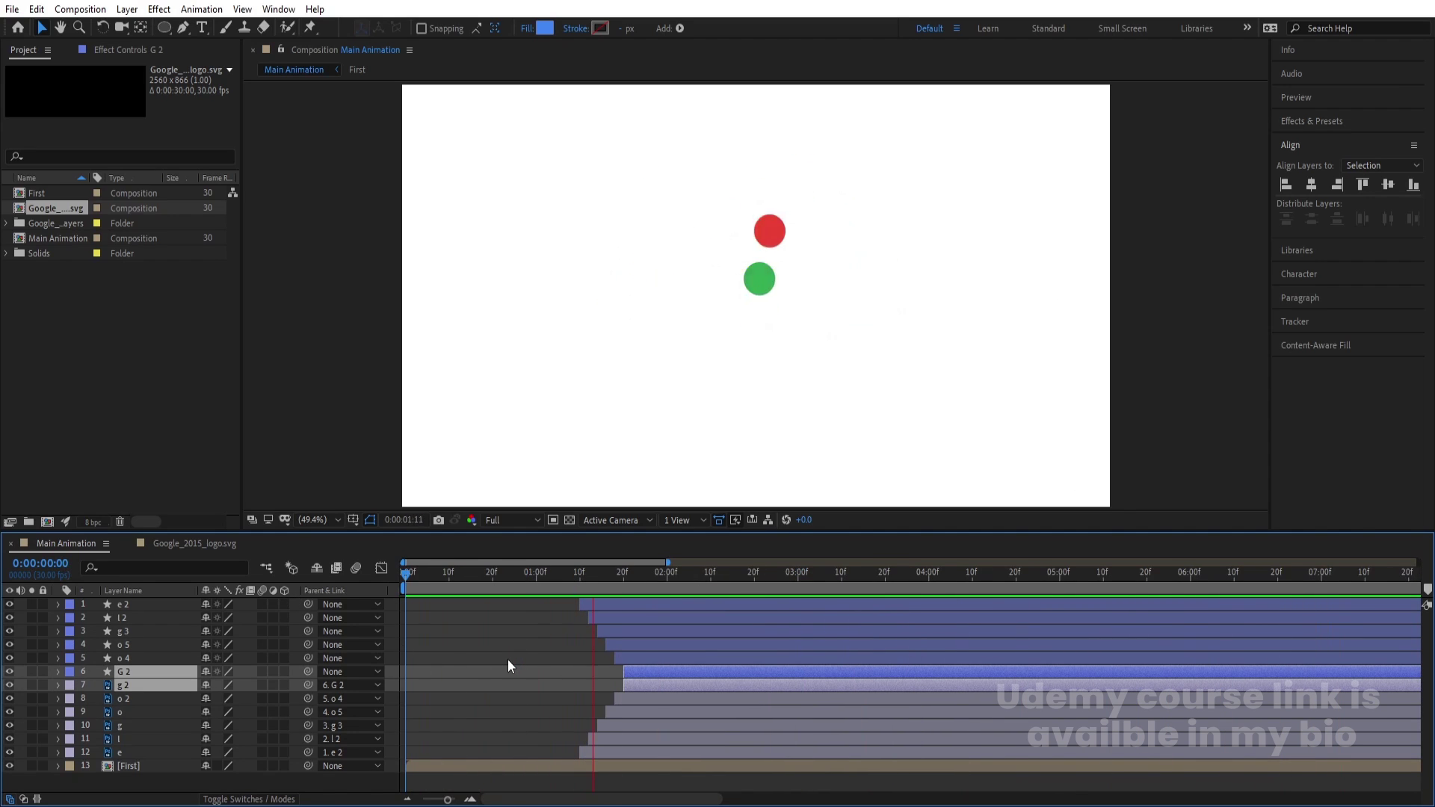
{"action": "key", "text": "space"}
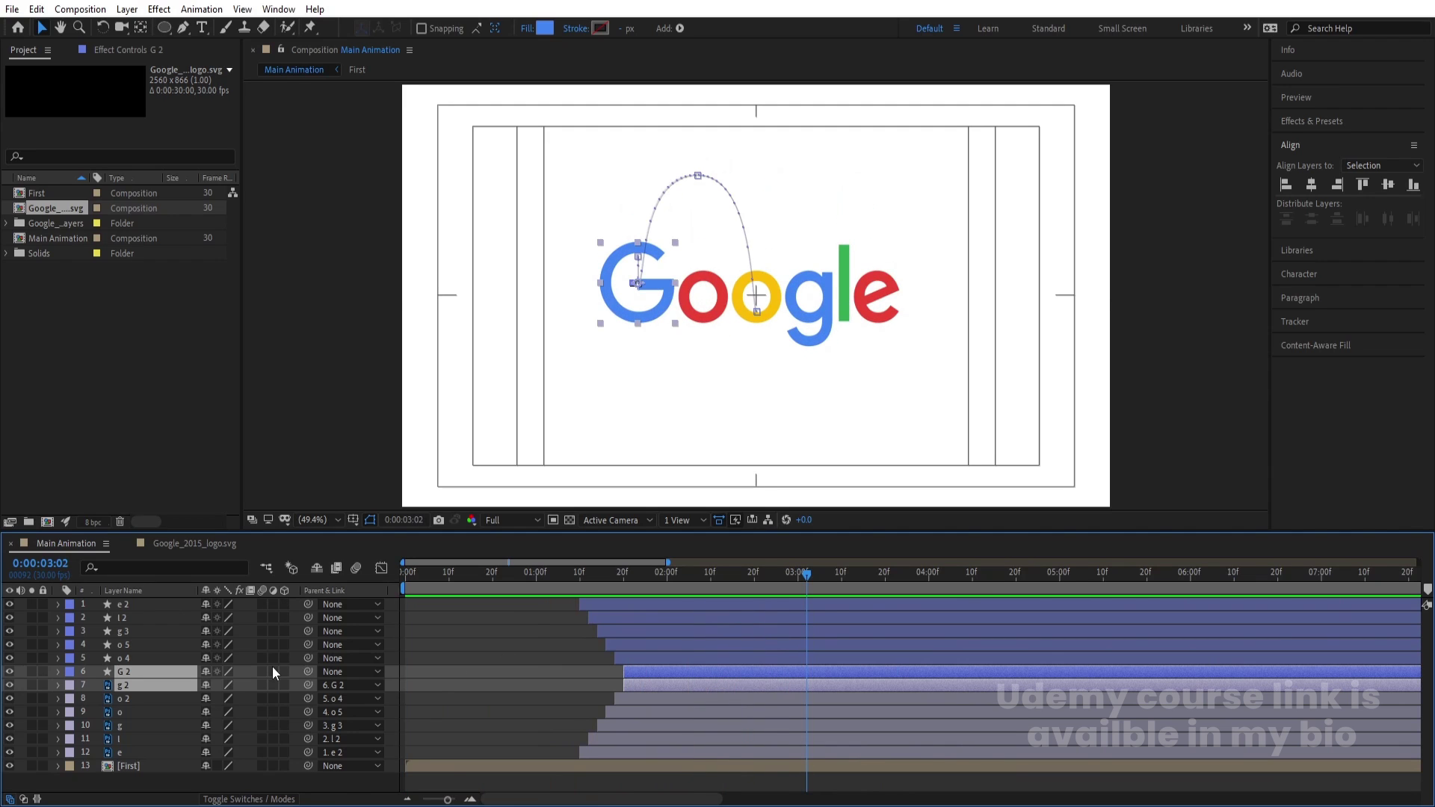
Enable motion blur for the layers in Main Animation and for the layers inside the First composition
{"action": "key", "text": "ctrl+a"}
{"action": "left_click", "coordinate": [262, 671]}
{"action": "left_click", "coordinate": [412, 755]}
{"action": "double_click", "coordinate": [419, 767]}
{"action": "key", "text": "ctrl+a"}
{"action": "left_click", "coordinate": [263, 688]}
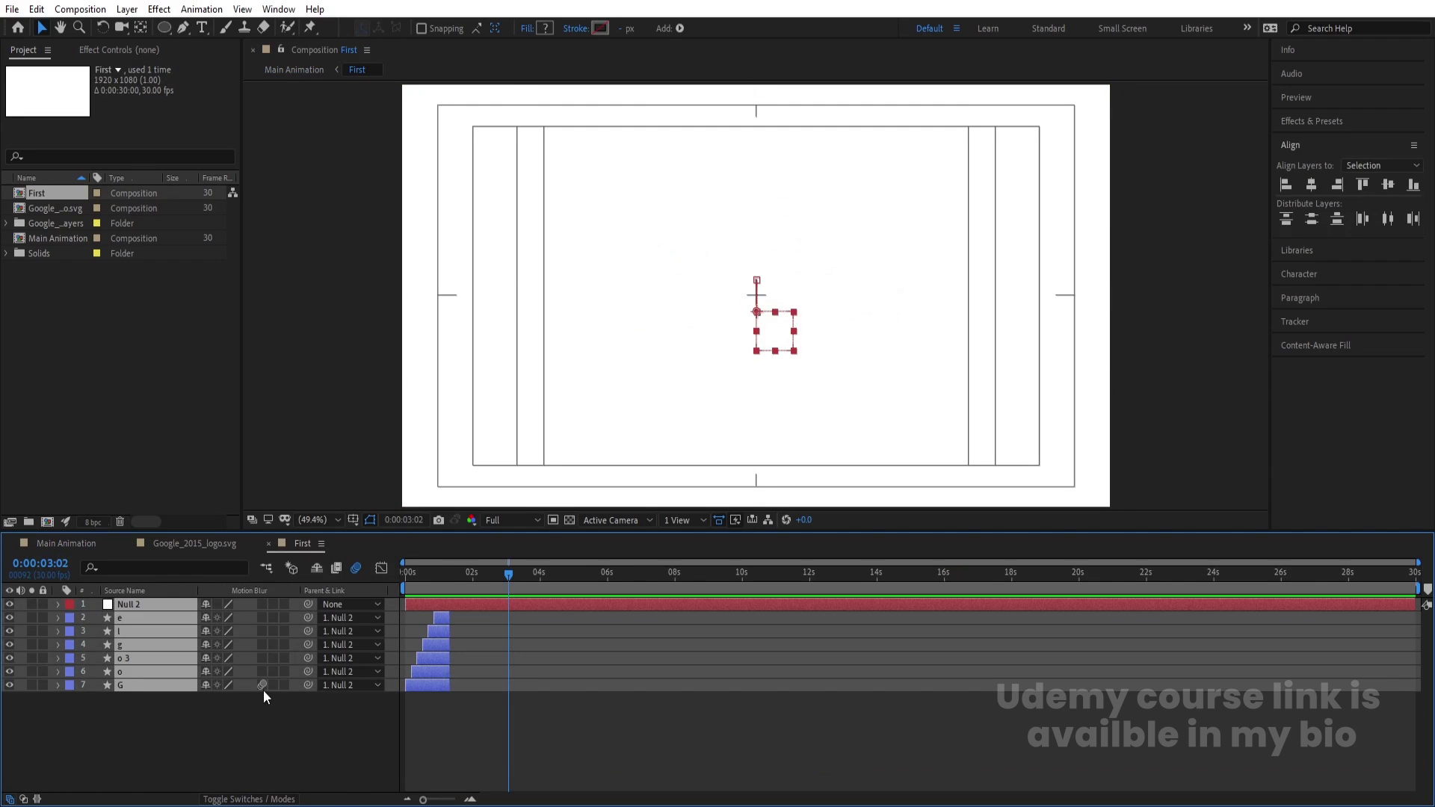
Return to the Main Animation composition and play it from the start and from 0:00:01:10
{"action": "left_click", "coordinate": [67, 544]}
{"action": "key", "text": "space"}
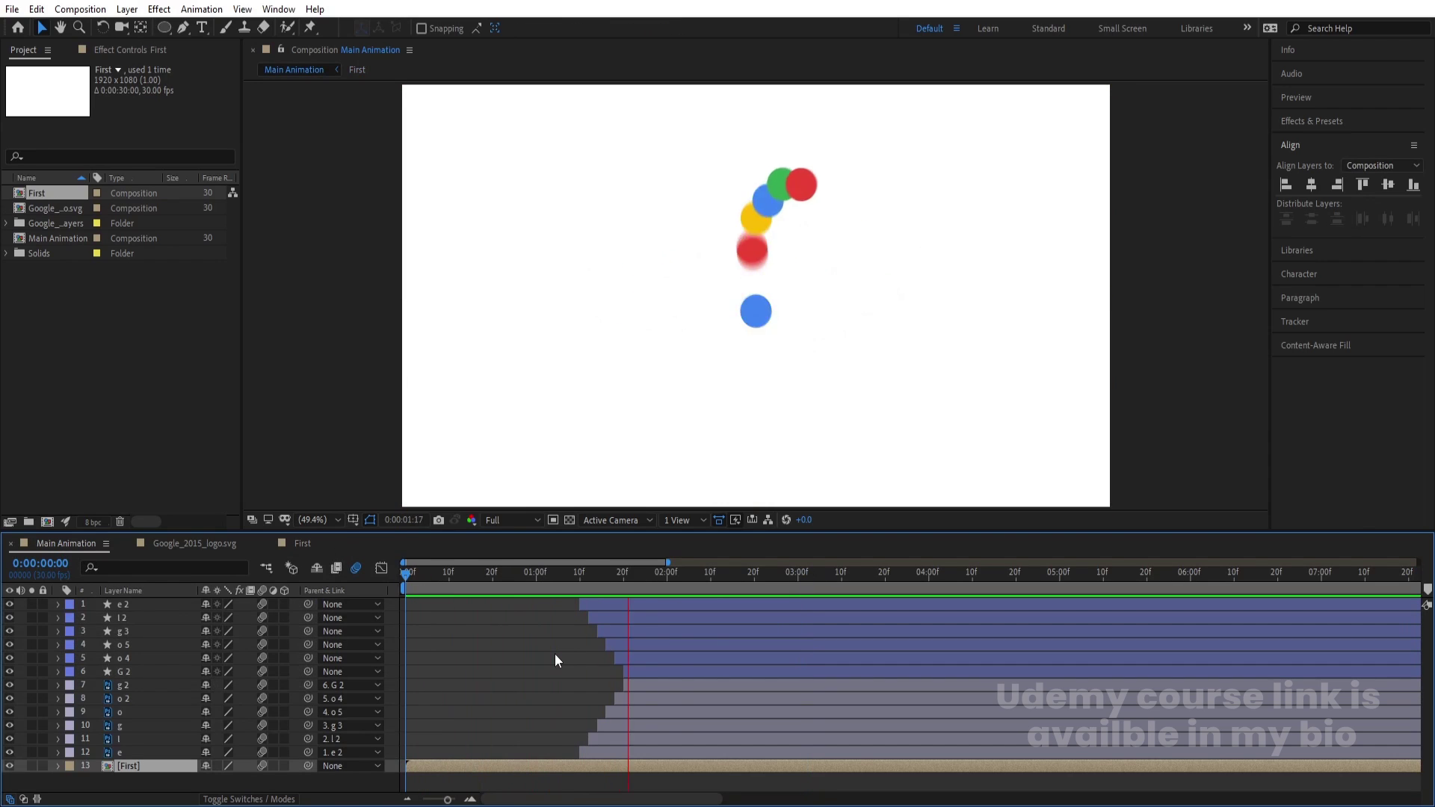
{"action": "left_click_drag", "start_coordinate": [609, 579], "coordinate": [580, 563]}
{"action": "key", "text": "space"}
Replay the motion-blurred animation several times from around 0:00:01:10
{"action": "key", "text": "space"}
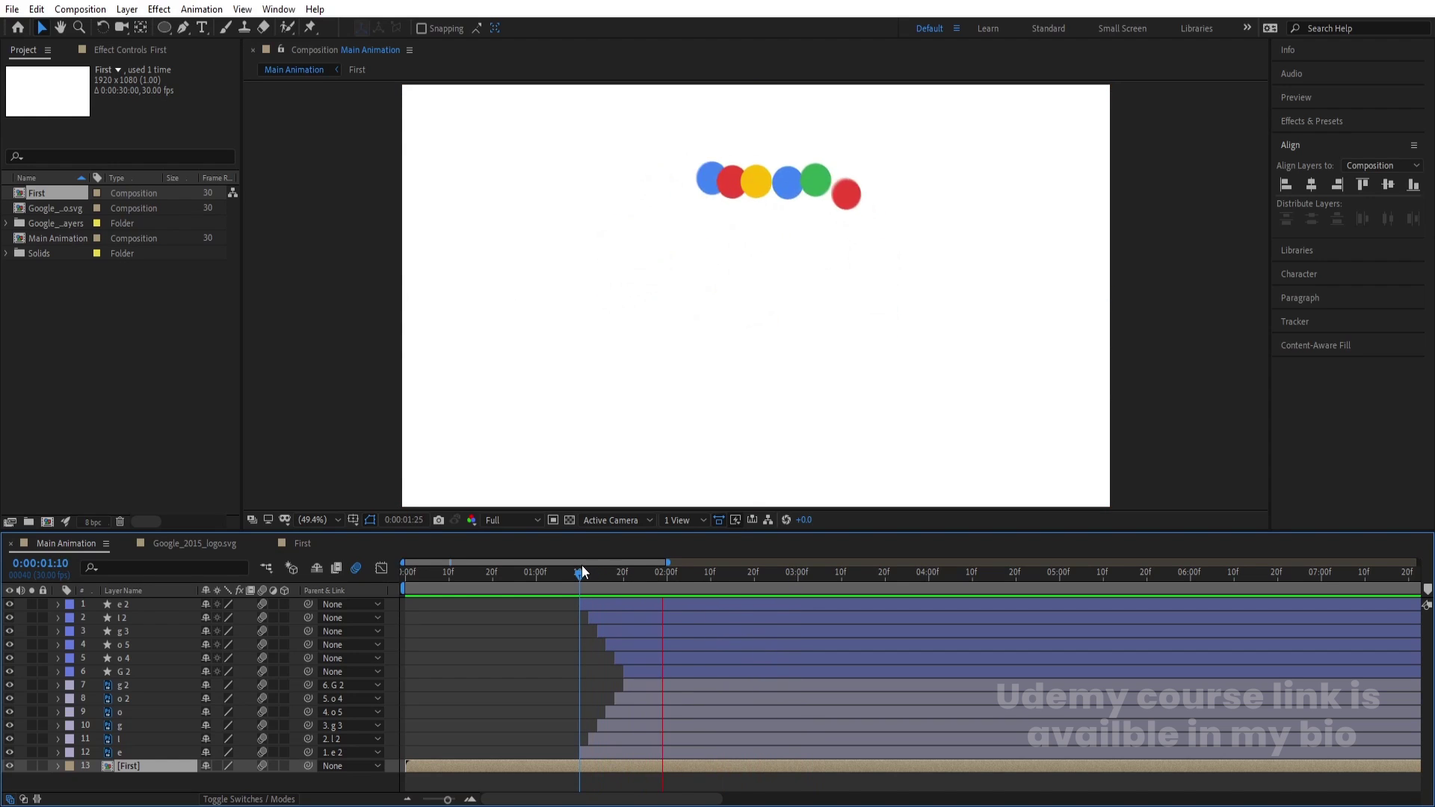
{"action": "key", "text": "space"}
{"action": "left_click_drag", "start_coordinate": [602, 574], "coordinate": [576, 568]}
{"action": "key", "text": "space"}
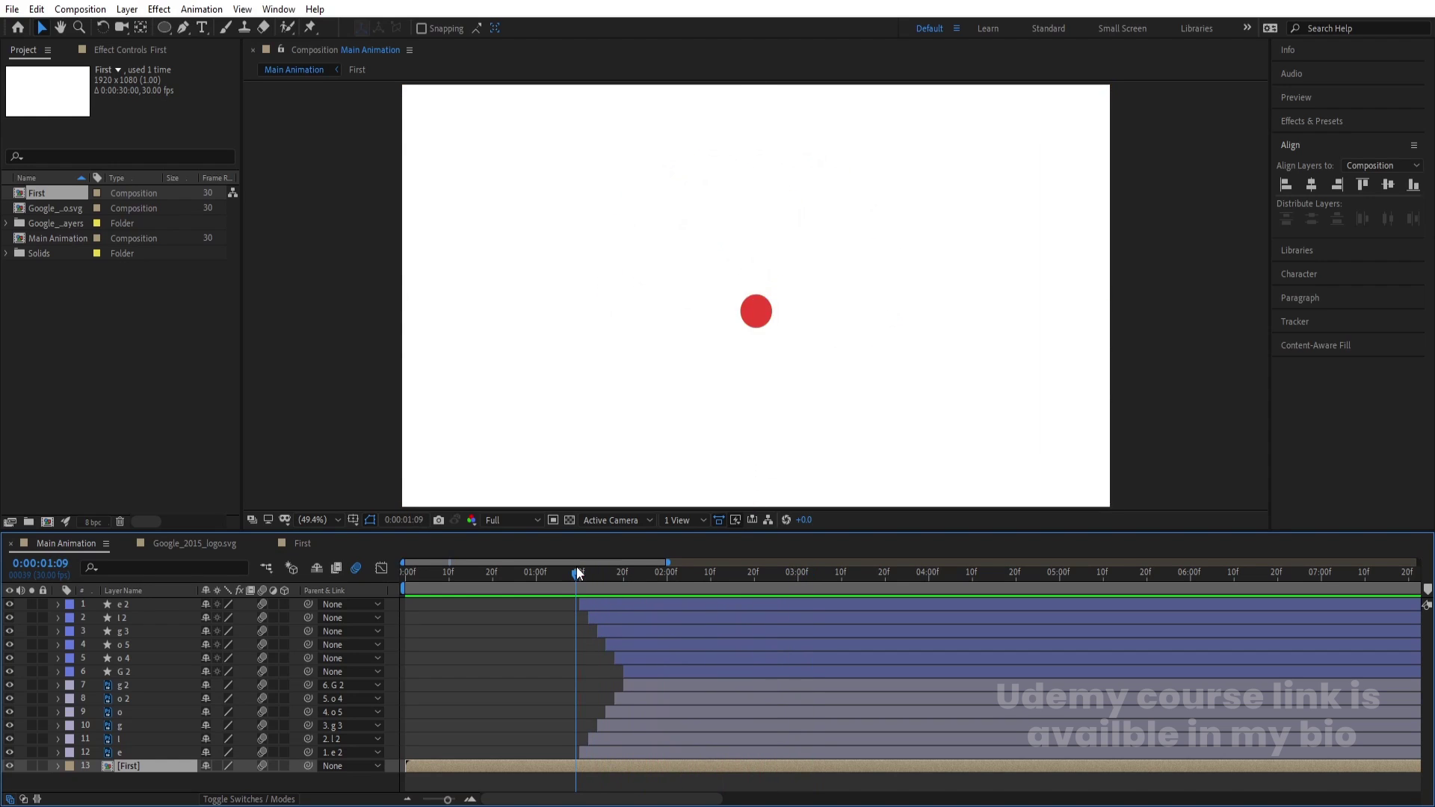
{"action": "key", "text": "space"}
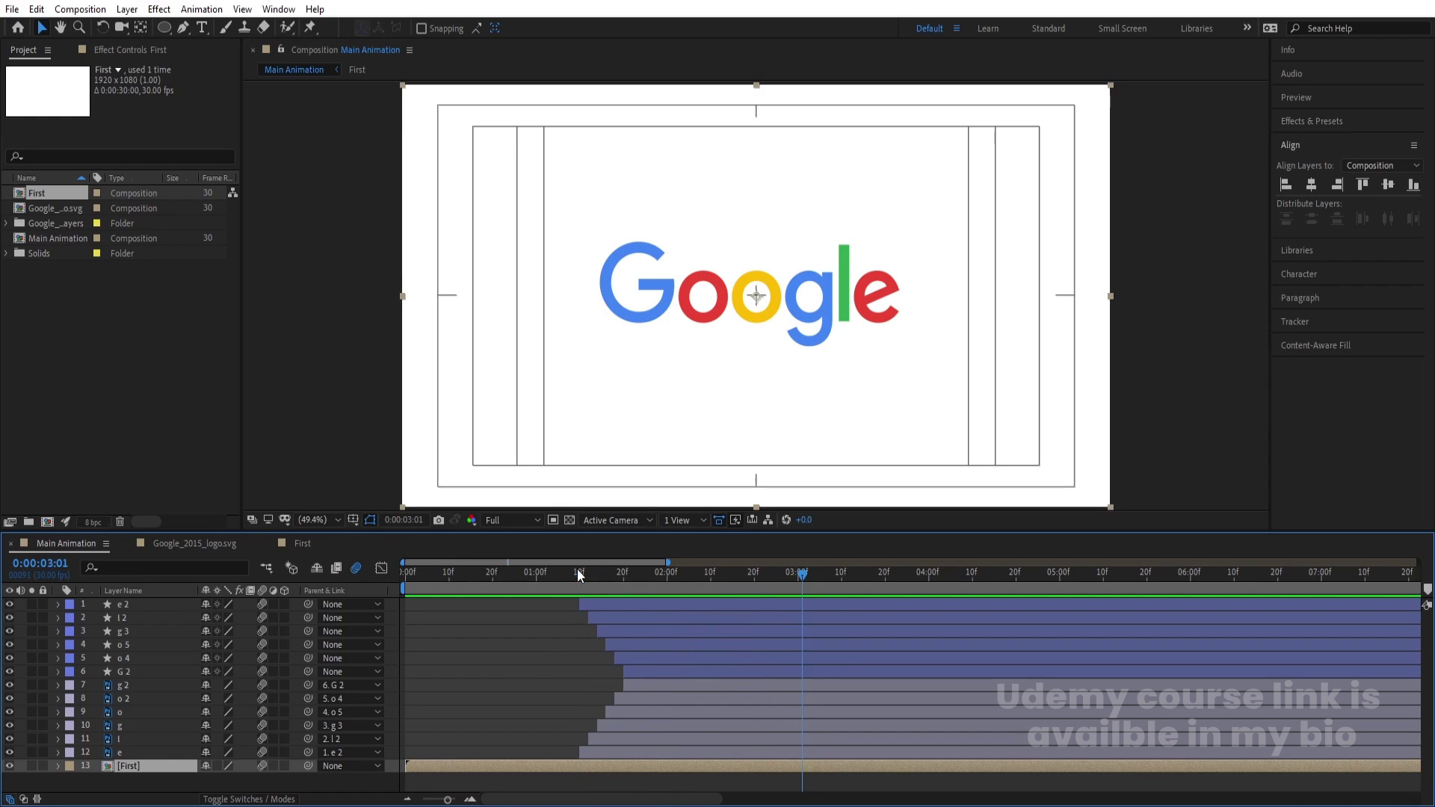
{"action": "left_click", "coordinate": [532, 662]}
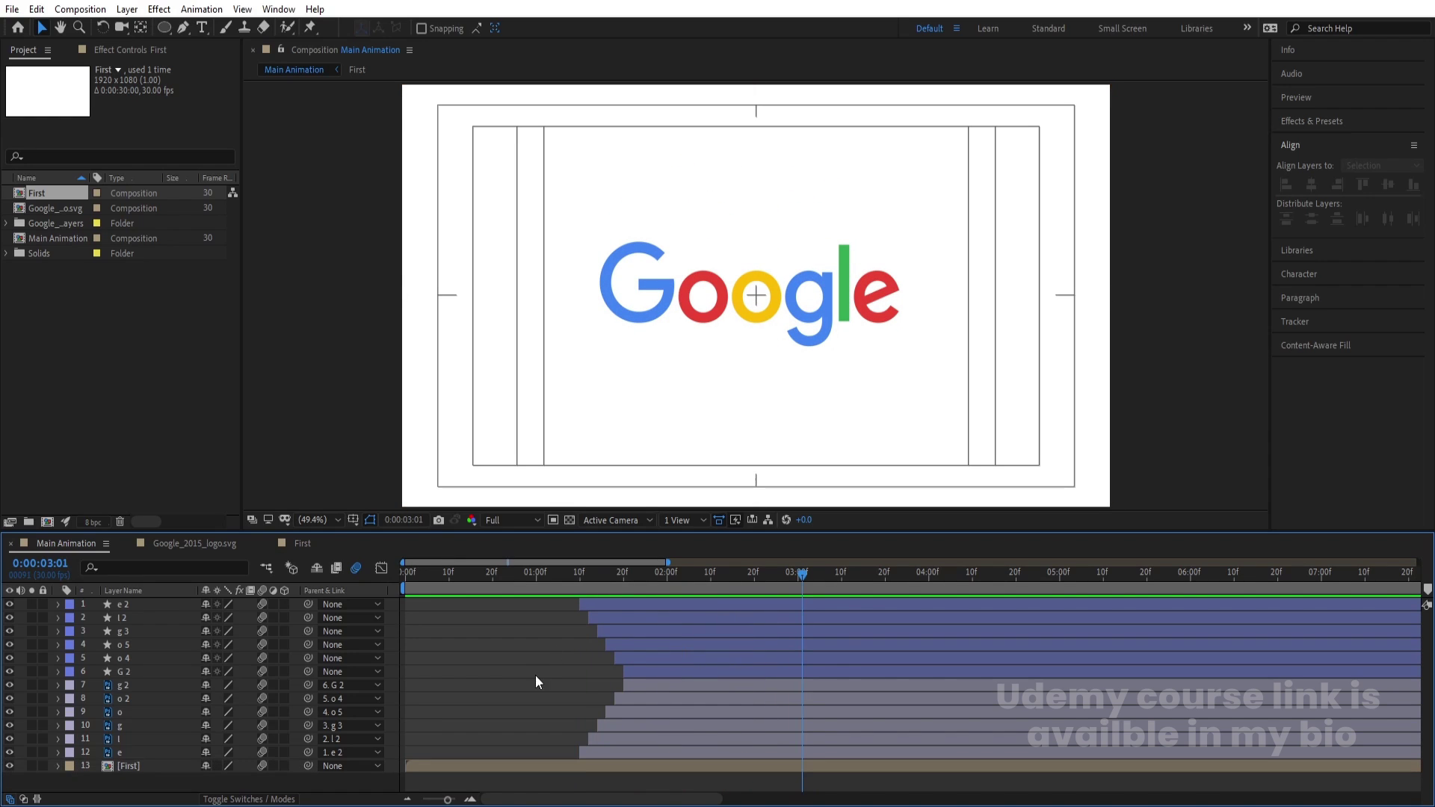
{"action": "left_click", "coordinate": [580, 572]}
{"action": "key", "text": "space"}
{"action": "key", "text": "space"}
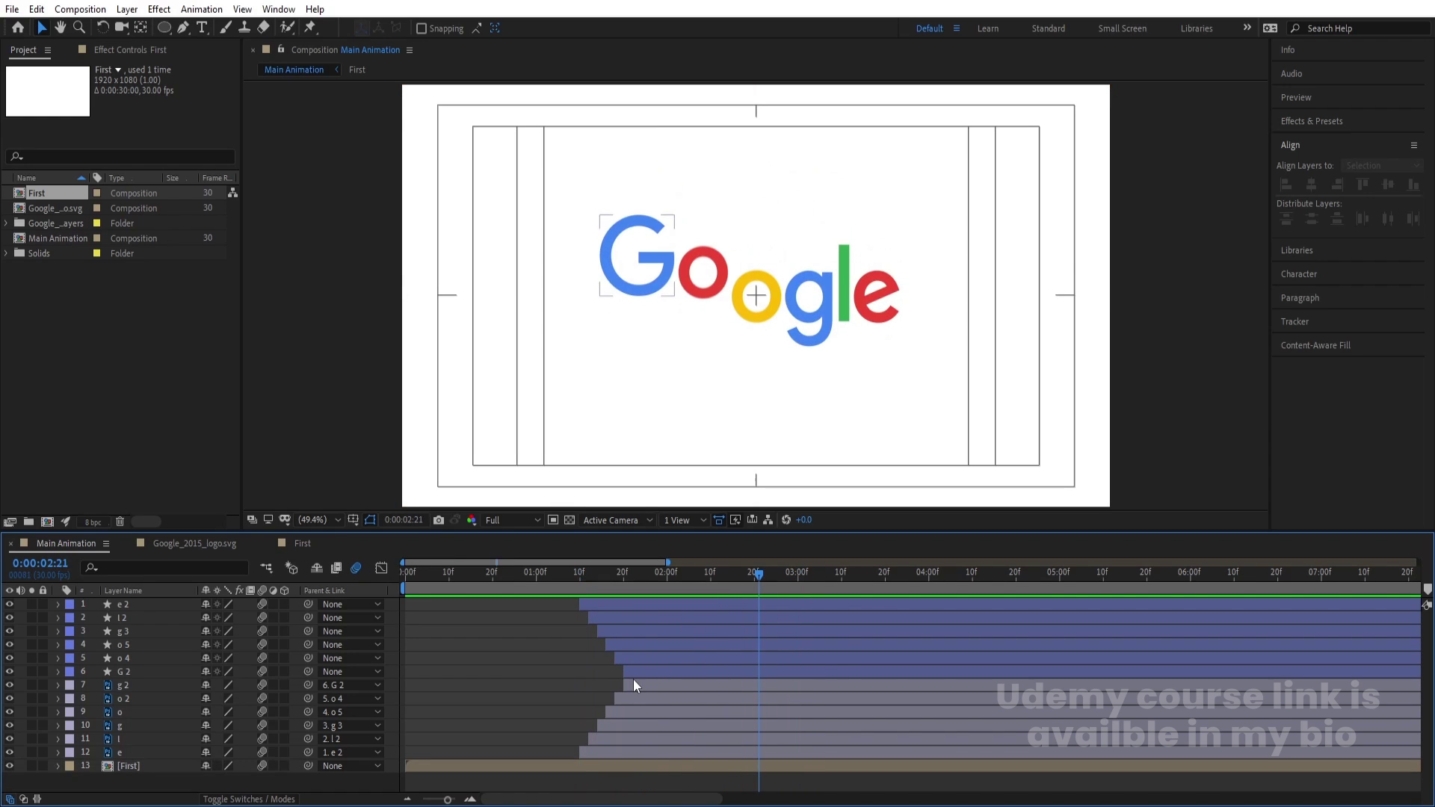
Select the layers e 2 through G 2 and filter their timeline properties by "y" to show the Y Position keyframes
{"action": "left_click", "coordinate": [636, 670]}
{"action": "left_click", "coordinate": [618, 605], "text": "shift"}
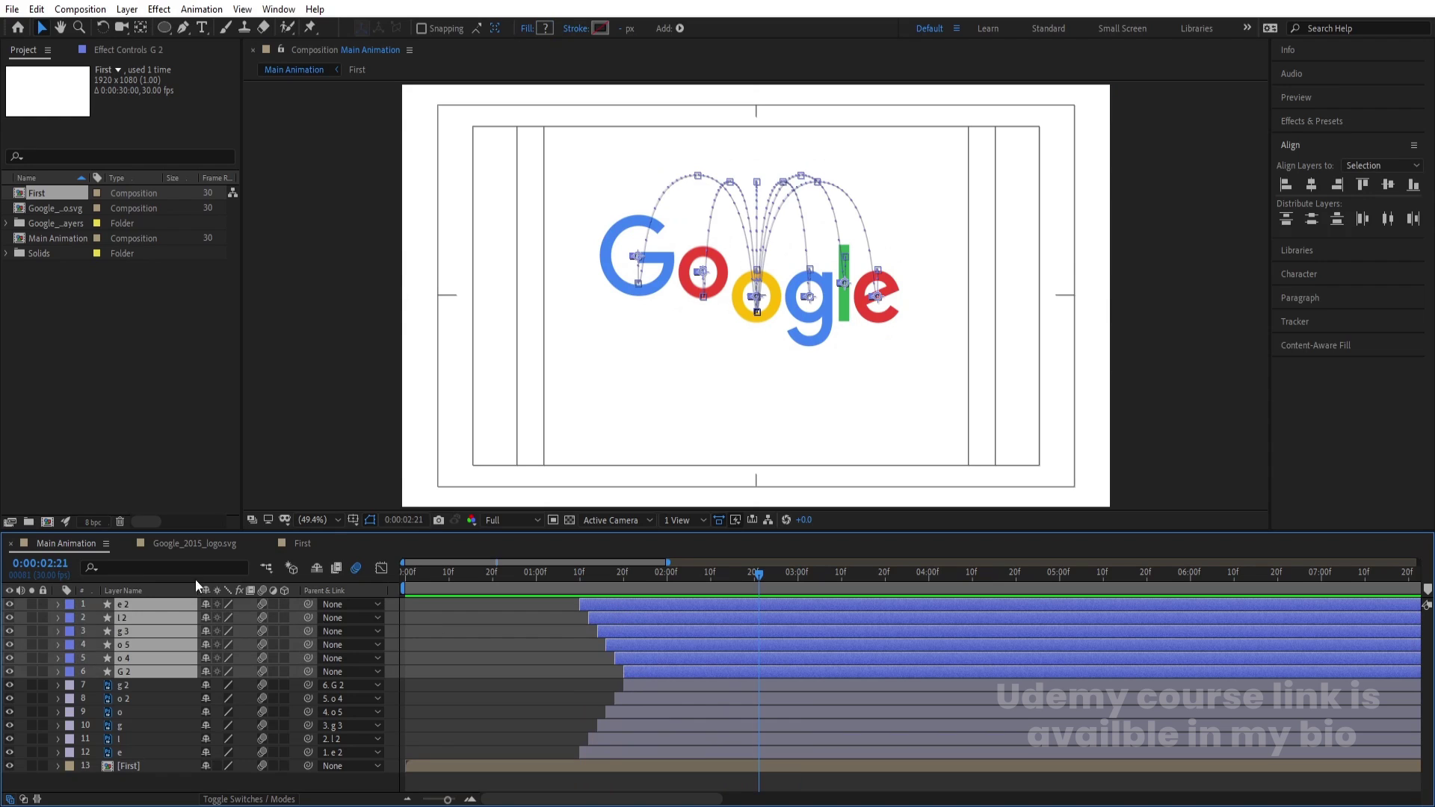
{"action": "left_click", "coordinate": [168, 567]}
{"action": "type", "text": "y"}
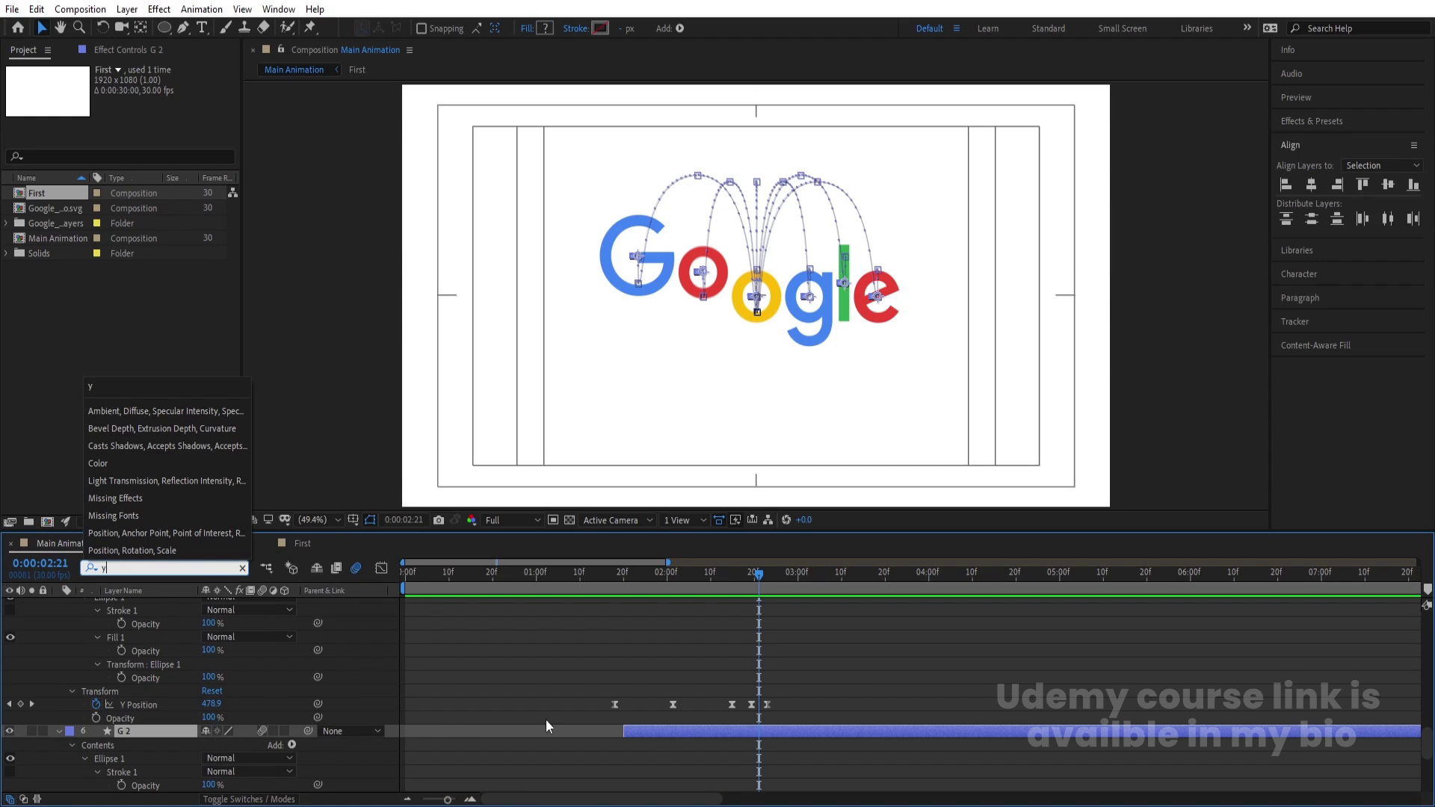
{"action": "scroll", "coordinate": [720, 692], "scroll_direction": "up", "scroll_amount": 10}
{"action": "scroll", "coordinate": [697, 706], "scroll_direction": "down", "scroll_amount": 10}
{"action": "left_click_drag", "start_coordinate": [689, 706], "coordinate": [755, 740]}
{"action": "left_click", "coordinate": [702, 681]}
{"action": "scroll", "coordinate": [719, 693], "scroll_direction": "up", "scroll_amount": 5}
{"action": "scroll", "coordinate": [719, 694], "scroll_direction": "up", "scroll_amount": 5}
{"action": "left_click", "coordinate": [759, 682]}
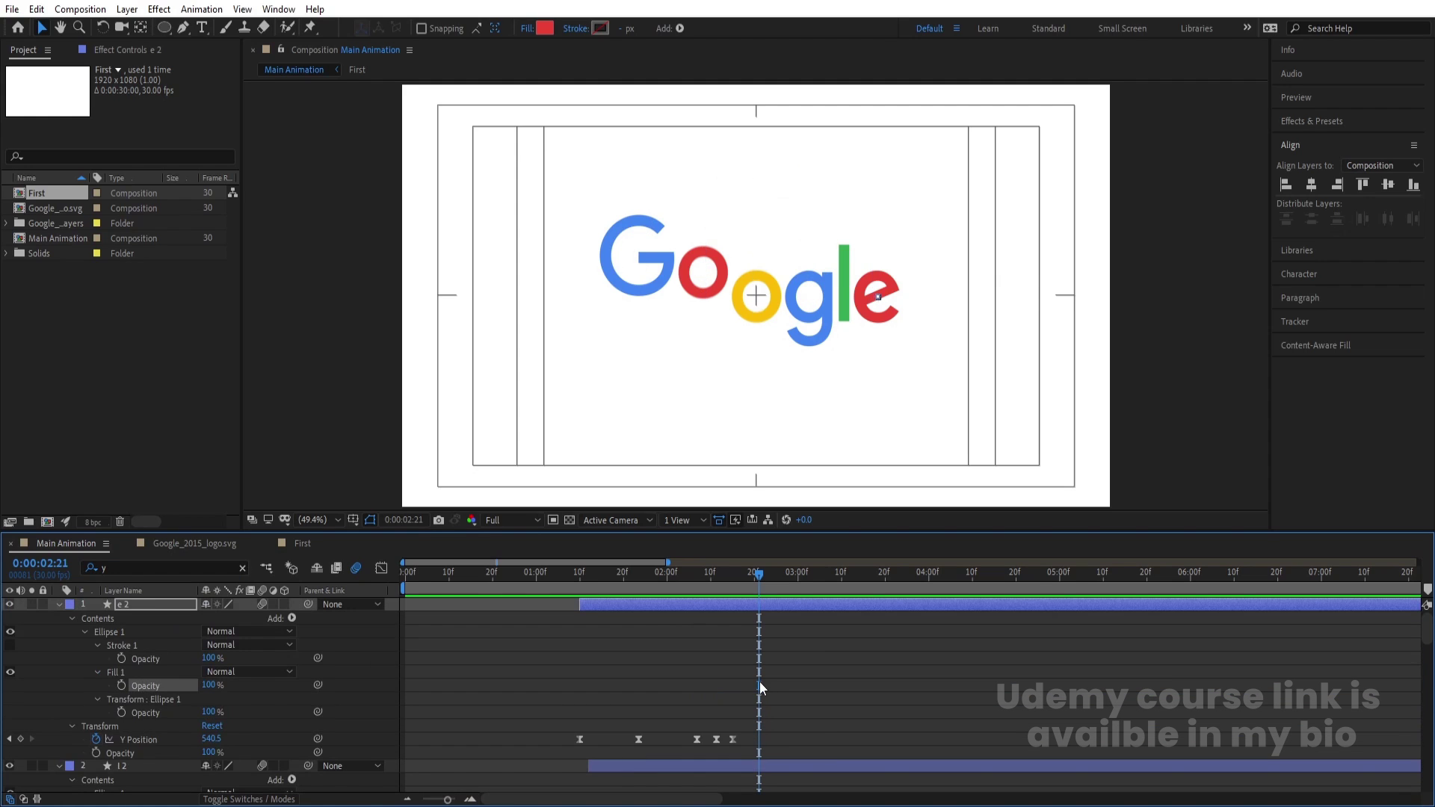
Select the last three Y Position keyframes of each circle layer, spread them further apart and play from 0:00:01:28
{"action": "left_click_drag", "start_coordinate": [691, 716], "coordinate": [772, 790]}
{"action": "scroll", "coordinate": [748, 741], "scroll_direction": "down", "scroll_amount": 5}
{"action": "scroll", "coordinate": [753, 743], "scroll_direction": "down", "scroll_amount": 5}
{"action": "scroll", "coordinate": [752, 765], "scroll_direction": "down", "scroll_amount": 3}
{"action": "left_click_drag", "start_coordinate": [712, 721], "coordinate": [778, 753]}
{"action": "scroll", "coordinate": [777, 754], "scroll_direction": "down", "scroll_amount": 5}
{"action": "left_click_drag", "start_coordinate": [715, 692], "coordinate": [750, 676]}
{"action": "scroll", "coordinate": [785, 714], "scroll_direction": "down", "scroll_amount": 5}
{"action": "scroll", "coordinate": [778, 715], "scroll_direction": "up", "scroll_amount": 5}
{"action": "scroll", "coordinate": [779, 715], "scroll_direction": "down", "scroll_amount": 6}
{"action": "left_click_drag", "start_coordinate": [730, 575], "coordinate": [661, 590]}
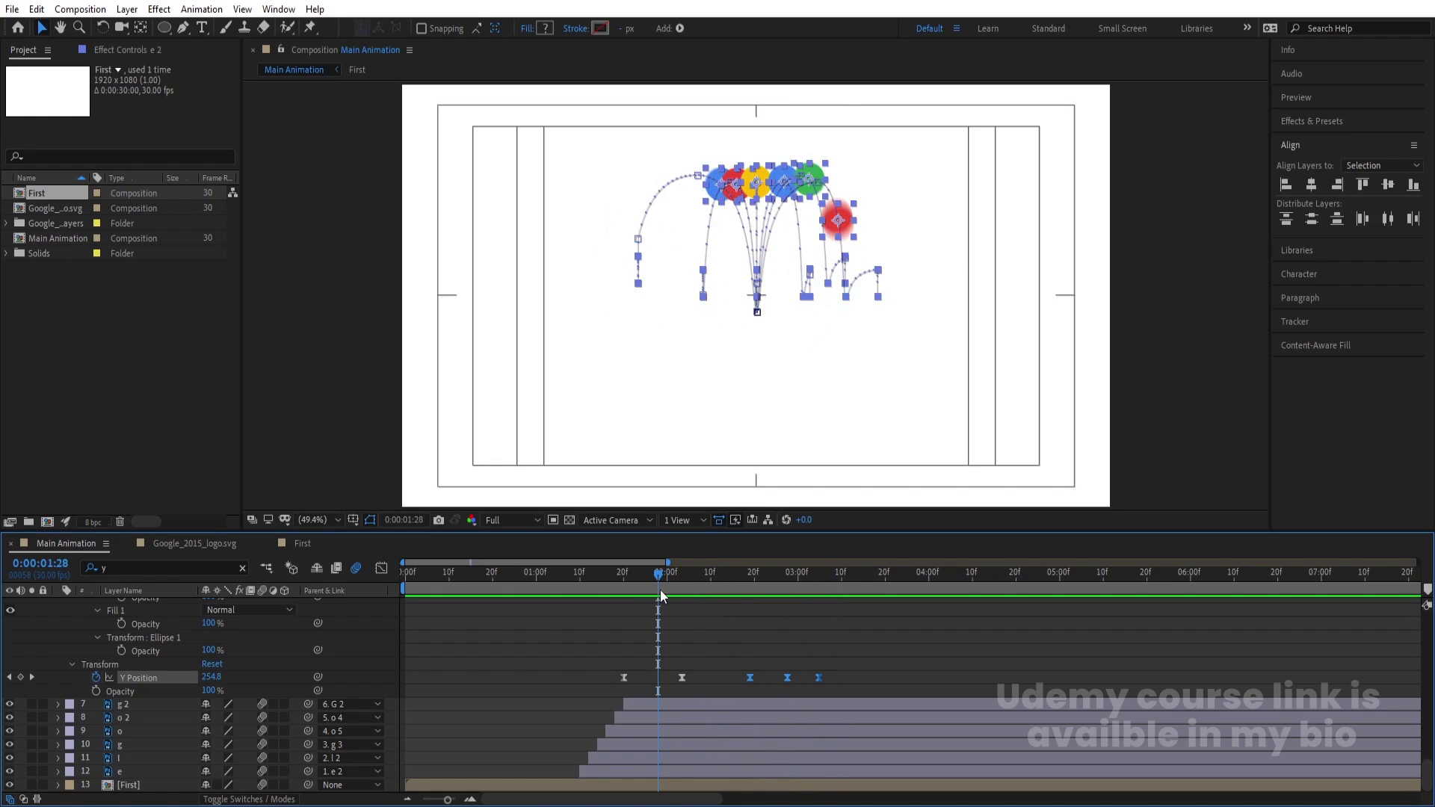
{"action": "key", "text": "space"}
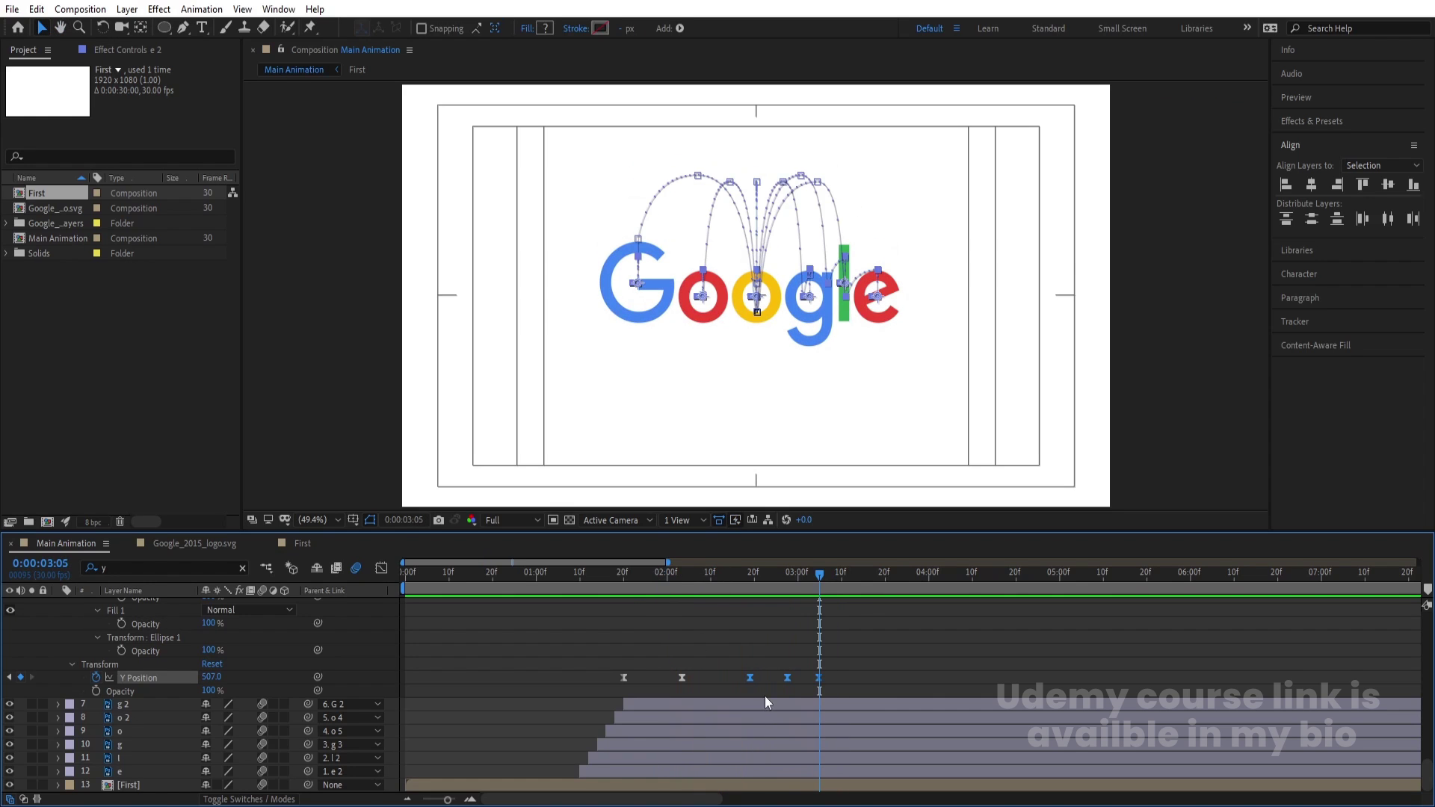
Compress the selected Y Position keyframes so G 2's last one falls at about 0:00:02:28, and play from 0:00:02:11
{"action": "left_click_drag", "start_coordinate": [811, 677], "coordinate": [744, 684]}
{"action": "left_click", "coordinate": [715, 574]}
{"action": "key", "text": "space"}
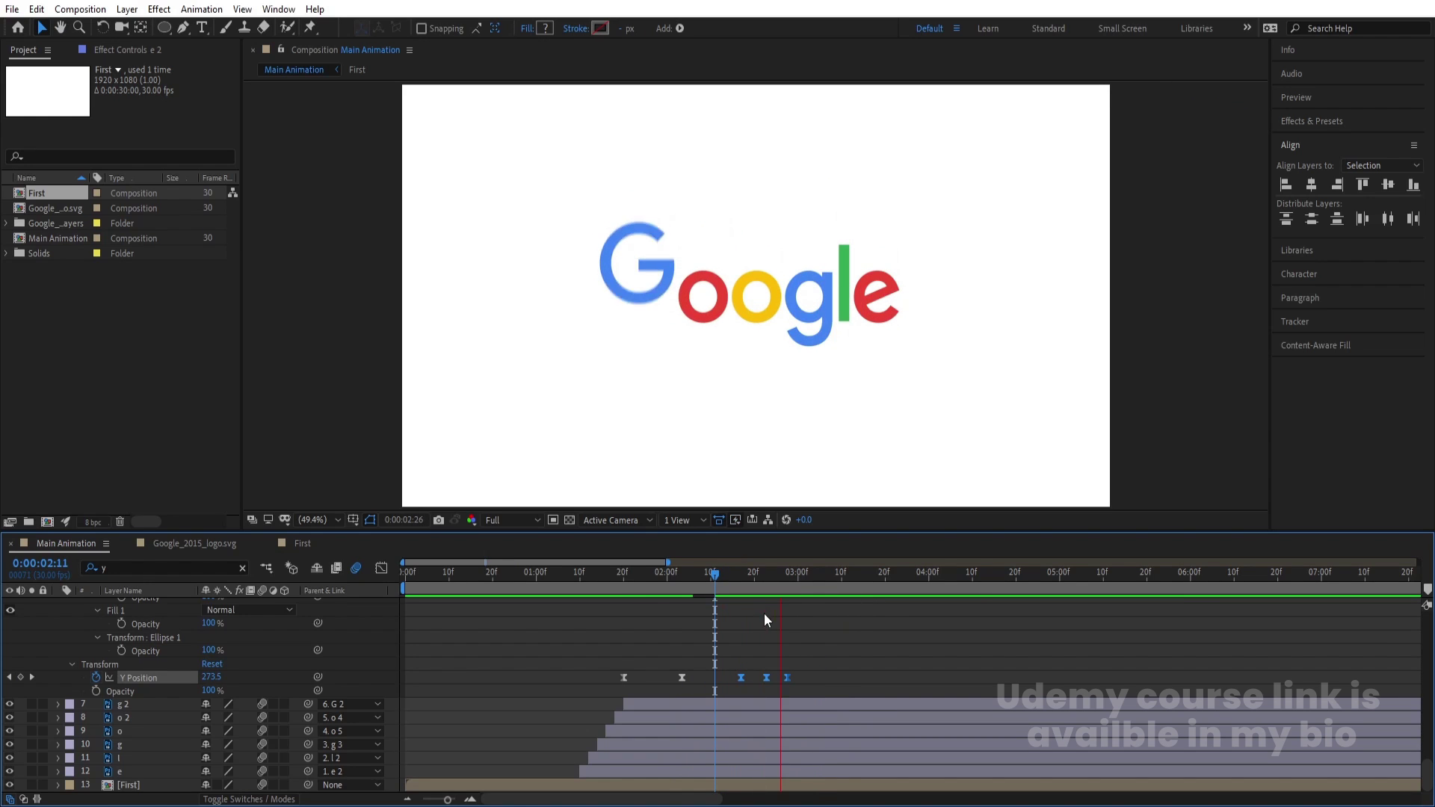
{"action": "key", "text": "space"}
{"action": "scroll", "coordinate": [769, 623], "scroll_direction": "up", "scroll_amount": 15}
{"action": "scroll", "coordinate": [768, 630], "scroll_direction": "up", "scroll_amount": 6}
{"action": "left_click", "coordinate": [763, 649]}
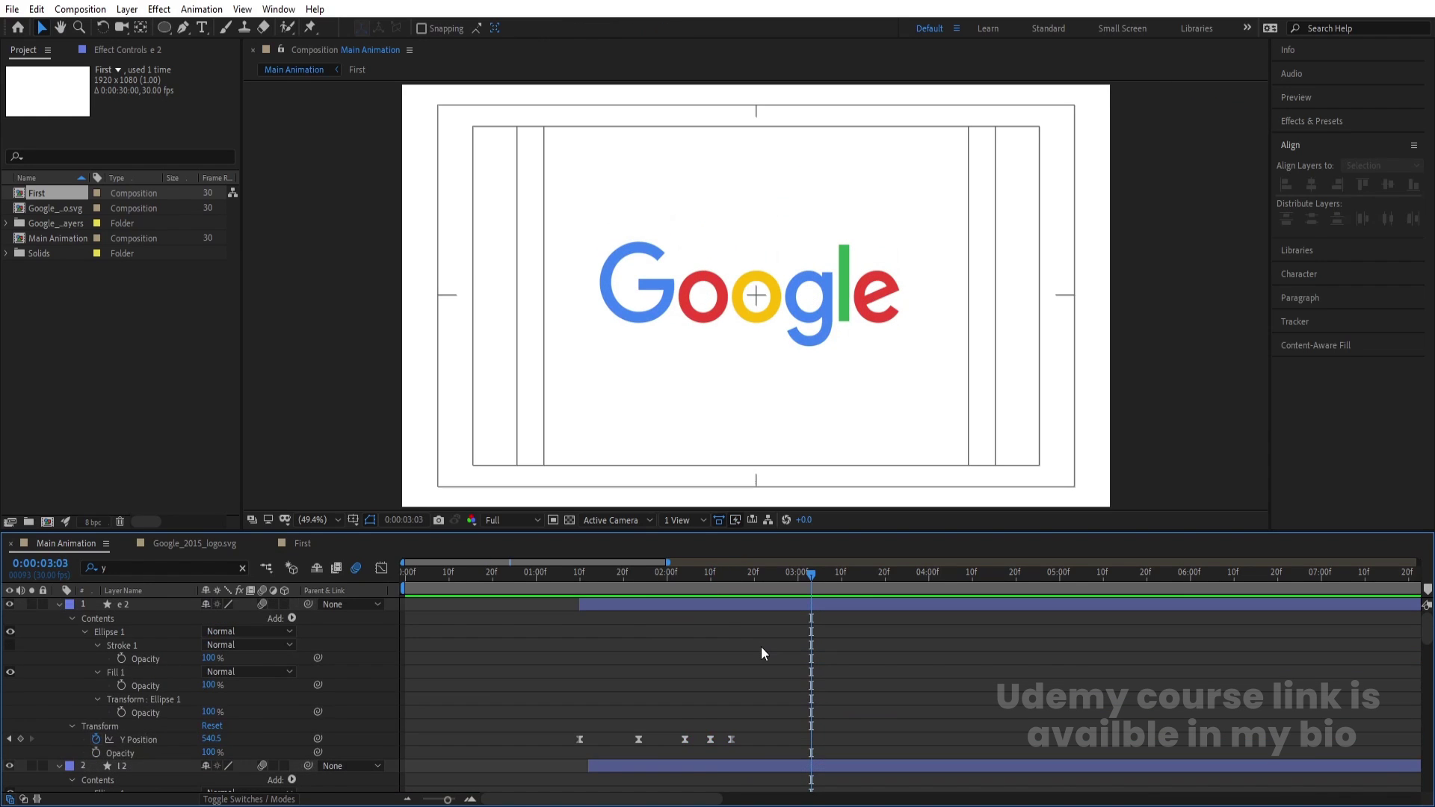
Collapse the layer properties in Main Animation and play the animation from near the beginning
{"action": "key", "text": "u"}
{"action": "key", "text": "u"}
{"action": "left_click_drag", "start_coordinate": [661, 575], "coordinate": [416, 600]}
{"action": "key", "text": "space"}
Add a white solid to Main Animation as the background and place it below the First layer
{"action": "key", "text": "apostrophe"}
{"action": "key", "text": "ctrl+y"}
{"action": "key", "text": "Return"}
{"action": "left_click_drag", "start_coordinate": [164, 614], "coordinate": [196, 785]}
Play the animation over the white background from several points, including 0:00:00:20, 0:00:01:17 and 0:00:01:23
{"action": "key", "text": "space"}
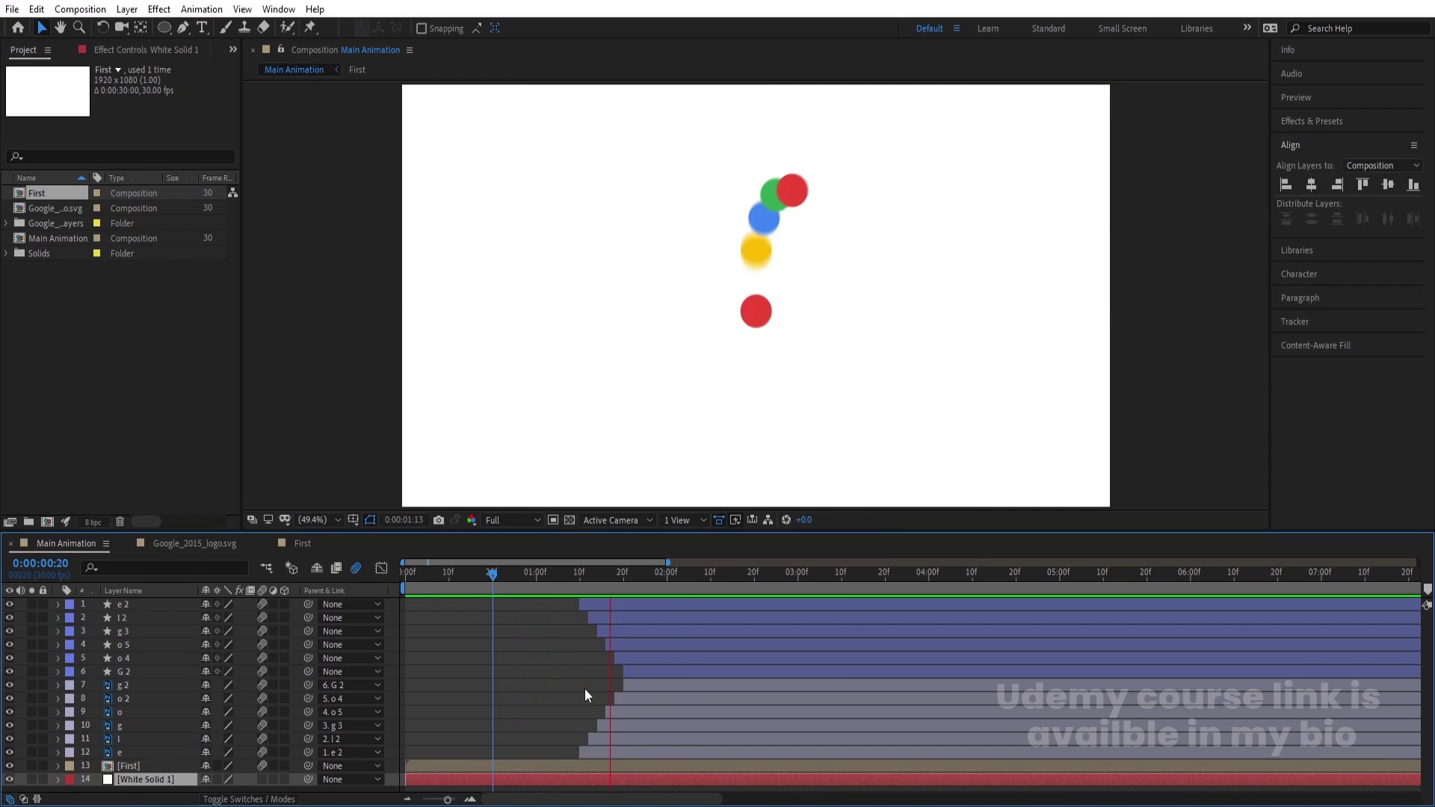
{"action": "key", "text": "space"}
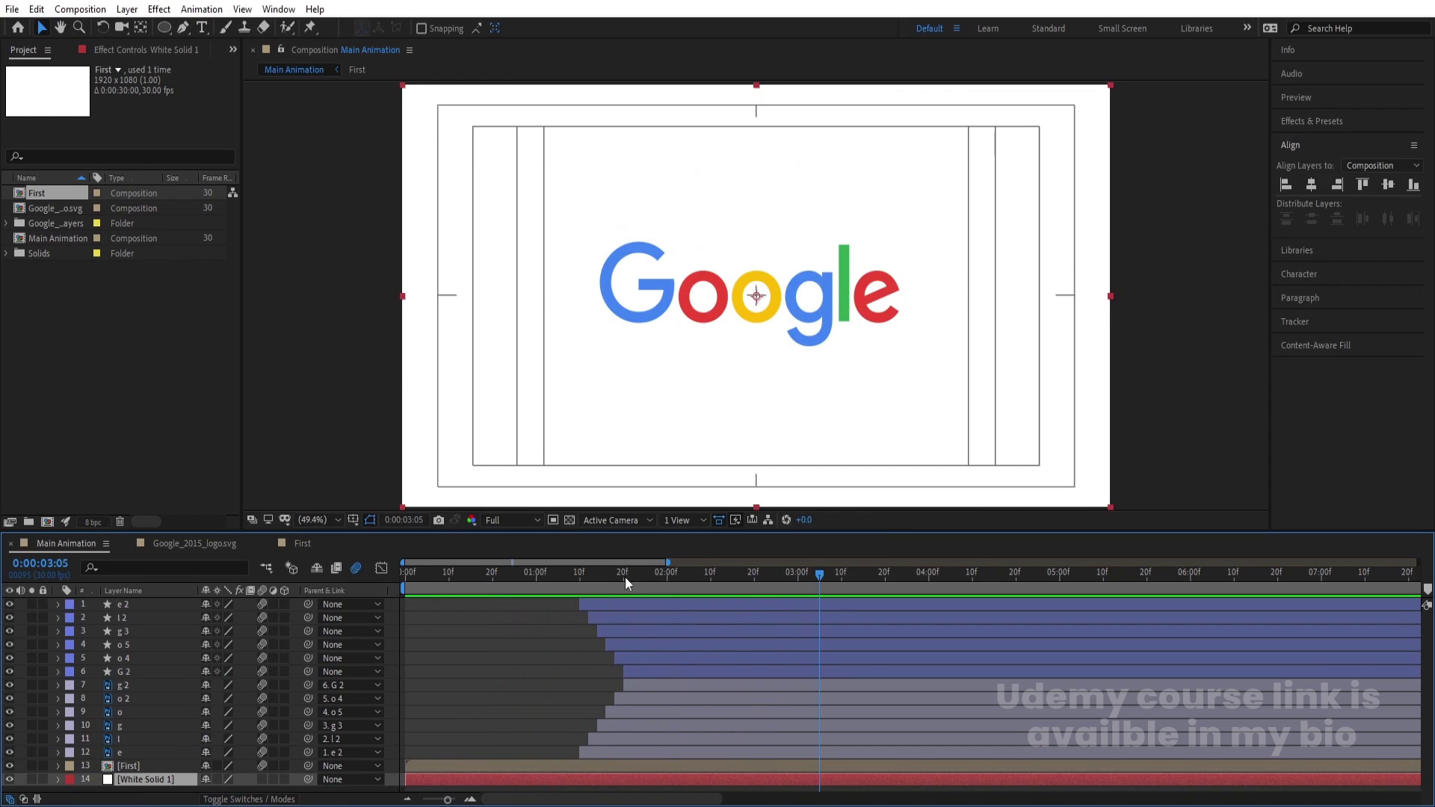
{"action": "left_click", "coordinate": [611, 575]}
{"action": "key", "text": "space"}
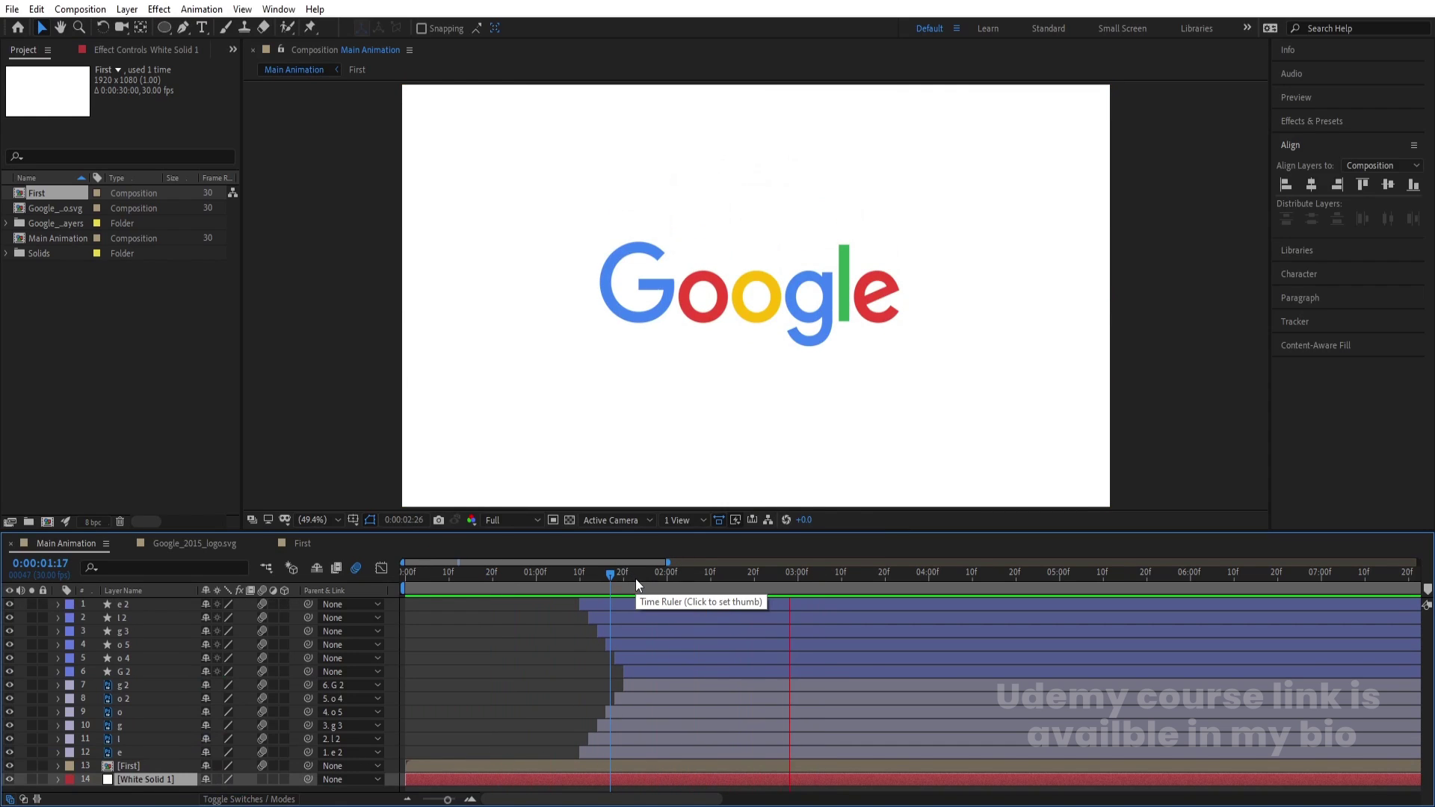
{"action": "left_click", "coordinate": [636, 575]}
{"action": "key", "text": "space"}
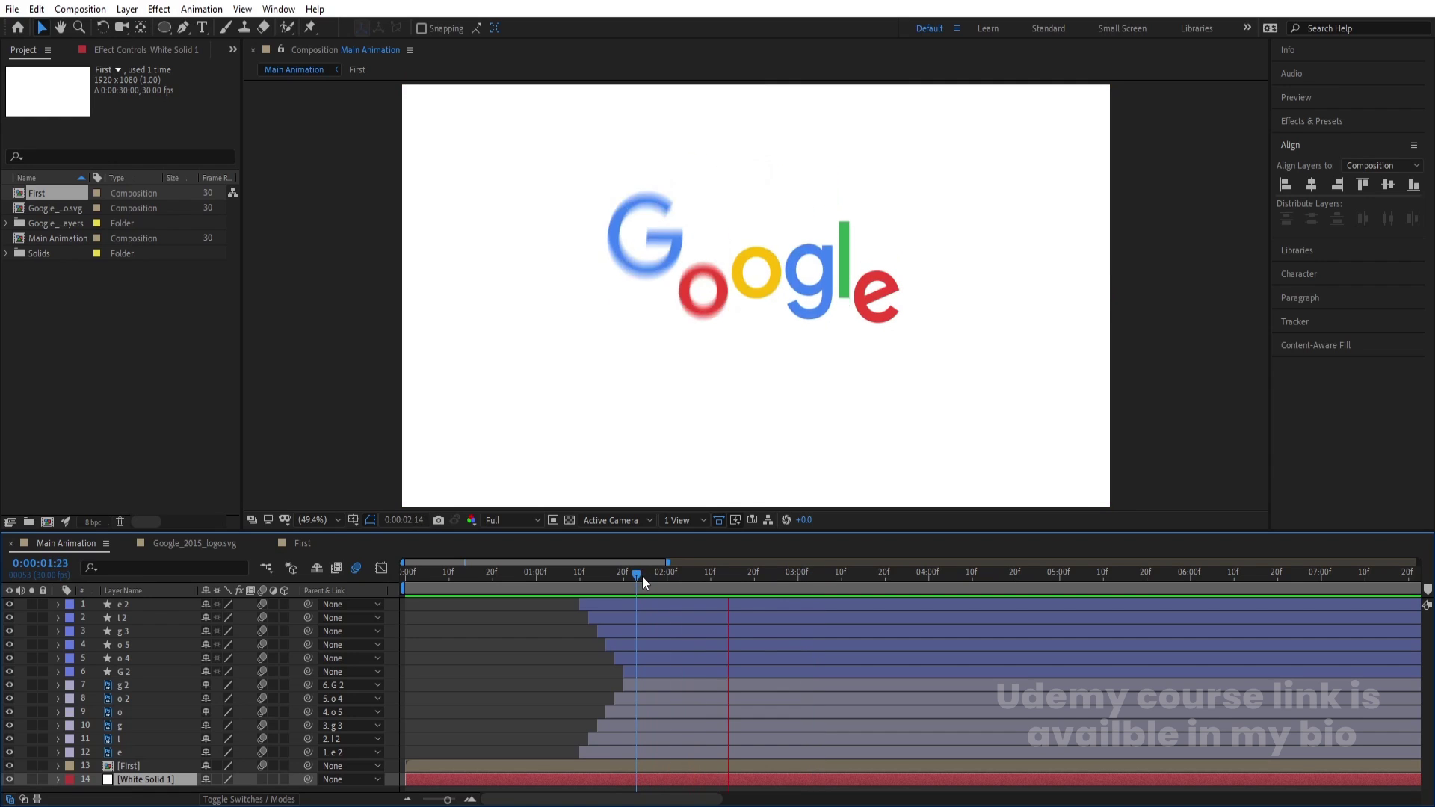
{"action": "key", "text": "space"}
{"action": "left_click", "coordinate": [643, 576]}
{"action": "key", "text": "space"}
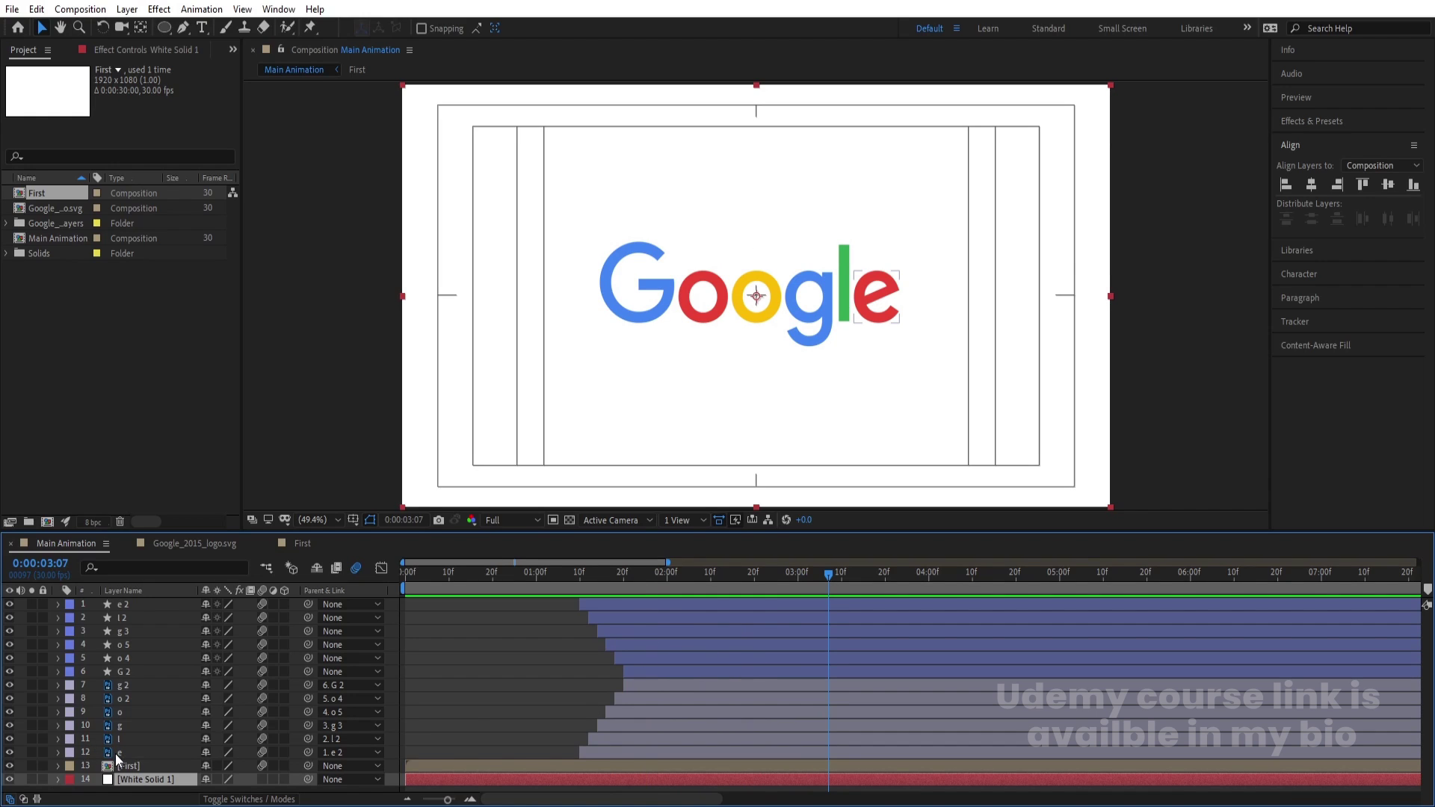
Set the work area's end at 0:00:02:28 and play the animation within it
{"action": "left_click_drag", "start_coordinate": [648, 581], "coordinate": [700, 598]}
{"action": "key", "text": "space"}
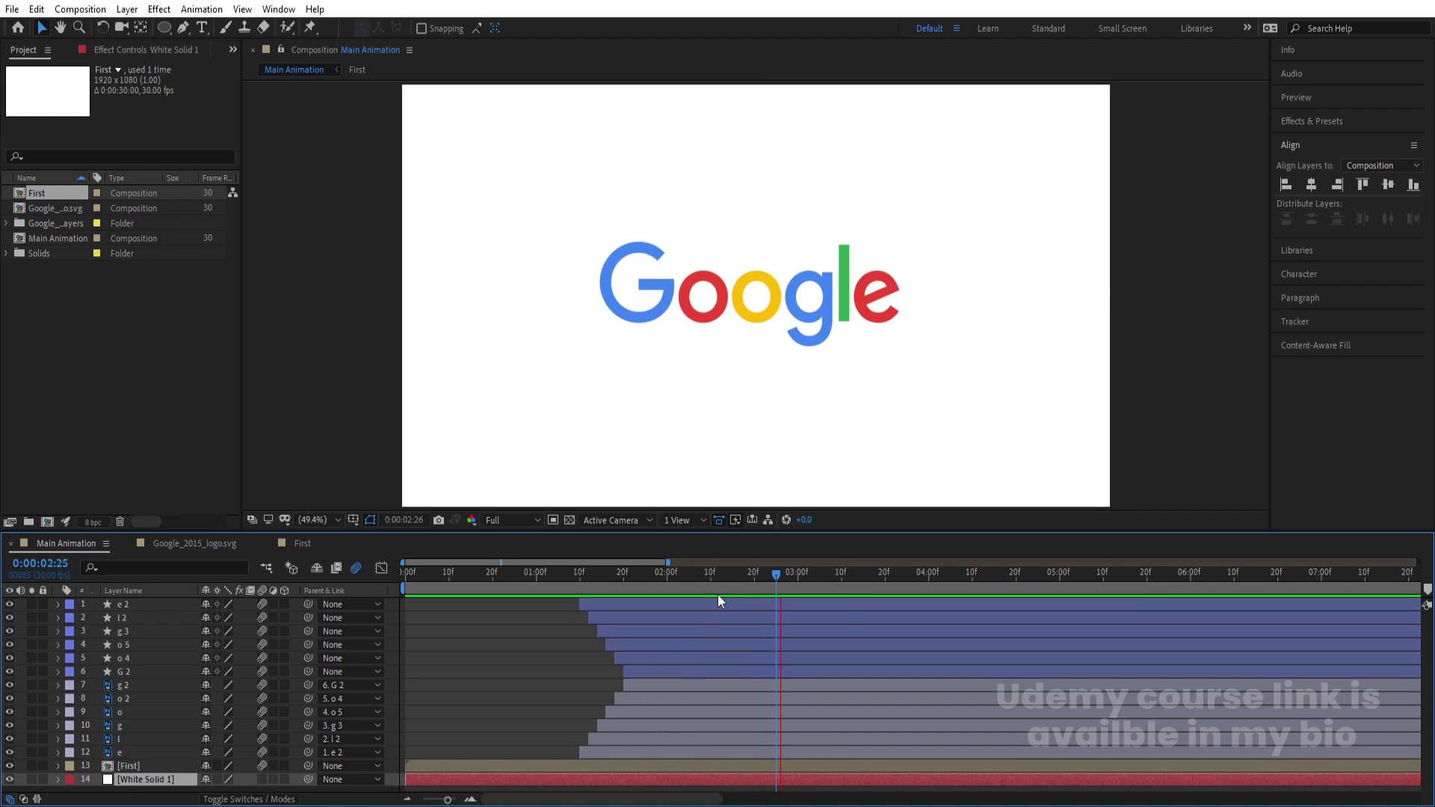
{"action": "key", "text": "n"}
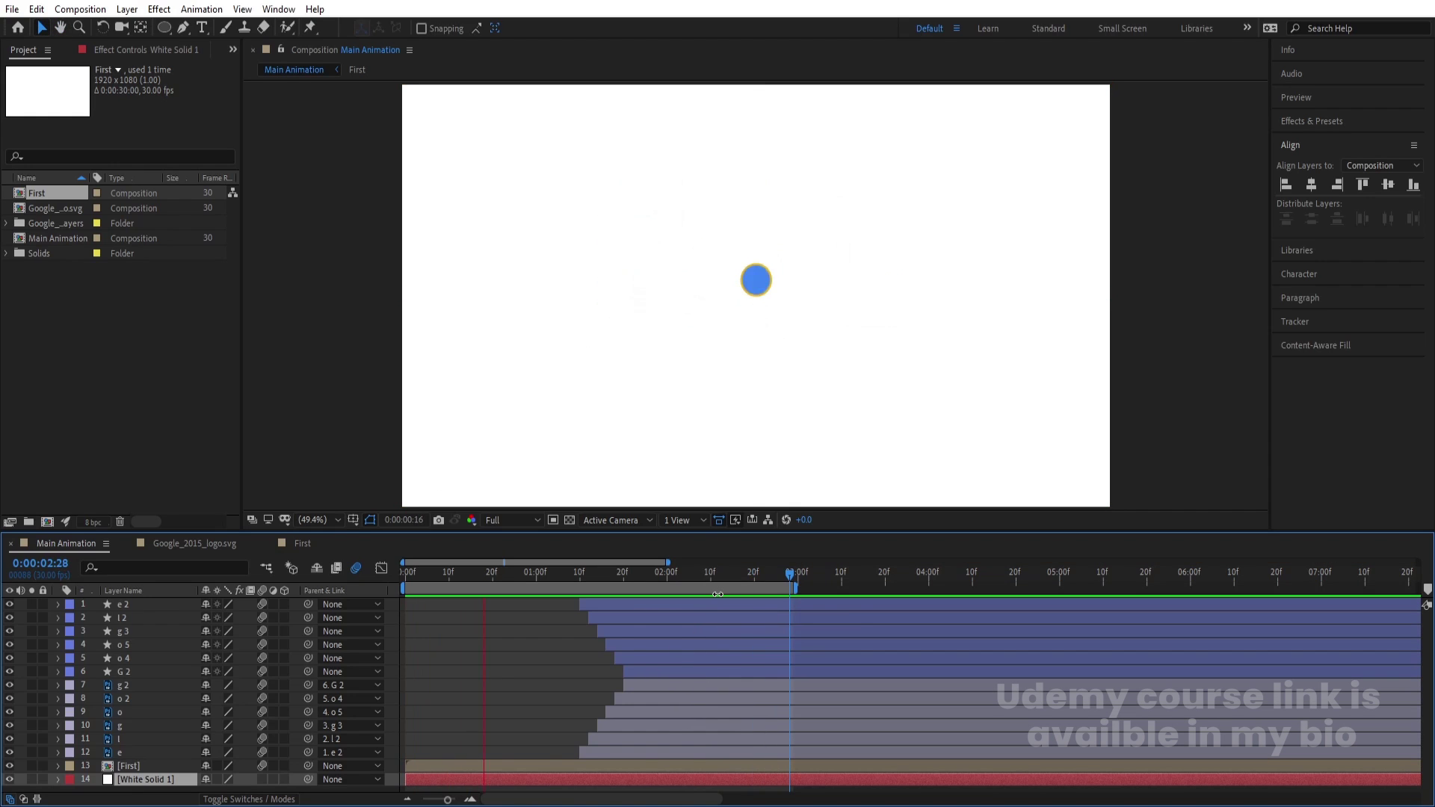